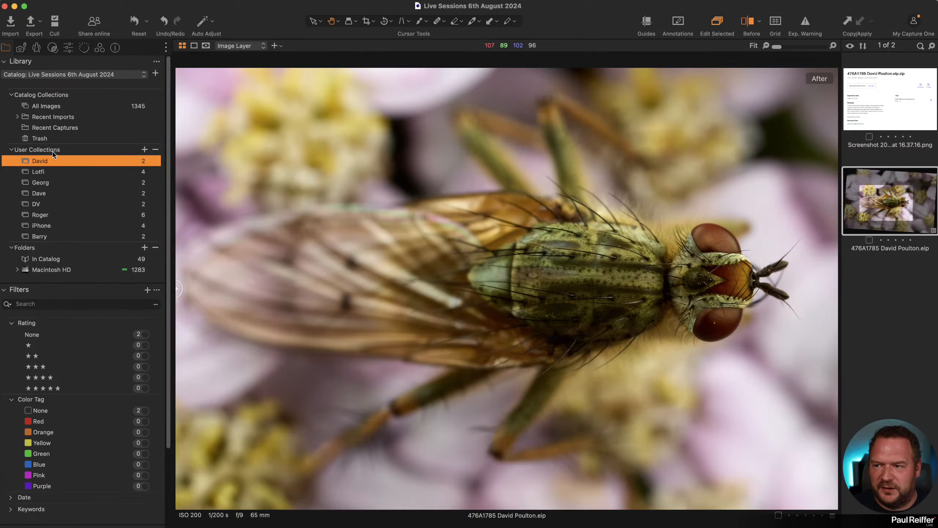
- Compare the fly photo's collection with the lighthouse seascape's, and check the fly photo's before/after split
click(52, 173)
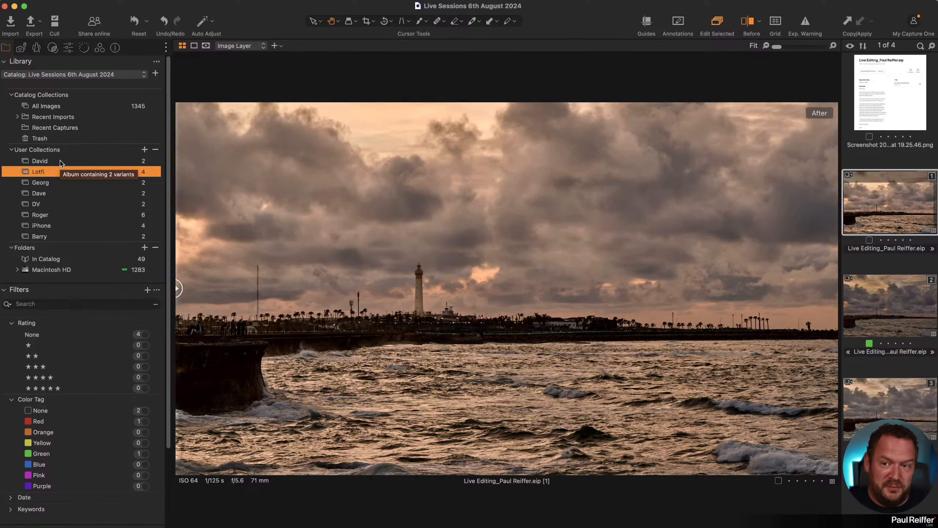
click(60, 162)
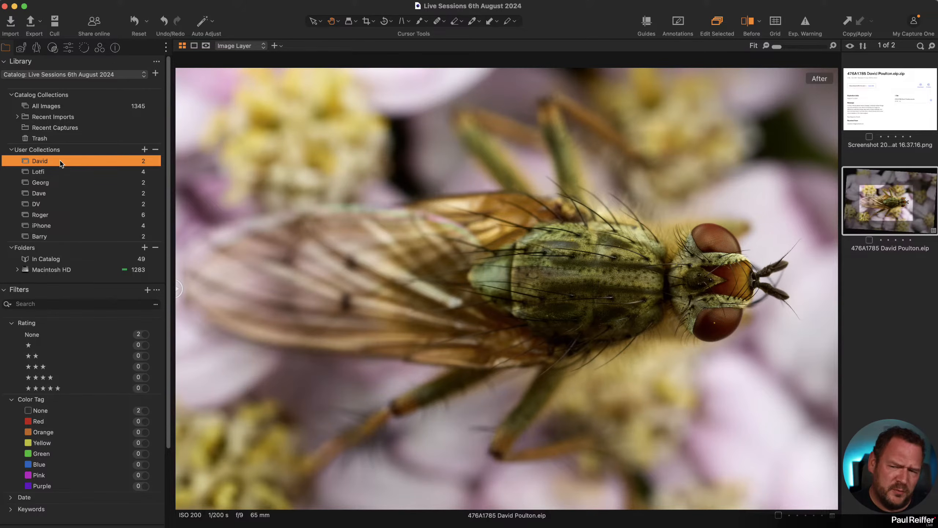
click(93, 172)
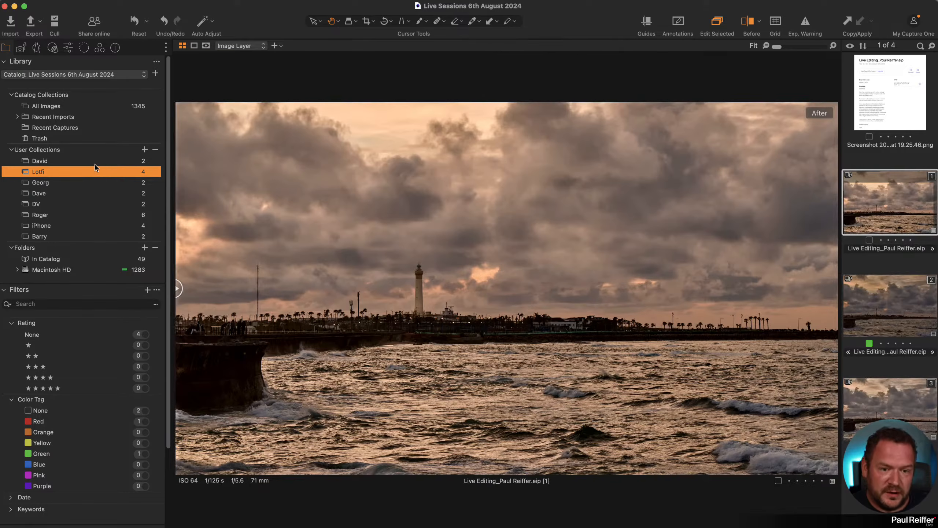
click(95, 165)
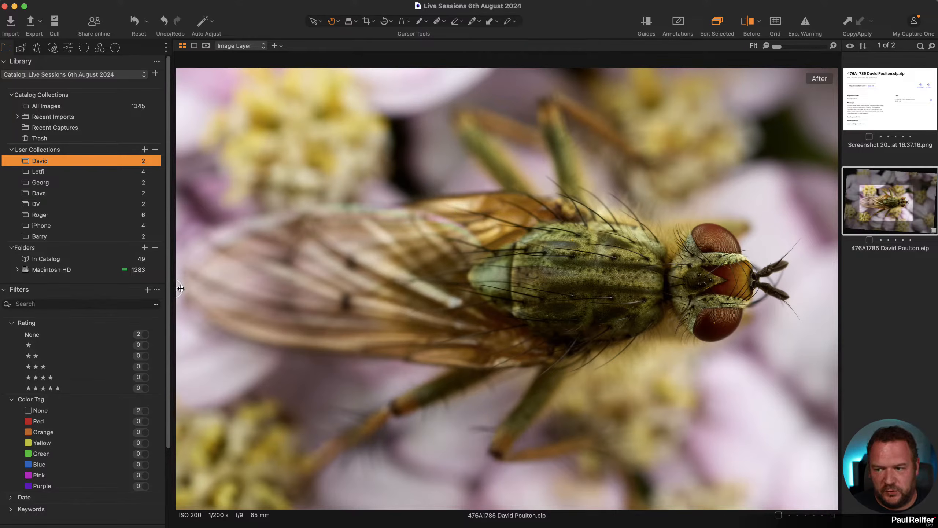
drag(178, 288, 145, 263)
- Examine the fly photo's Fly layer by toggling its mask overlay and its visibility in the adjustment tools
click(68, 48)
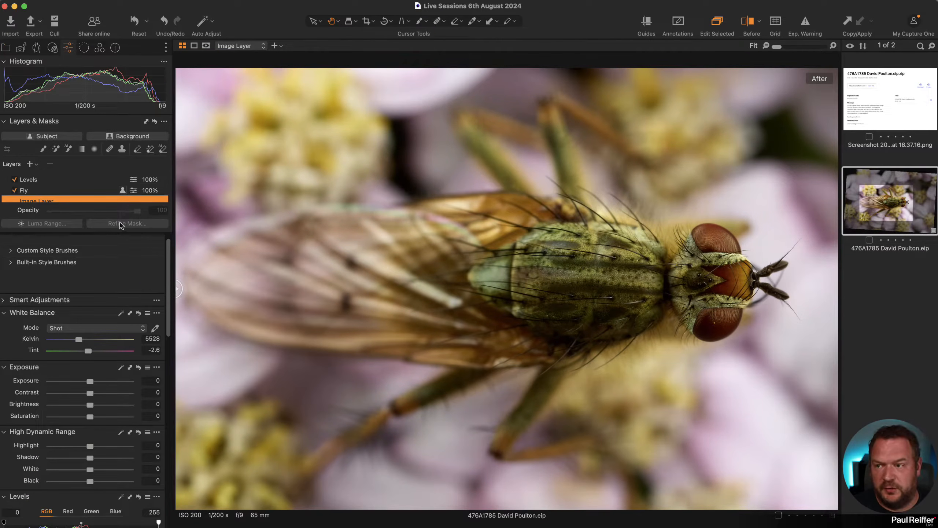
click(39, 190)
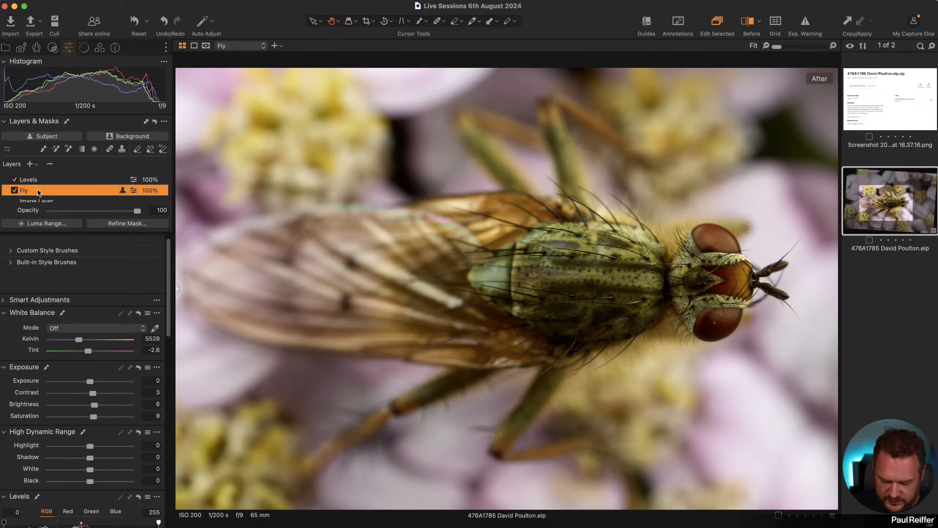
key(m)
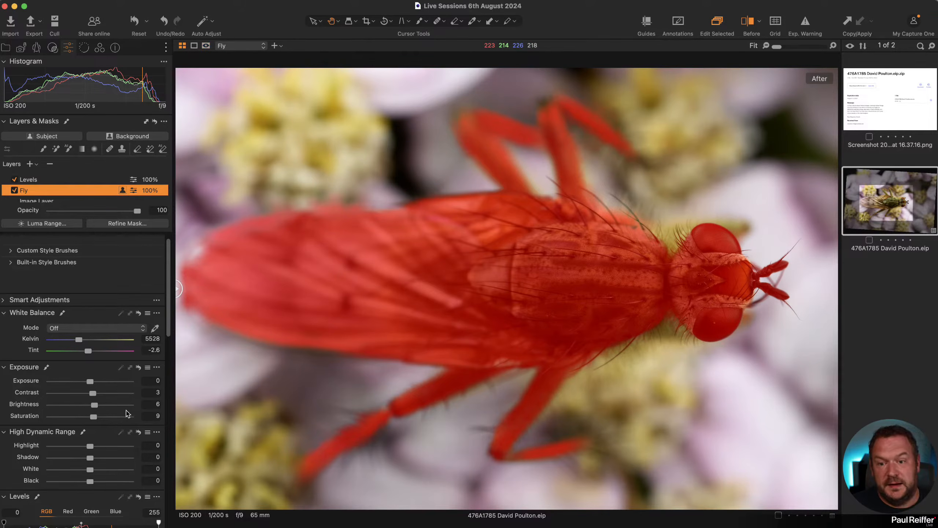
key(m)
click(14, 190)
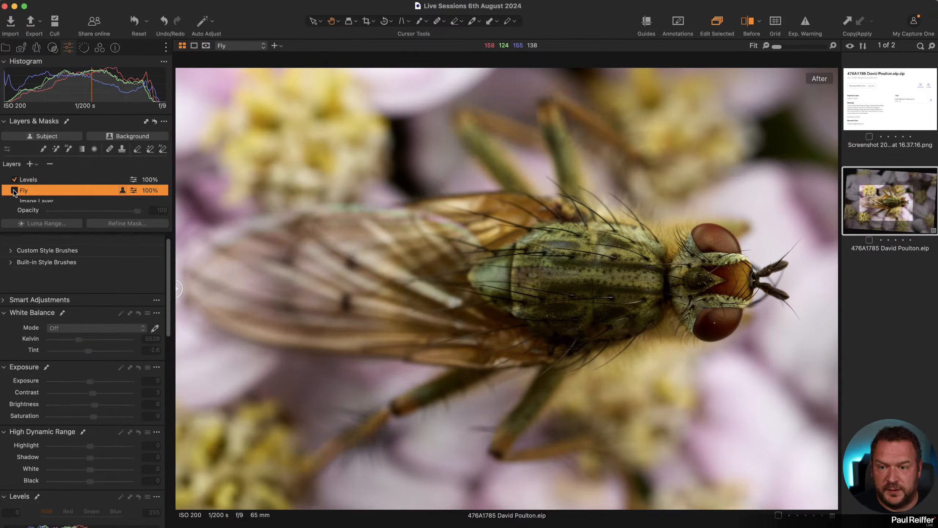
click(14, 190)
- Examine the Levels layer's mask and Levels adjustment, and compare the photo with the layer off and on
click(37, 180)
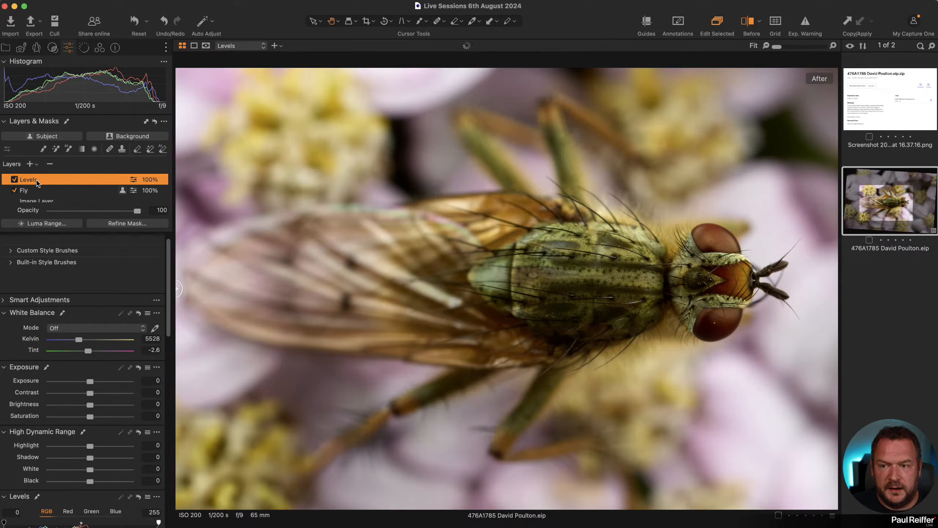
key(m)
key(m)
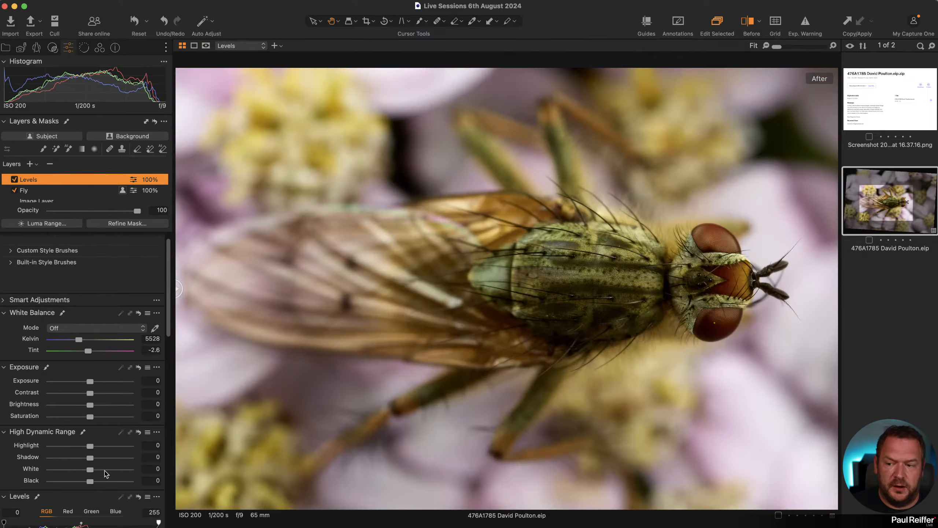
scroll(110, 352, down, 6)
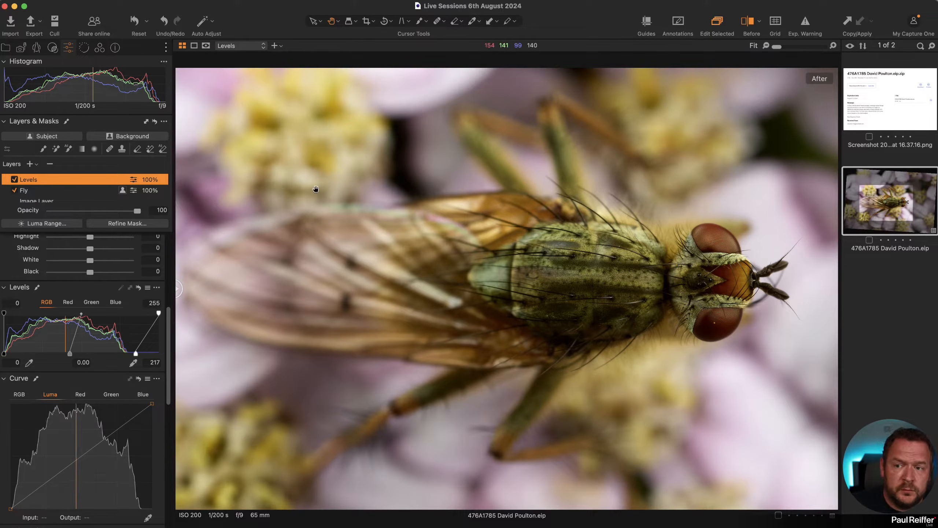
click(14, 179)
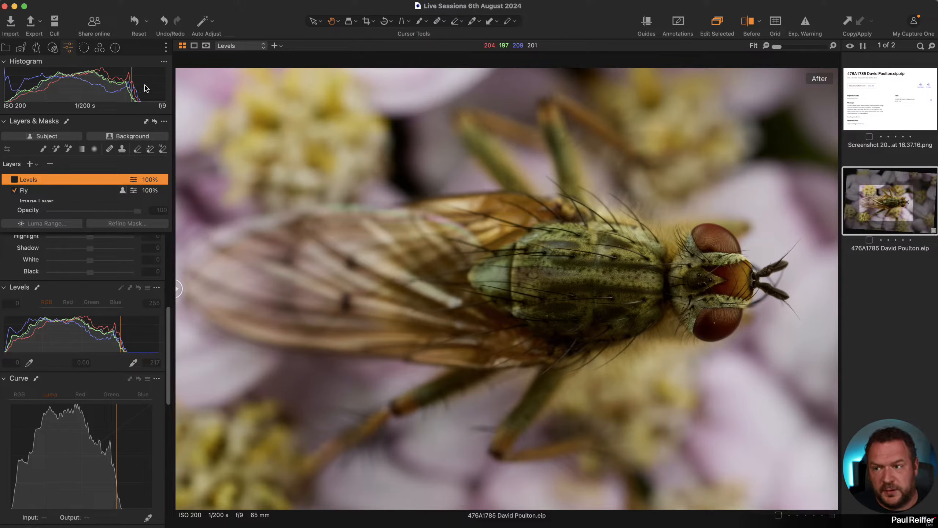
click(14, 179)
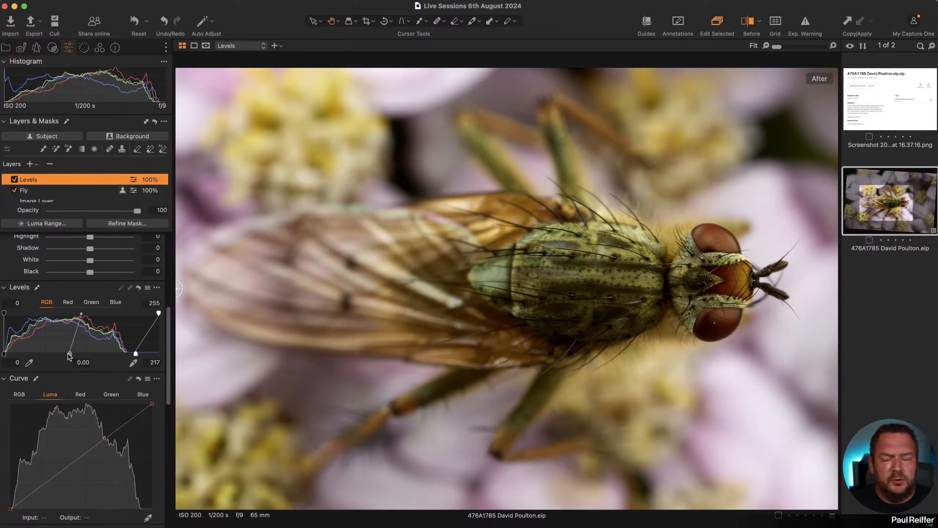
- Try a Levels midtone of -0.19 on the Levels layer and return it to 0.00
drag(70, 354, 82, 354)
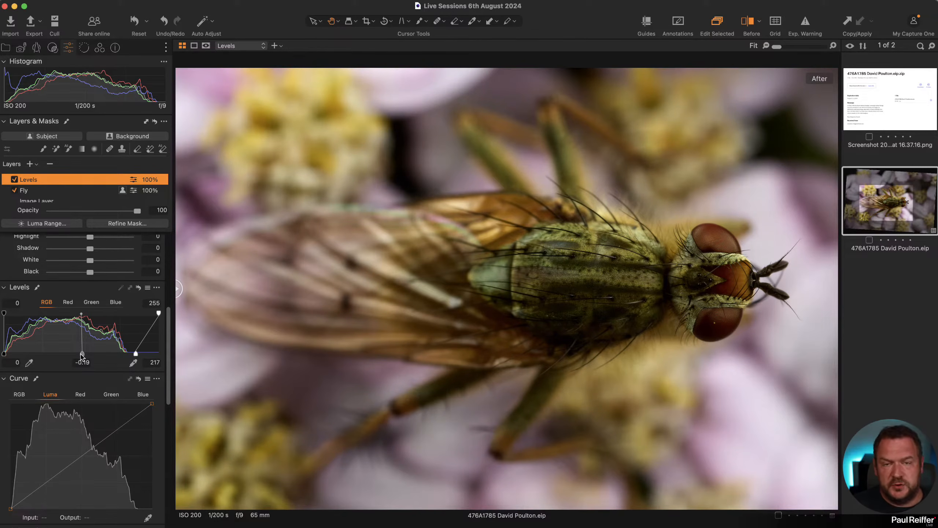
drag(82, 356, 69, 354)
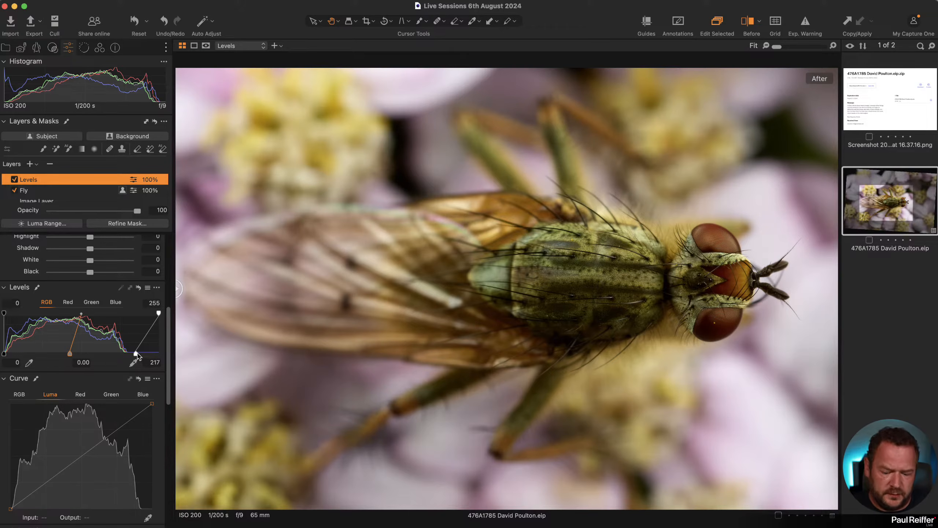
- Turn on the exposure warning and set the Levels layer's RGB white input point to 208
drag(136, 355, 123, 355)
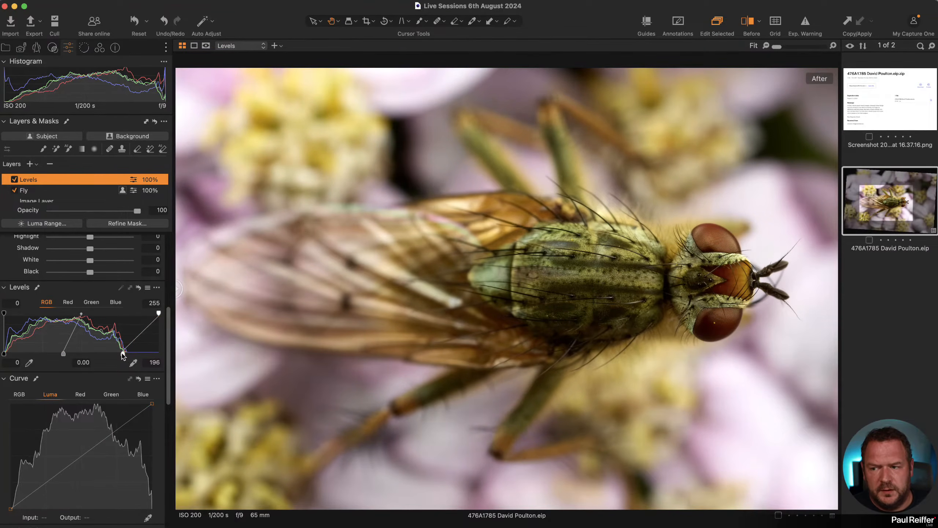
drag(124, 354, 122, 354)
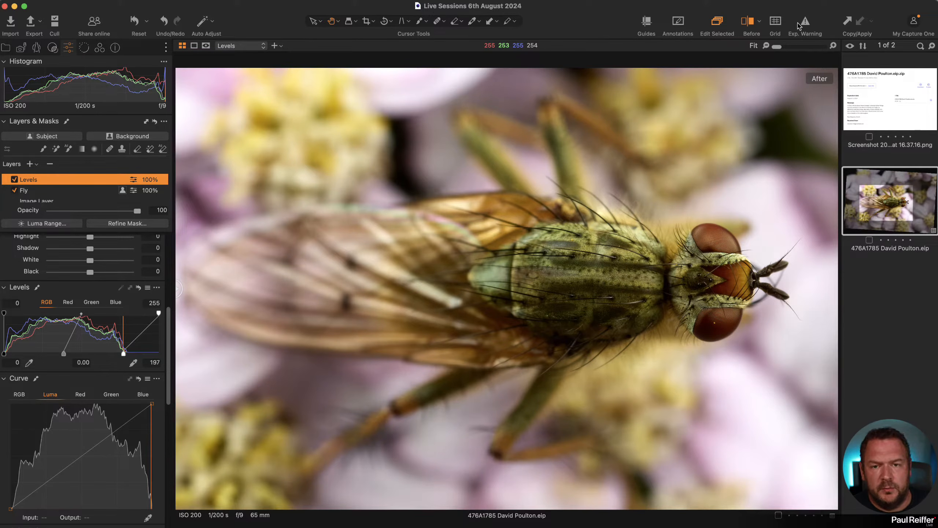
click(806, 23)
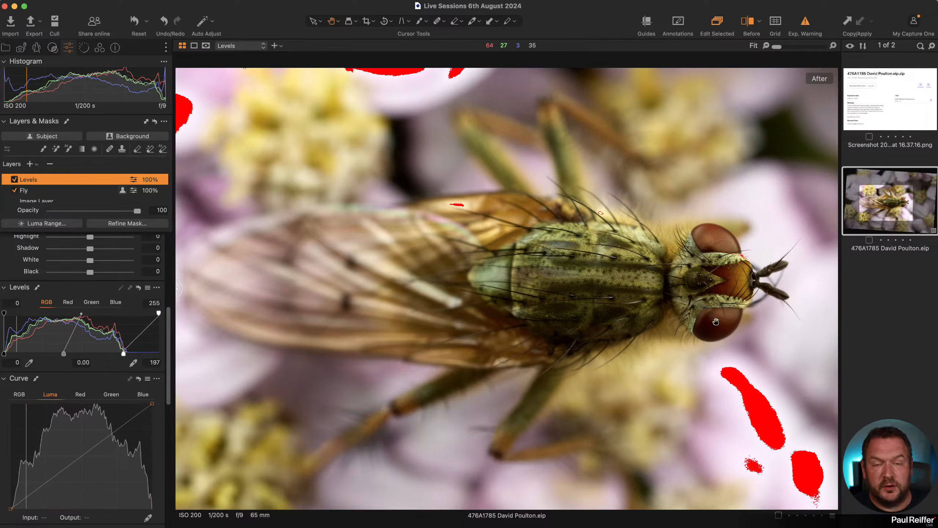
drag(124, 353, 134, 355)
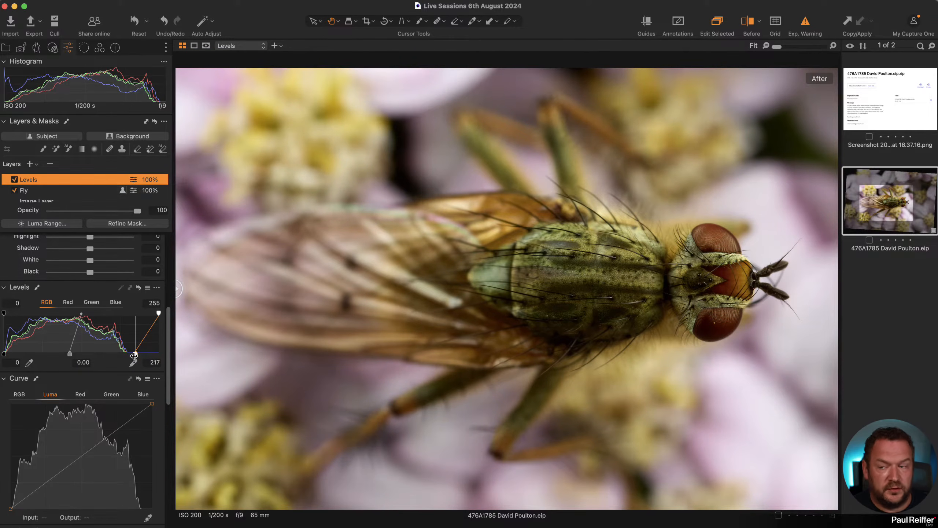
drag(135, 356, 129, 360)
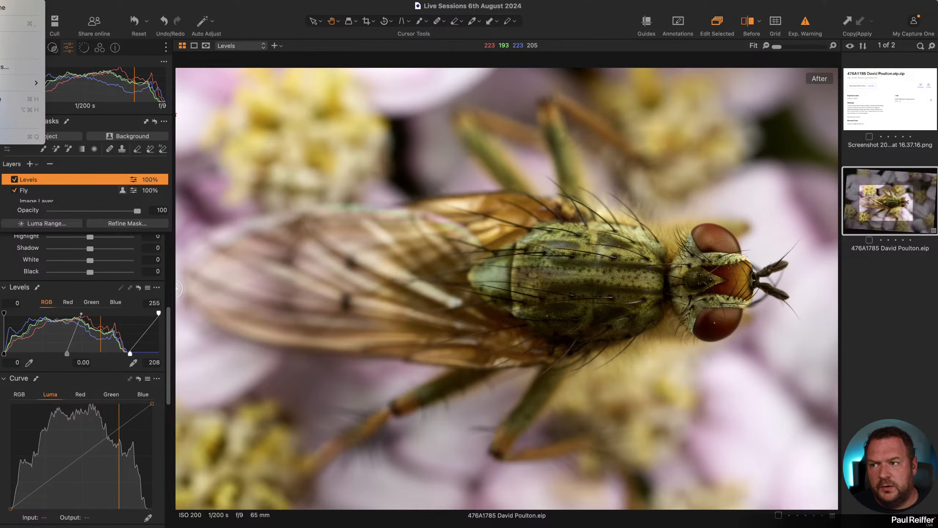
- In the exposure preferences, try a highlight warning threshold of 250 and a shadow warning threshold of 5
key(super+comma)
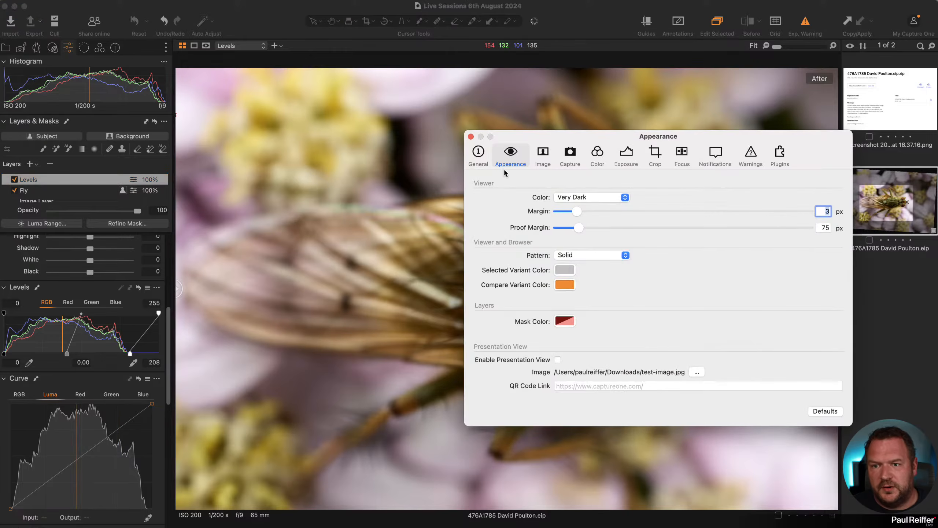
click(626, 157)
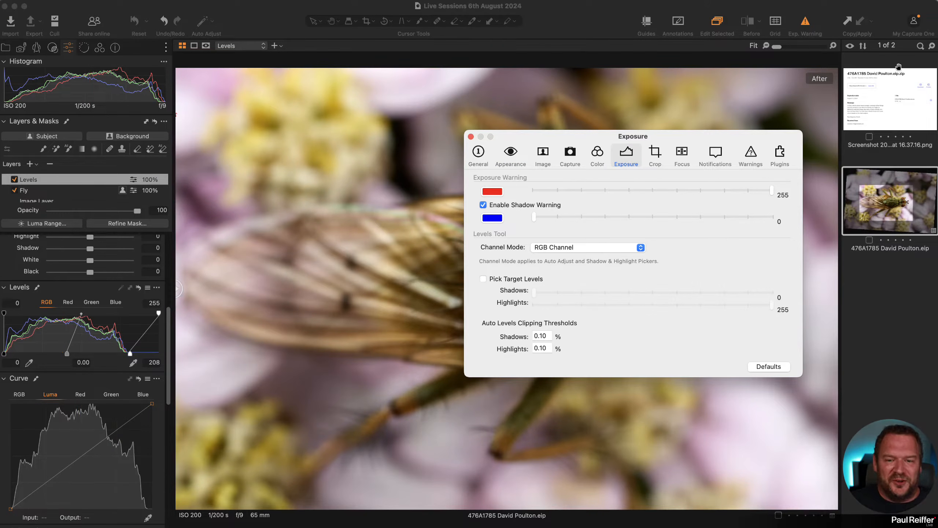
click(752, 191)
drag(751, 192, 760, 192)
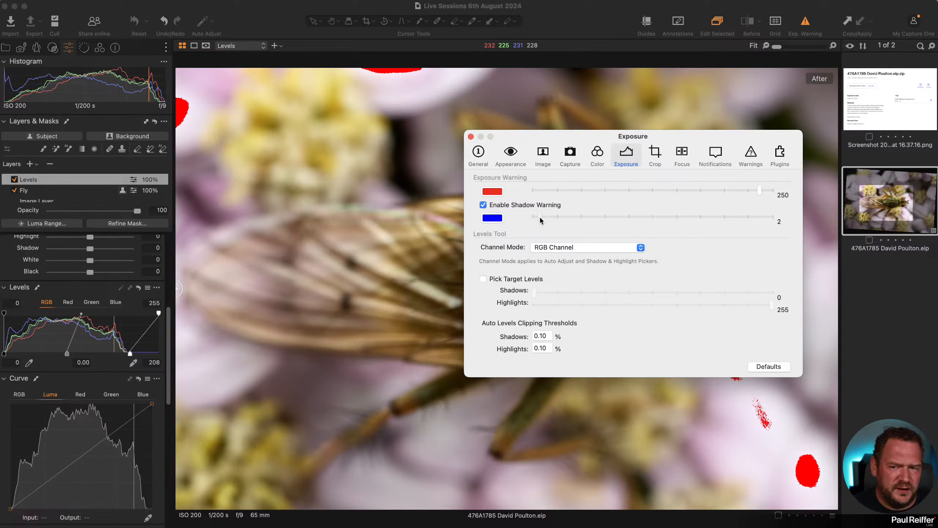
drag(538, 218, 547, 218)
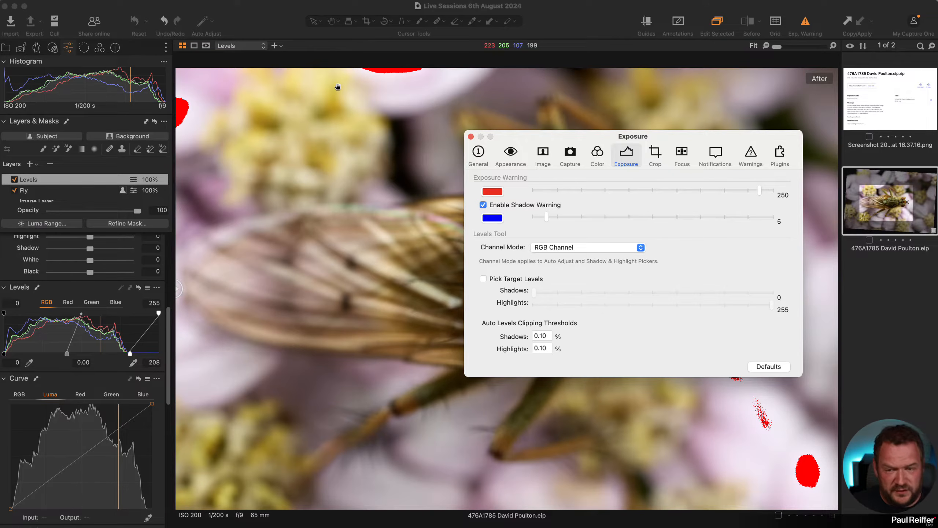
drag(575, 135, 660, 207)
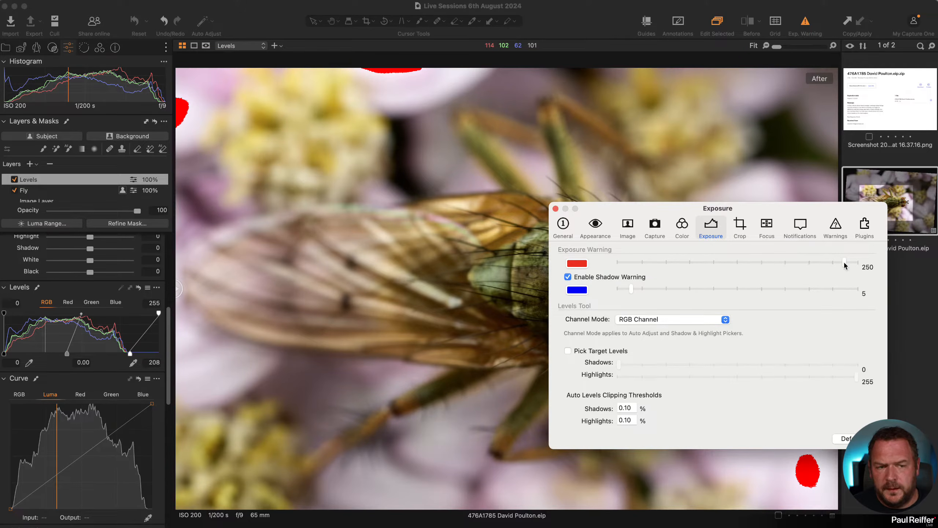
- Reset the exposure warning thresholds to 255 and 0, and try 254 for highlights and 1 for shadows
drag(845, 266, 858, 265)
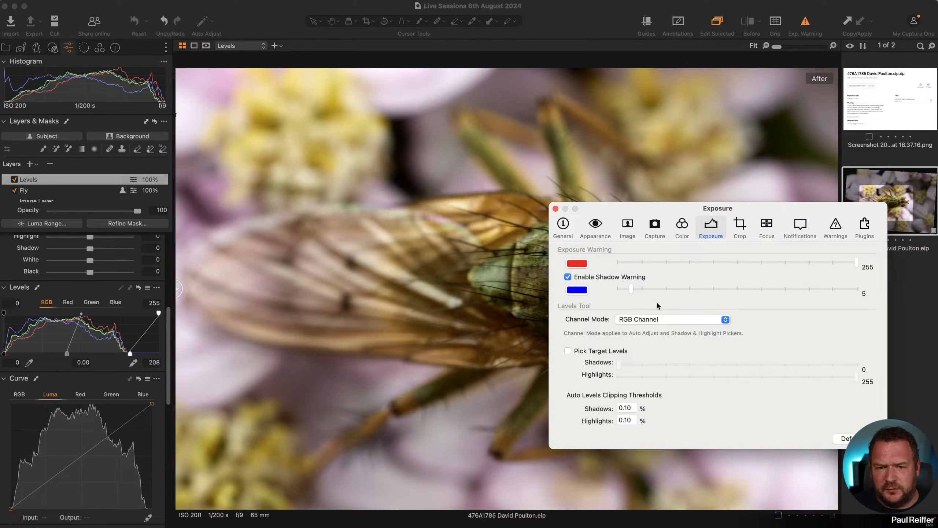
drag(629, 287, 599, 291)
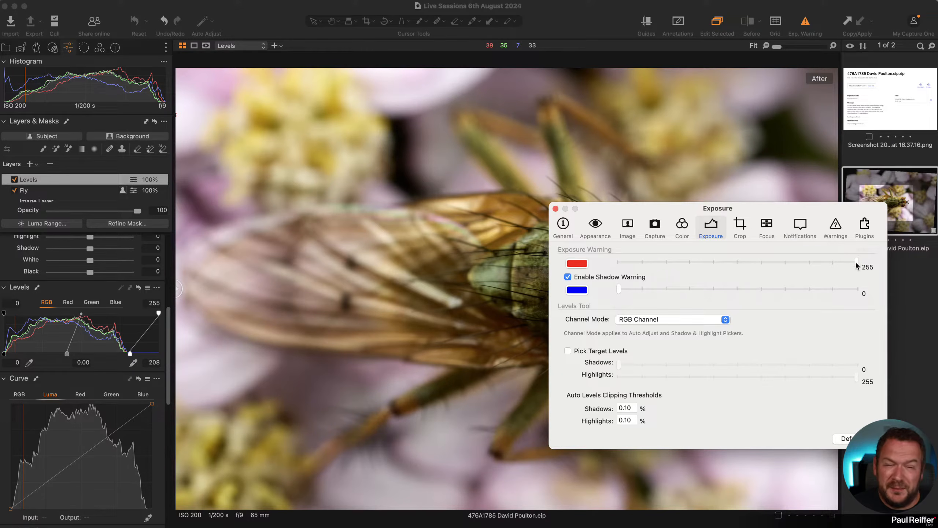
drag(856, 264, 855, 269)
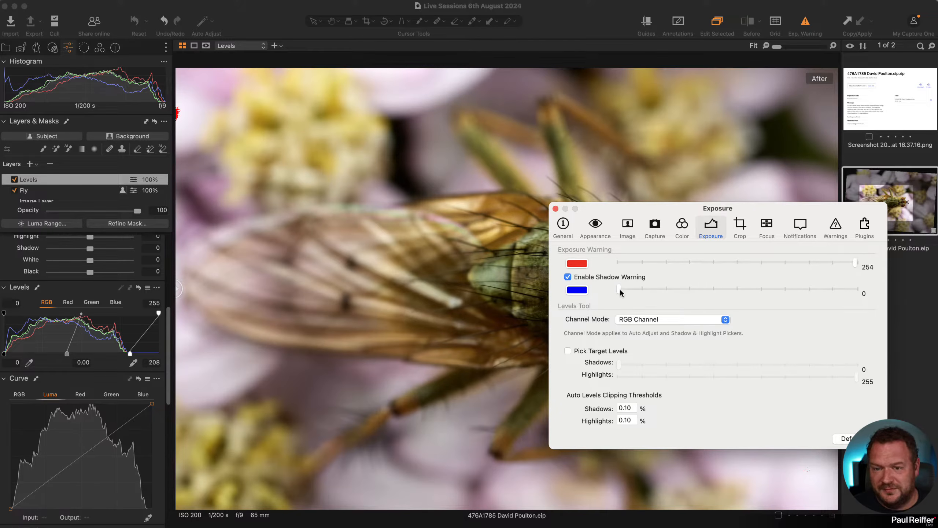
drag(621, 292, 622, 293)
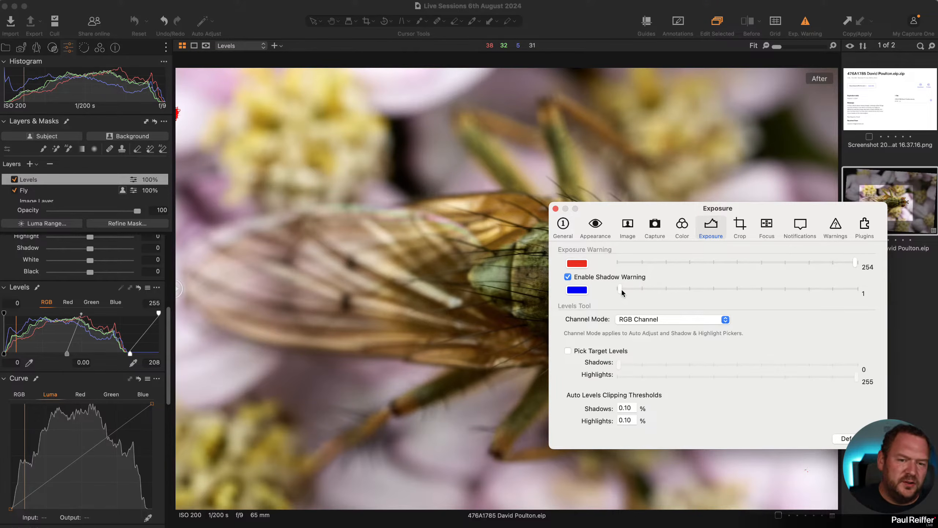
- Return the highlight warning threshold to 255 and the shadow threshold to 0, and close the preferences
drag(856, 263, 858, 262)
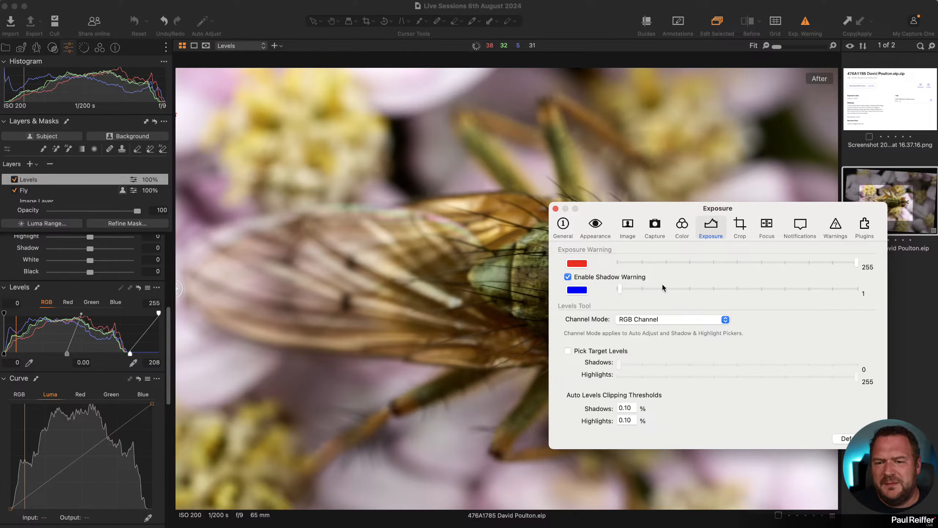
drag(621, 291, 609, 300)
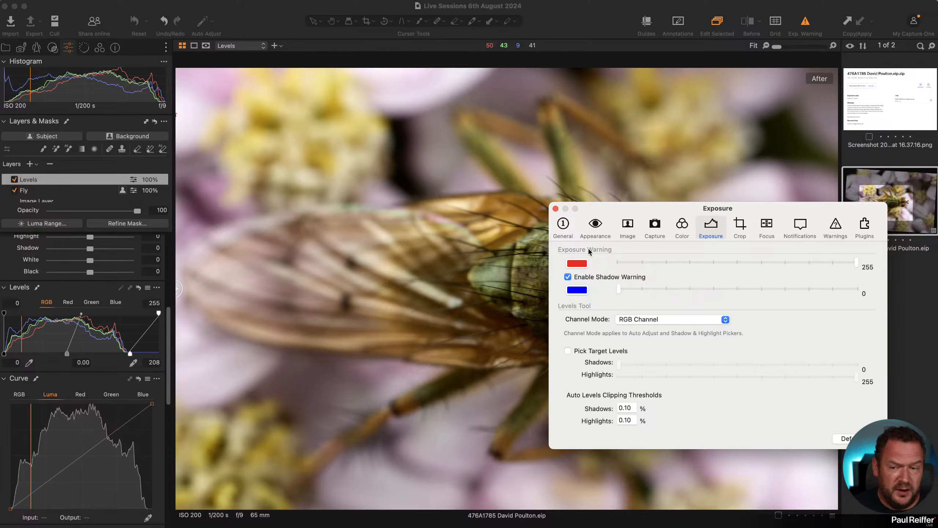
click(556, 209)
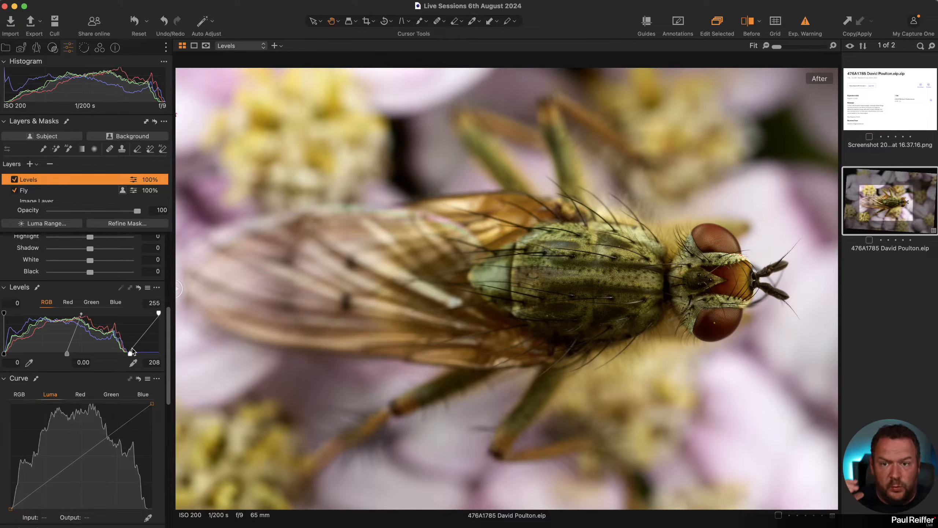
- Create a new, unadjusted variant of the fly photo
right_click(868, 198)
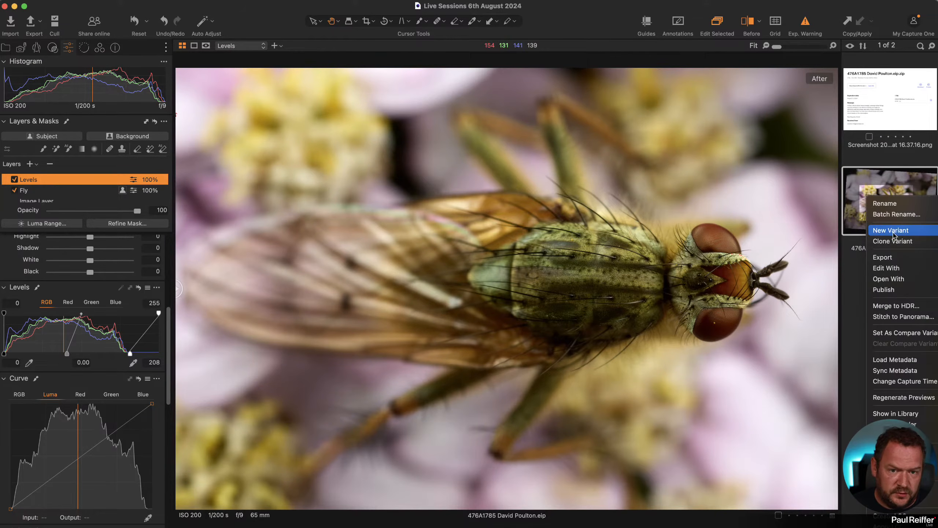
click(899, 231)
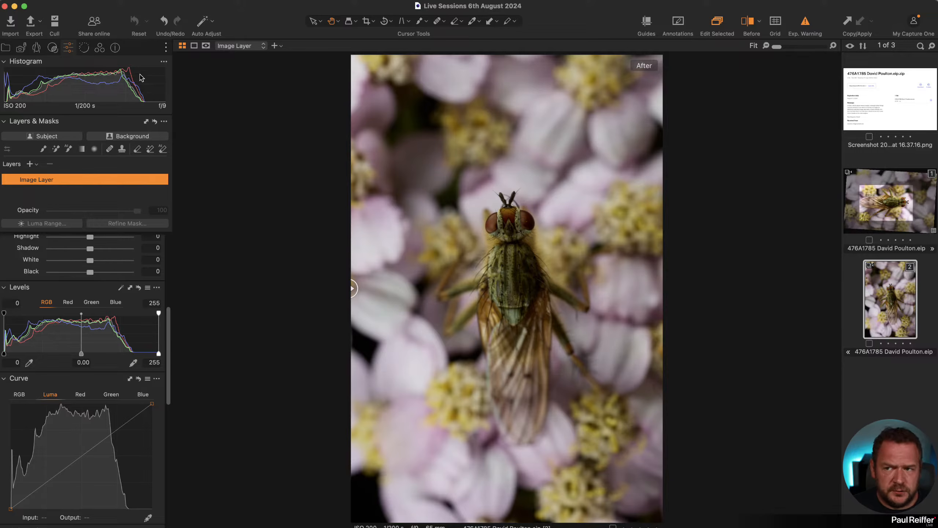
scroll(107, 261, up, 3)
scroll(106, 260, up, 2)
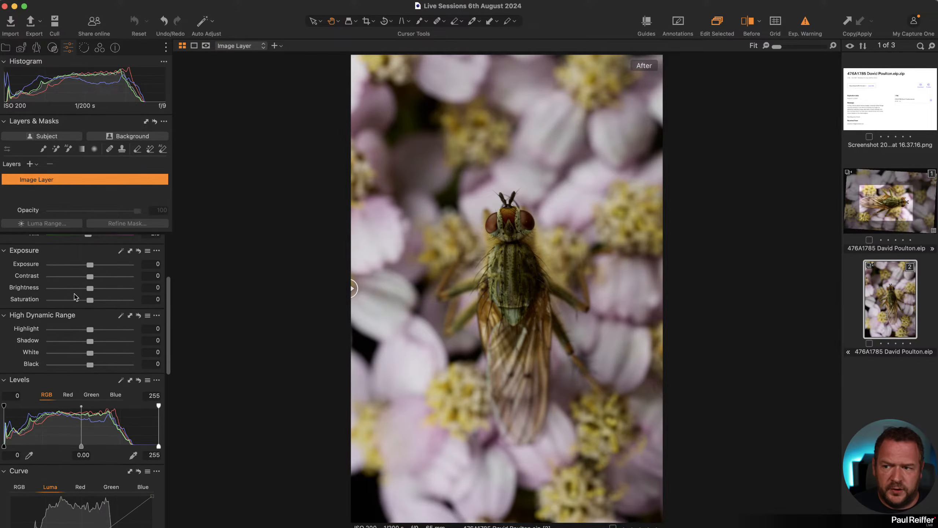
- Try raising the new variant's Exposure to 1.12, and reset it
drag(90, 266, 102, 269)
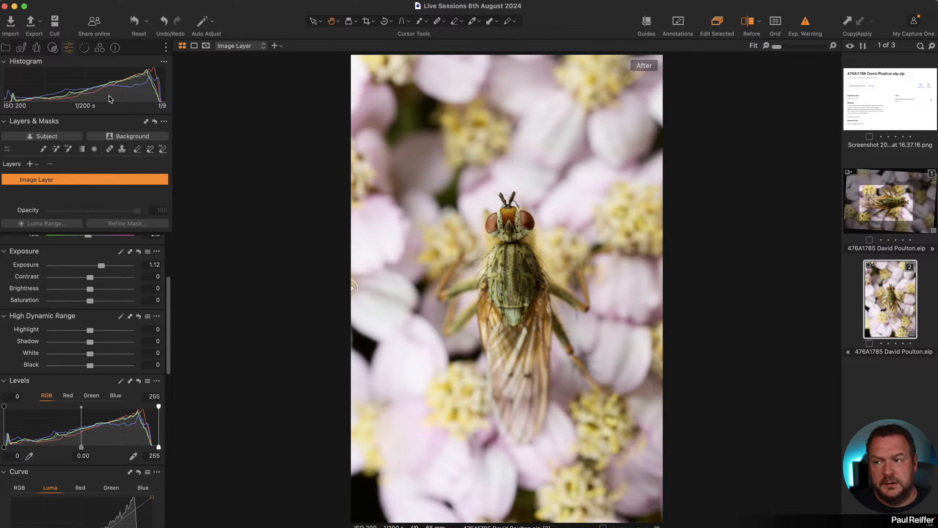
double_click(101, 265)
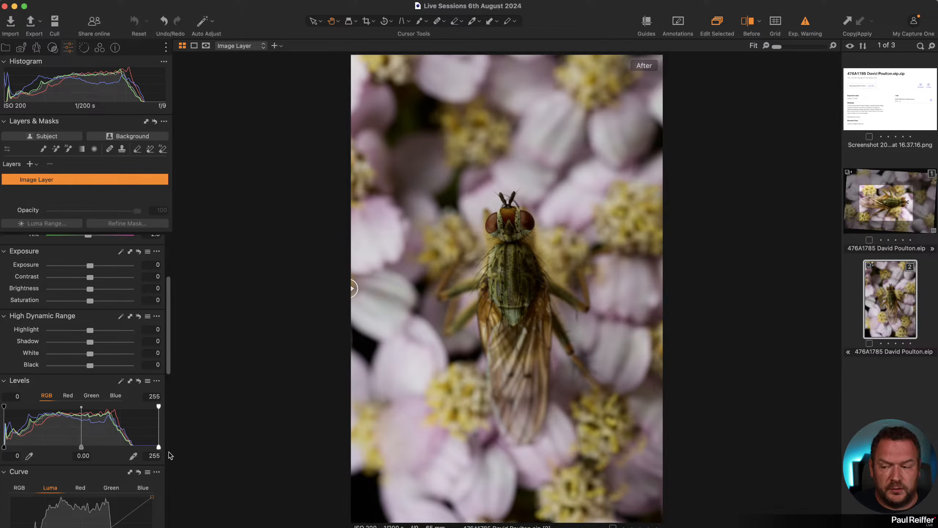
- Set the RGB Levels white point to 213 and the midtone to 0.05
drag(159, 447, 134, 447)
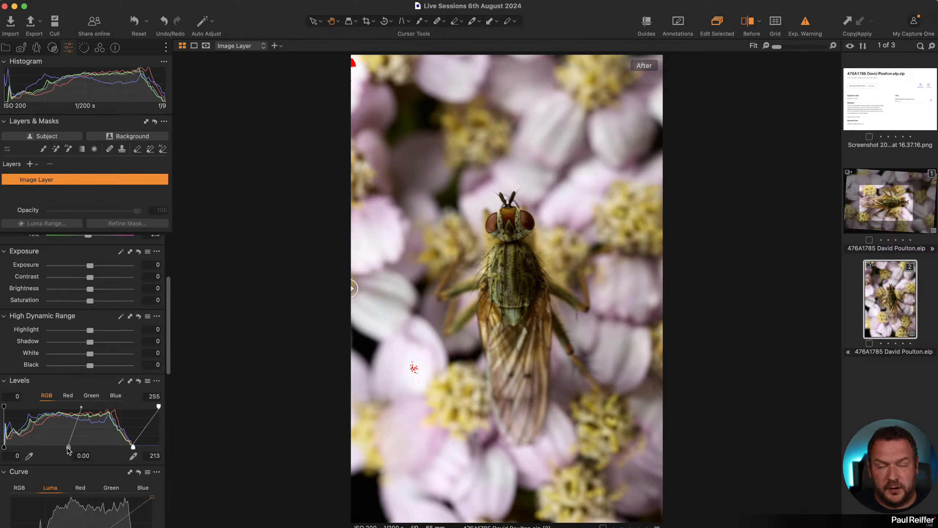
click(68, 447)
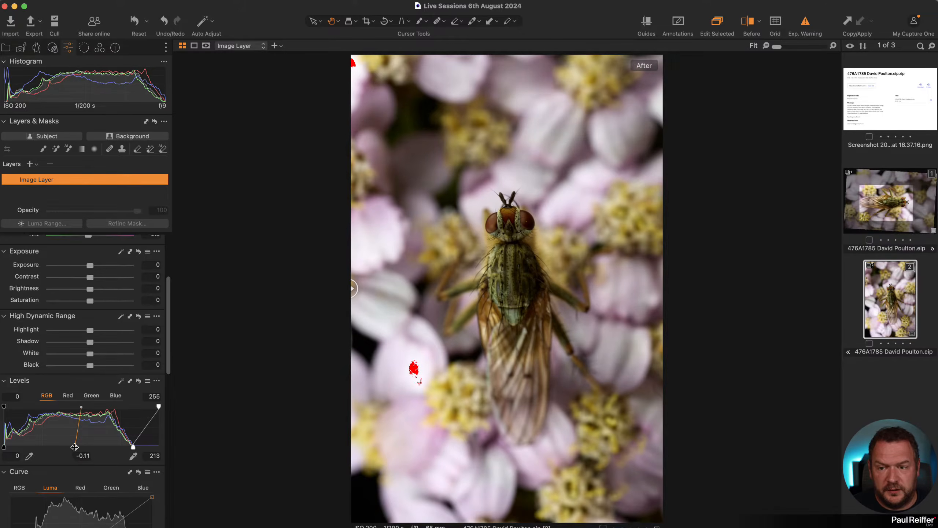
drag(69, 447, 66, 448)
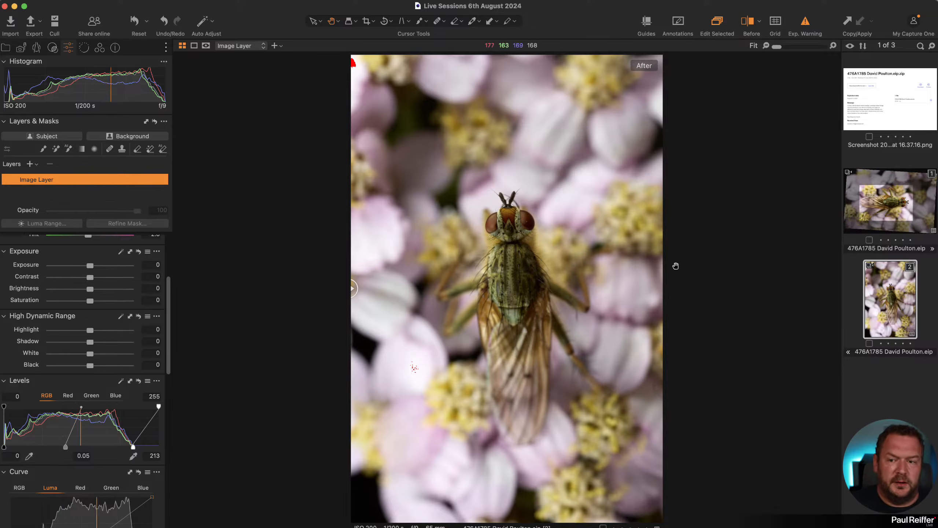
- Create another unadjusted variant of the fly photo and raise its Exposure to 1.3
right_click(887, 287)
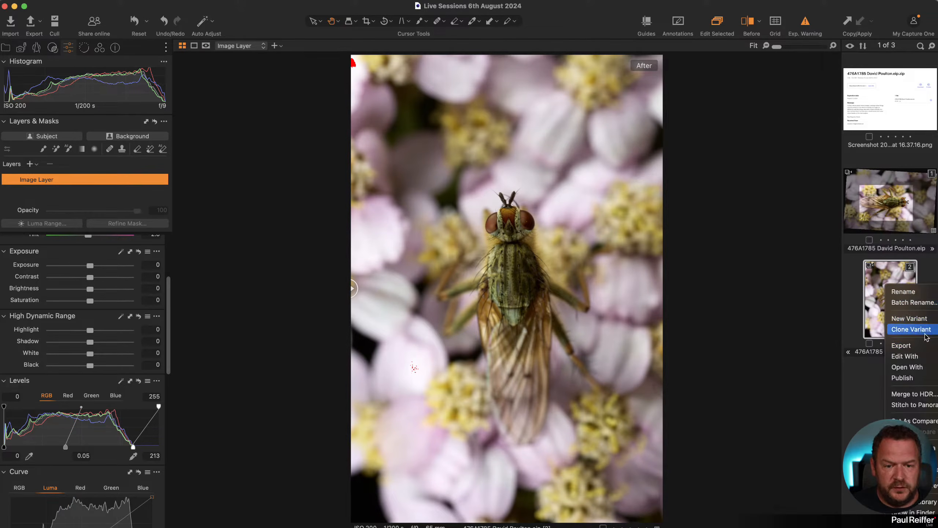
click(928, 318)
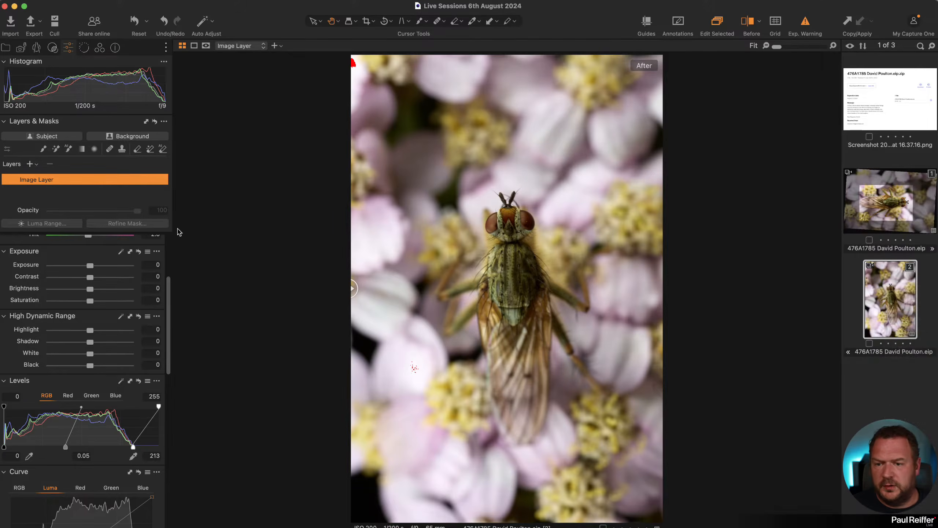
drag(90, 267, 102, 267)
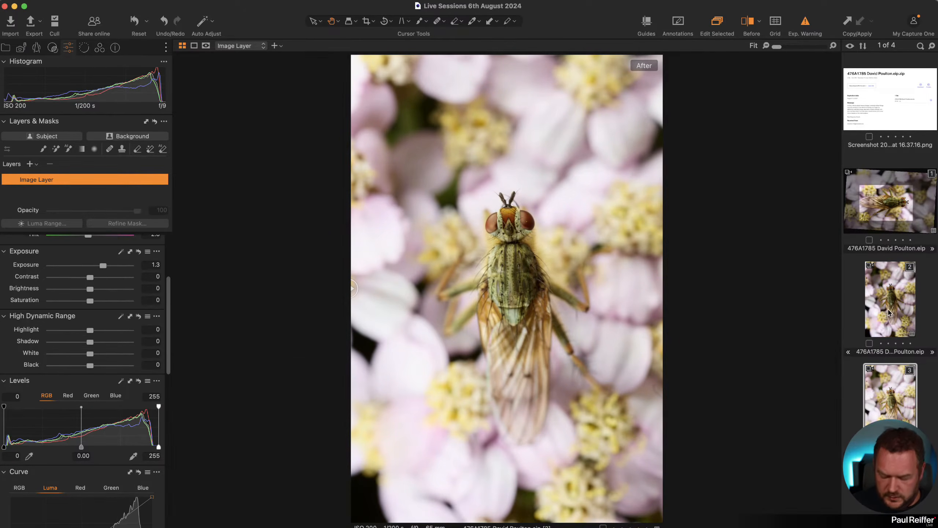
- Compare the Levels and Exposure variants side by side, and raise the white point slightly on the Levels-adjusted variant
super+click(892, 312)
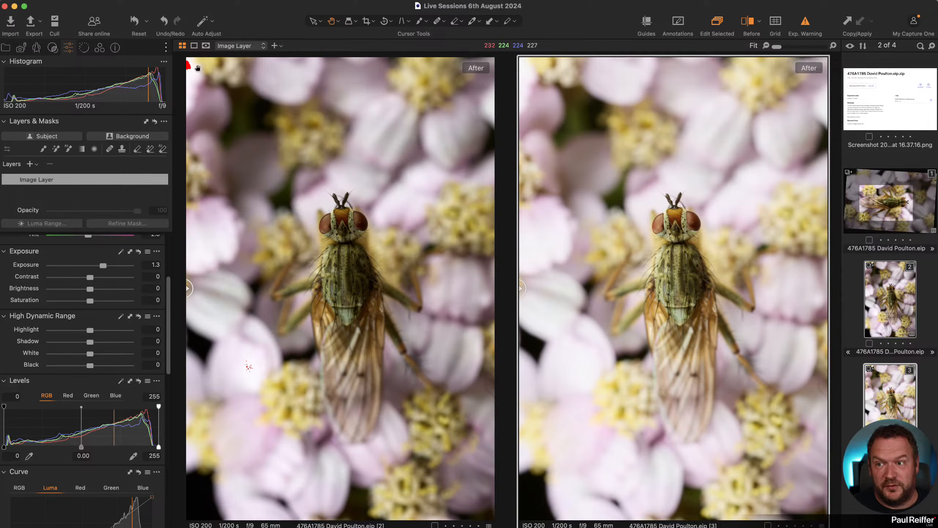
click(903, 294)
drag(134, 448, 136, 448)
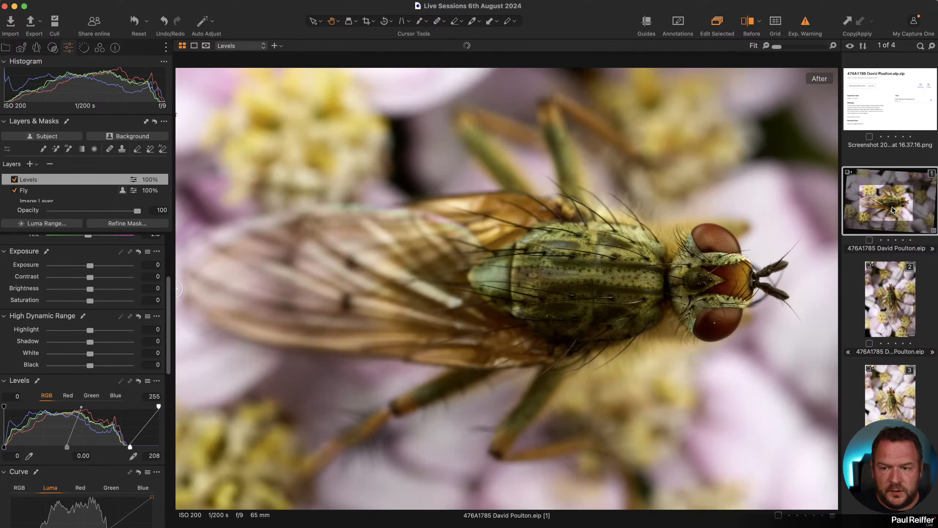
- Return to the original cropped edit and examine the fly's eyes, head and body up close for clipped highlights
click(893, 210)
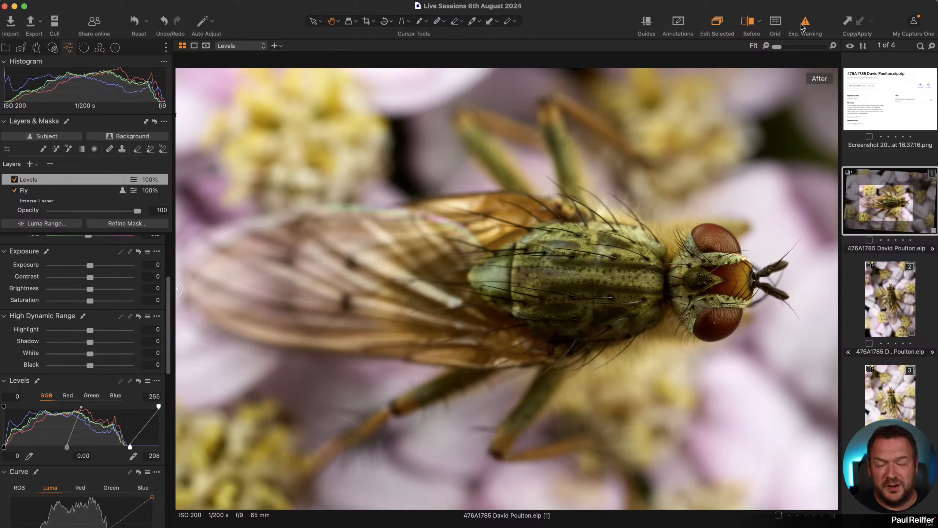
mouse_move(801, 26)
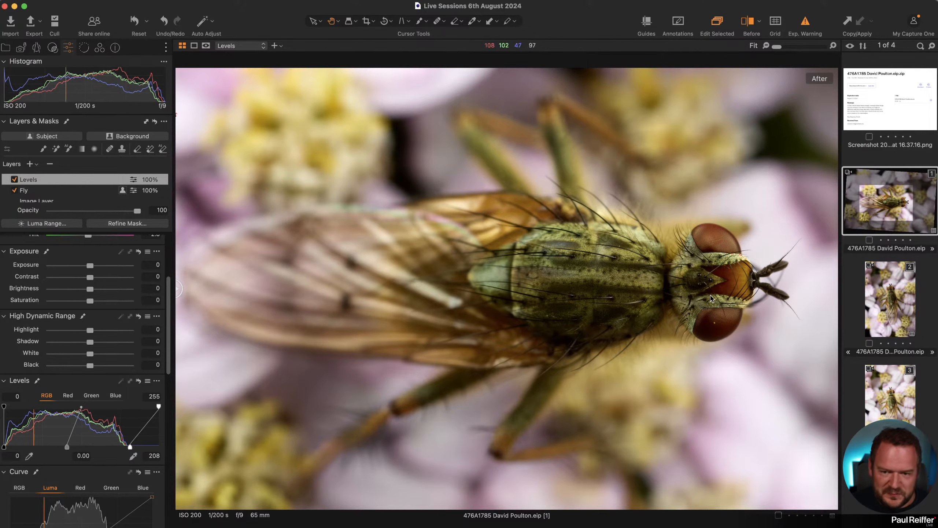
scroll(703, 297, up, 3)
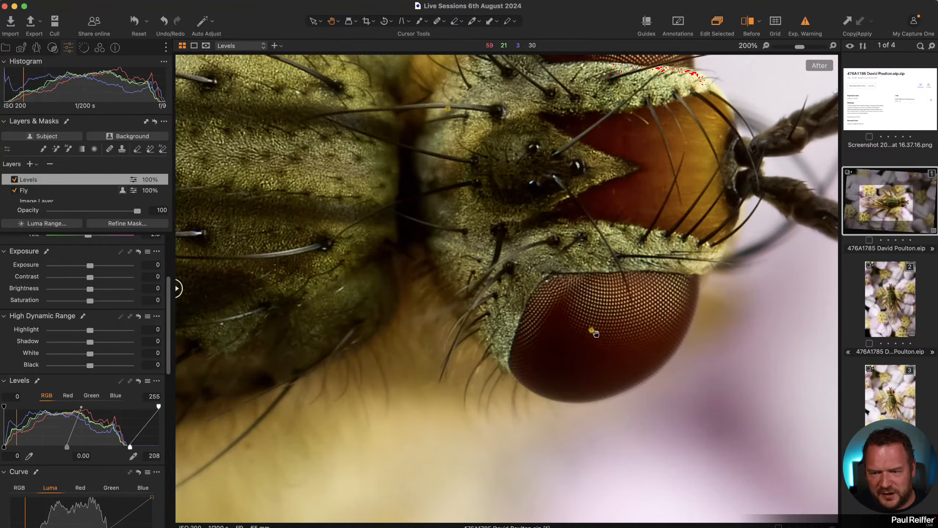
scroll(603, 341, up, 1)
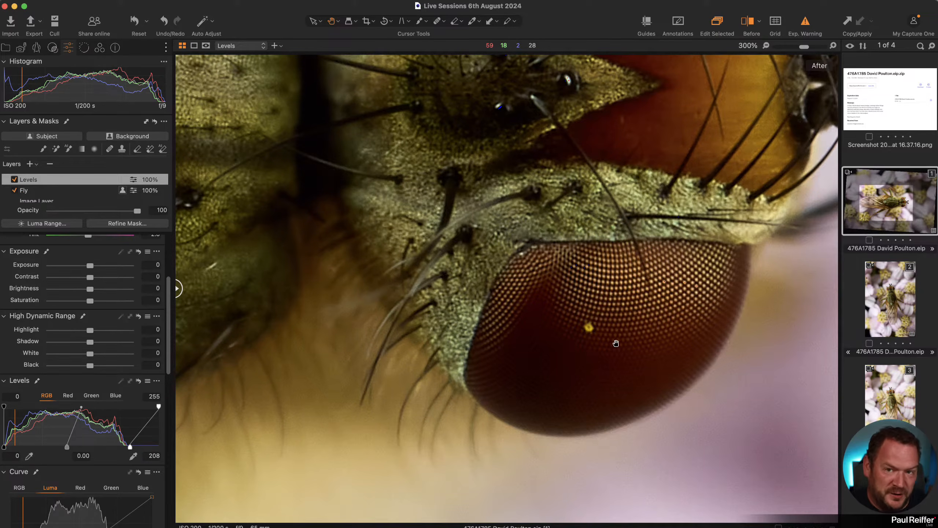
scroll(674, 333, down, 4)
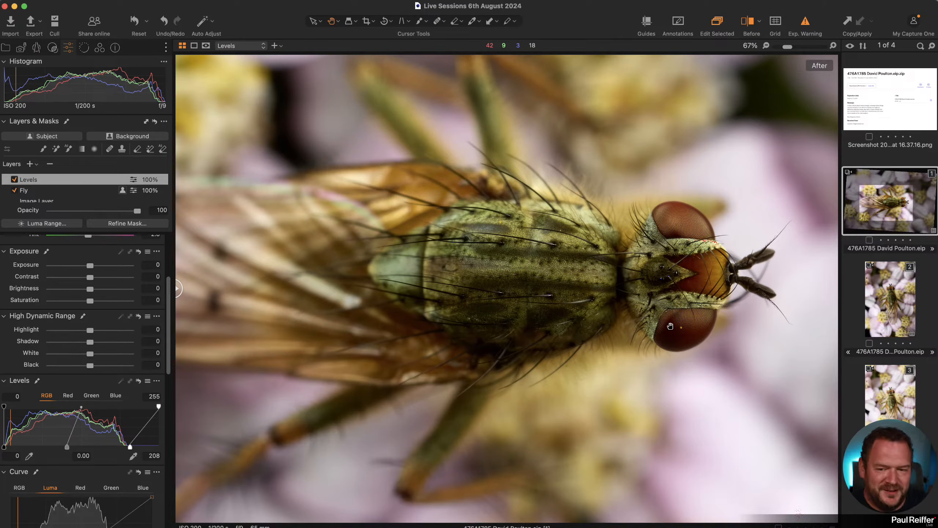
click(690, 333)
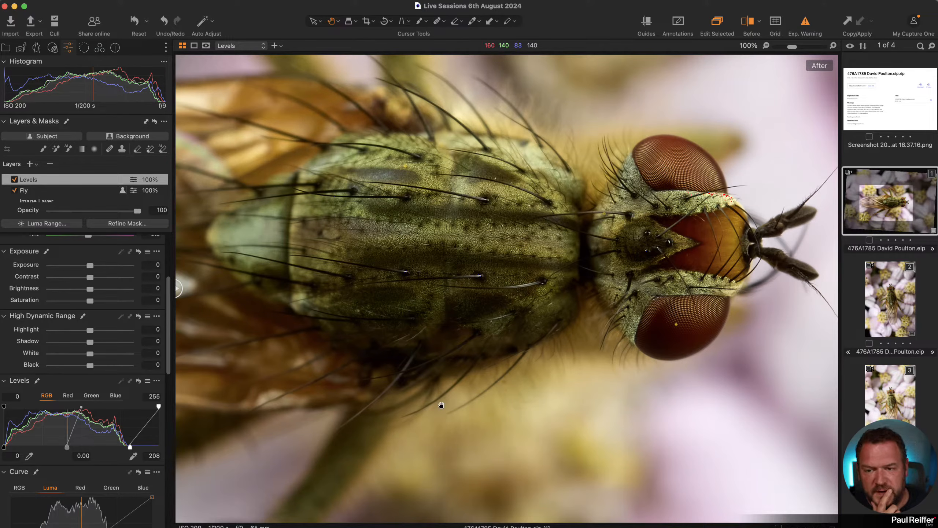
drag(495, 259, 679, 250)
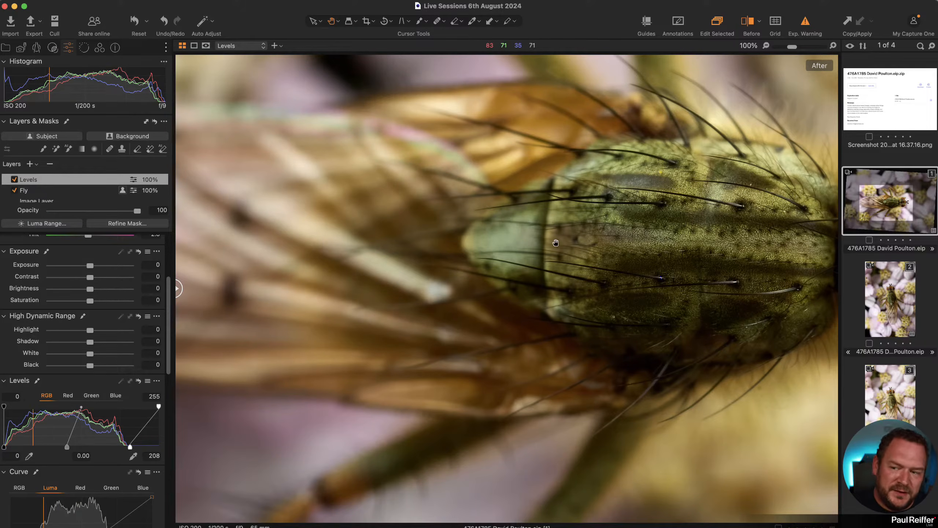
- Add a new empty adjustment layer for brushing and name it Structure
click(44, 150)
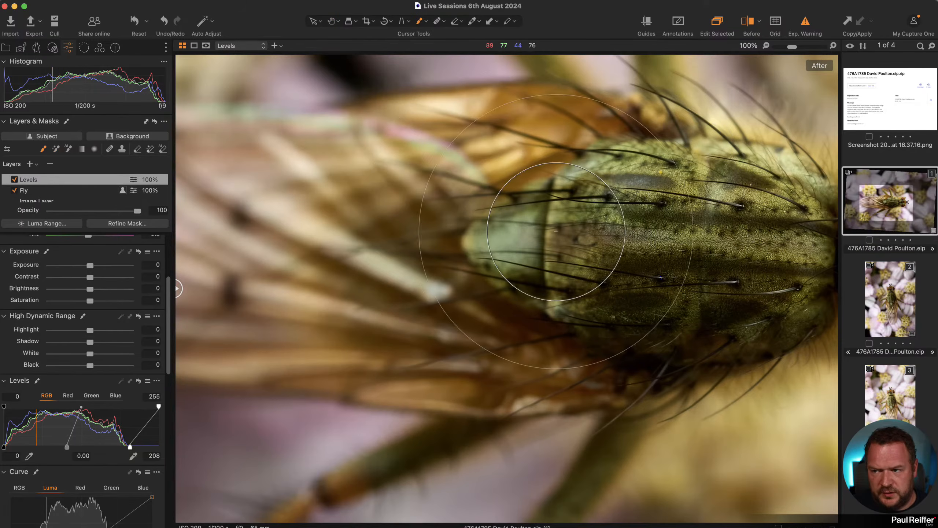
click(29, 164)
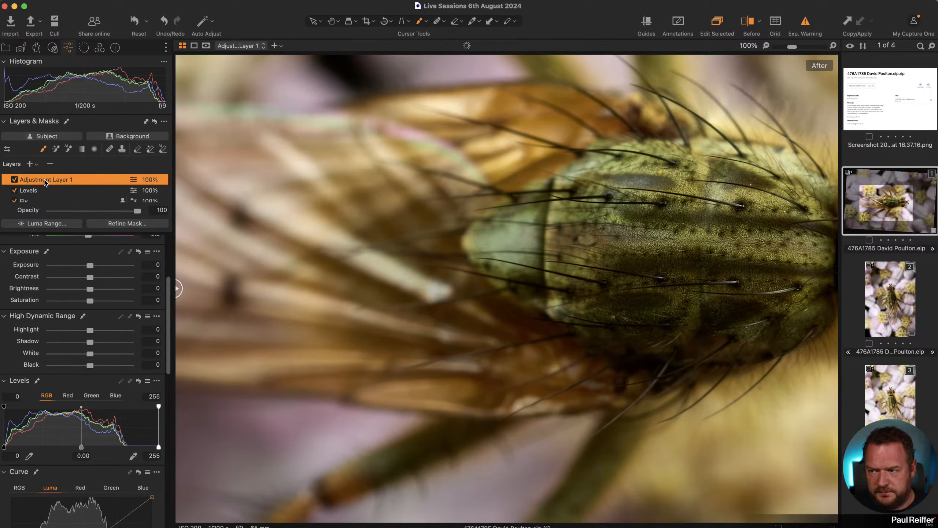
double_click(44, 180)
text(S)
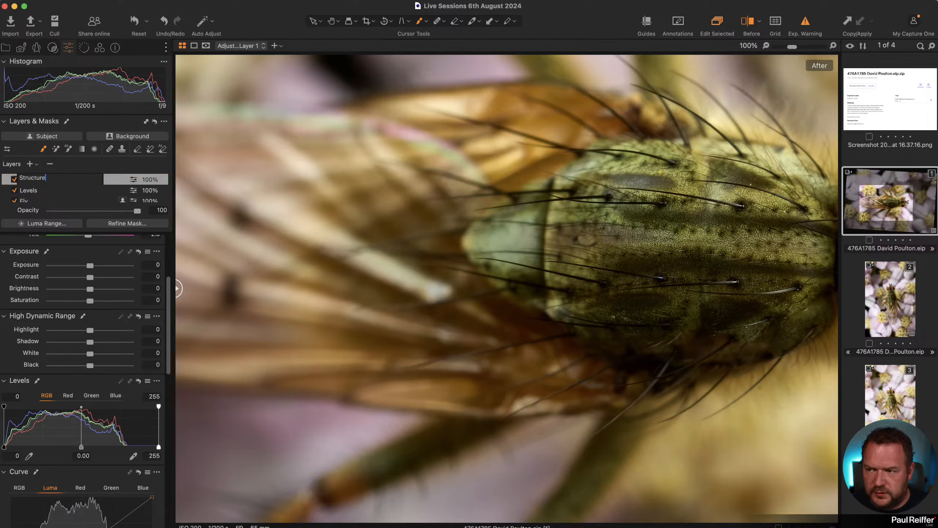
text(tructure)
key(Return)
- Set the mask brush to size 128 and flow 11
key([)
key([)
key([)
right_click(612, 227)
key(Escape)
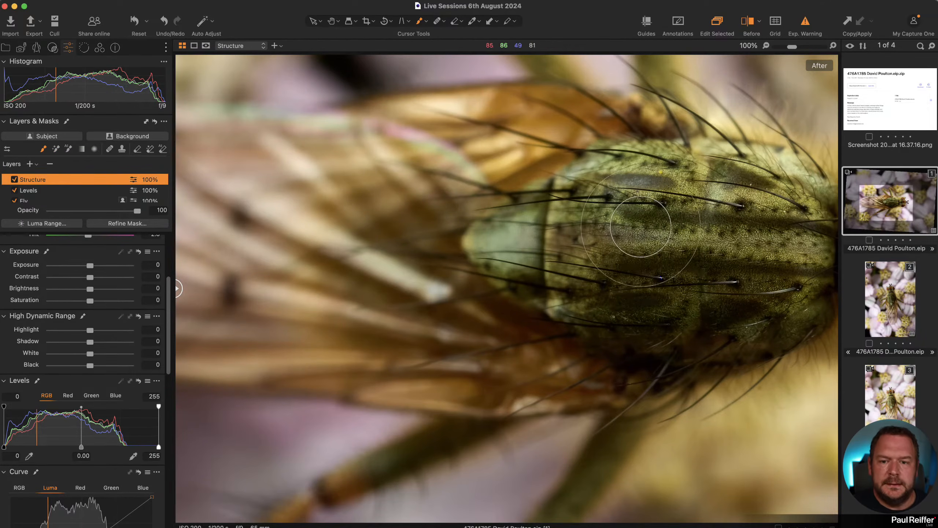
right_click(642, 227)
drag(697, 263, 622, 263)
drag(638, 230, 632, 230)
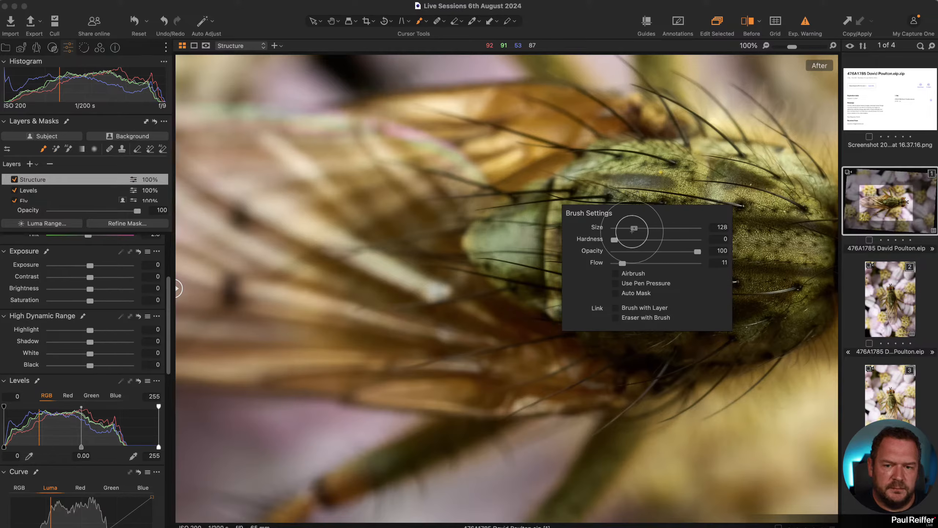
- On the Structure layer, set Structure to 39 and sharpening to amount 184, radius 0.5 and threshold 0.4
scroll(122, 356, down, 10)
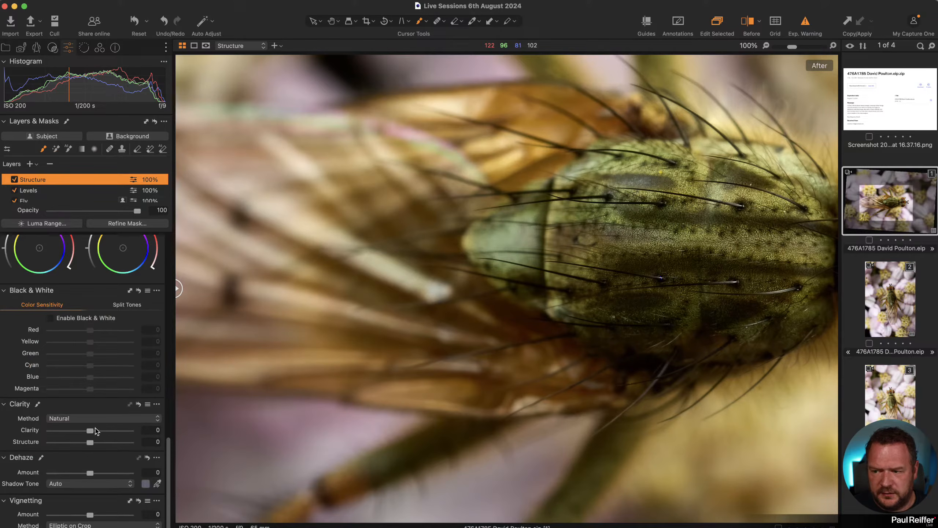
drag(103, 444, 105, 445)
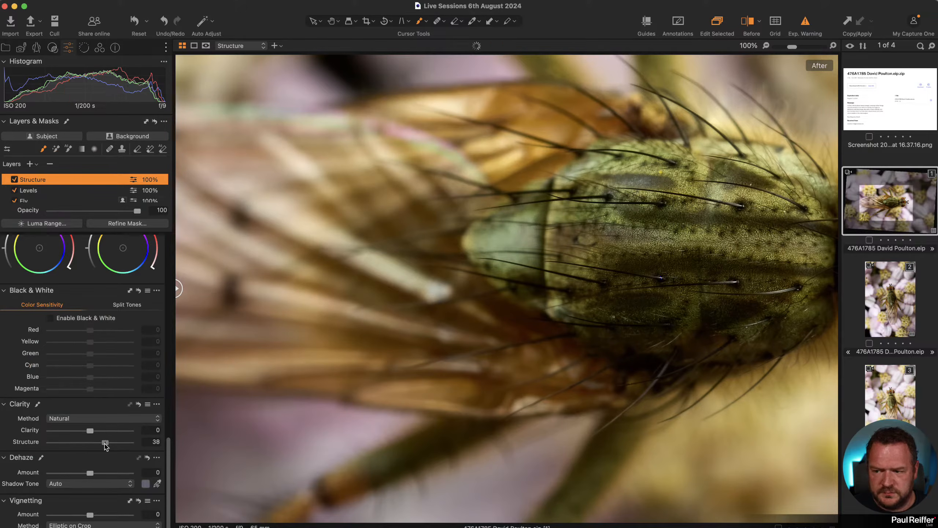
click(86, 51)
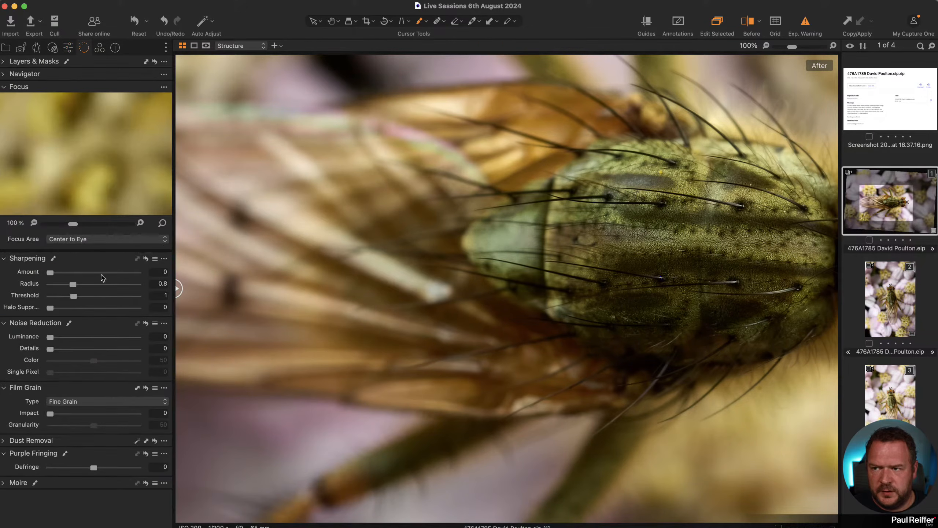
drag(61, 273, 63, 273)
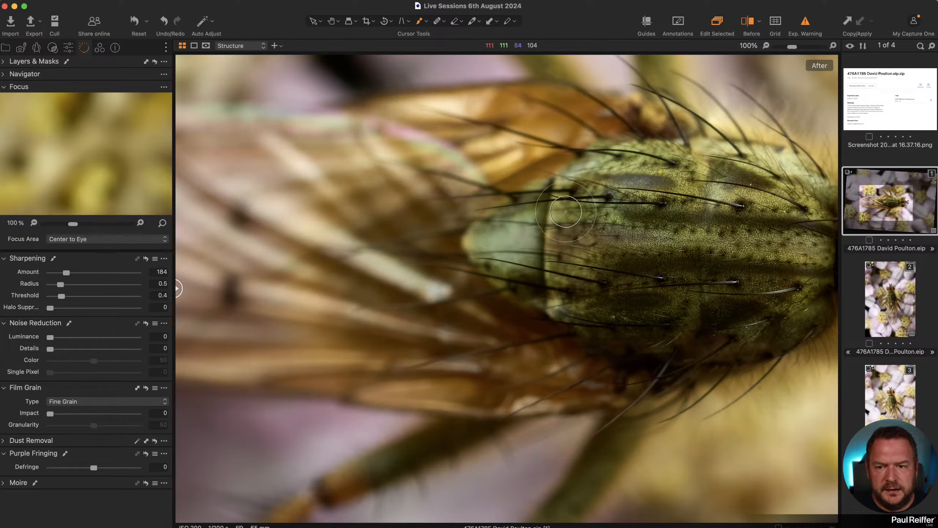
- Brush the Structure layer's mask over the fly's green thorax, and turn off the exposure warning
mouse_move(564, 210)
mouse_down()
mouse_move(573, 280)
mouse_move(585, 182)
mouse_move(558, 238)
mouse_move(574, 209)
mouse_move(541, 223)
mouse_move(526, 273)
mouse_move(553, 290)
mouse_move(565, 203)
mouse_move(539, 207)
mouse_move(509, 264)
mouse_move(537, 250)
mouse_move(561, 193)
mouse_move(520, 257)
mouse_move(600, 182)
mouse_move(576, 196)
mouse_move(535, 254)
mouse_move(559, 291)
mouse_move(579, 211)
mouse_move(609, 164)
mouse_move(595, 166)
mouse_move(550, 239)
mouse_up()
click(807, 21)
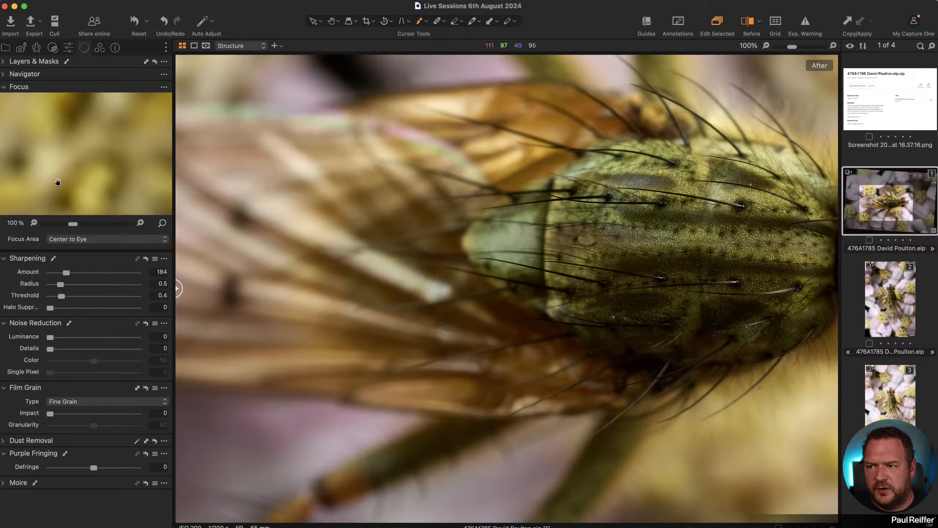
- Switch the Structure layer off and on to compare its effect, and inspect the thorax texture at 200%
click(14, 180)
click(14, 180)
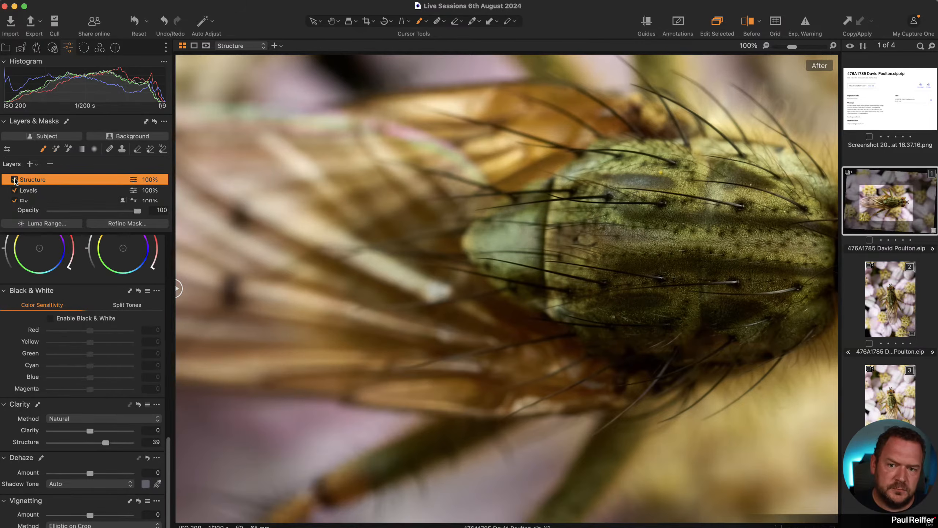
key(z)
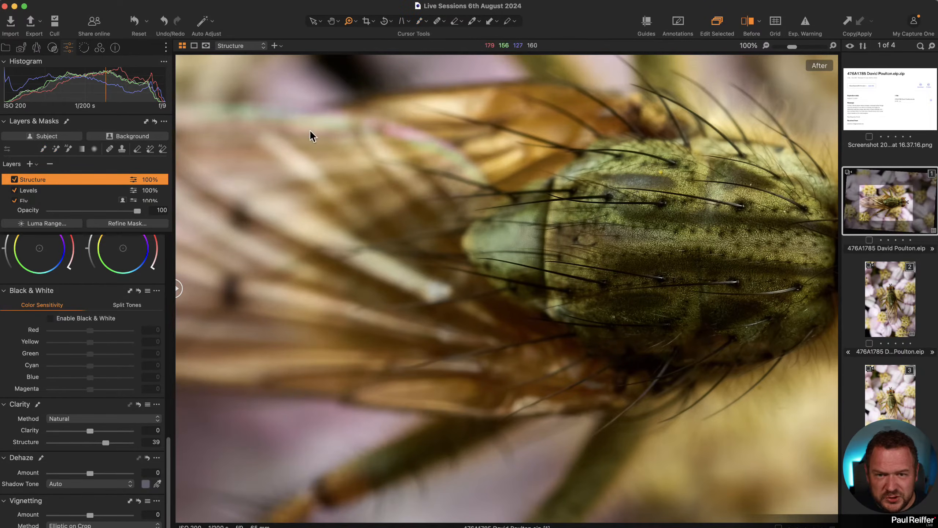
click(580, 233)
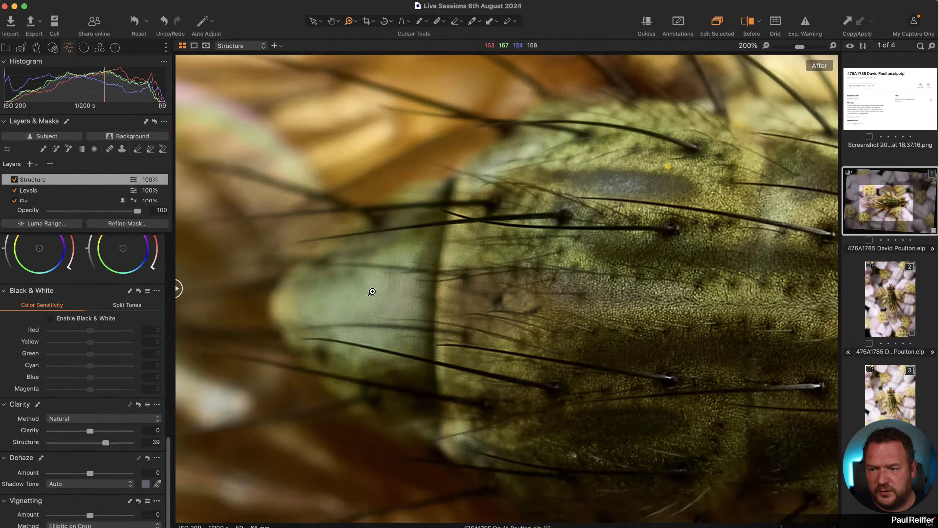
drag(515, 305, 245, 263)
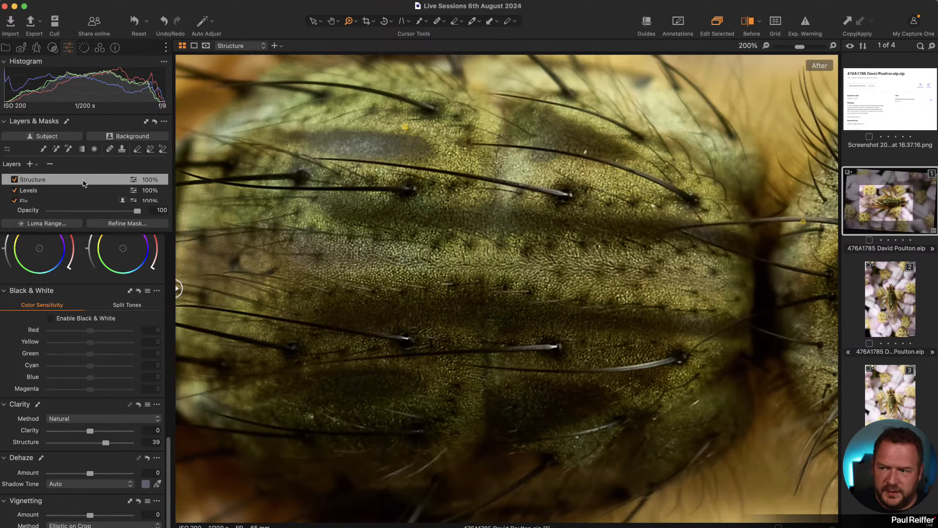
- Brush the Structure layer's mask along the edge of the thorax beside the fly's neck
click(44, 149)
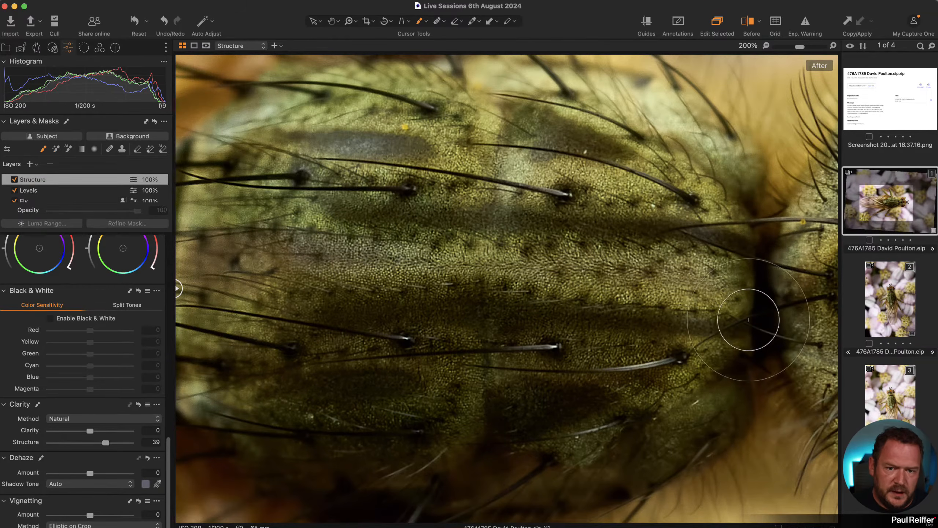
mouse_move(720, 399)
mouse_down()
mouse_move(741, 389)
mouse_move(750, 346)
mouse_up()
mouse_move(751, 314)
mouse_down()
mouse_move(755, 203)
mouse_move(751, 222)
mouse_up()
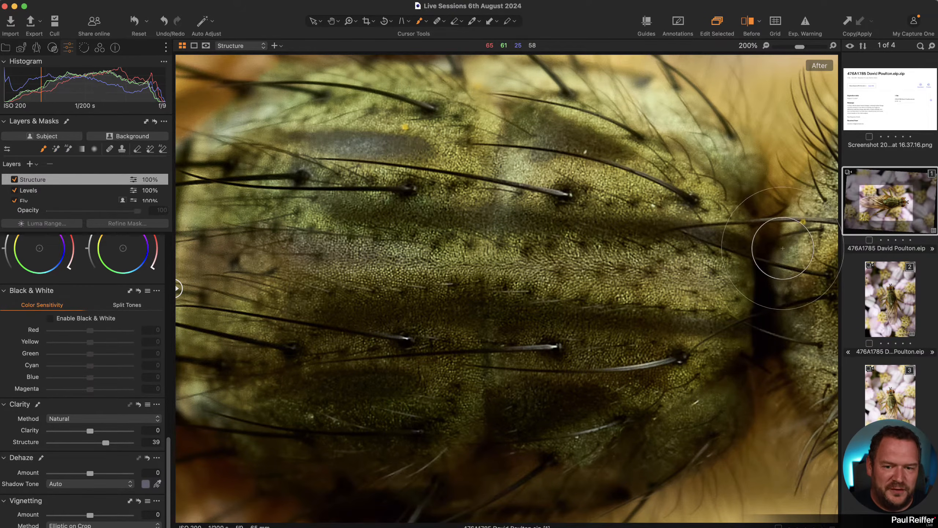
mouse_move(754, 341)
mouse_down()
mouse_move(728, 351)
mouse_move(732, 366)
mouse_up()
drag(735, 379, 717, 413)
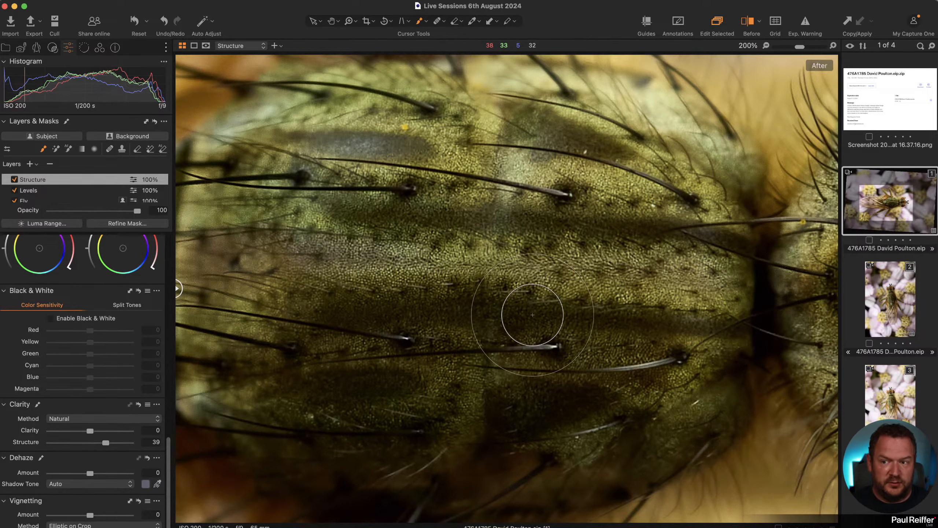
key(h)
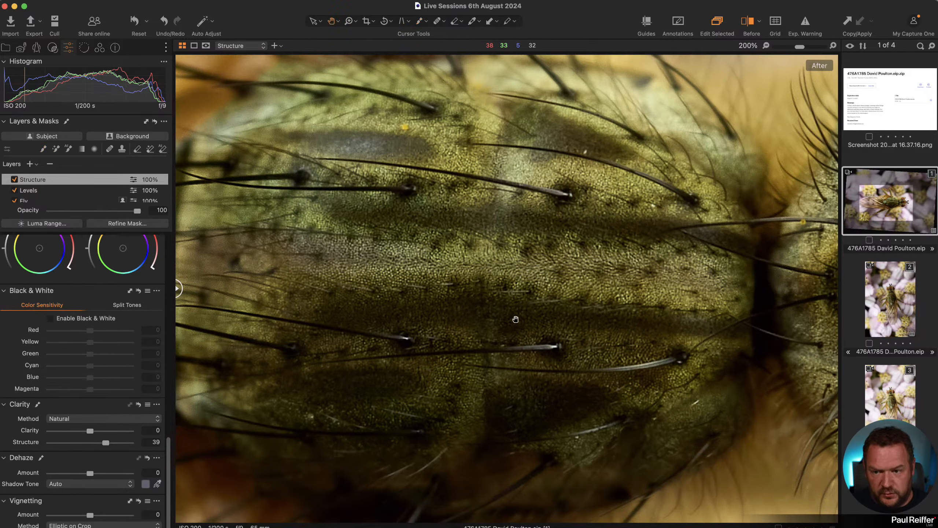
- Examine the fly's head, compound eyes, antennae and thorax up close at 100% and 200% to judge the sharpened detail
double_click(516, 320)
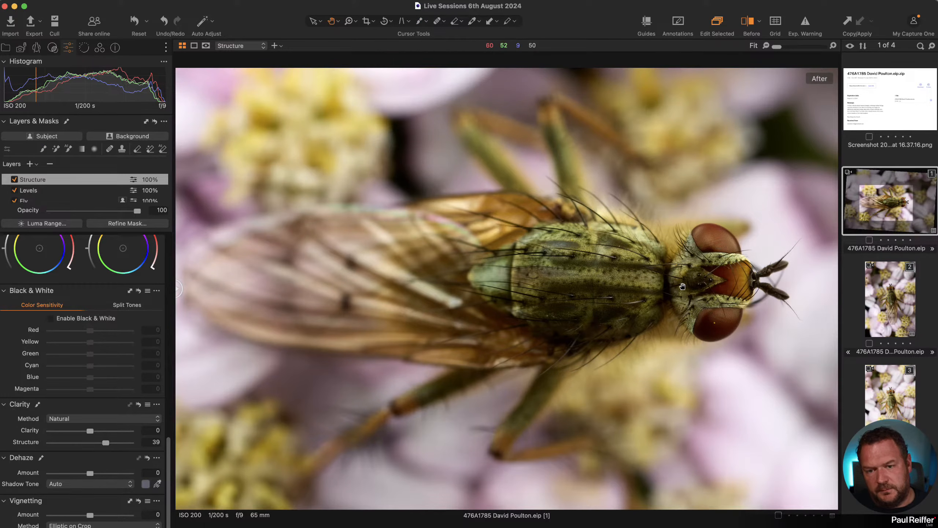
double_click(712, 280)
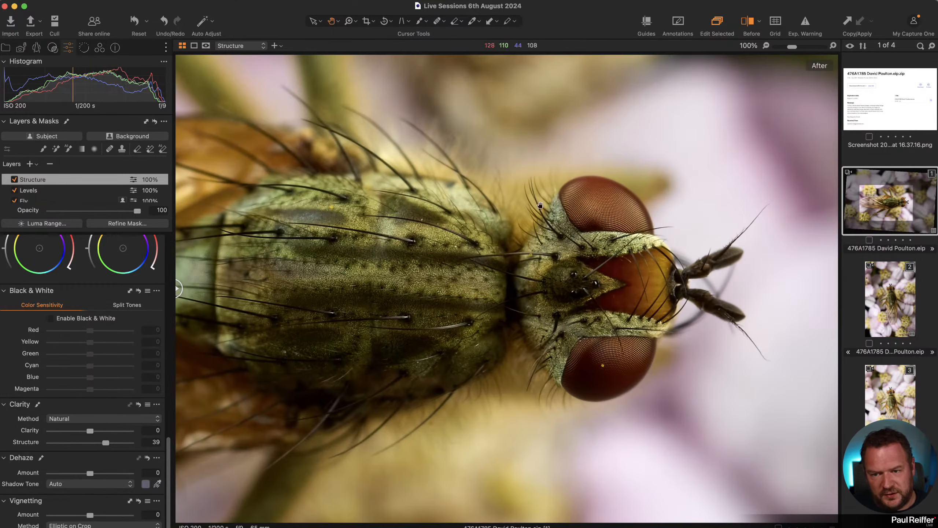
scroll(616, 289, up, 3)
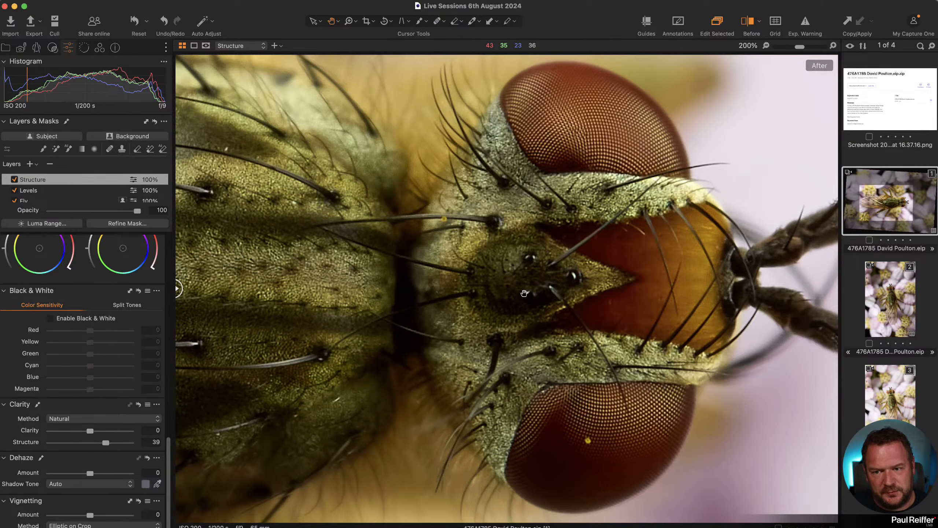
drag(824, 243, 718, 248)
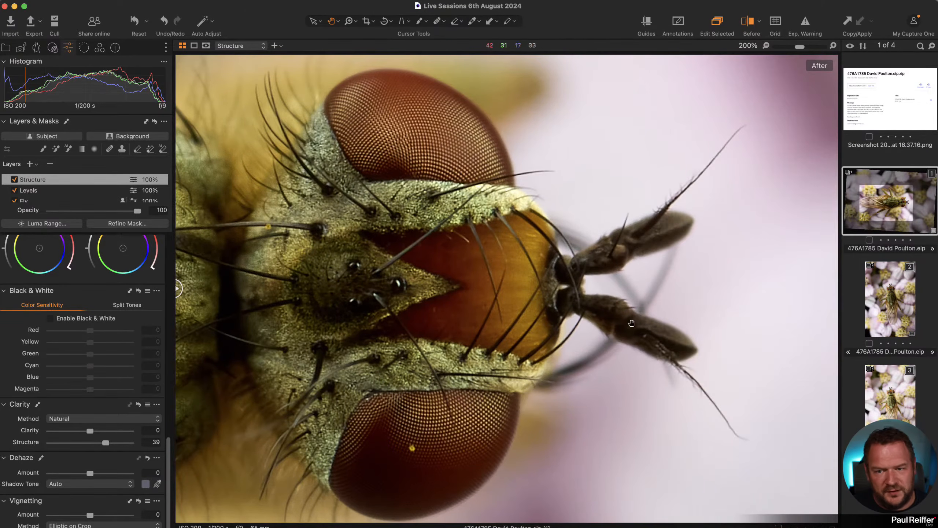
drag(281, 259, 677, 260)
drag(729, 287, 329, 236)
scroll(524, 245, down, 8)
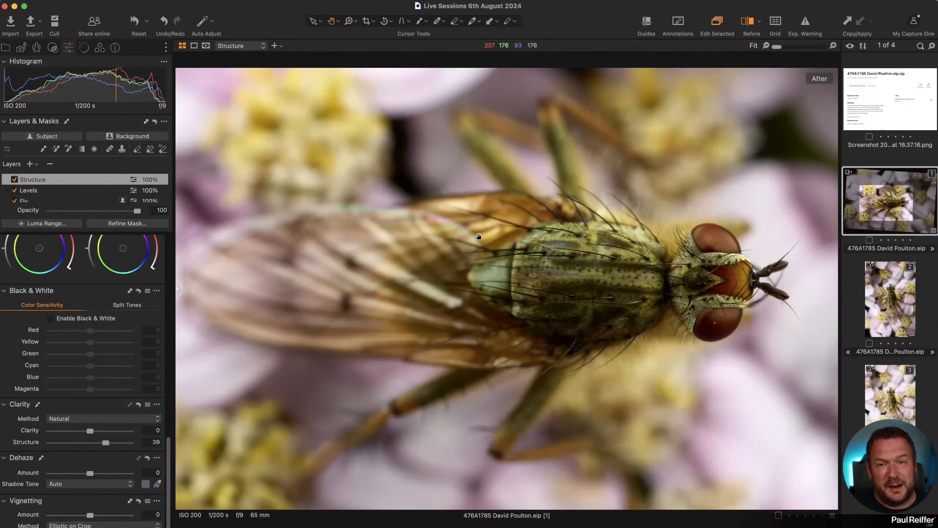
double_click(722, 264)
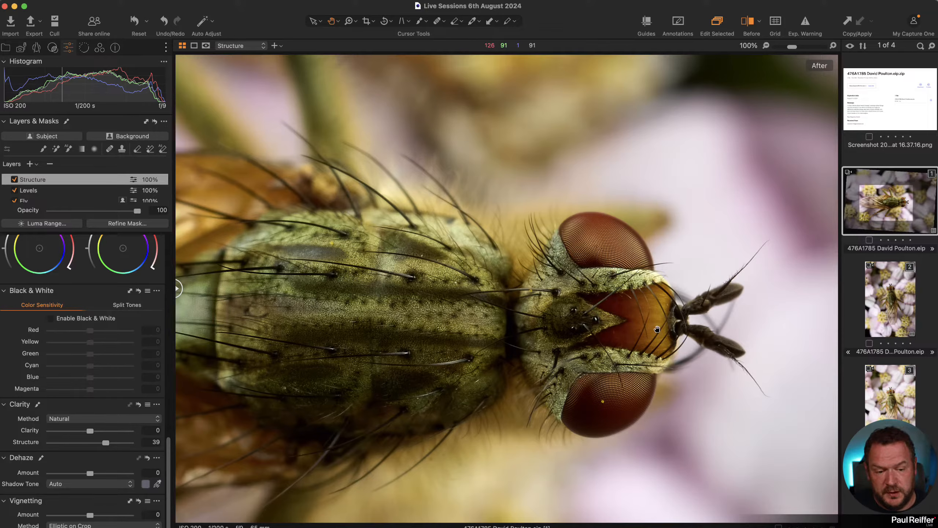
drag(437, 294, 545, 305)
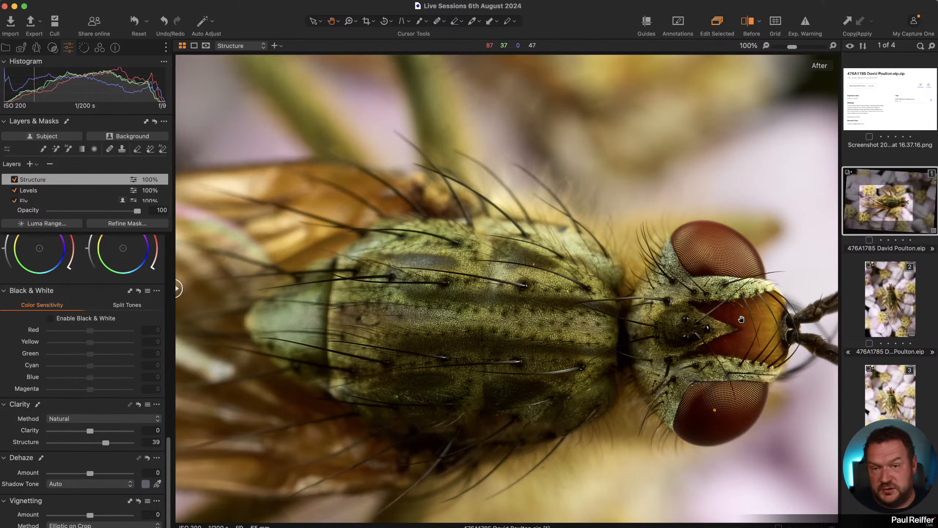
scroll(718, 325, up, 2)
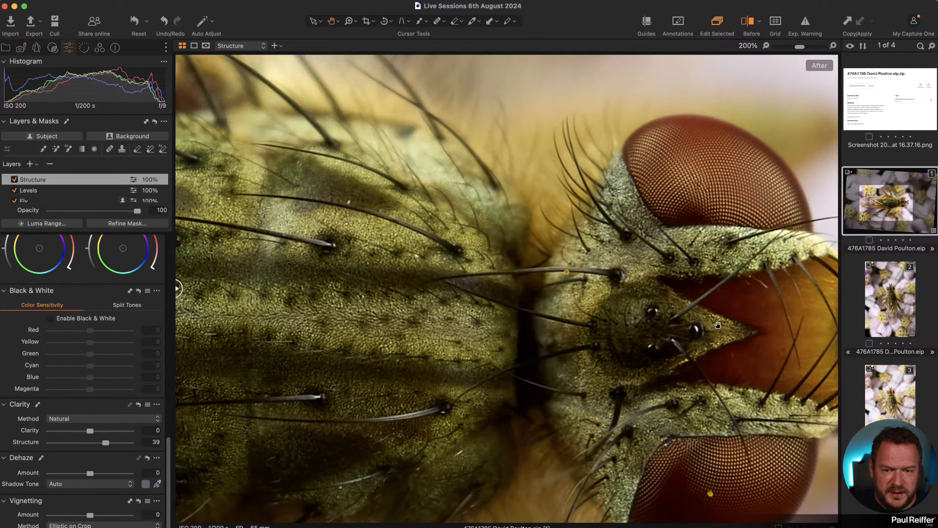
drag(712, 269, 469, 257)
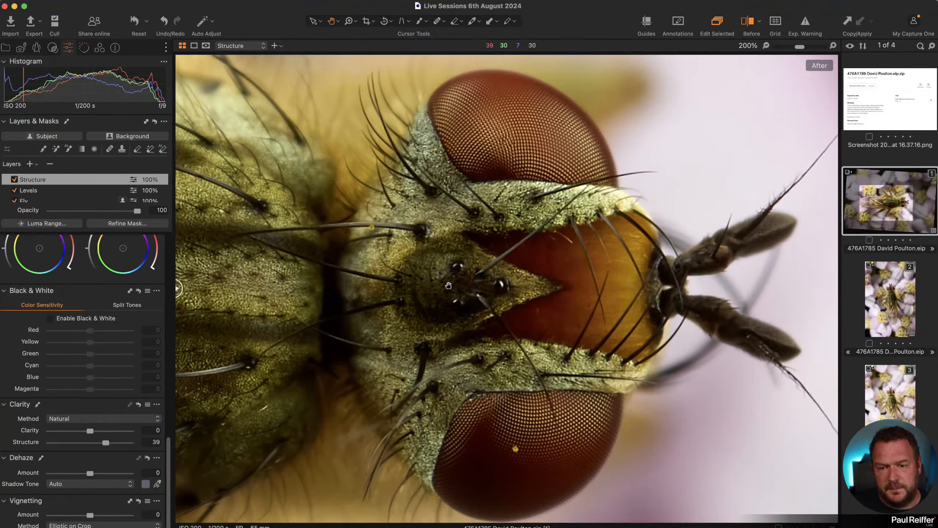
double_click(541, 287)
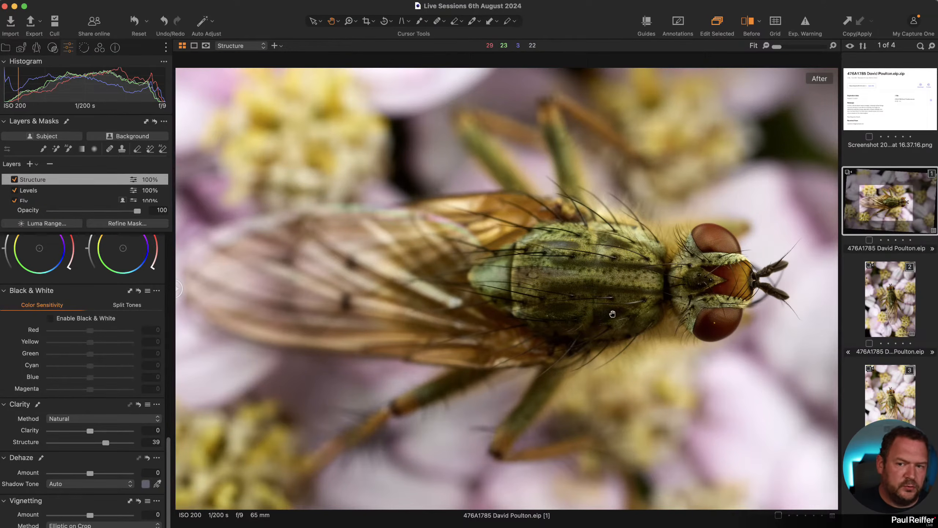
- Heal the yellow speck on the fly's lower compound eye, working at 600%
double_click(636, 304)
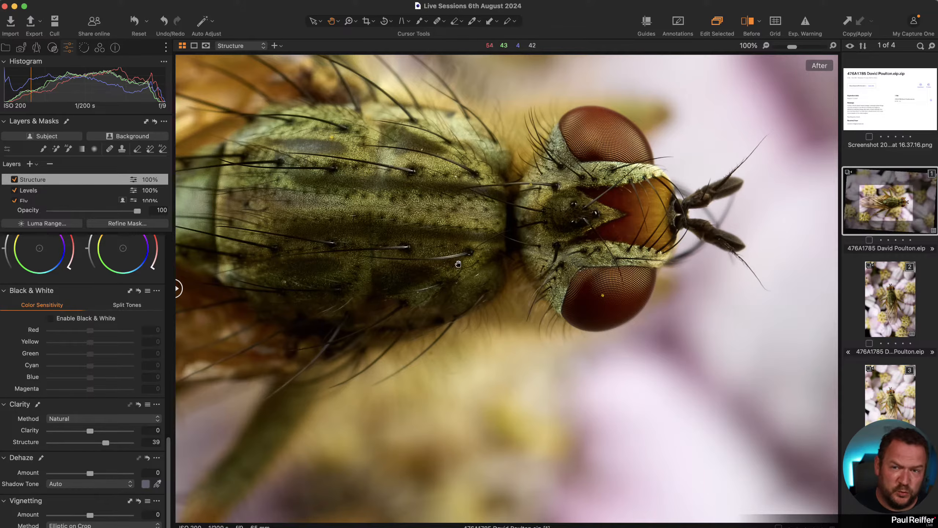
scroll(606, 299, up, 3)
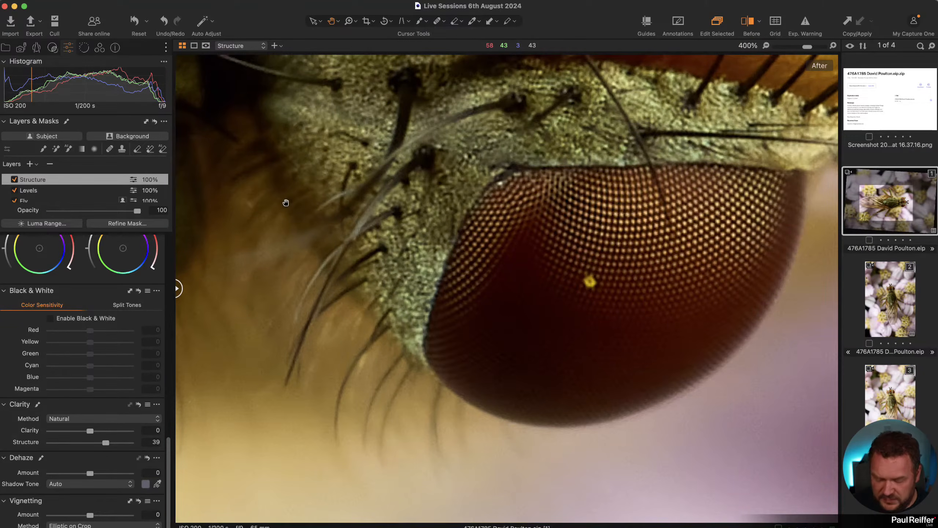
key(q)
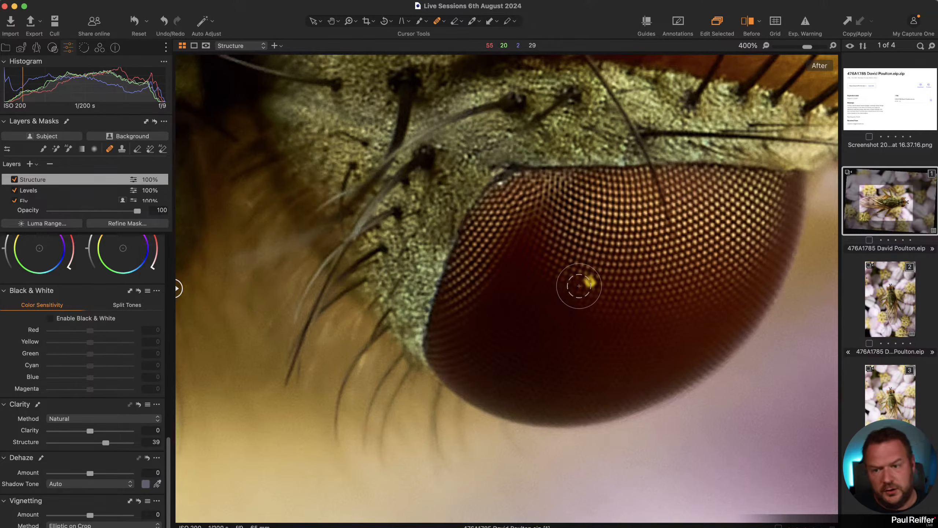
key(z)
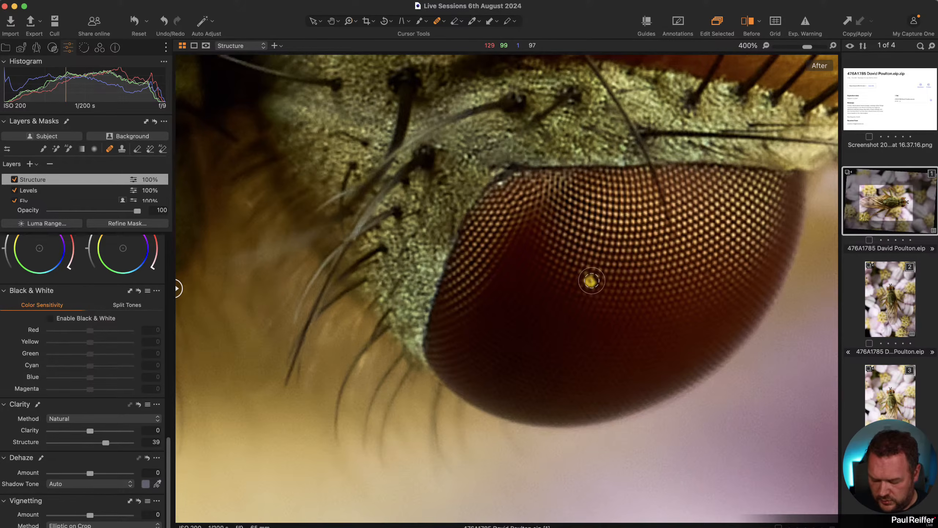
click(591, 284)
click(498, 292)
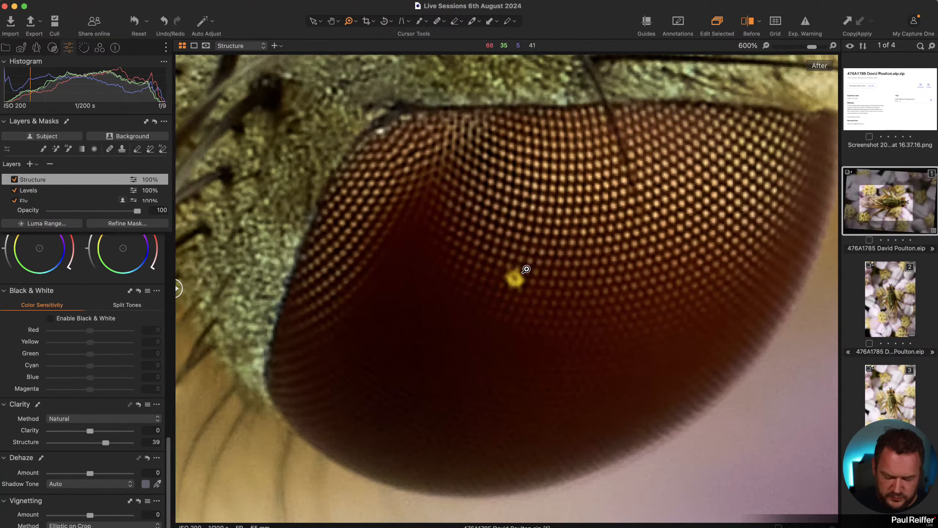
key(q)
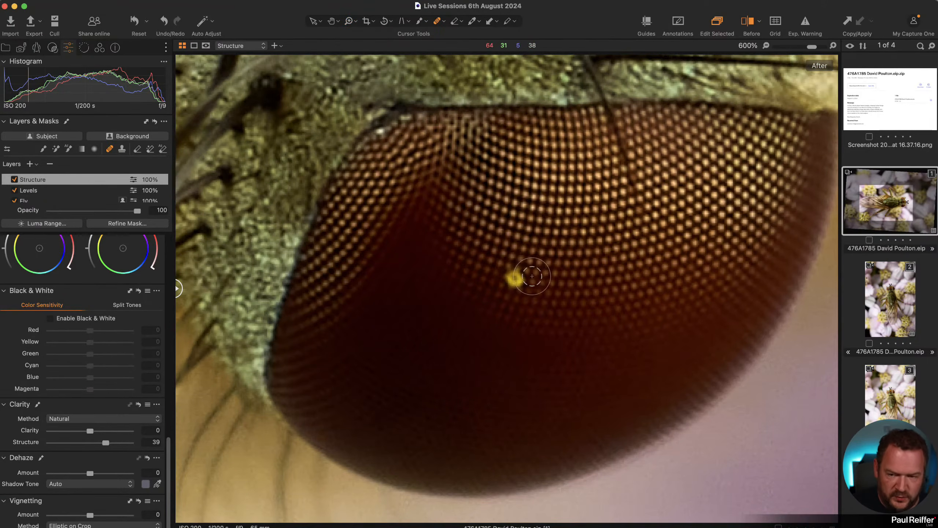
click(513, 280)
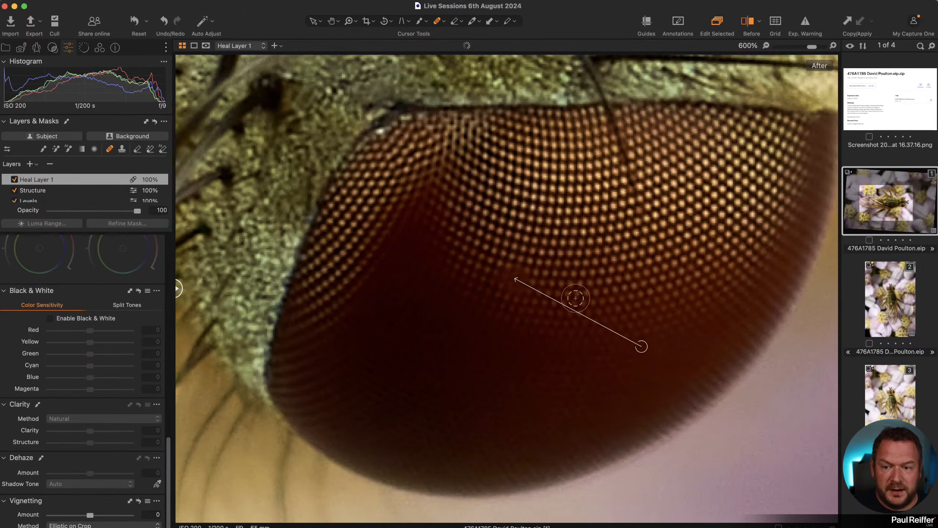
- Move the heal source point close beside the healed spot so the eye's facet pattern lines up
mouse_move(641, 347)
mouse_down()
mouse_move(600, 278)
mouse_move(554, 283)
mouse_up()
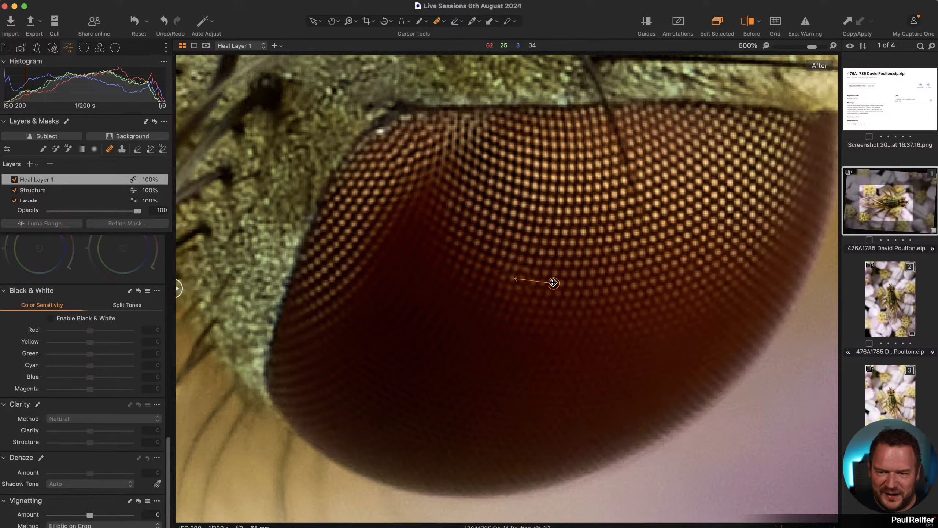
drag(553, 281, 553, 282)
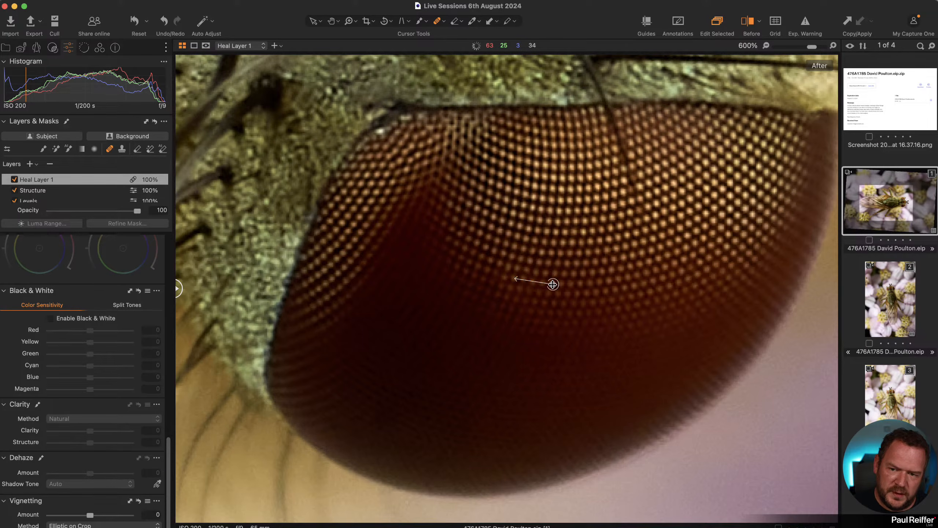
key(h)
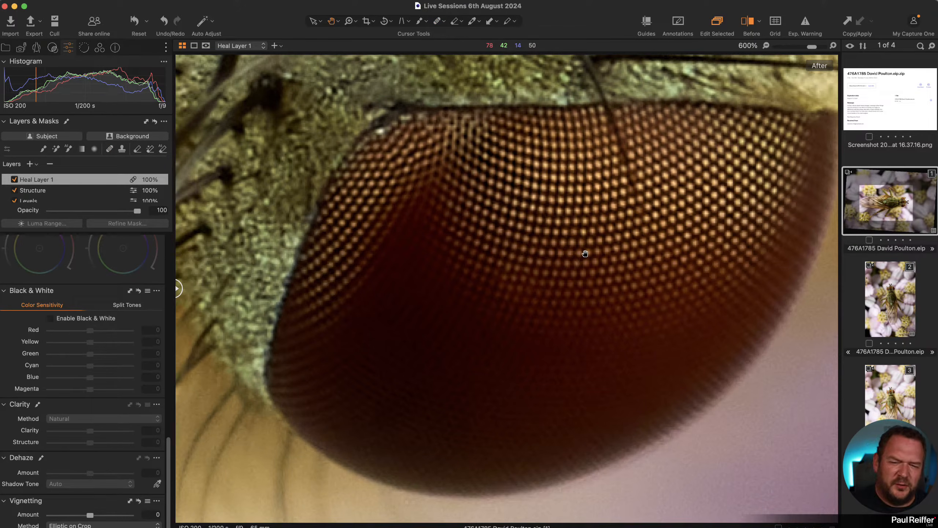
- Check the healed eye in the full view and at 100%, with the heal layer selected
double_click(591, 254)
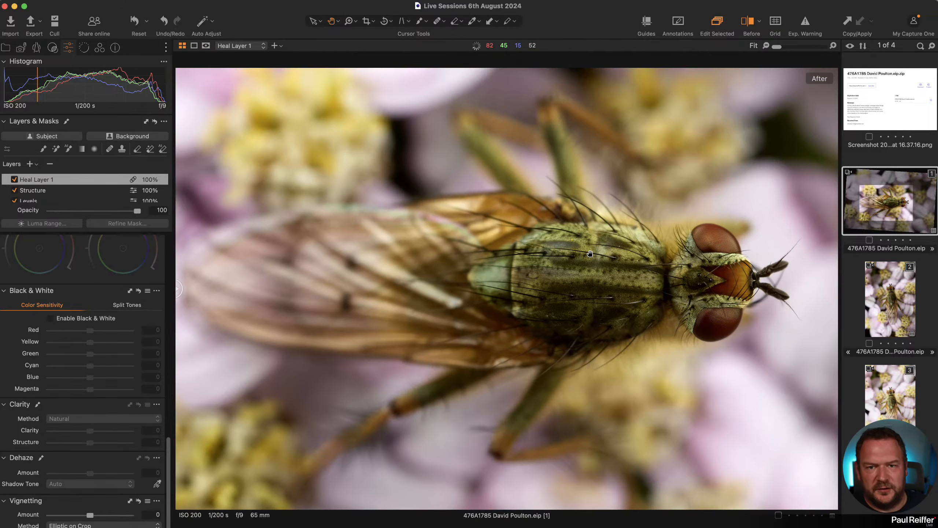
double_click(722, 314)
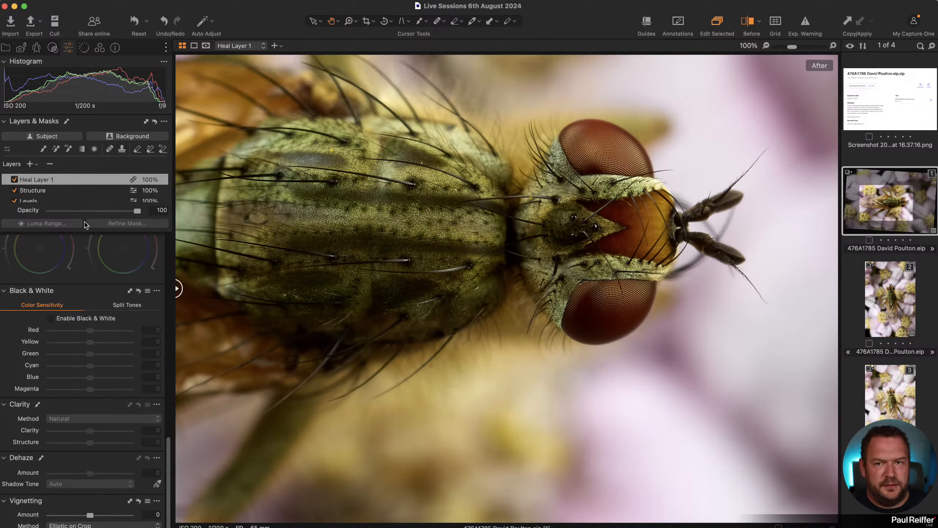
click(16, 180)
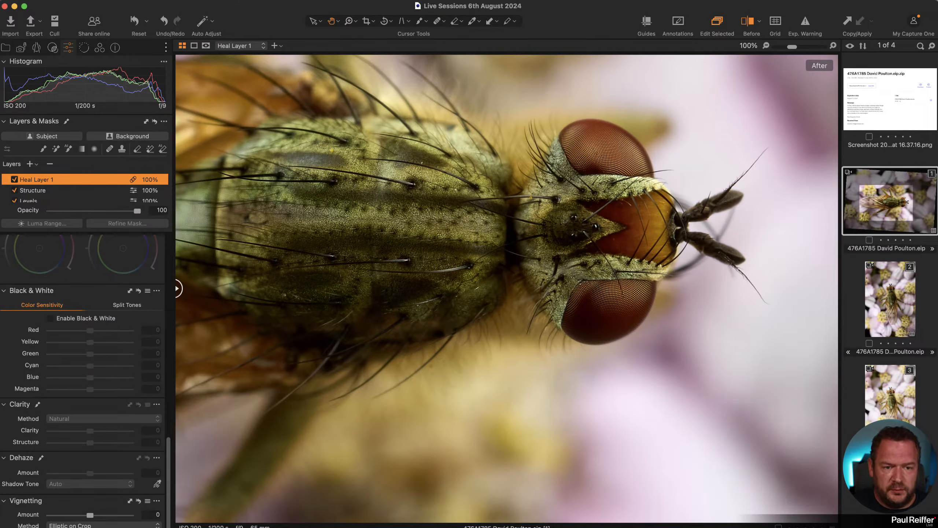
key(super+0)
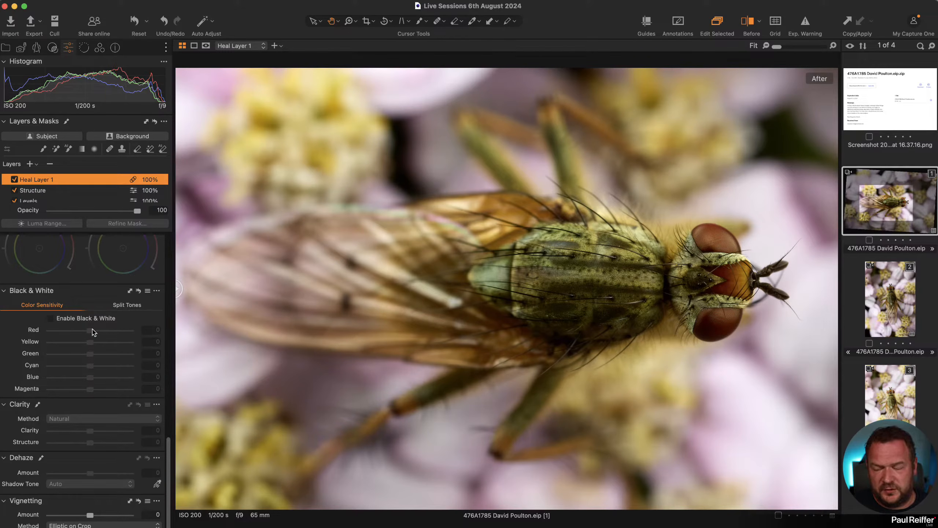
- Darken the photo's corners with a vignetting amount of -1
scroll(91, 521, down, 1)
scroll(90, 518, up, 1)
drag(90, 517, 81, 517)
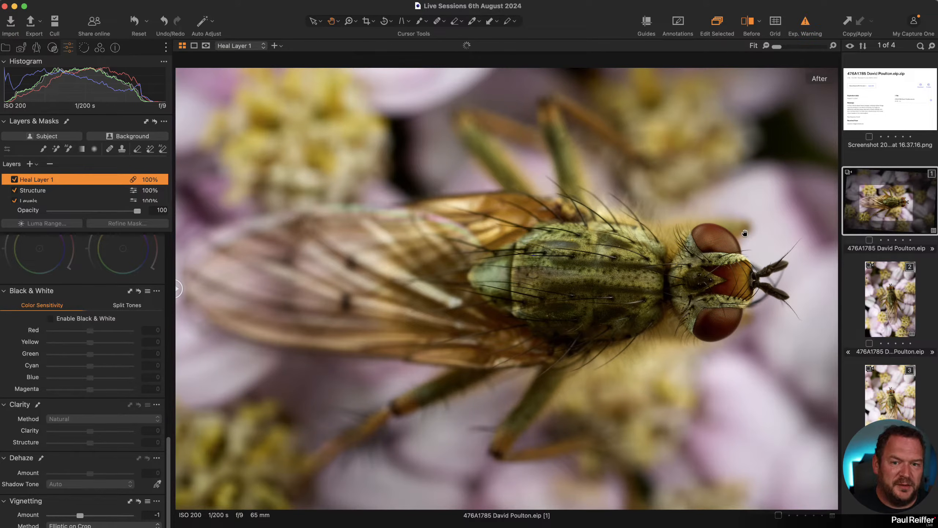
- Check the Image and Fly layers' settings, and set the Levels layer's RGB highlight level to 202
scroll(124, 286, up, 10)
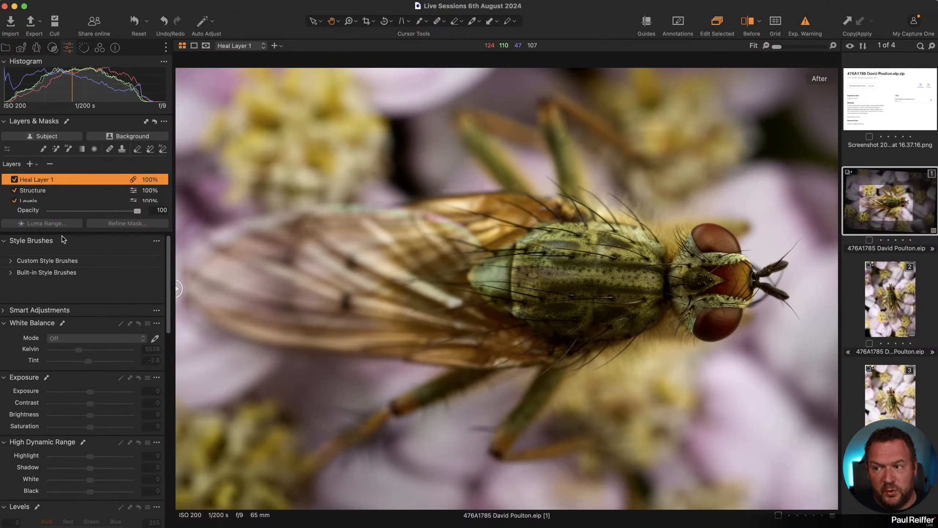
scroll(53, 200, down, 2)
click(52, 192)
scroll(155, 407, down, 5)
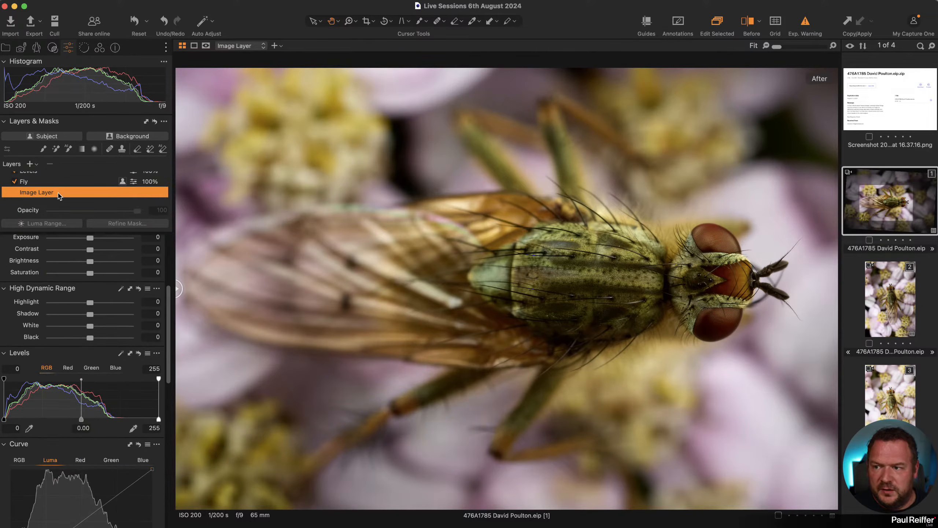
click(56, 182)
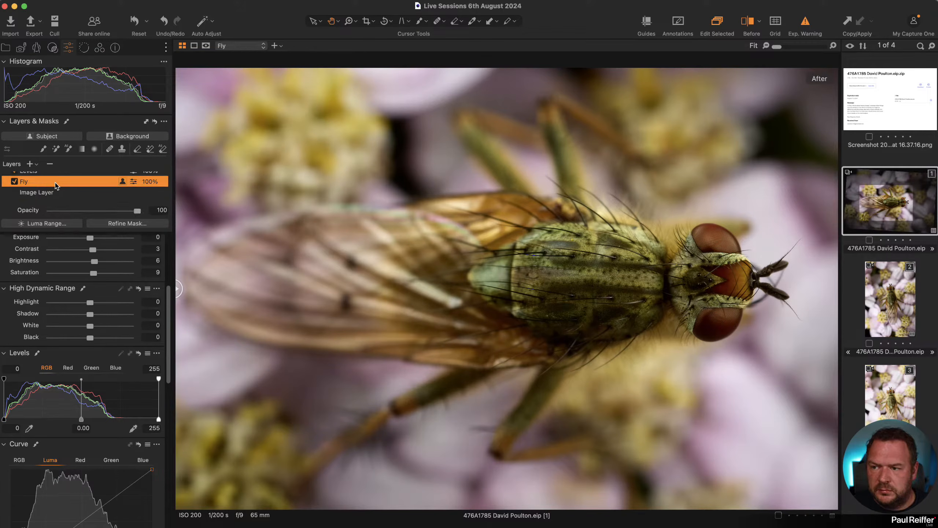
scroll(50, 183, up, 2)
click(48, 182)
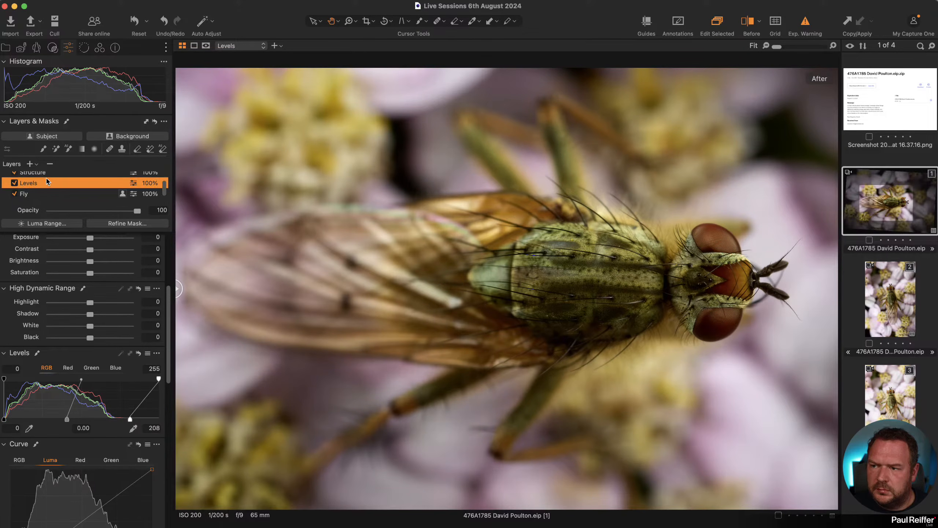
drag(127, 418, 127, 420)
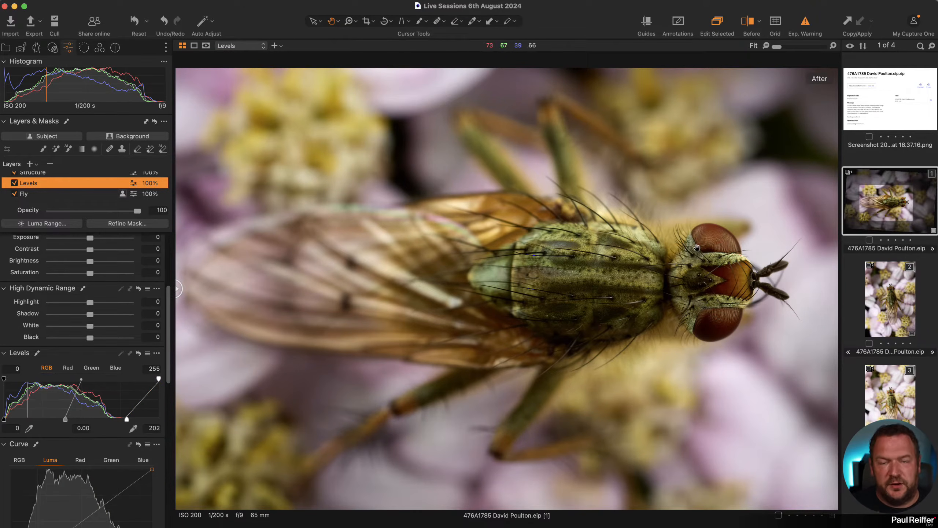
- Review the clarity and structure settings of the Levels, Structure and Heal layers
scroll(95, 509, down, 15)
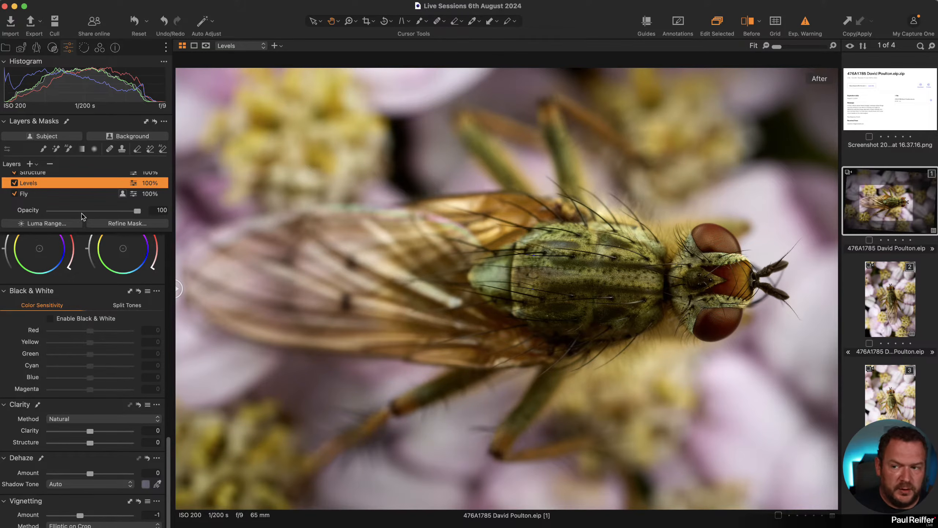
click(59, 175)
scroll(58, 184, up, 1)
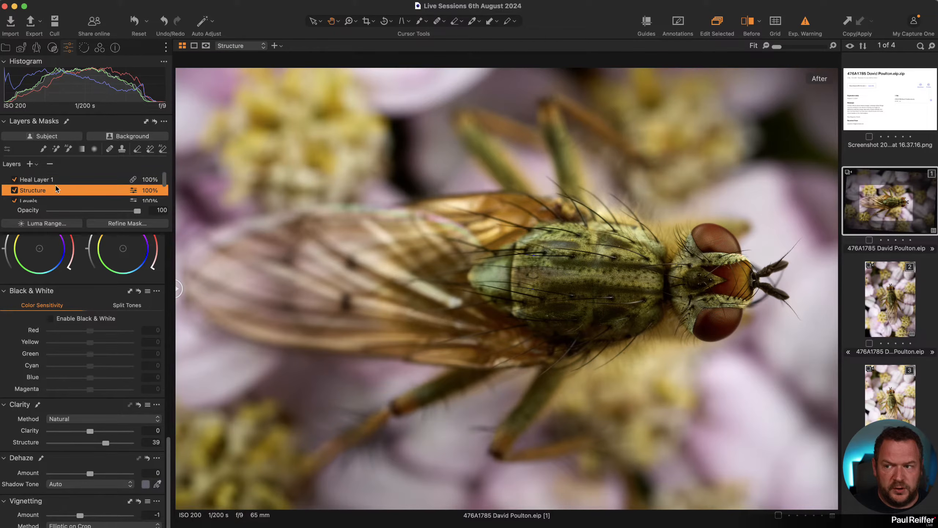
click(54, 181)
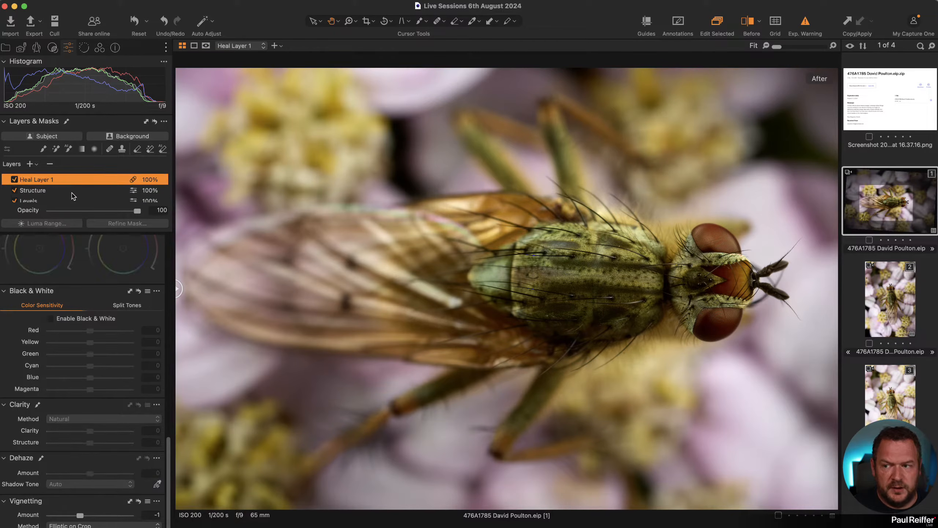
click(73, 196)
click(73, 201)
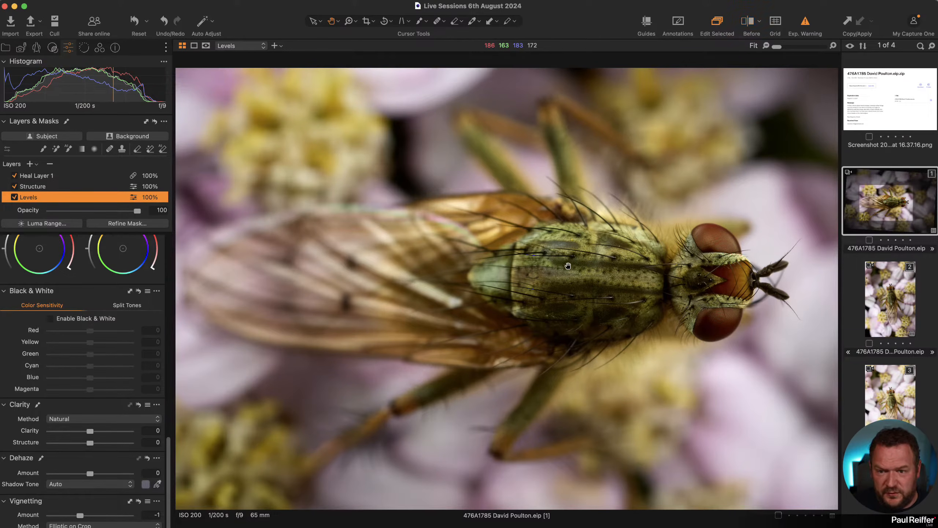
- Sweep the before/after split across the fly to compare the edited photo with the original
key(y)
drag(512, 282, 87, 277)
drag(178, 285, 115, 296)
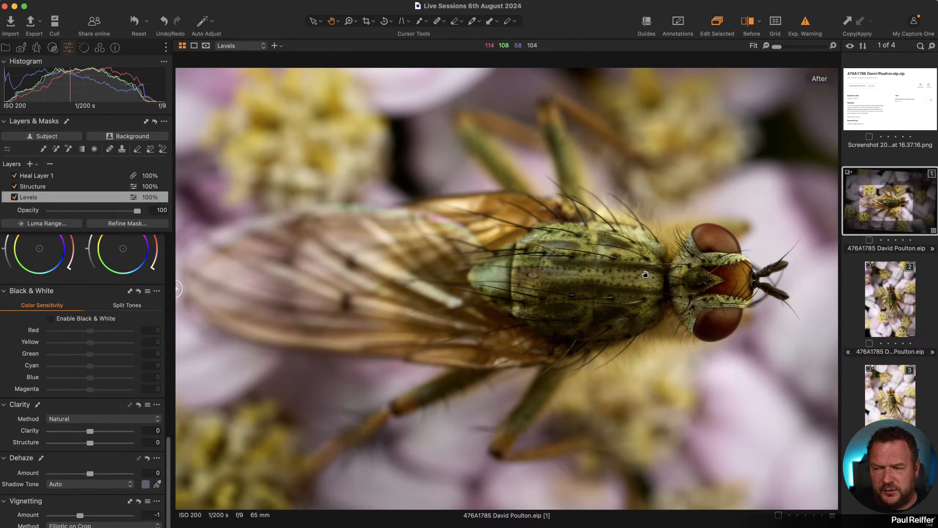
- Open the second user collection and review the first two lighthouse seascape variants with their layers
click(6, 48)
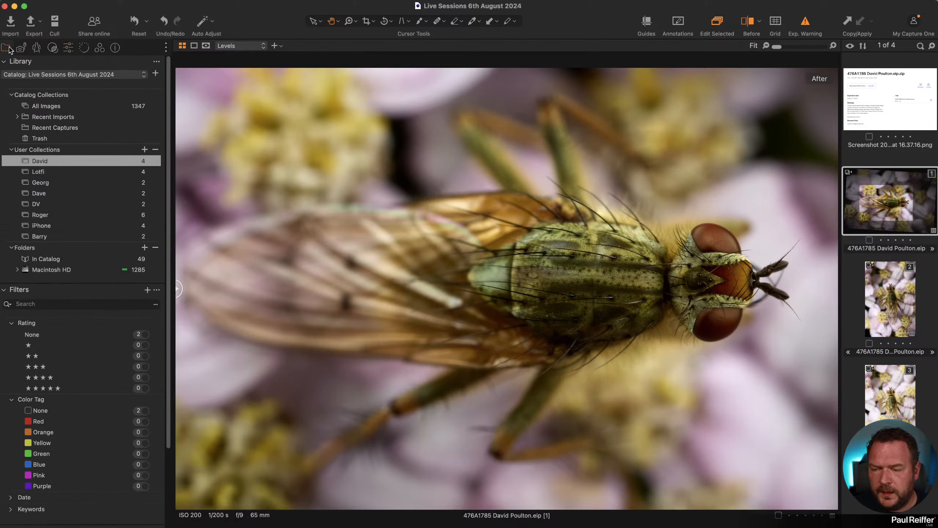
click(67, 175)
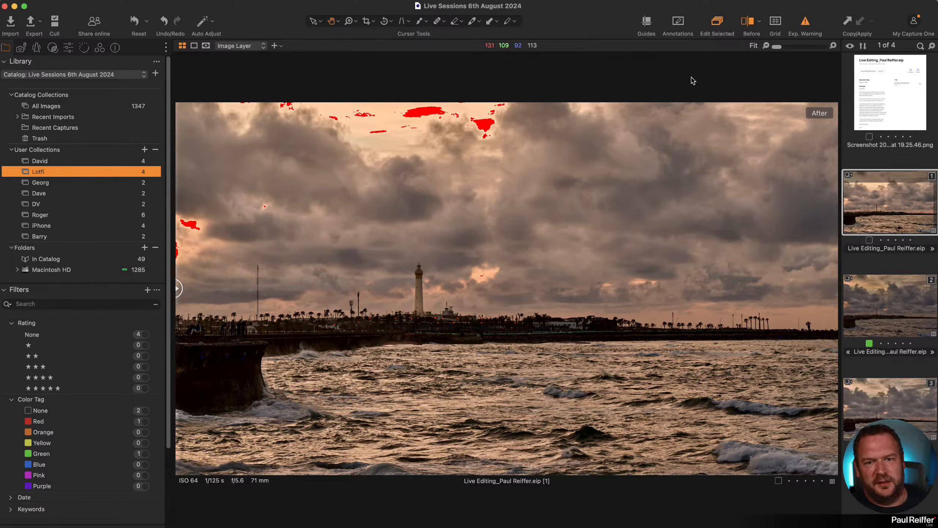
click(68, 48)
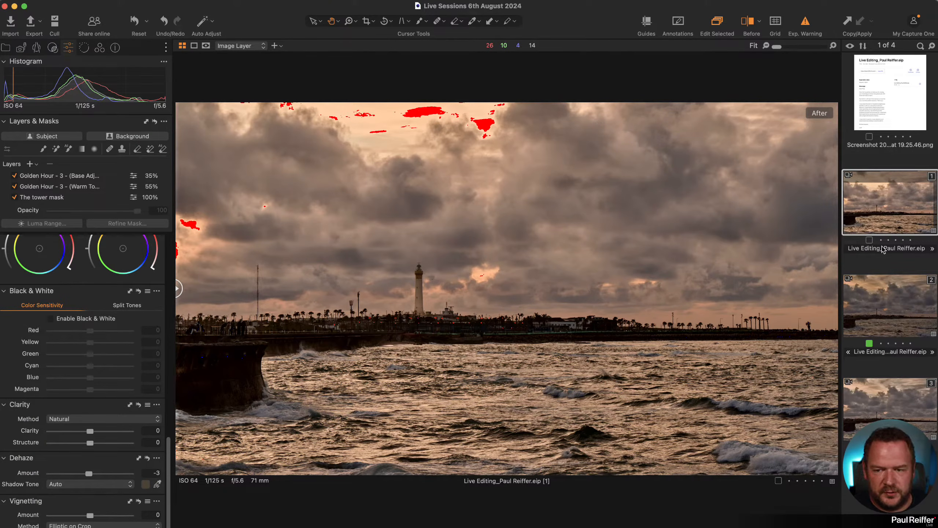
click(888, 305)
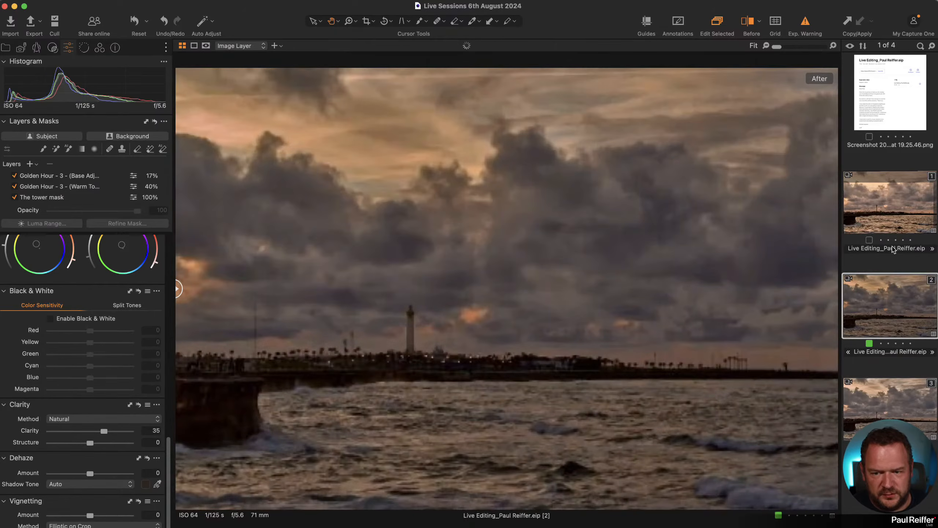
click(895, 218)
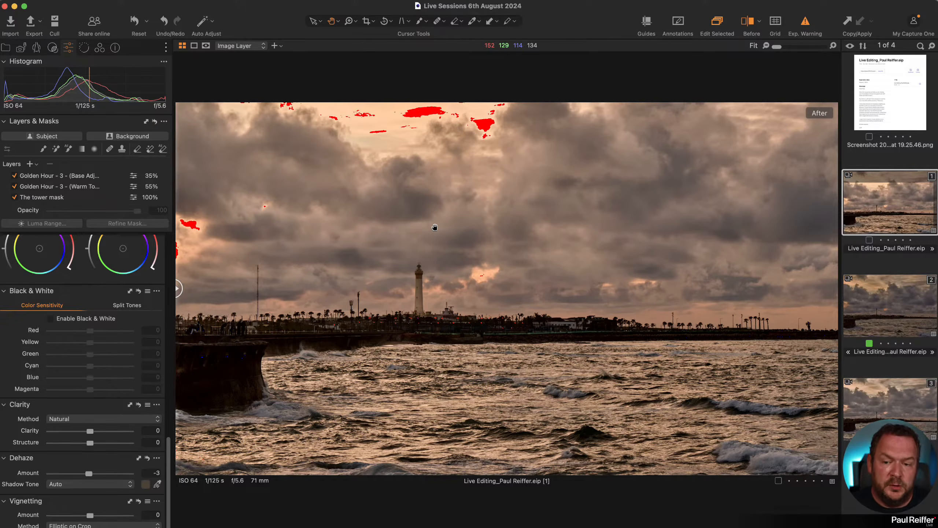
- Sweep the before/after split across the first seascape variant and look through its layer list
key(y)
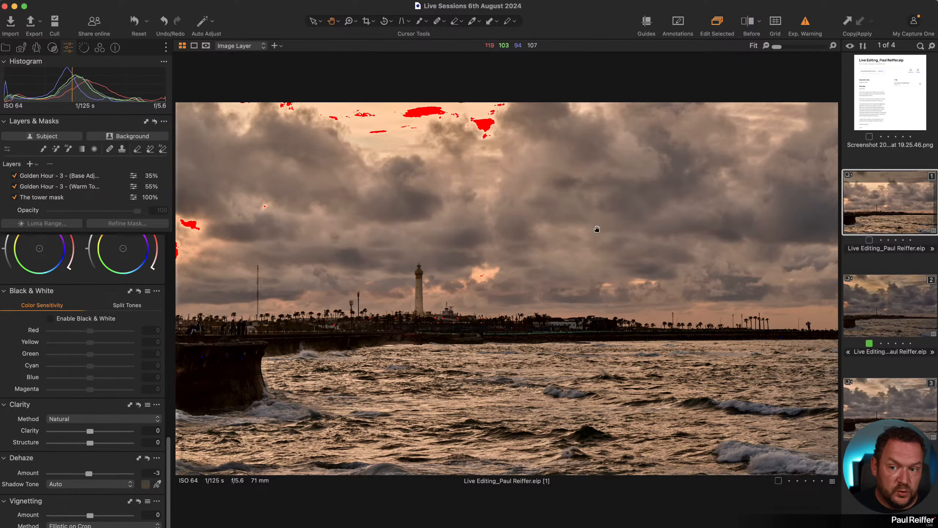
key(y)
drag(508, 285, 834, 288)
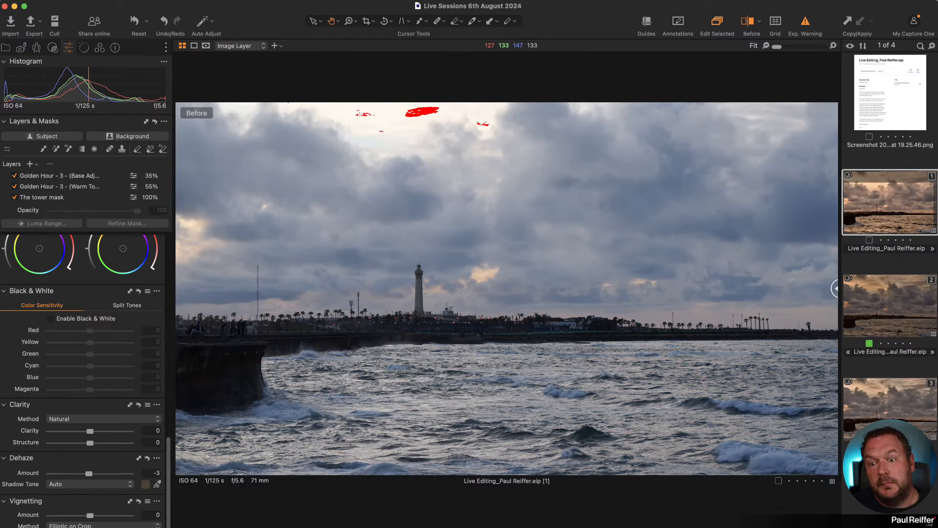
drag(835, 288, 177, 288)
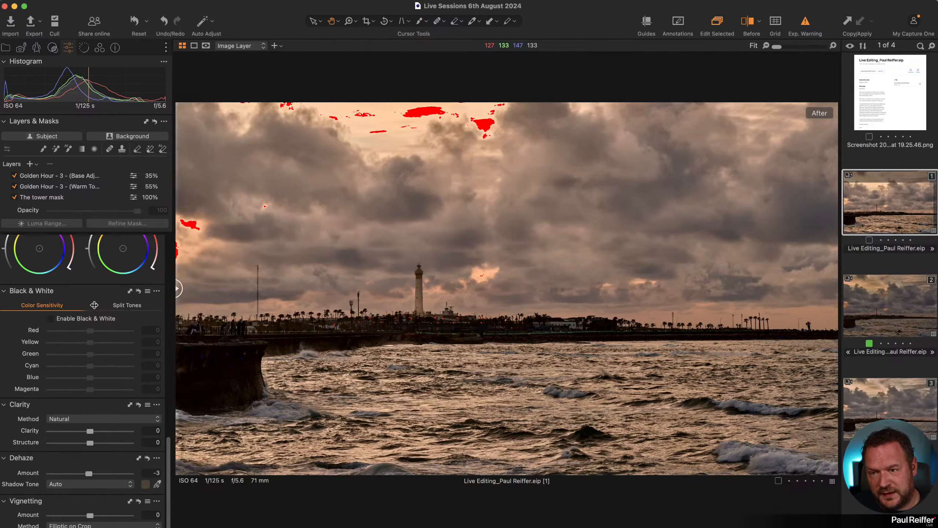
drag(93, 304, 510, 337)
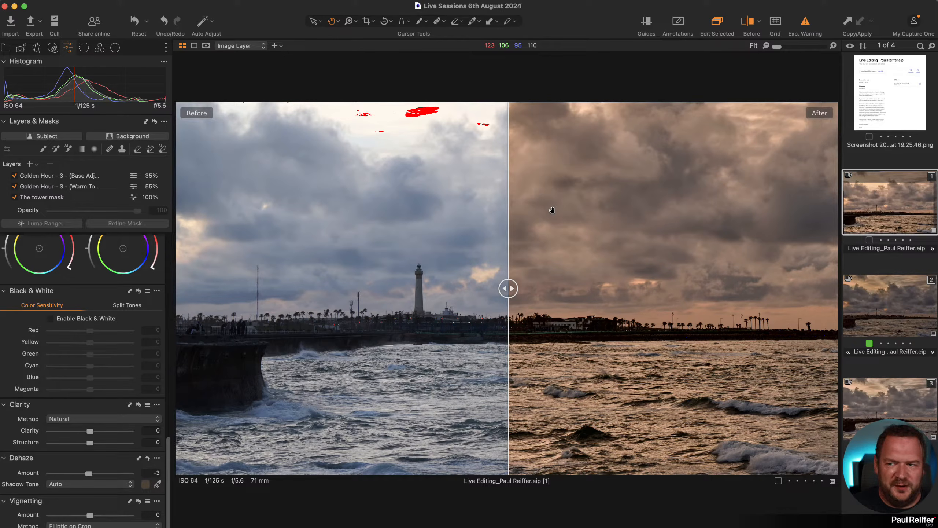
scroll(66, 189, down, 1)
scroll(80, 182, up, 1)
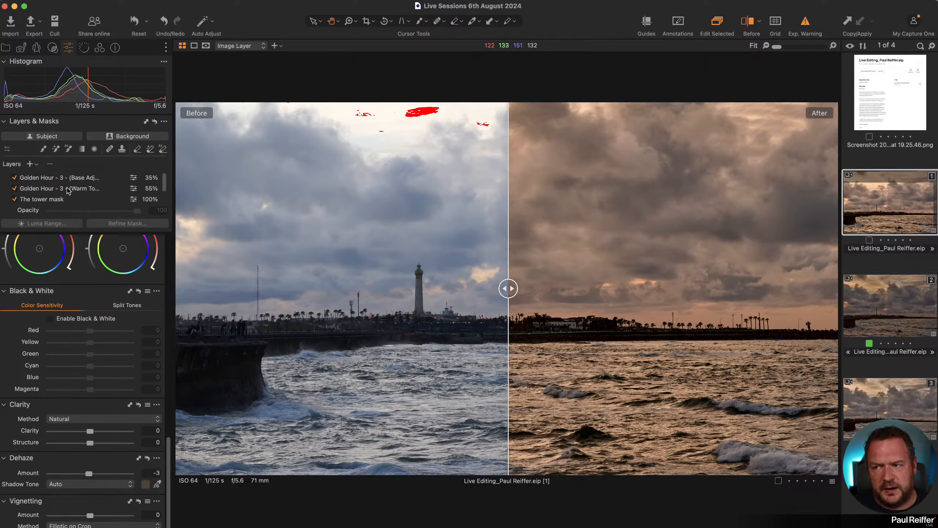
- Browse the custom ELEVATION v23 Landscapes styles and preview the Golden Hour variations on the seascape
click(52, 47)
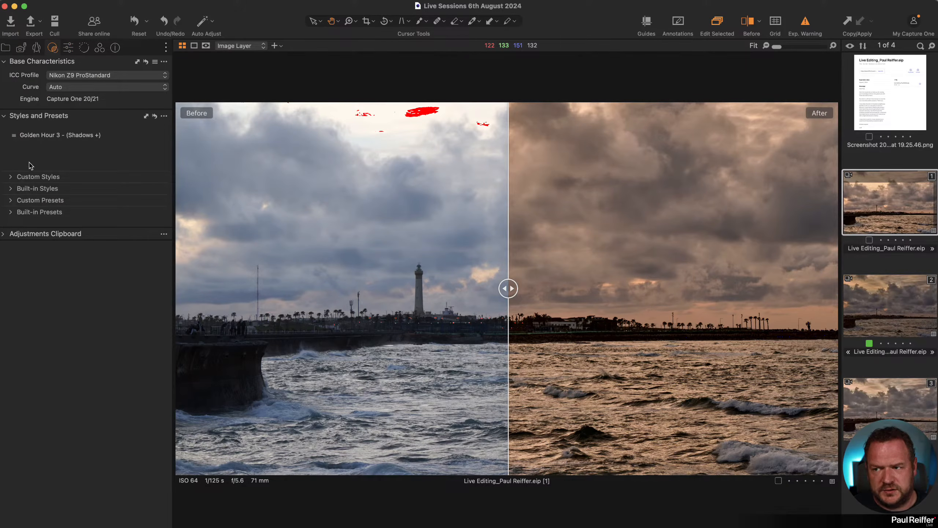
click(10, 177)
click(18, 199)
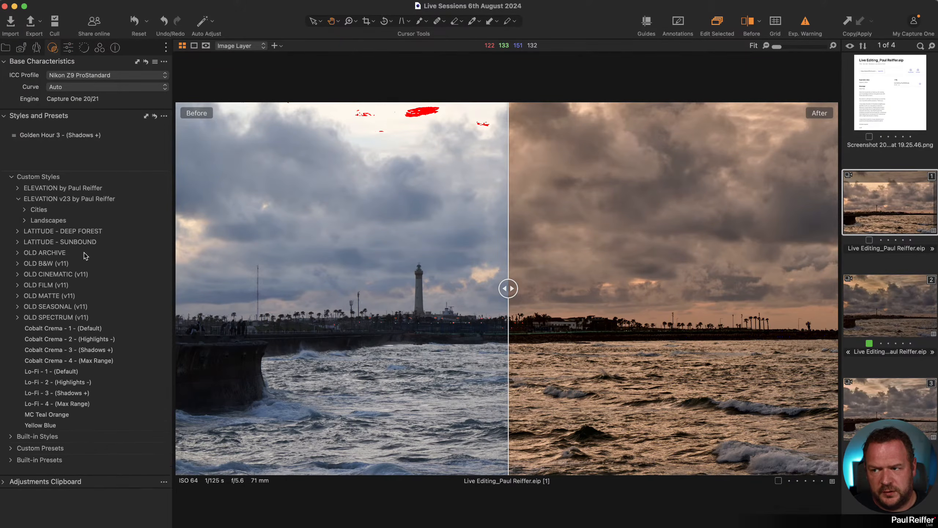
click(25, 220)
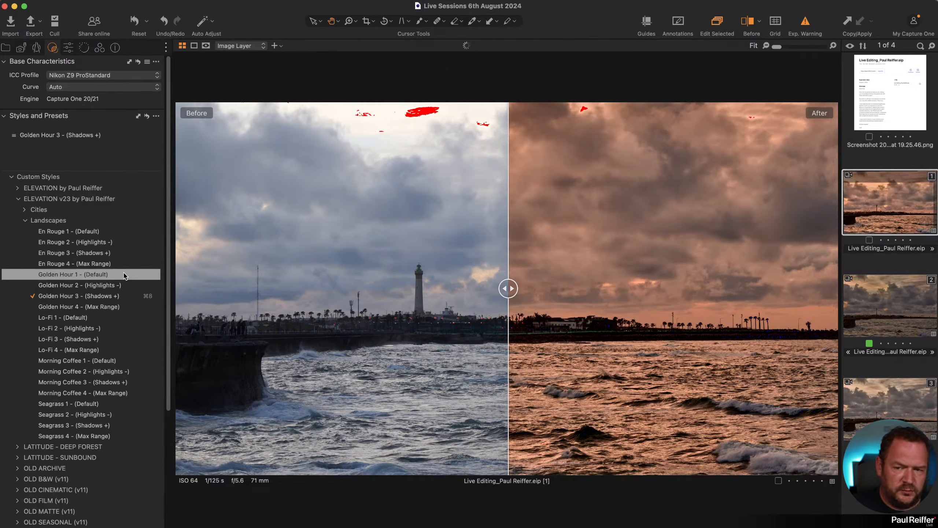
- Hide the first variant's two Golden Hour 3 layers and show the full edited side of the comparison
click(68, 47)
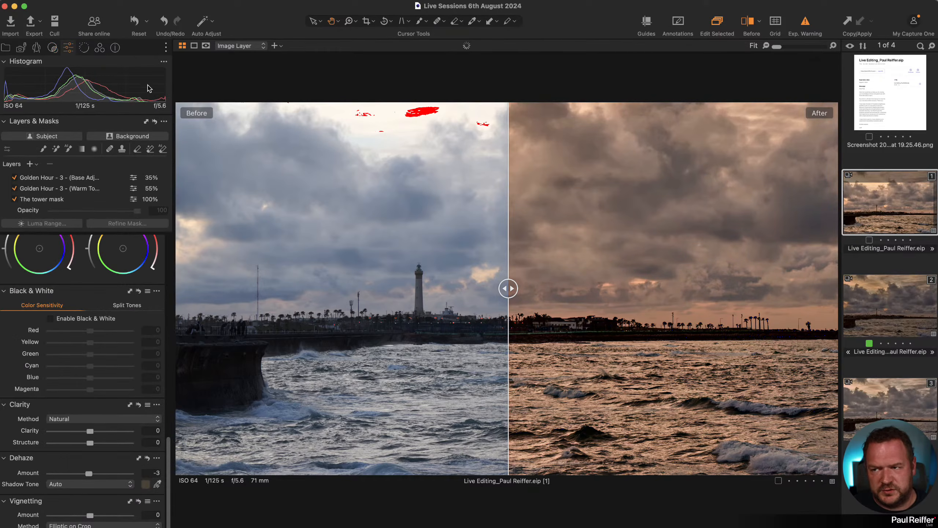
click(68, 178)
click(15, 179)
click(15, 190)
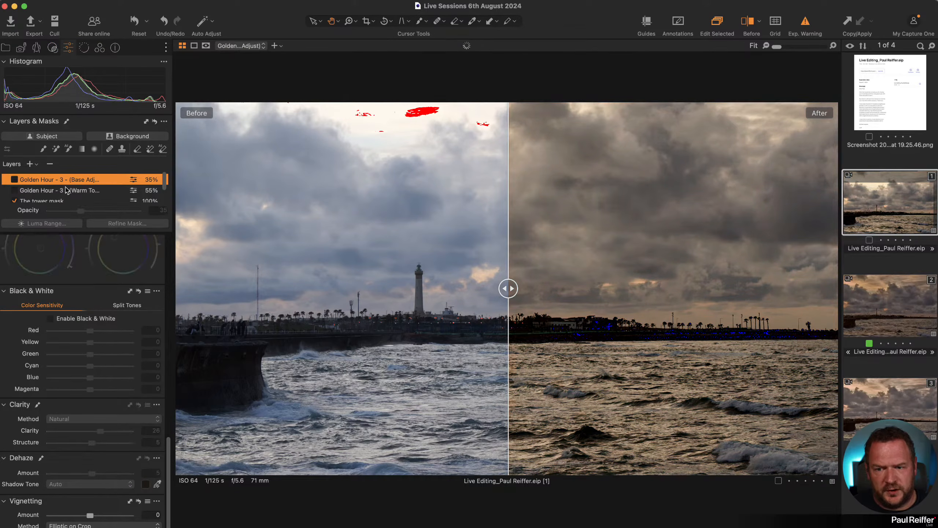
drag(510, 293, 177, 315)
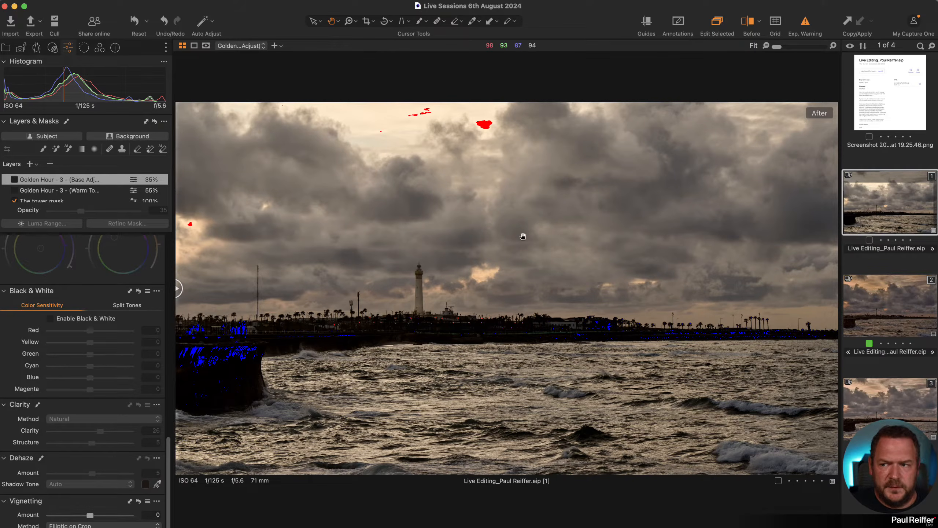
- Toggle The tower mask layer off and on, and recheck the seascape in the before/after view
scroll(77, 197, down, 2)
click(14, 185)
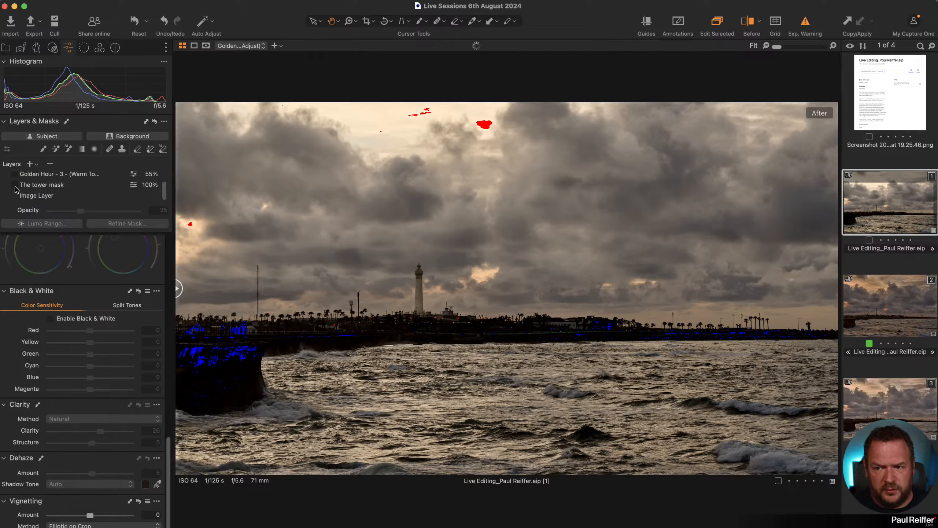
click(15, 185)
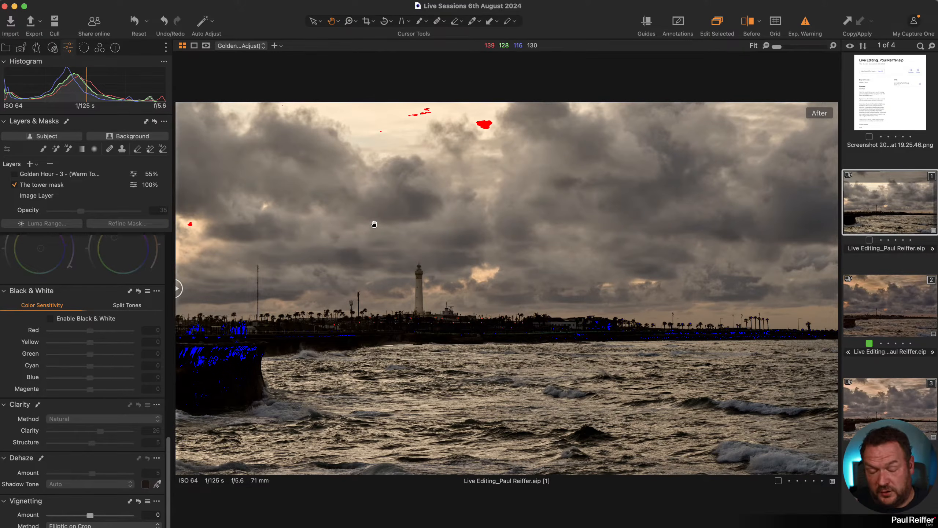
key(shift+y)
drag(508, 290, 42, 282)
- Clone the first seascape variant and place the copy second among the variants
right_click(873, 205)
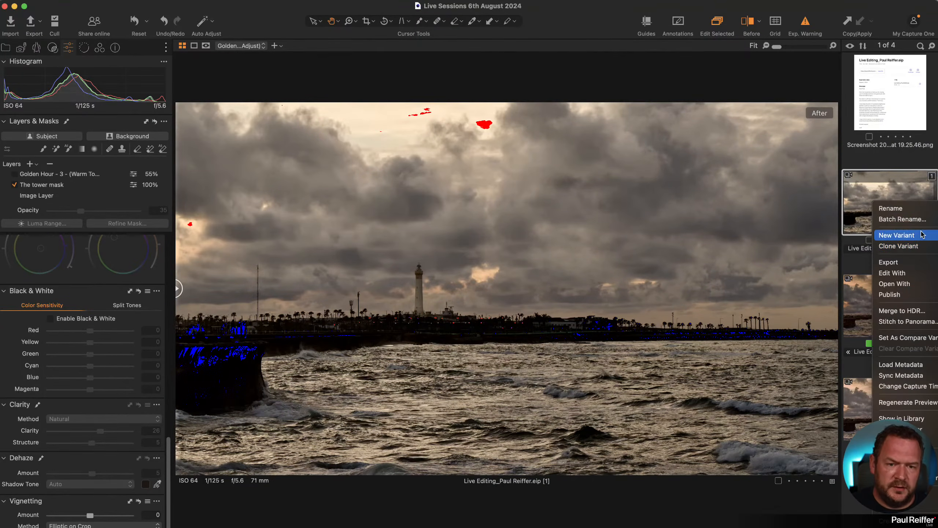
click(930, 244)
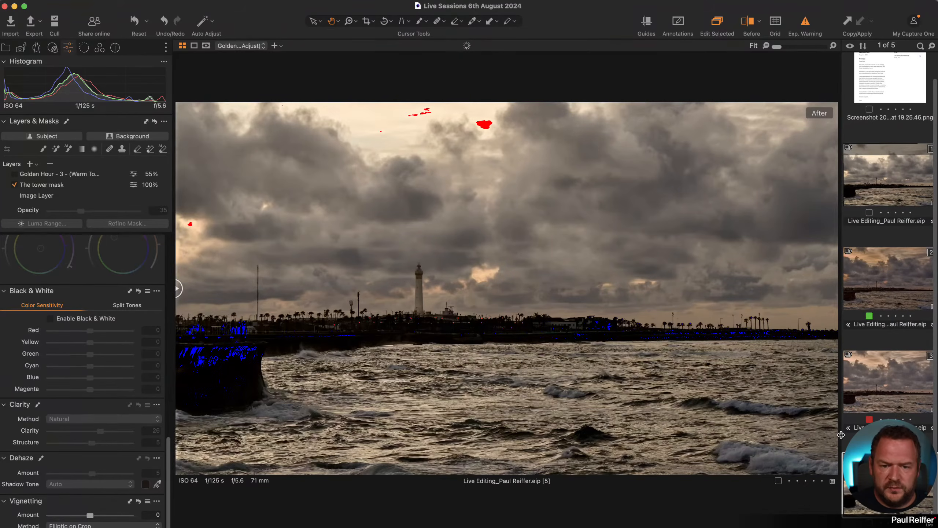
click(889, 277)
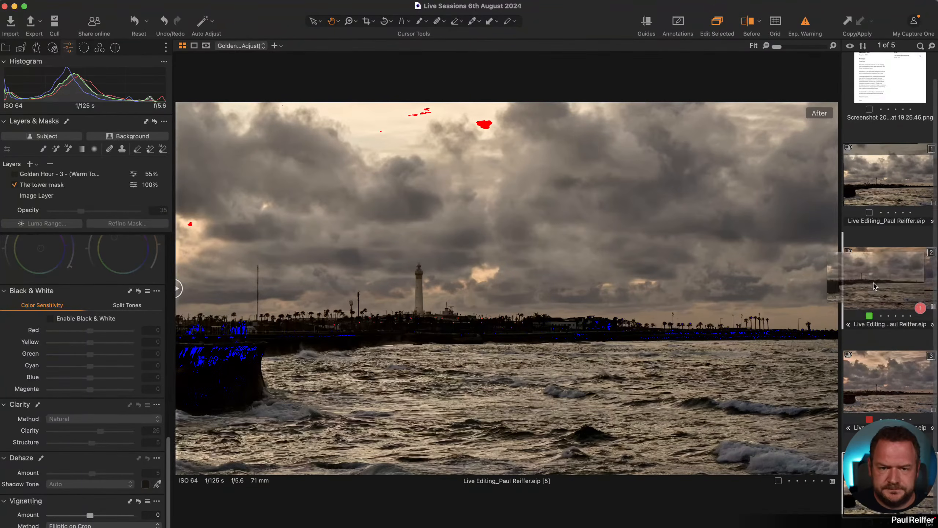
- Reset all adjustments on the cloned variant and apply the Golden Hour 2 - (Highlights -) style to it
click(43, 194)
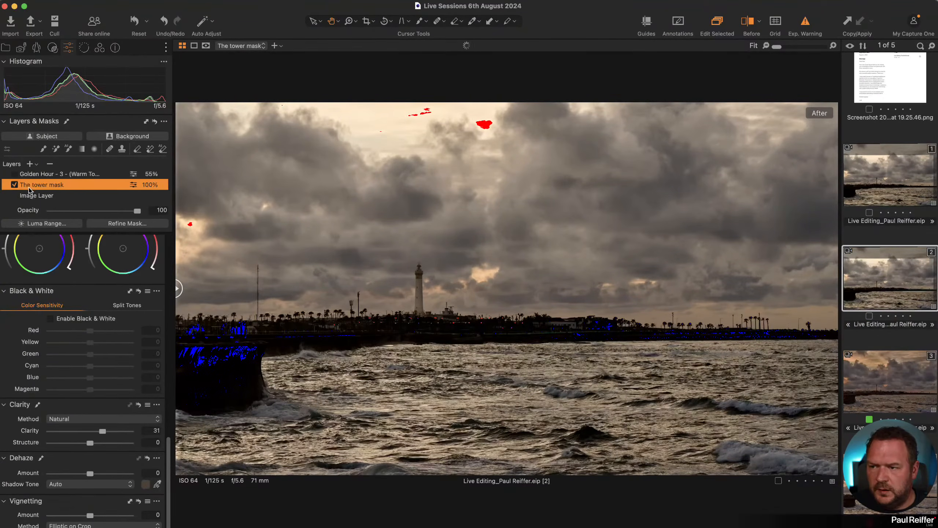
click(882, 288)
key(super+r)
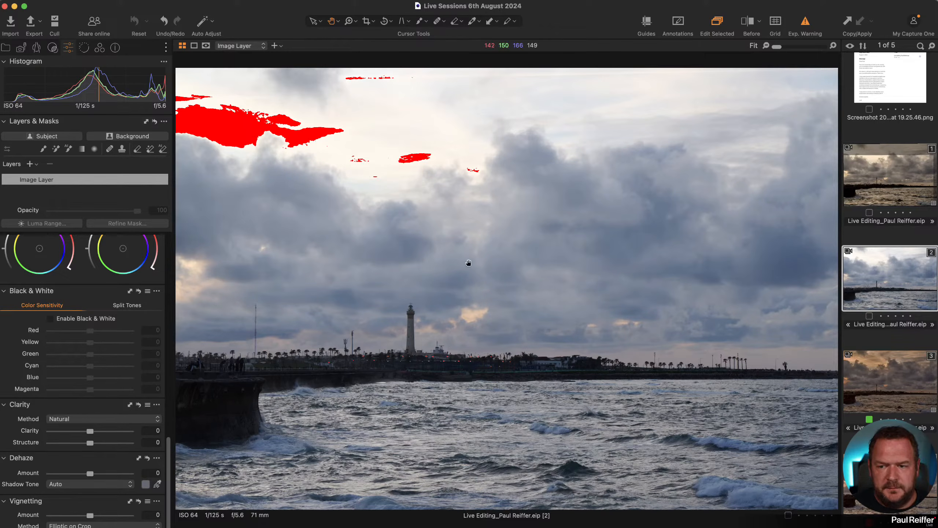
click(53, 48)
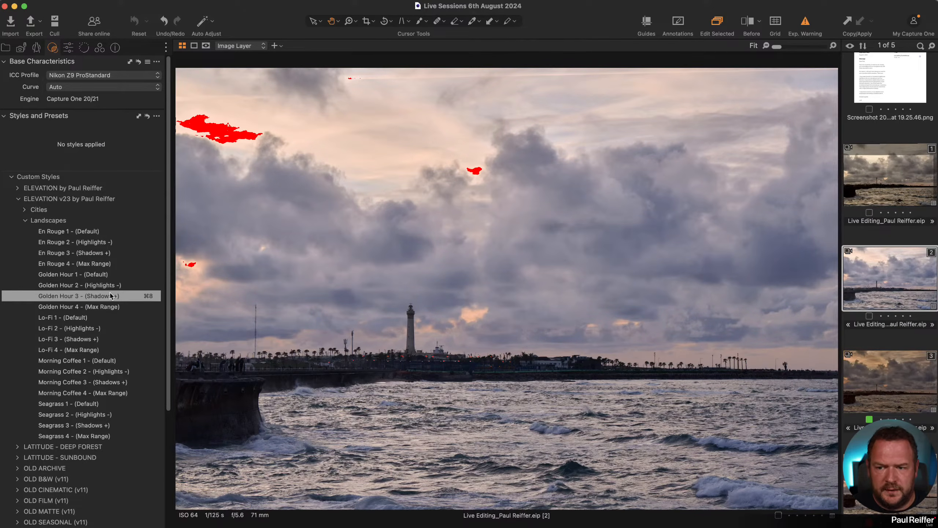
click(111, 287)
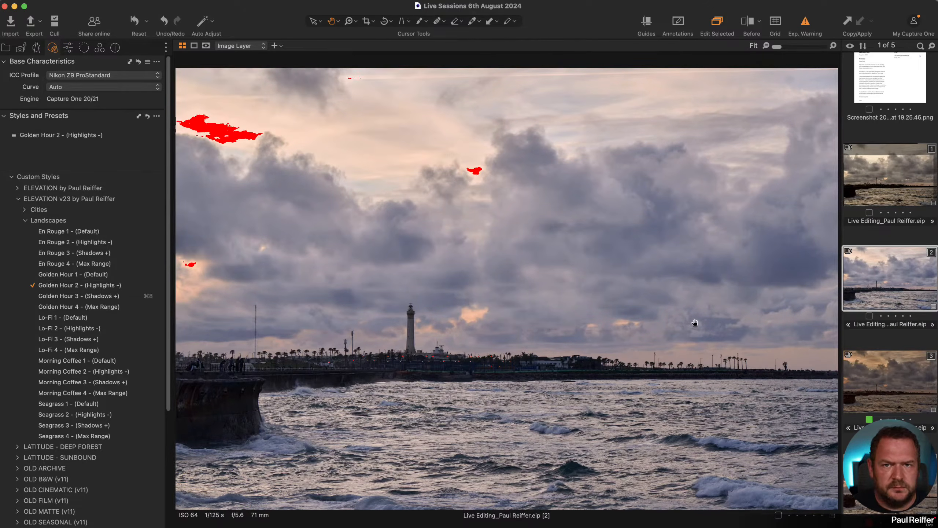
- Turn the first variant's two Golden Hour 3 layers back on
click(867, 177)
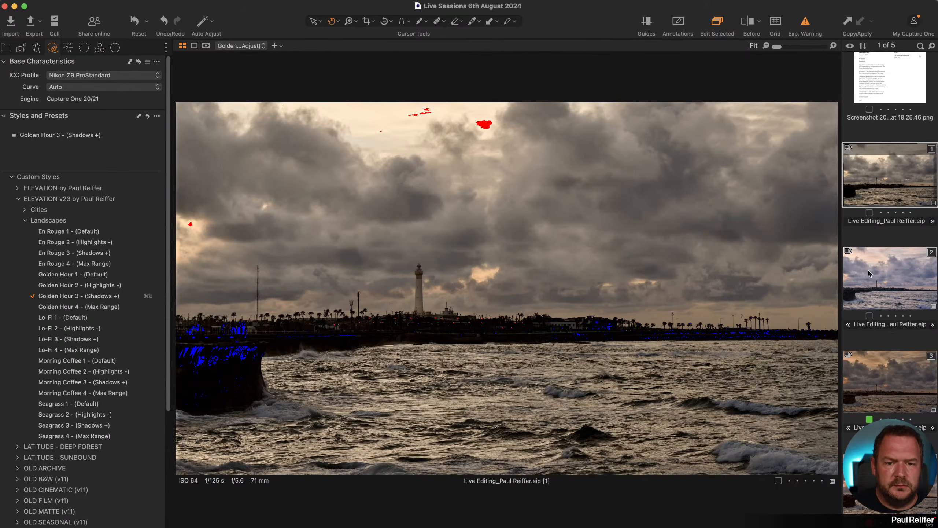
click(70, 48)
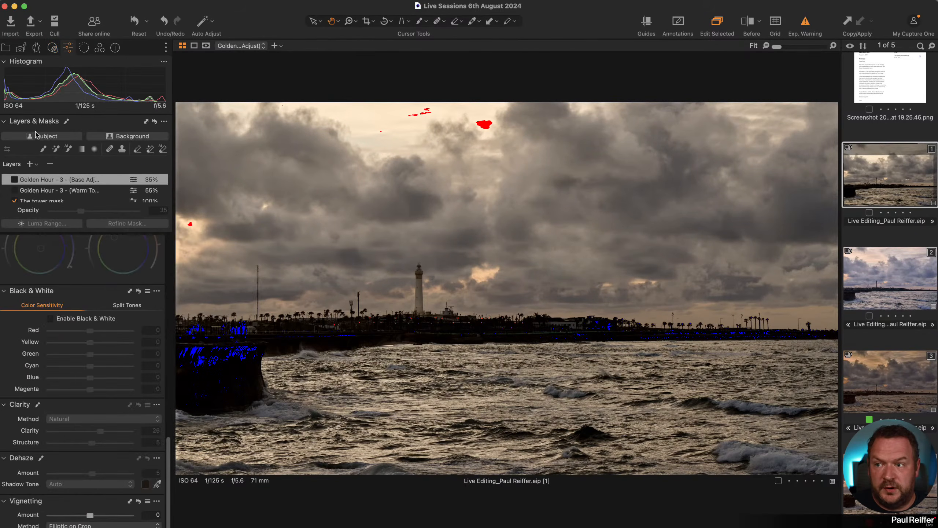
click(15, 179)
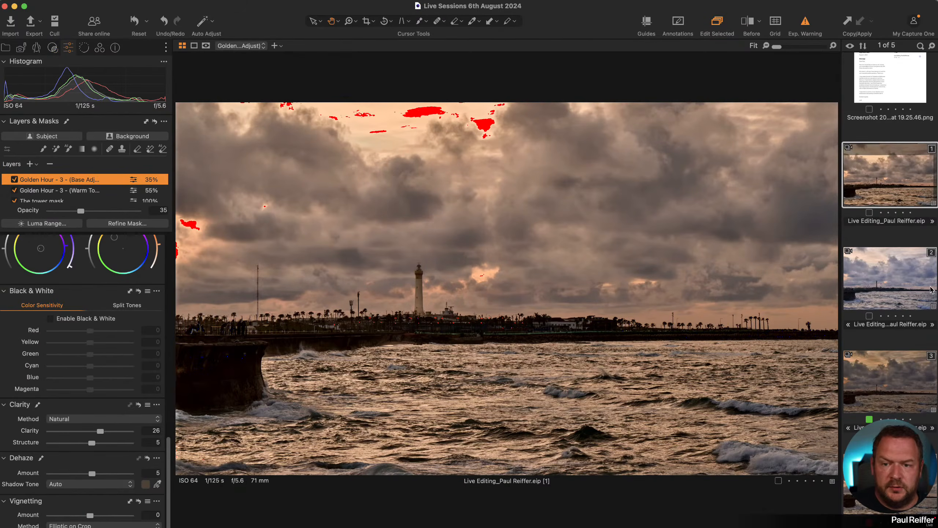
- Switch between the first and second seascape variants to compare their looks
click(876, 266)
click(889, 192)
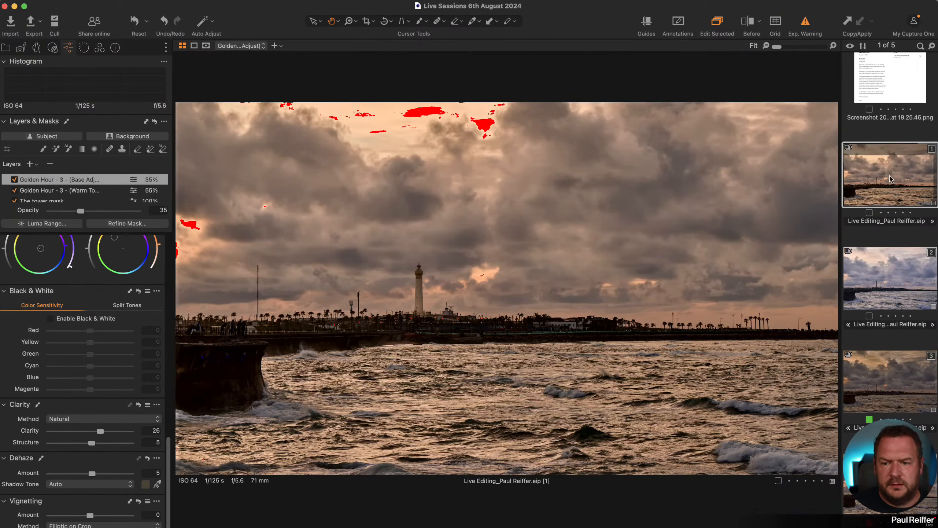
click(882, 275)
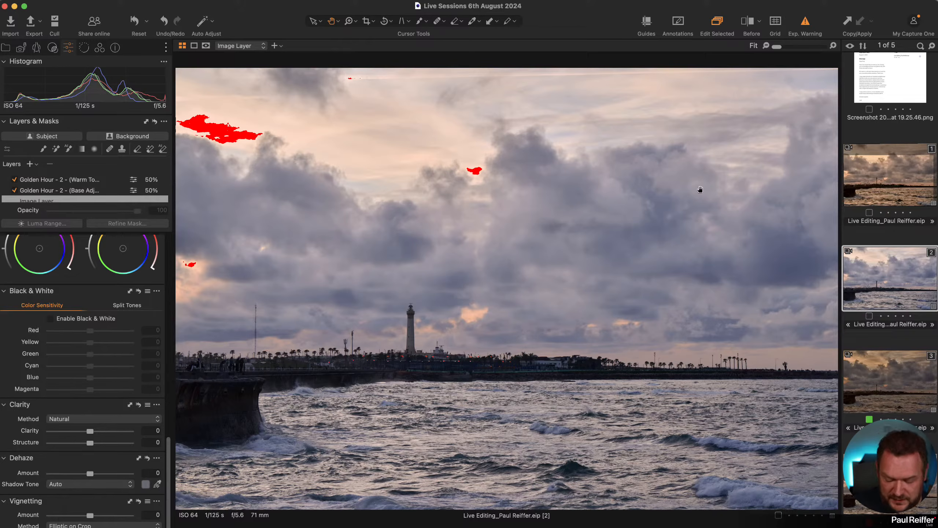
- Enable the before/after split view on the second variant and sweep it across the seascape to judge the style
click(747, 20)
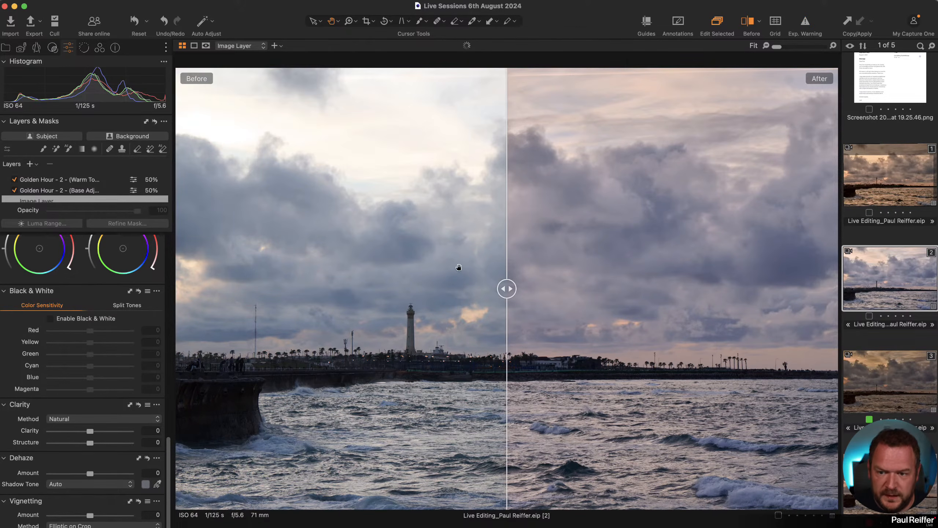
drag(498, 292, 819, 289)
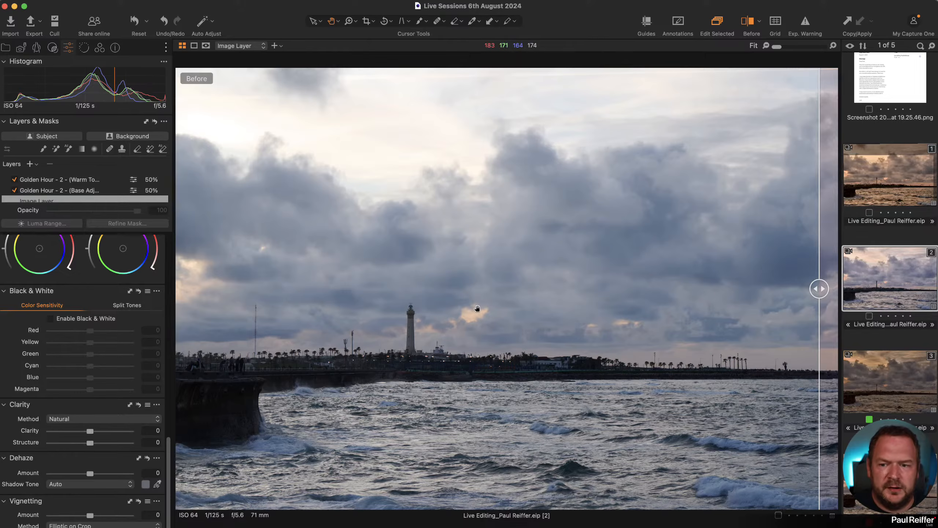
drag(819, 289, 178, 289)
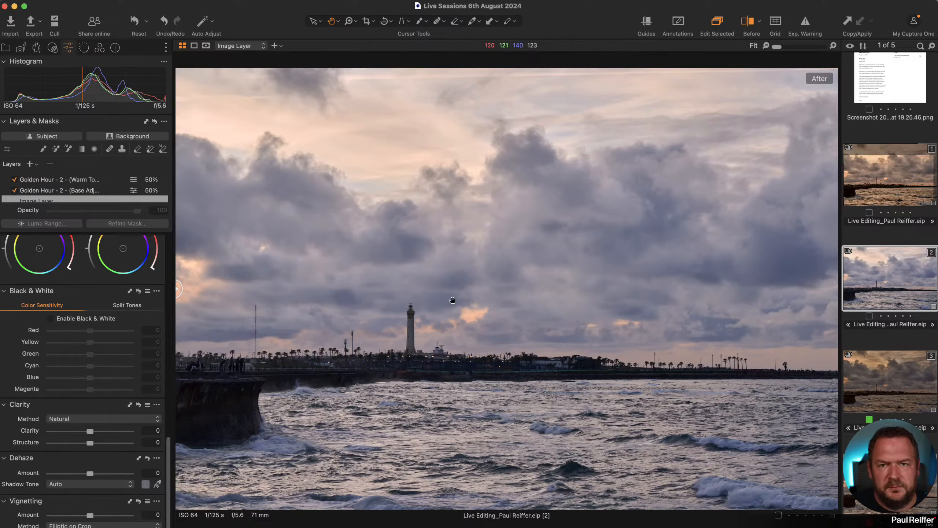
drag(179, 289, 835, 289)
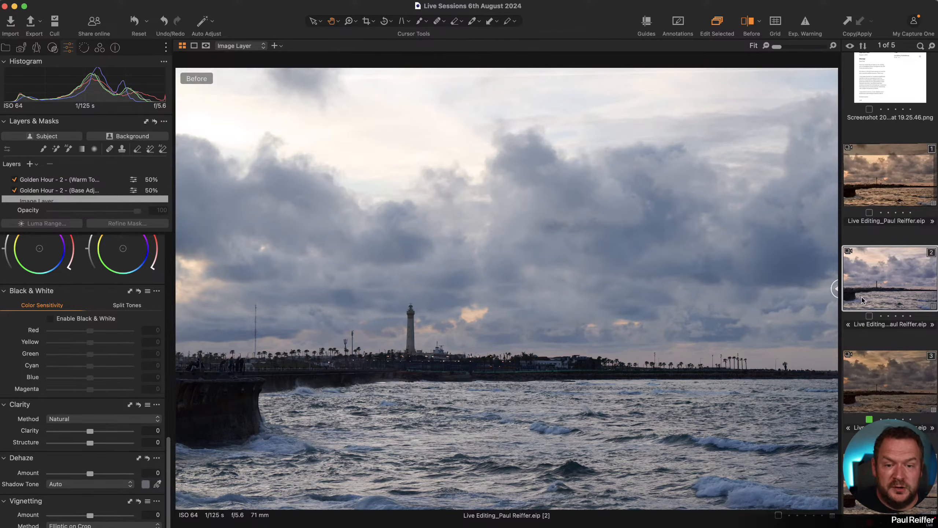
drag(836, 289, 295, 318)
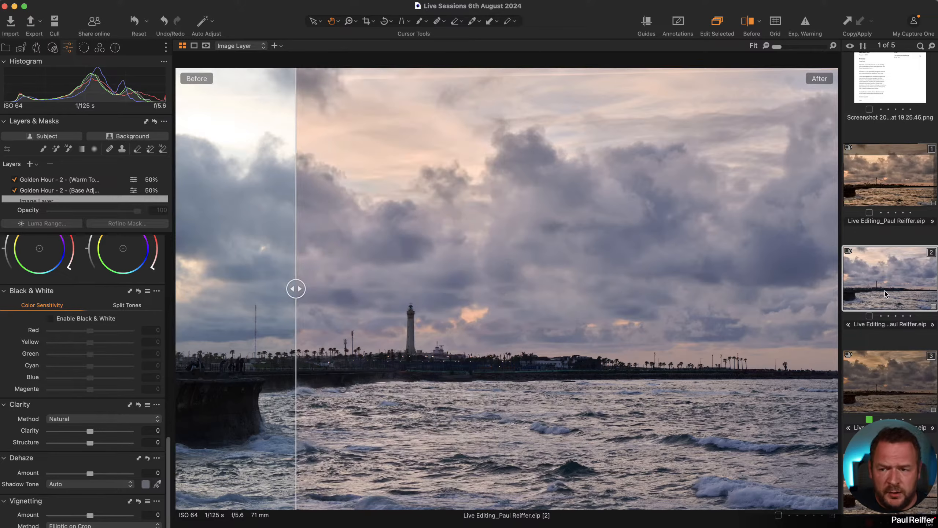
- Reset all adjustments and style layers on the second seascape variant
right_click(870, 272)
click(860, 283)
key(super+r)
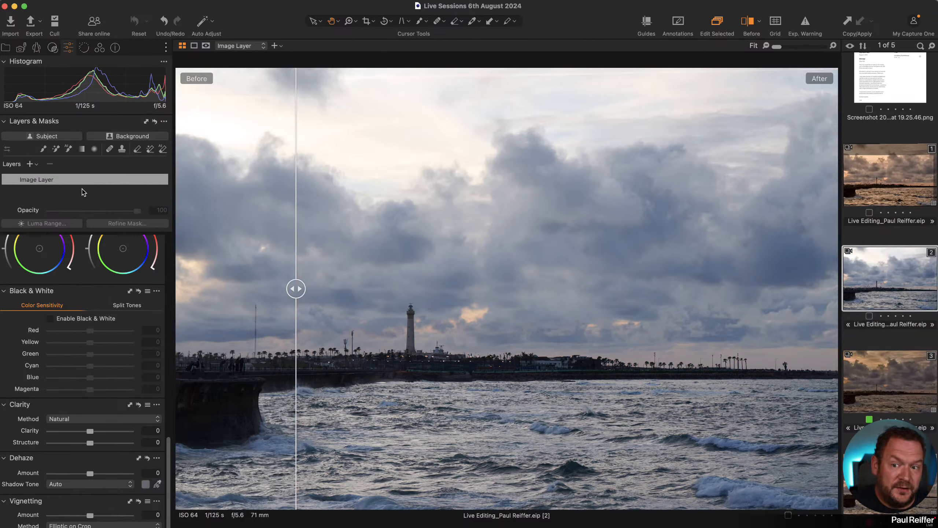
- Move the before/after divider fully aside and compare the reset second variant with the submitted first variant
drag(296, 289, 131, 307)
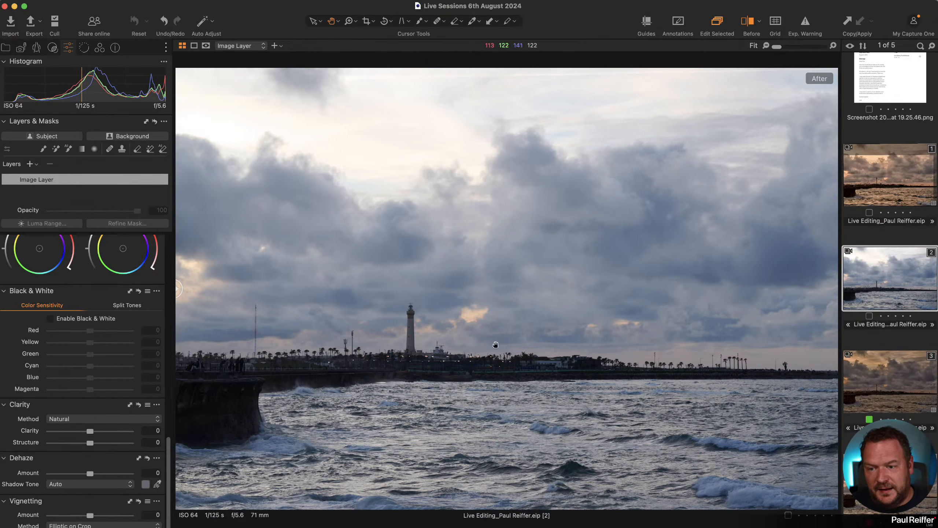
key(Left)
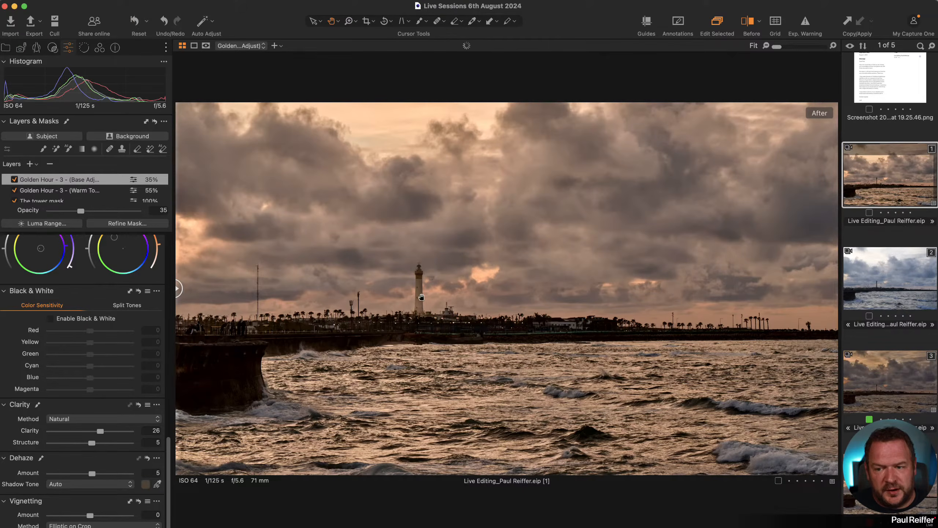
key(Right)
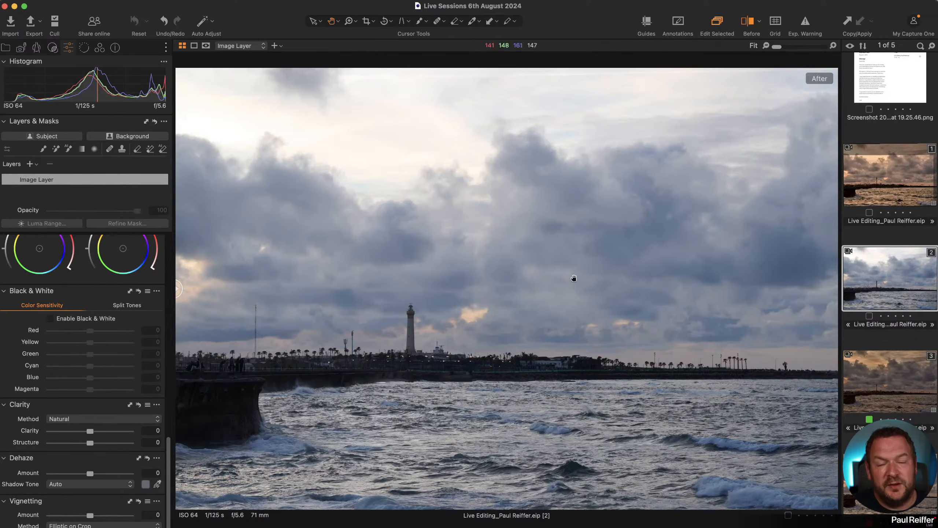
key(Left)
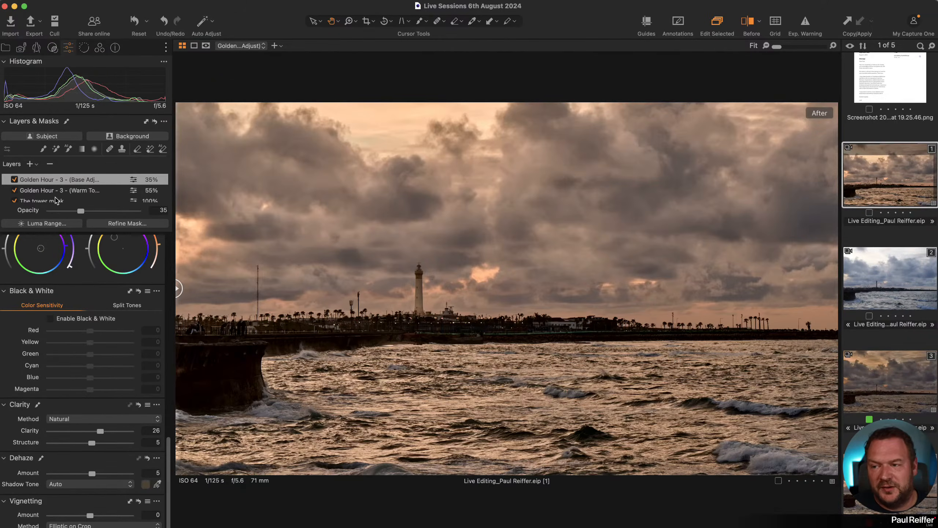
- Inspect the Image Layer adjustments of the first variant and return to the second variant
scroll(56, 201, down, 2)
click(54, 192)
scroll(112, 374, up, 10)
scroll(31, 477, down, 2)
scroll(32, 477, down, 5)
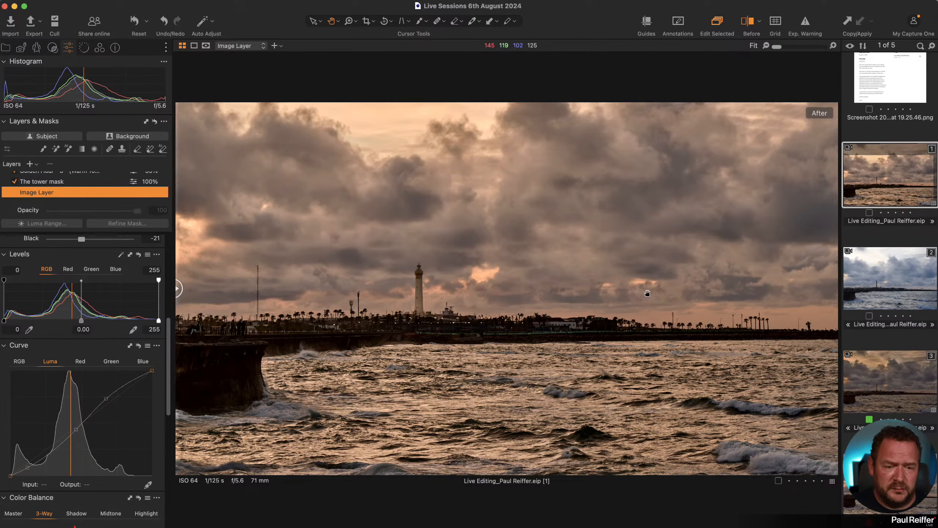
click(879, 282)
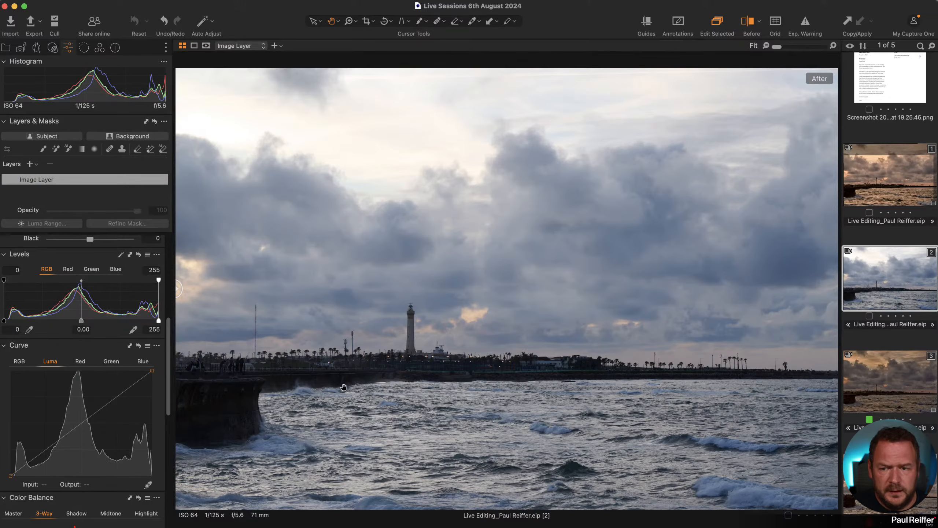
- Auto-adjust the white balance of the second variant
scroll(96, 260, up, 10)
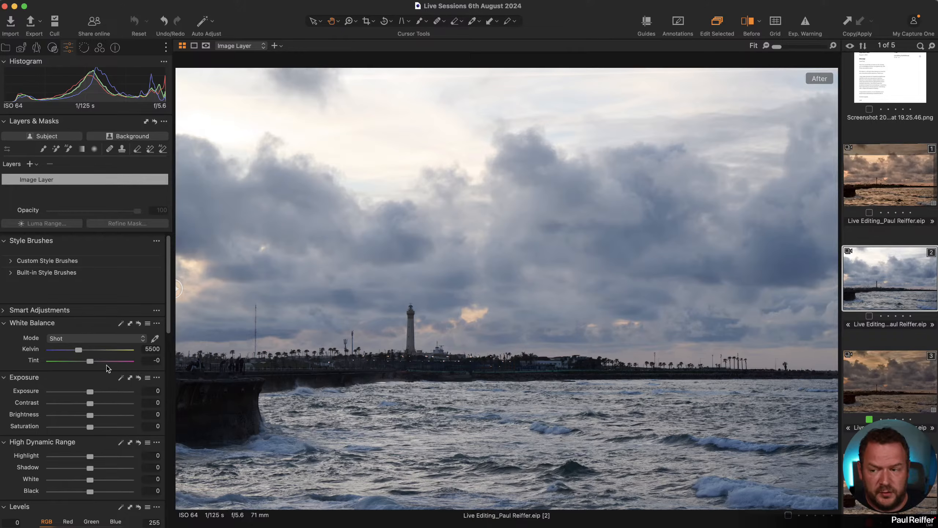
click(121, 324)
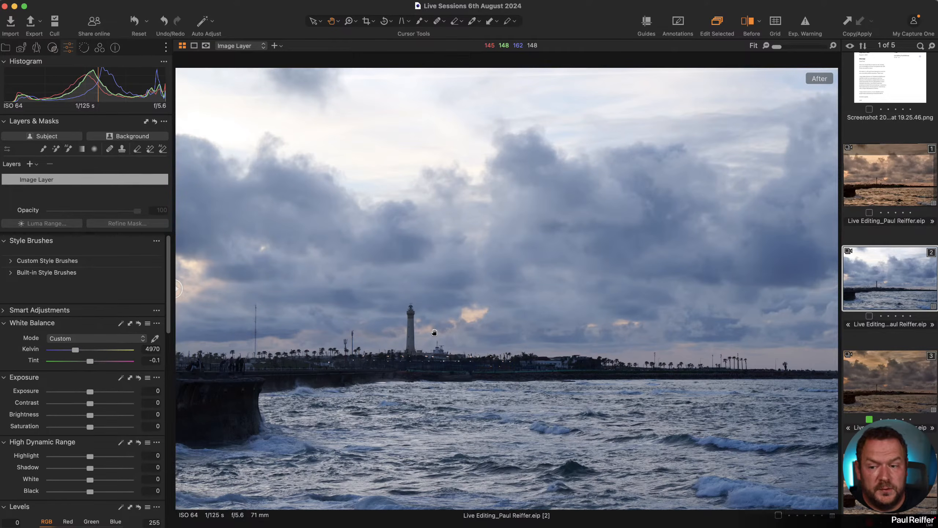
- Set the white balance by sampling the white building on the shoreline, settling on Kelvin 8263 and Tint -2.6
click(550, 378)
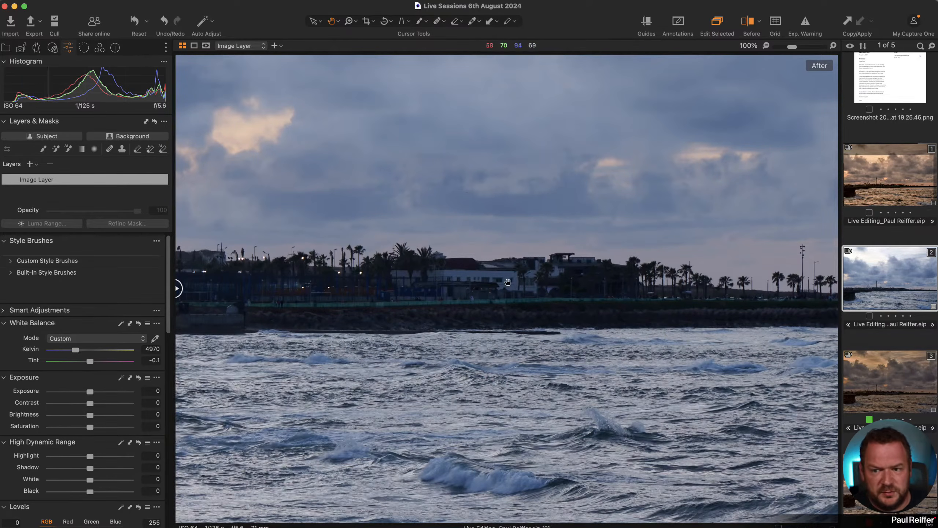
click(155, 339)
click(511, 272)
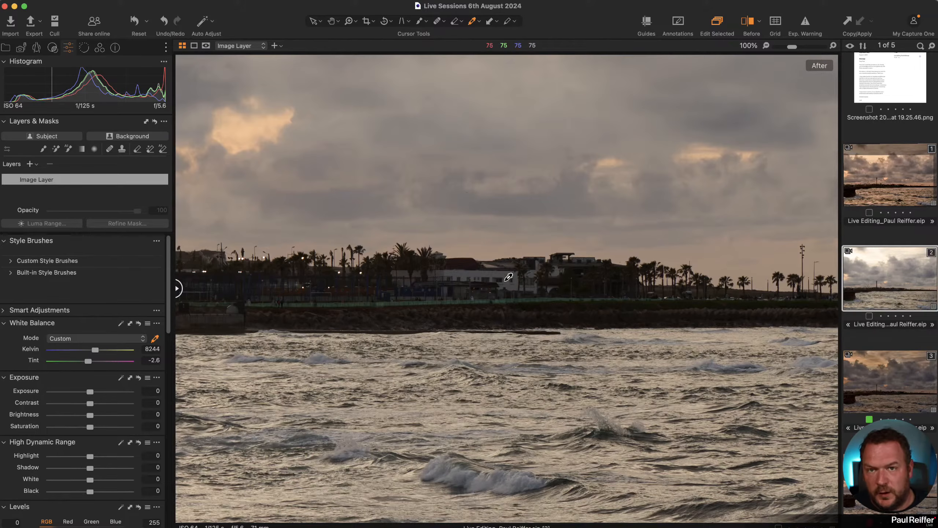
click(467, 272)
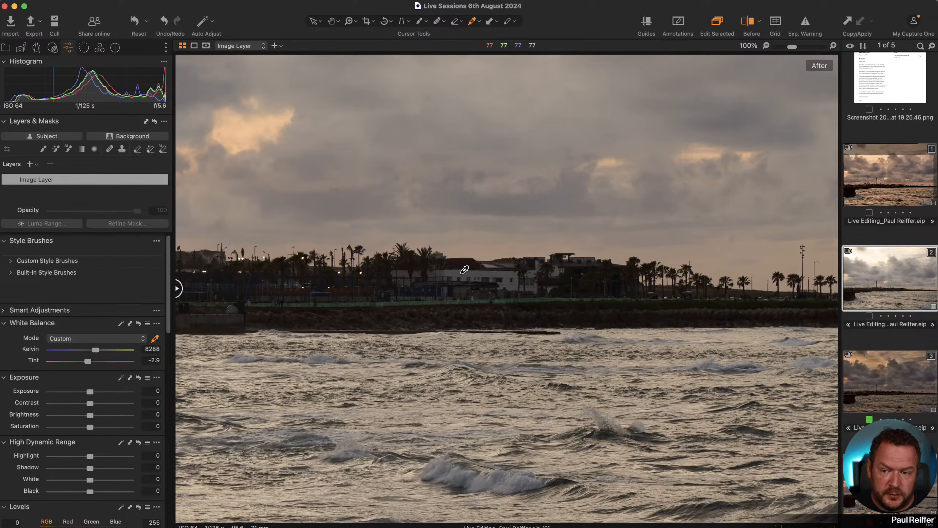
click(512, 480)
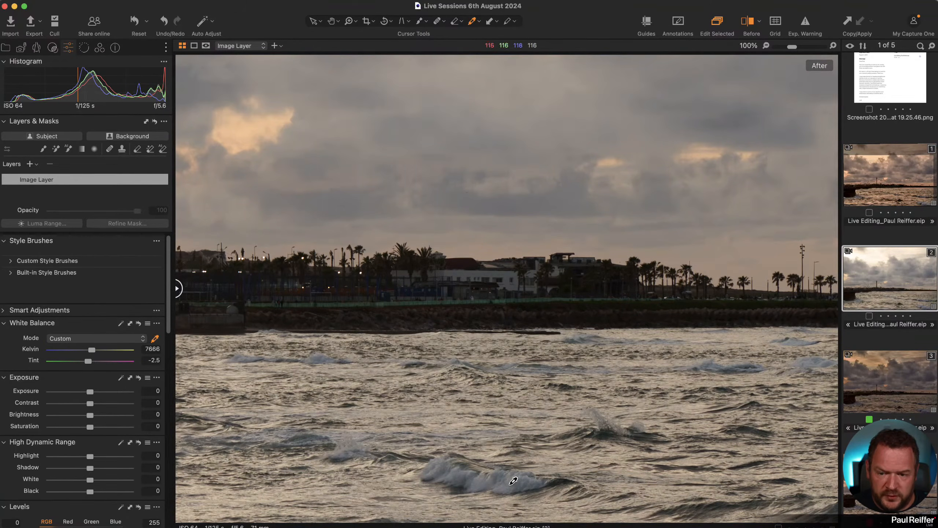
click(507, 272)
key(h)
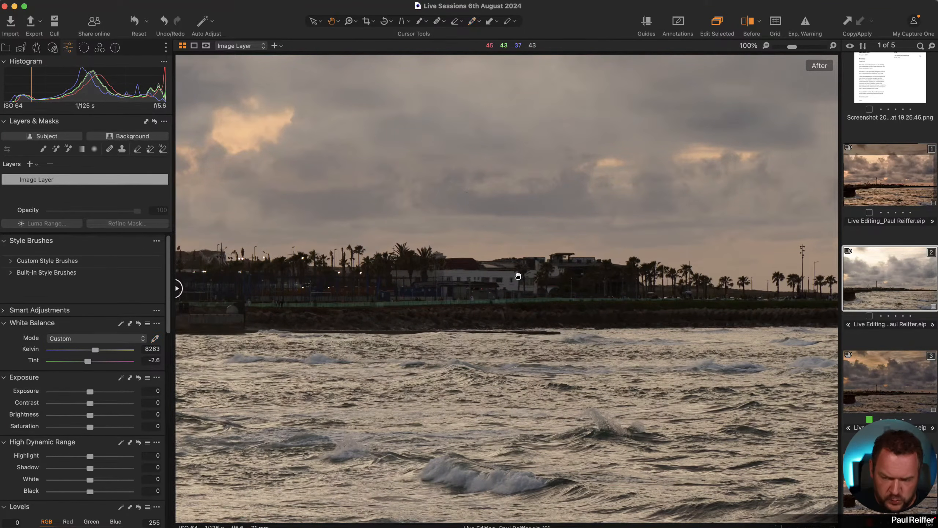
double_click(518, 274)
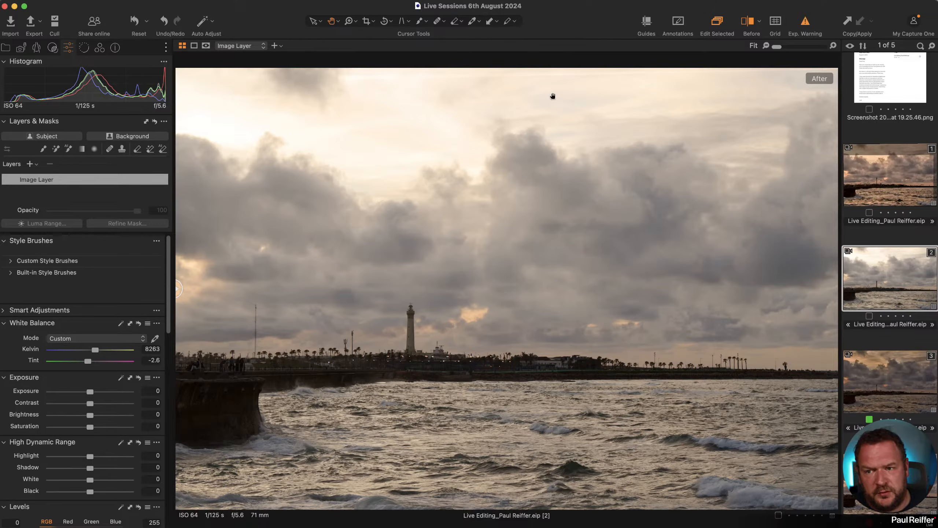
- Check the exposure warning and try High Dynamic Range values of Highlight -91 and Shadow 51 before resetting them
click(807, 30)
click(805, 22)
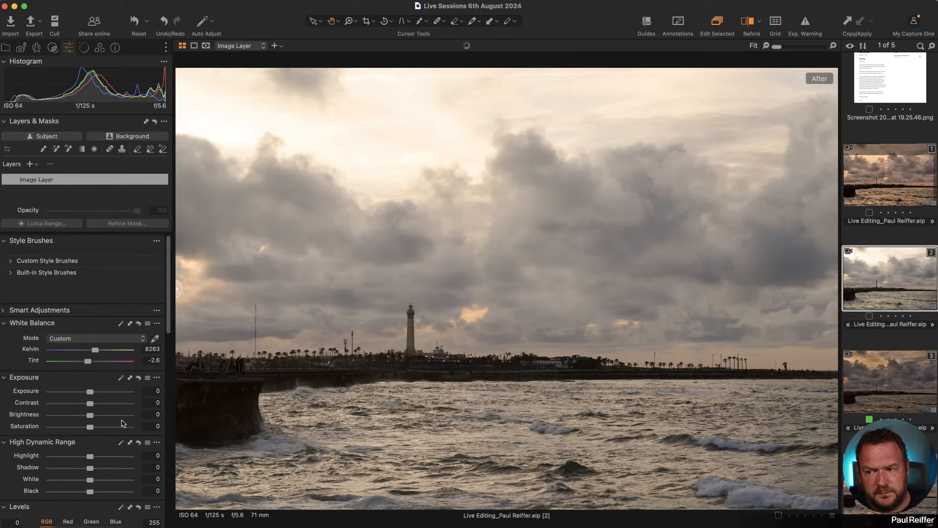
drag(89, 457, 67, 458)
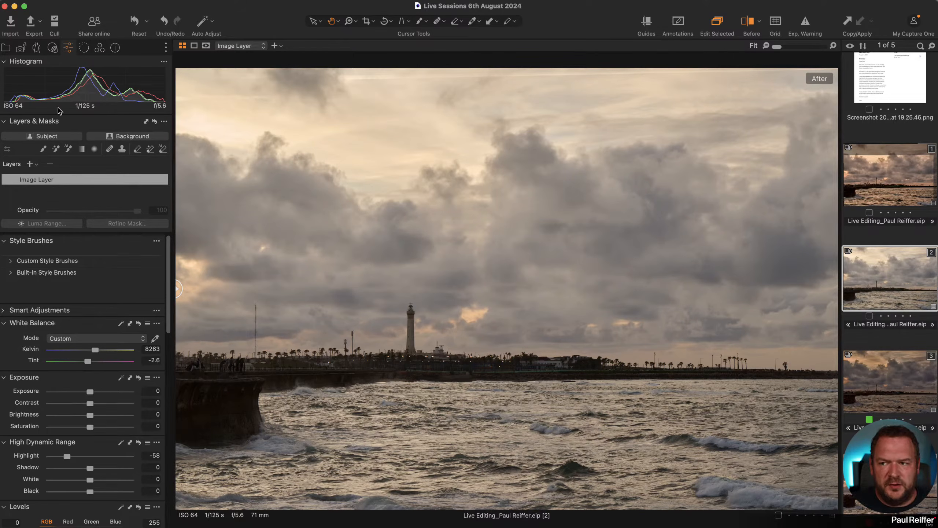
click(53, 456)
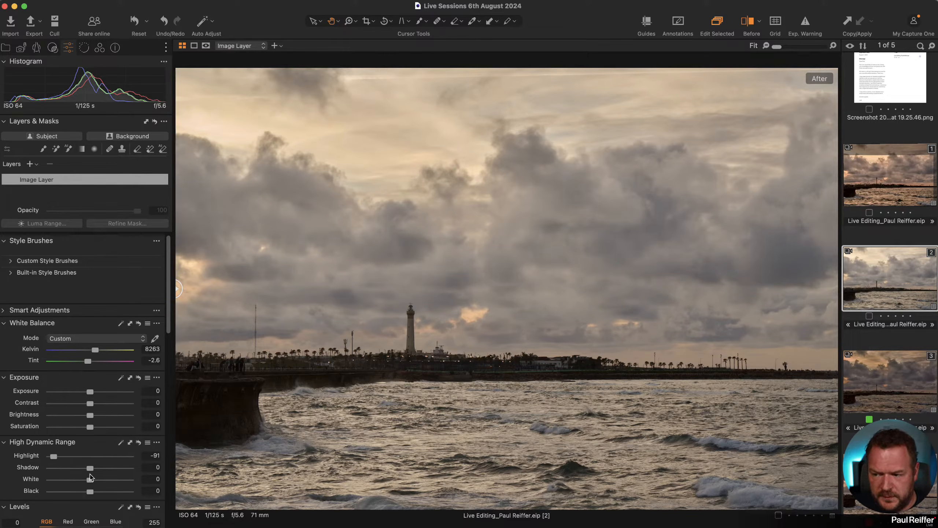
drag(90, 469, 110, 468)
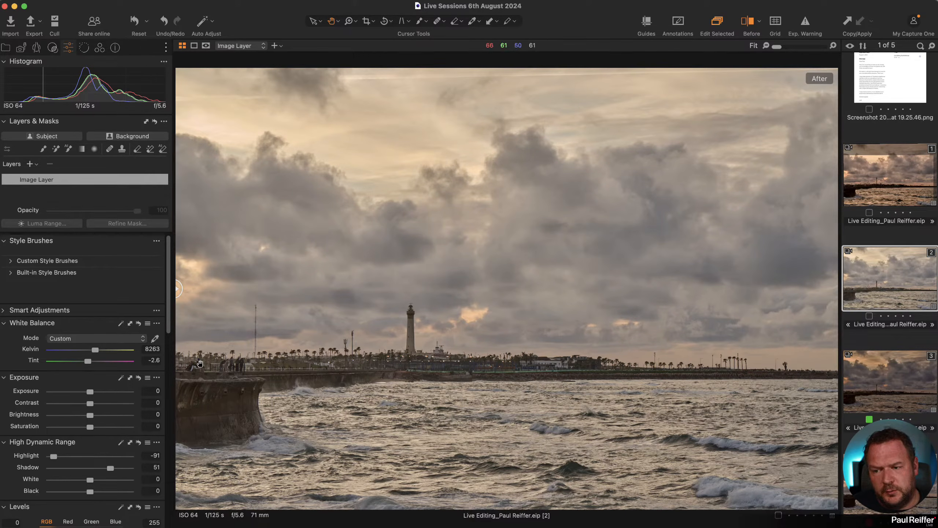
click(138, 442)
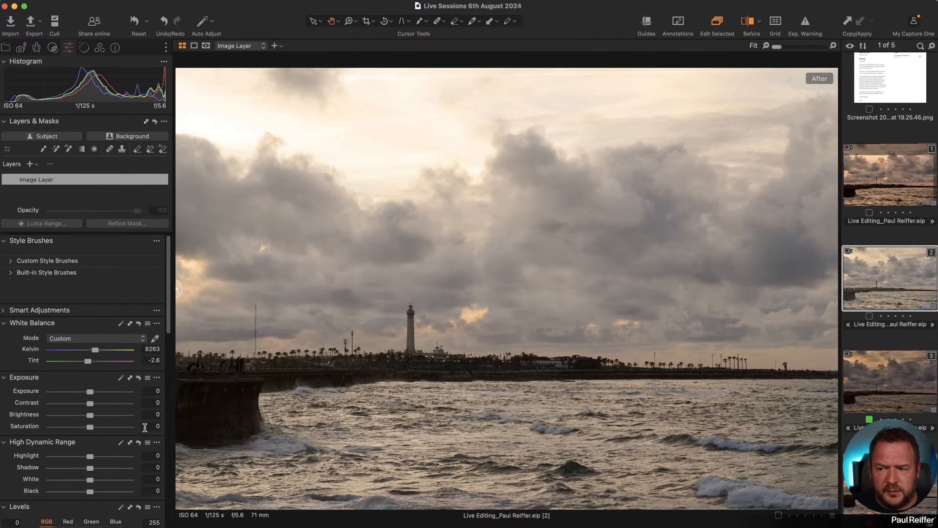
- Set the base characteristics curve to Linear Response, expand the histogram and return to the exposure adjustments
click(100, 47)
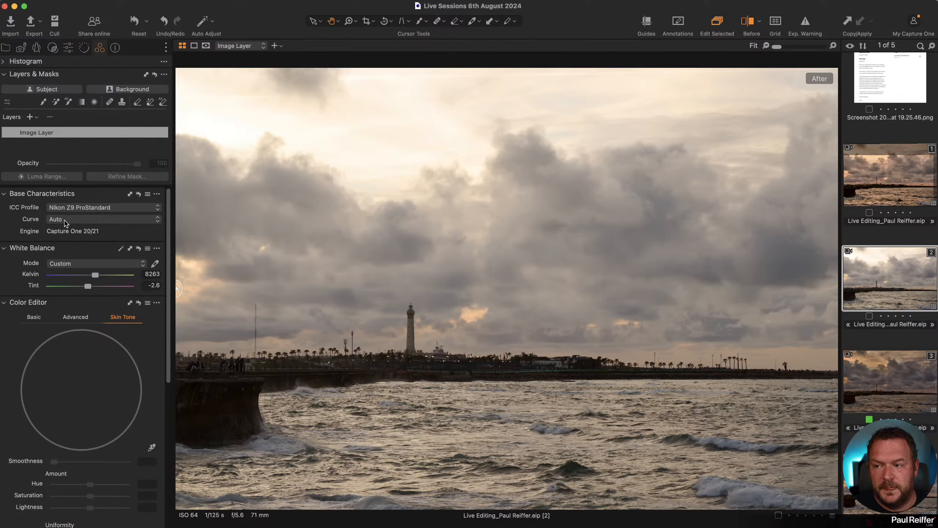
click(62, 220)
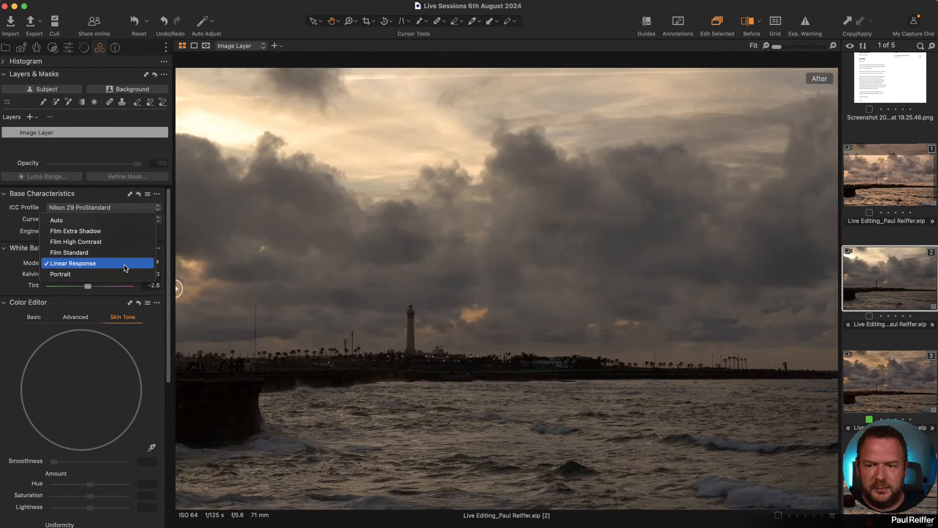
click(104, 268)
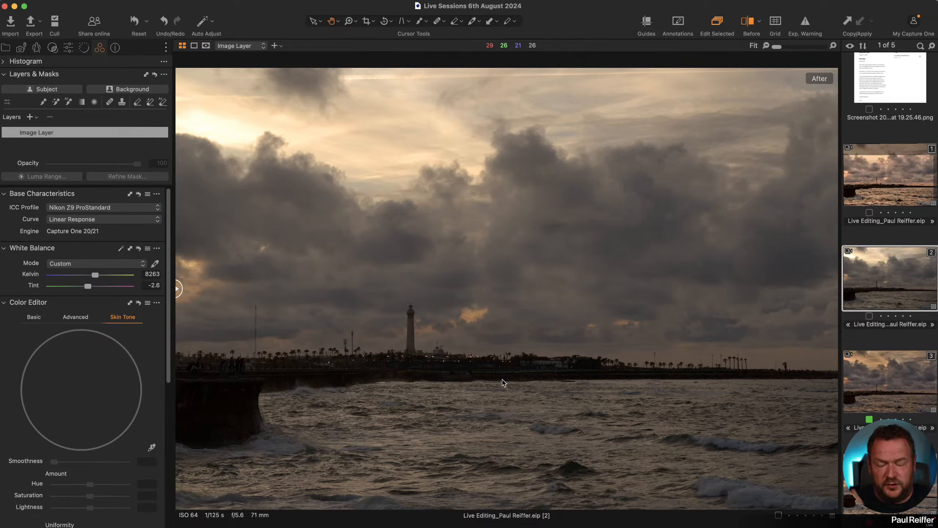
click(9, 62)
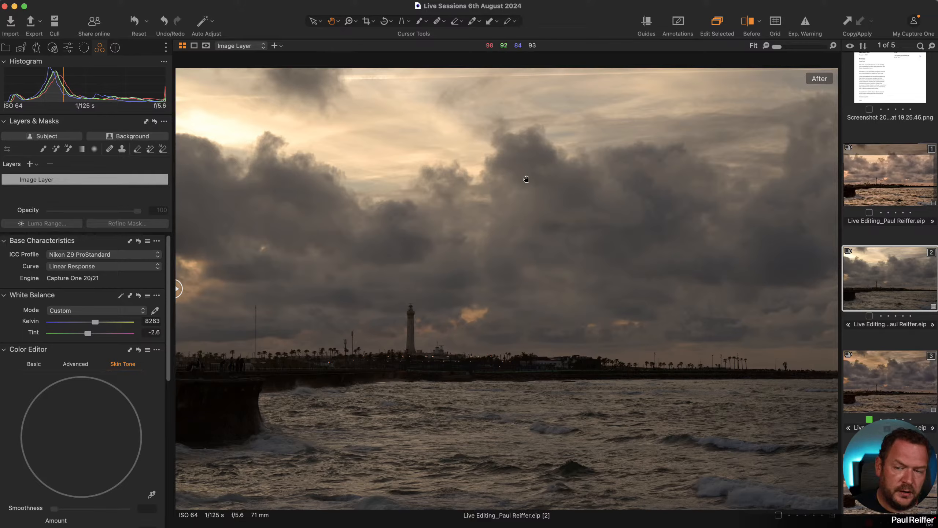
click(68, 48)
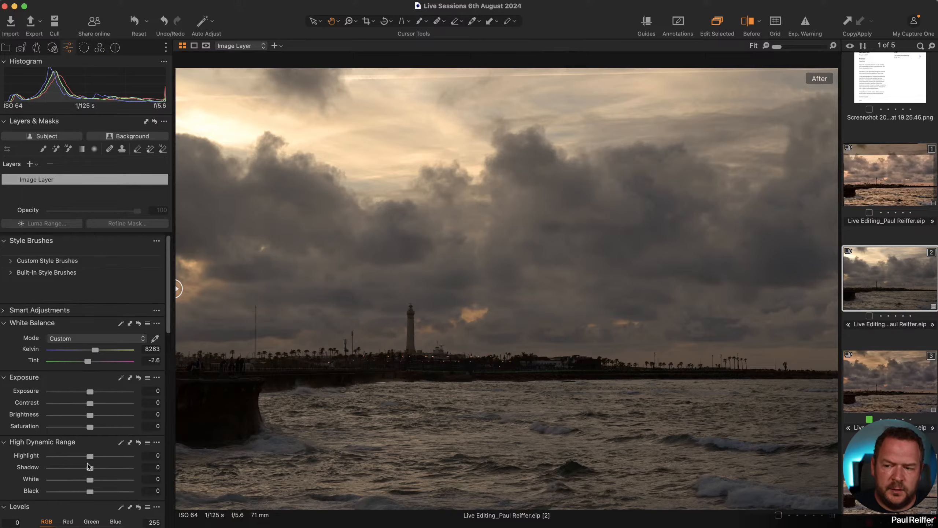
- Try Highlight -28, White -31 and Exposure -0.79 while checking the overexposed sky, and reset all three
mouse_move(89, 456)
mouse_down()
mouse_move(76, 457)
mouse_move(87, 480)
mouse_move(78, 480)
mouse_move(79, 456)
mouse_up()
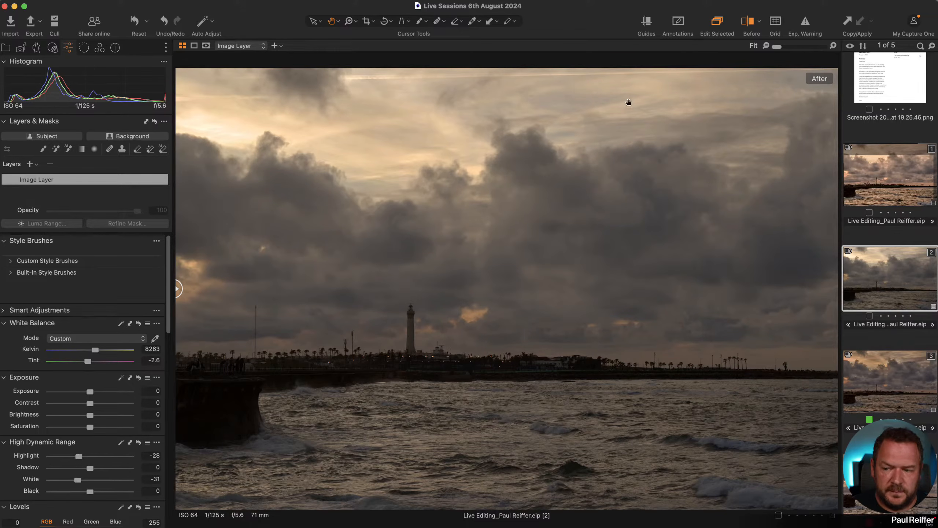
click(807, 24)
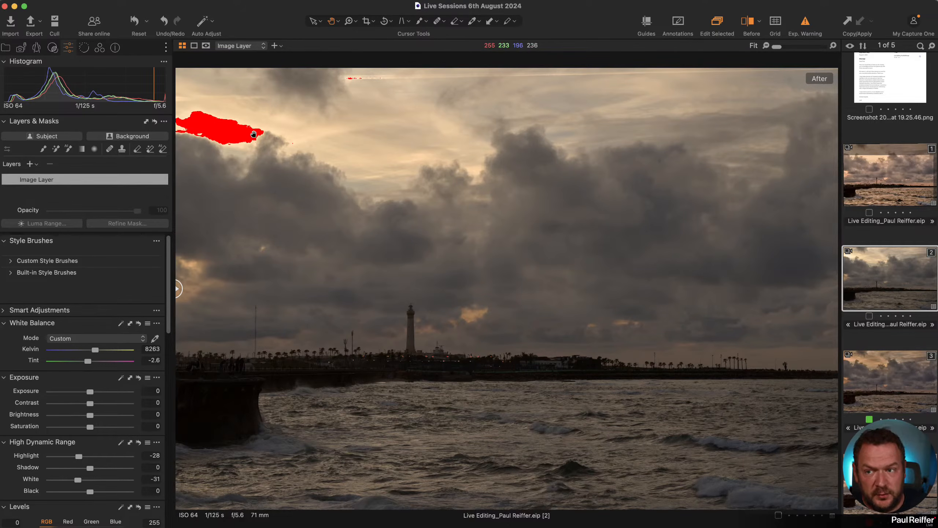
key(super+e)
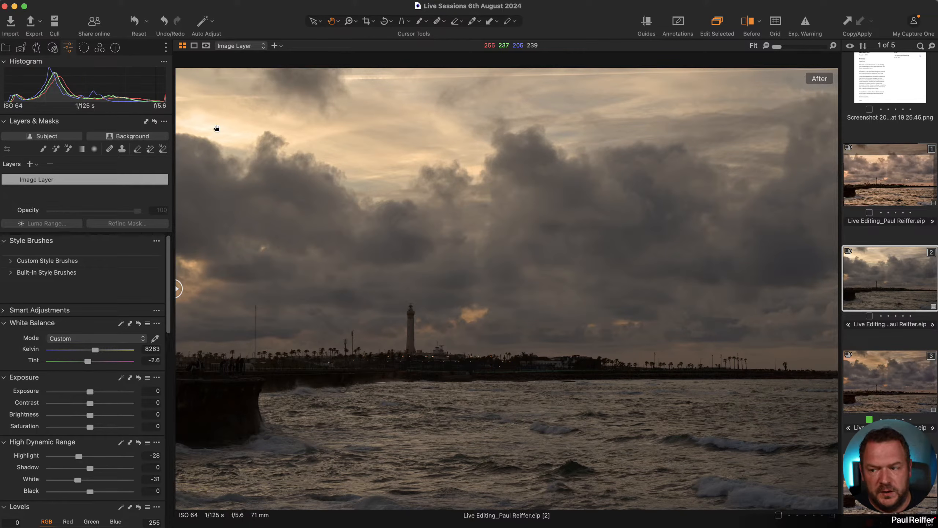
drag(90, 392, 82, 392)
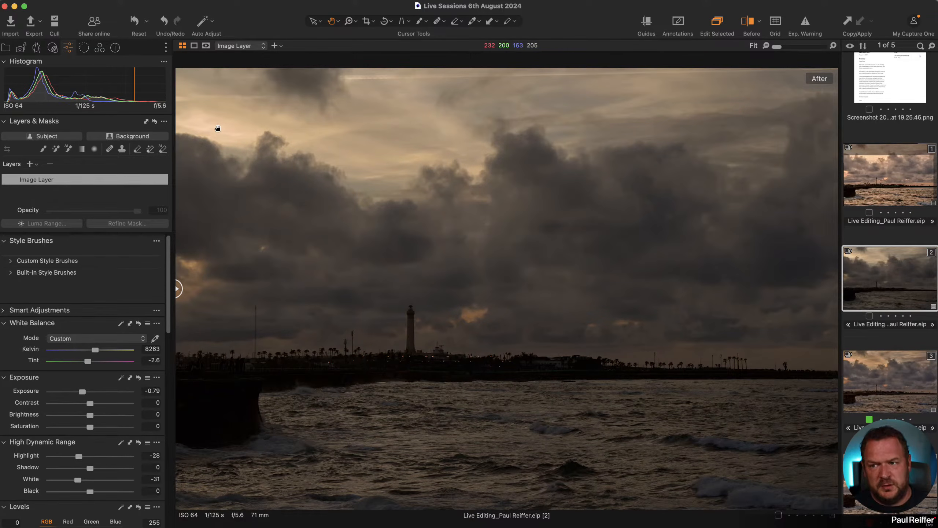
double_click(82, 391)
double_click(78, 456)
double_click(78, 479)
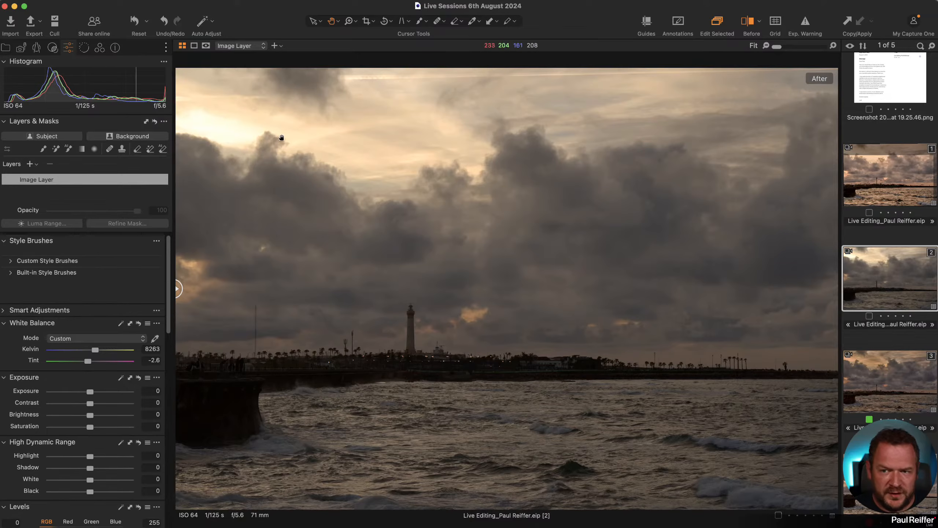
- Add a linear gradient mask over the upper sky, show its overlay and lower its upper boundary for a tighter transition
click(82, 149)
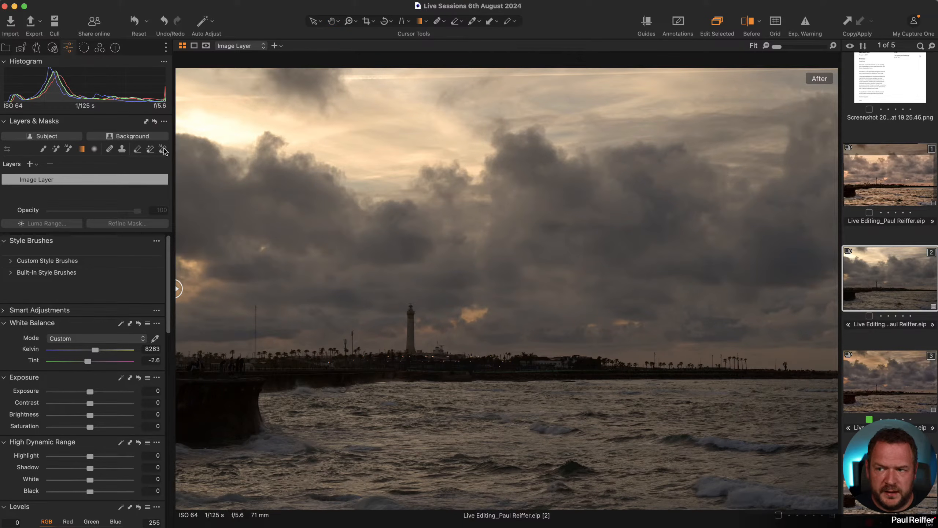
drag(473, 90, 483, 284)
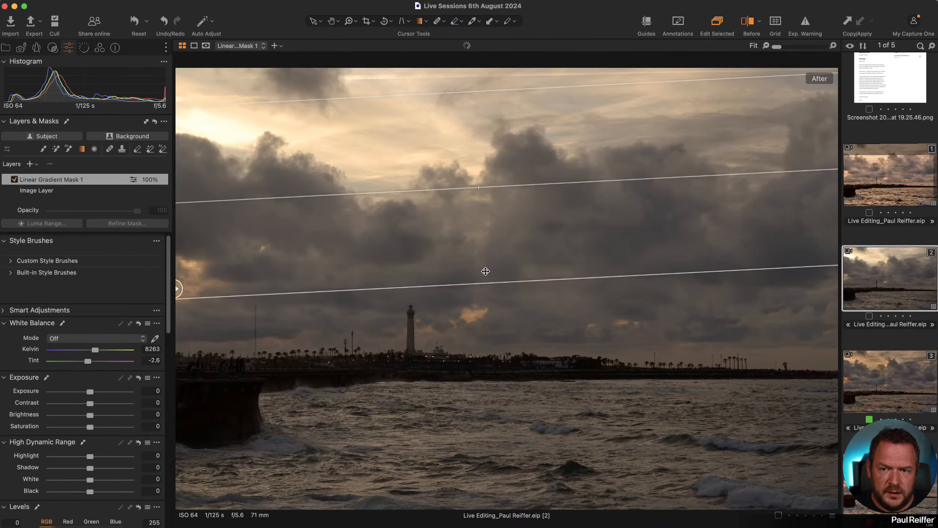
drag(502, 145, 497, 126)
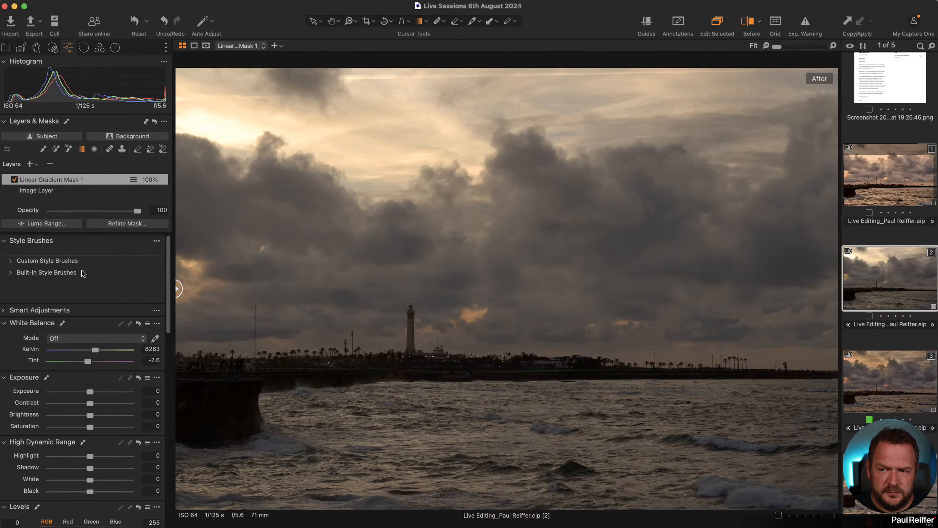
key(m)
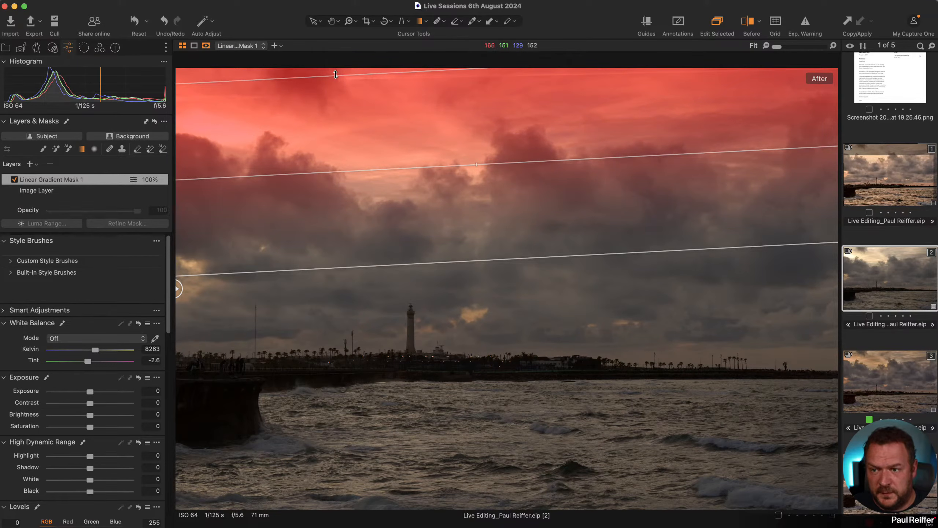
drag(336, 74, 336, 80)
drag(335, 78, 339, 104)
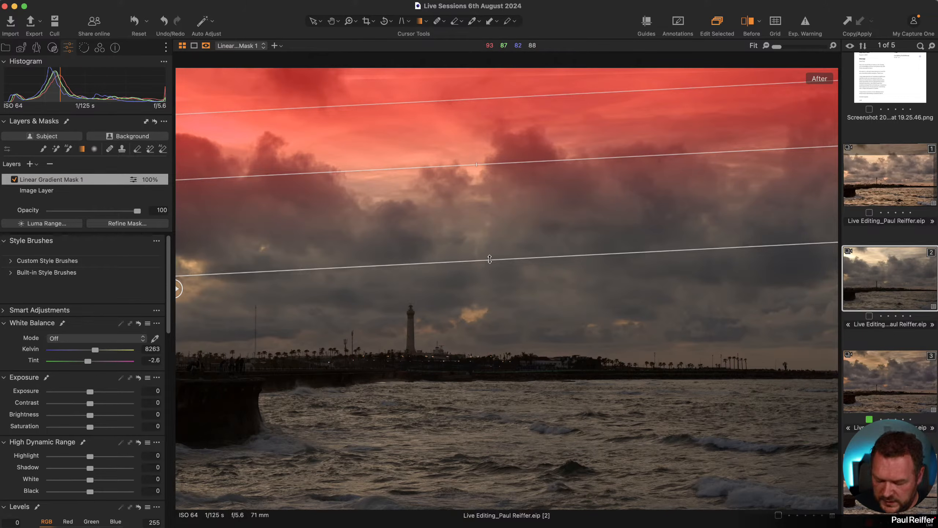
- Extend the sky gradient down to the lighthouse top, shift it slightly lower, and set Highlight -57, White -40 and Exposure -0.27 on it
drag(490, 260, 493, 301)
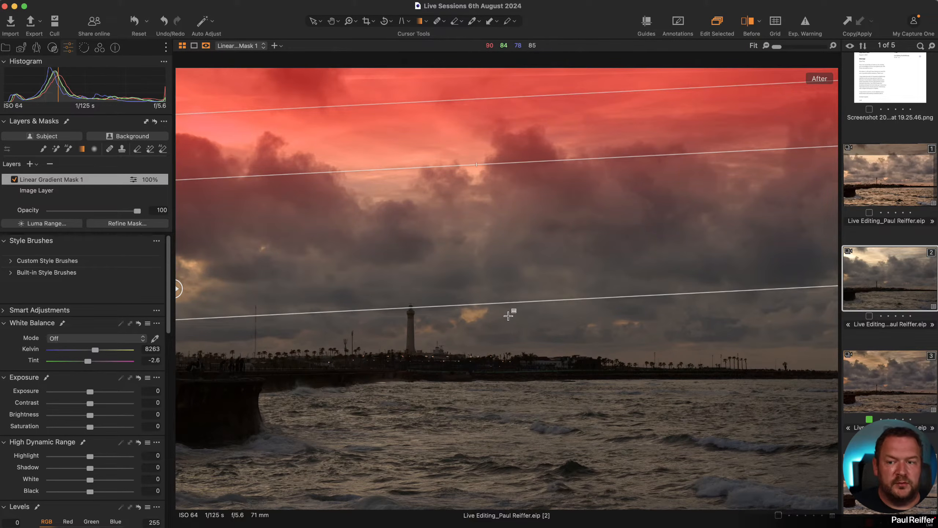
drag(521, 151, 521, 158)
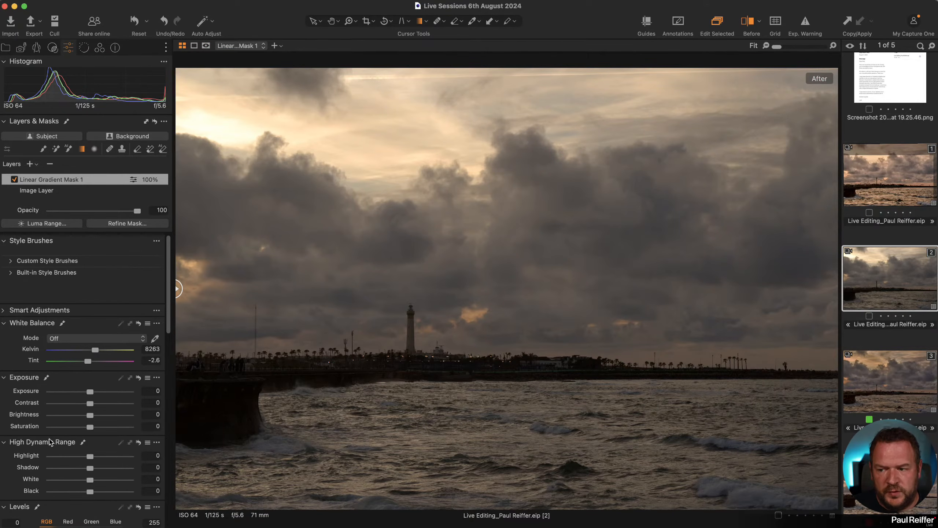
drag(70, 456, 67, 456)
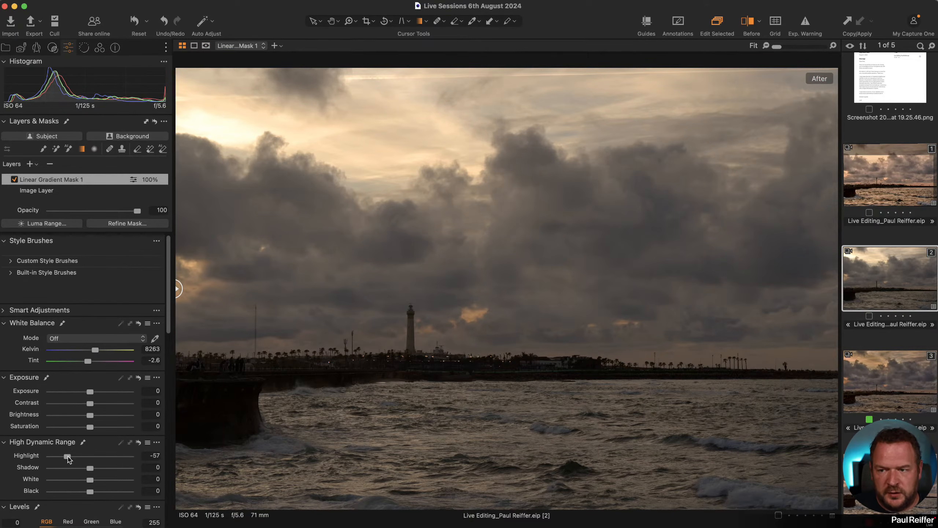
click(75, 480)
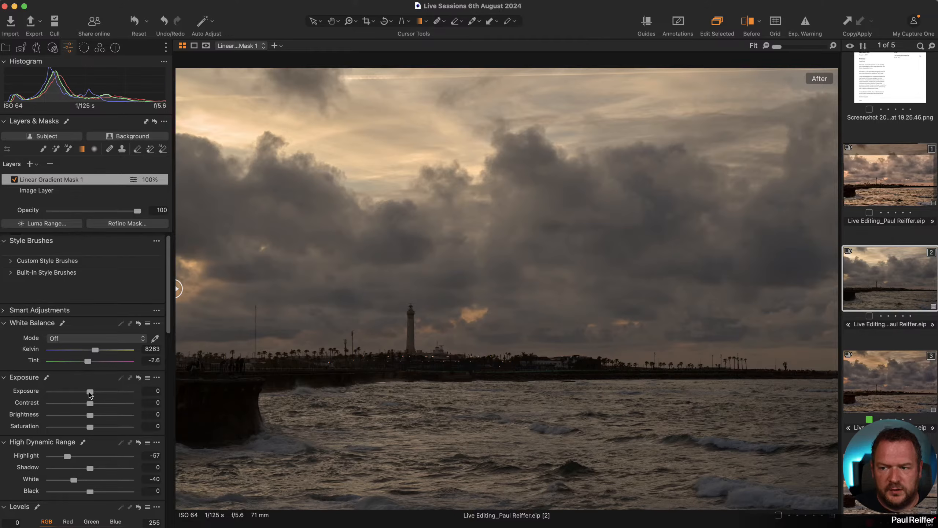
drag(89, 394, 87, 394)
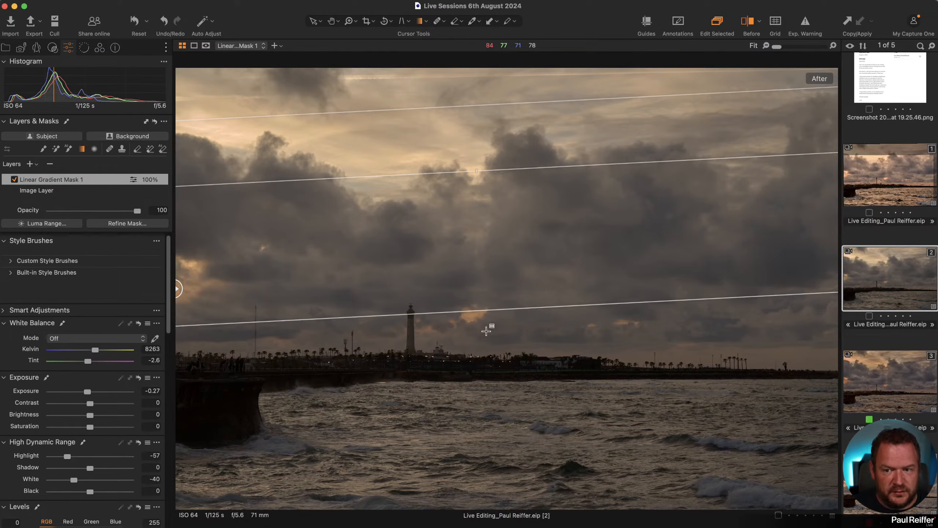
- Examine the sky gradient's coverage as a greyscale mask and as a red overlay, and hide the mask display
key(v)
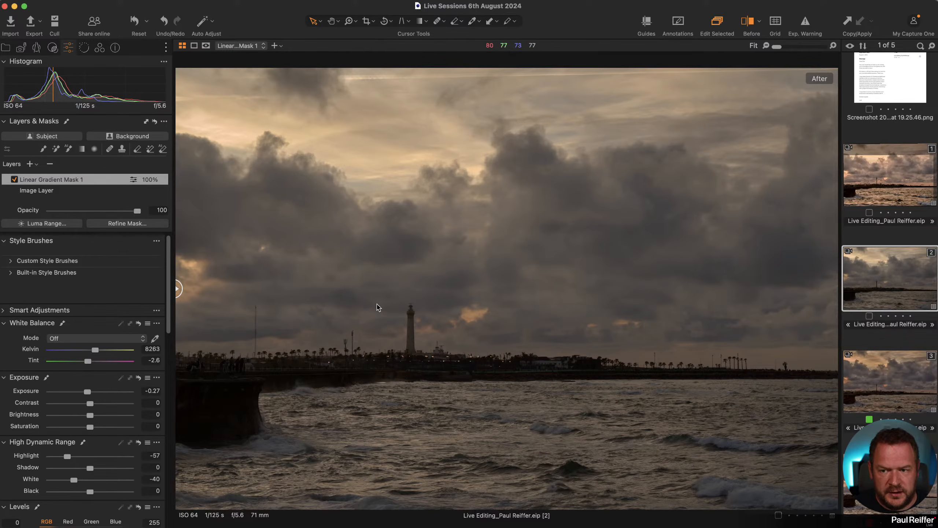
key(m)
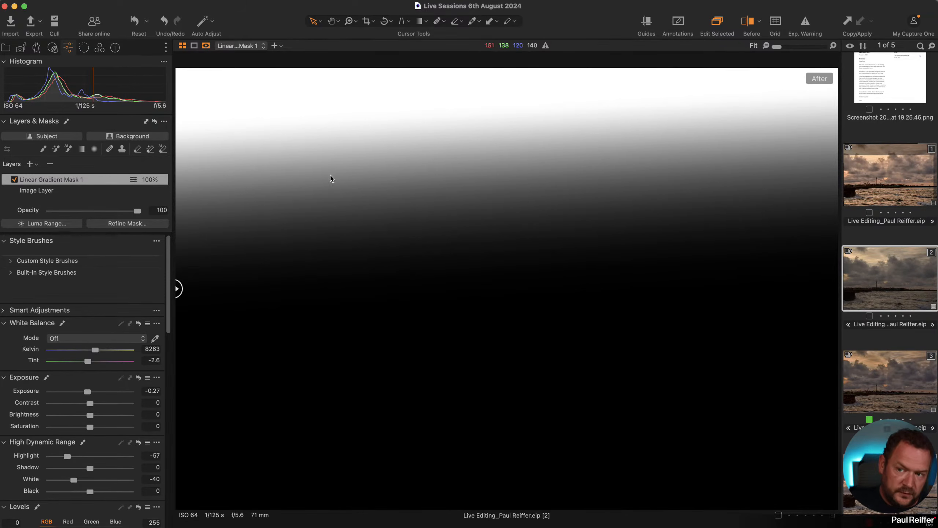
key(m)
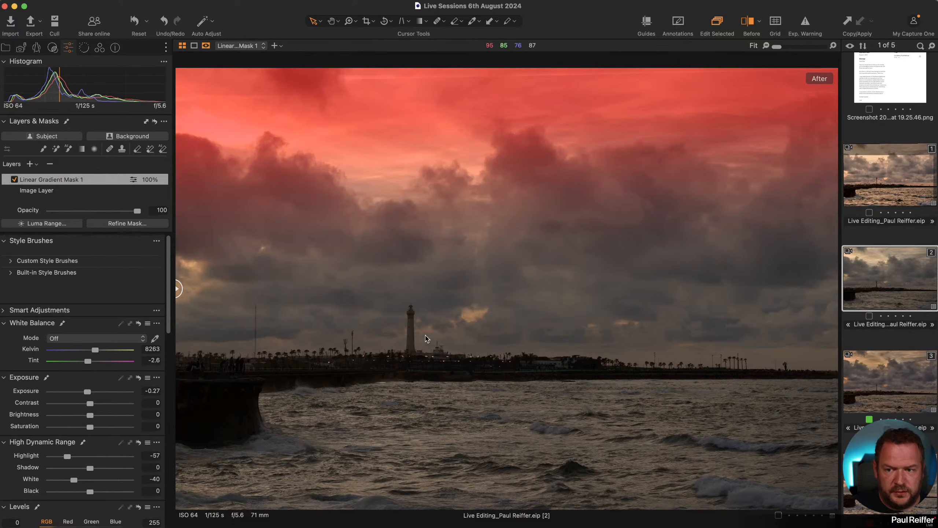
click(870, 240)
click(884, 273)
key(m)
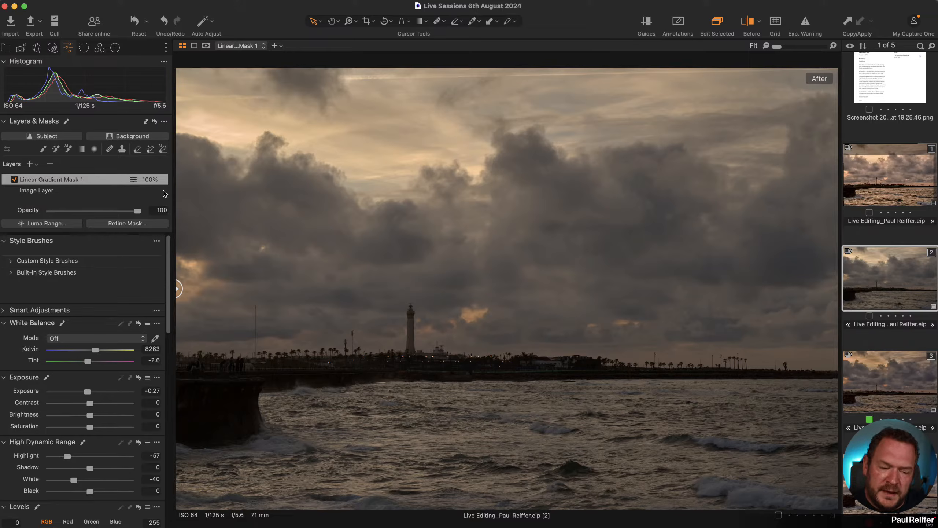
- Add a new filled adjustment layer and name it Global Adjustments
click(41, 191)
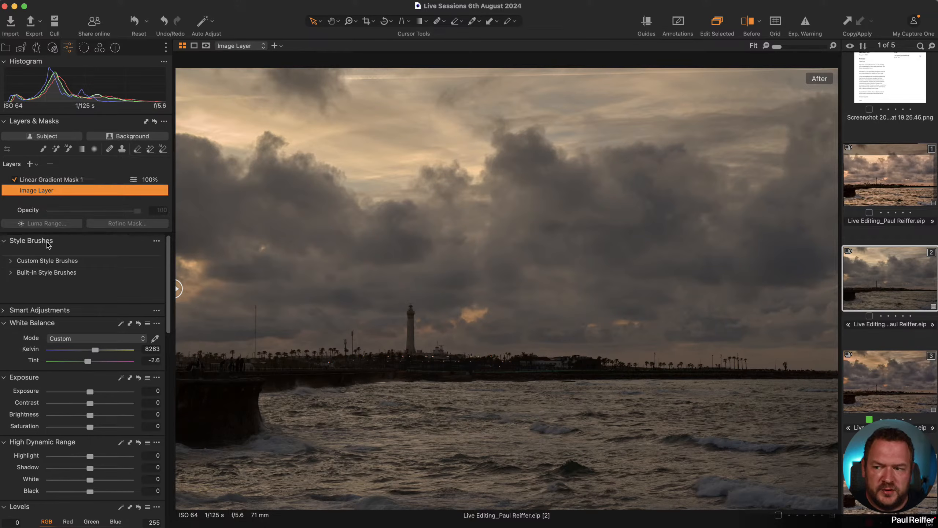
click(34, 165)
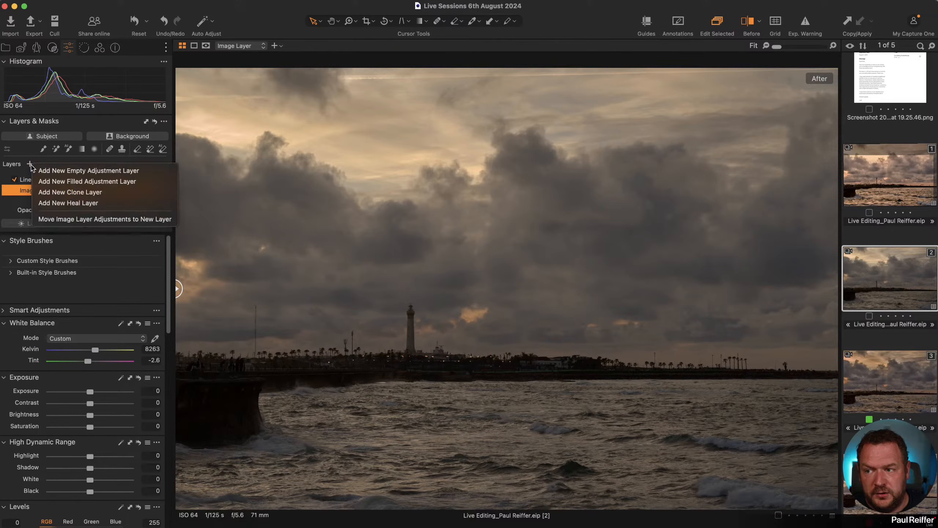
click(90, 181)
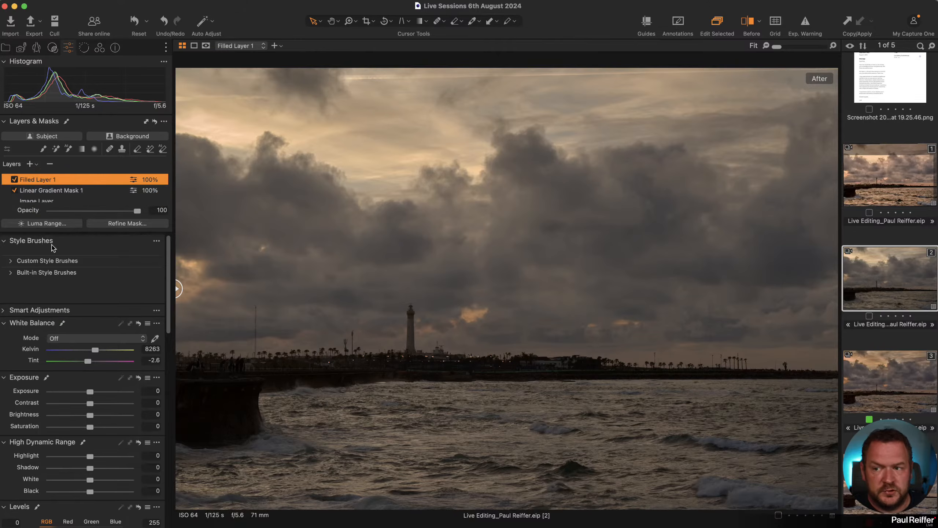
double_click(38, 180)
text(Glob)
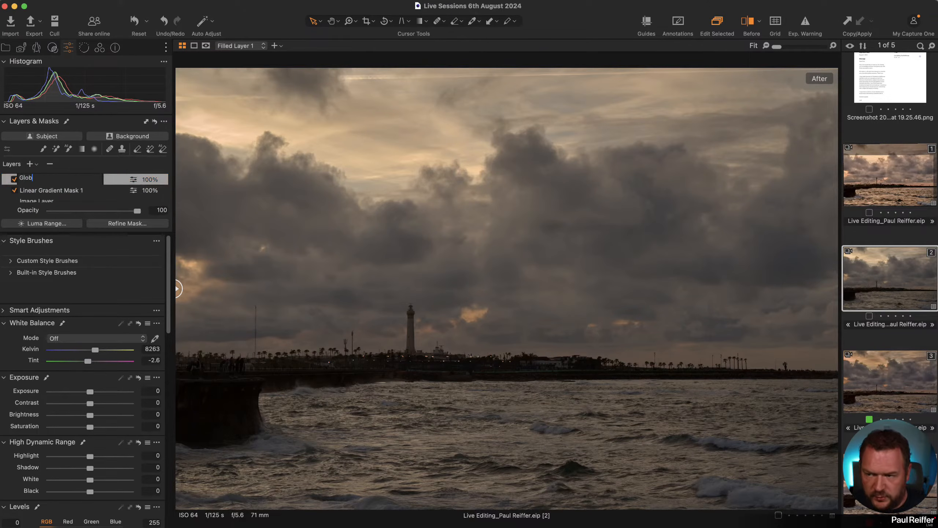
text(al Adjustment)
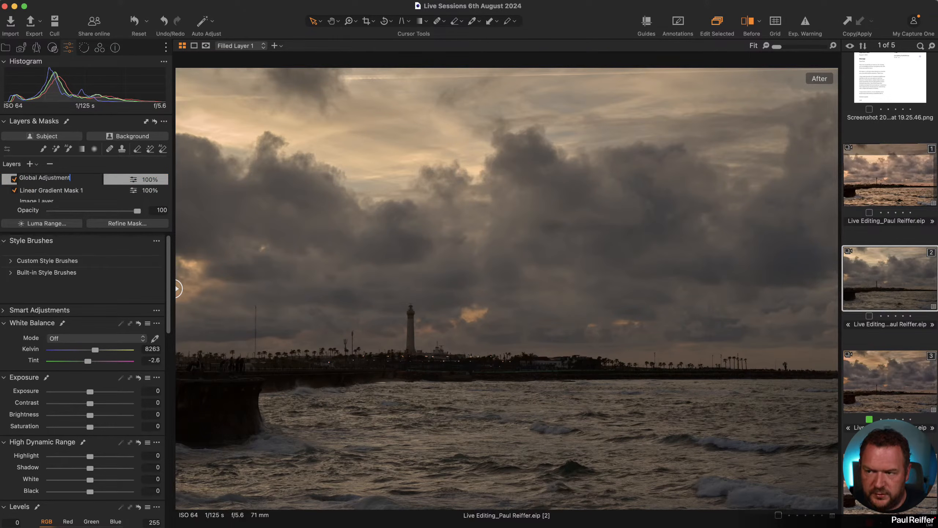
text(s)
key(Return)
- Rename the linear gradient layer Sky and make Global Adjustments the active layer
double_click(42, 193)
text(Sky)
key(Return)
click(45, 179)
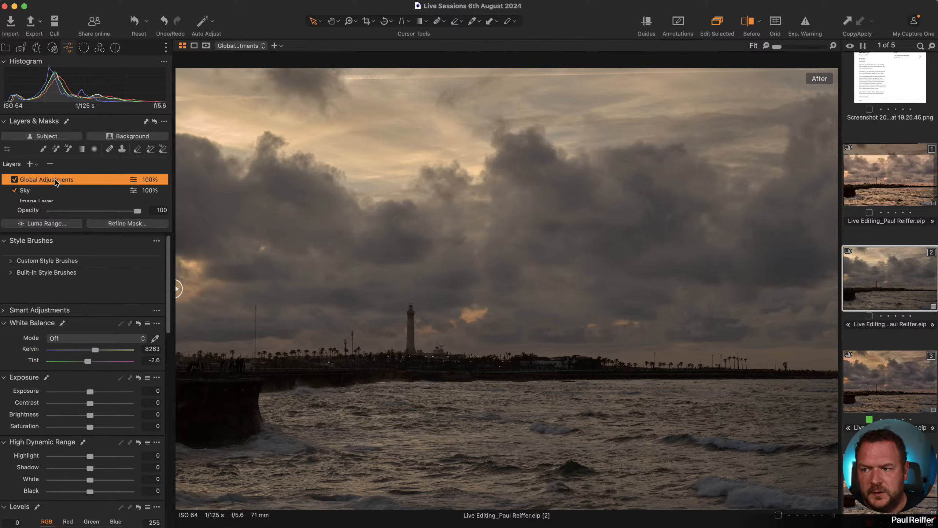
- Try a Luma curve on the Global Adjustments layer with an anchored midpoint and raised upper tones, and reset it
scroll(102, 446, down, 5)
scroll(103, 447, down, 4)
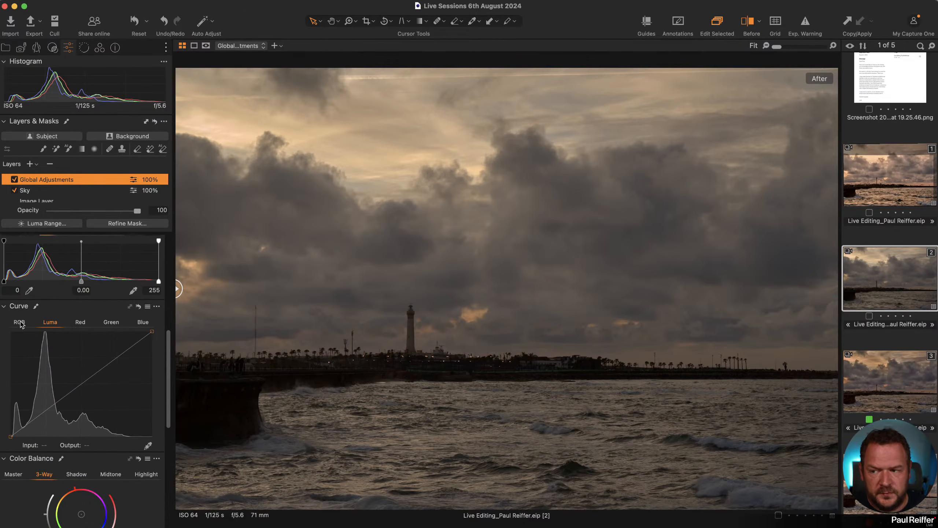
click(82, 384)
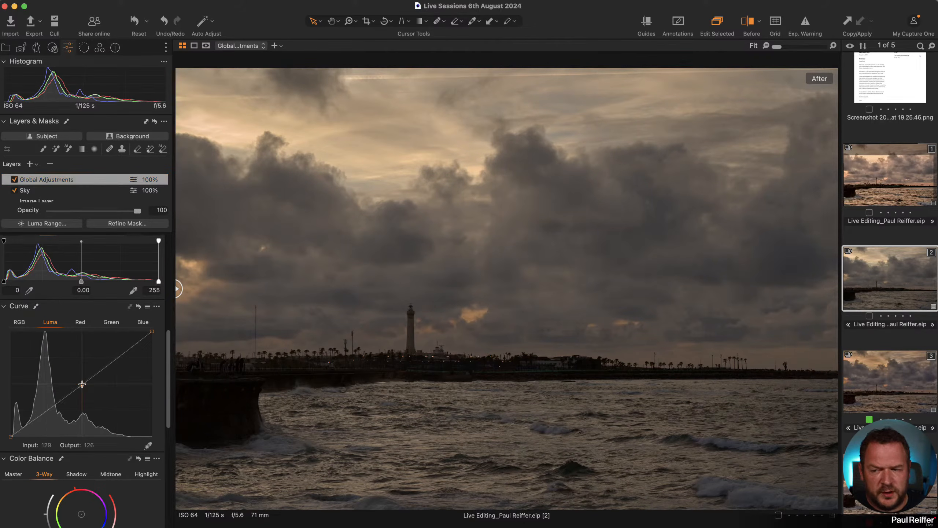
drag(105, 367, 105, 360)
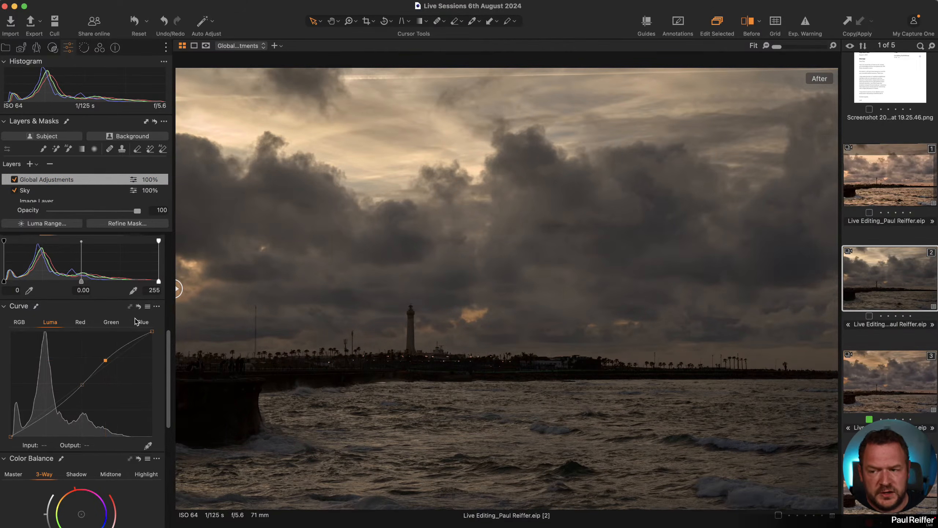
click(138, 306)
- Build an RGB contrast curve with an anchored midpoint, input 172 raised to about 191, and extra shadow and highlight points, comparing the Luma curve
click(19, 322)
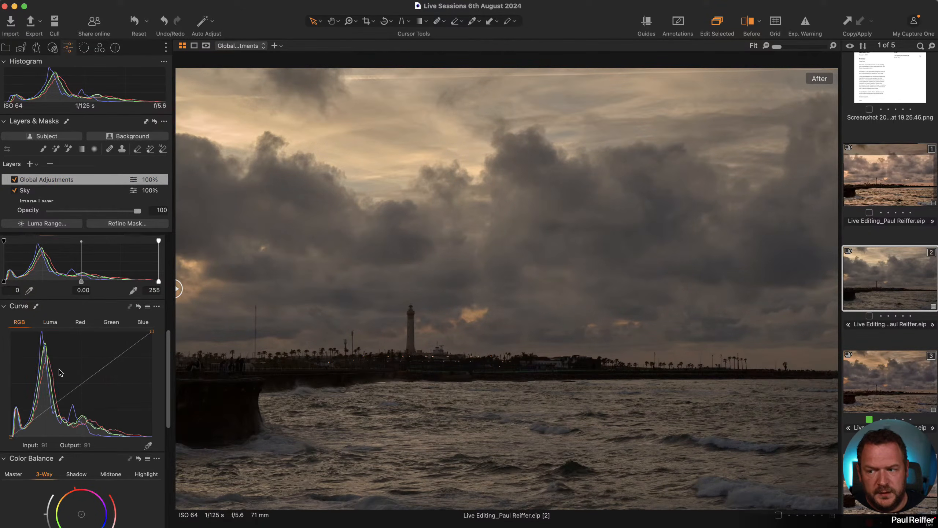
click(82, 383)
drag(107, 365, 106, 359)
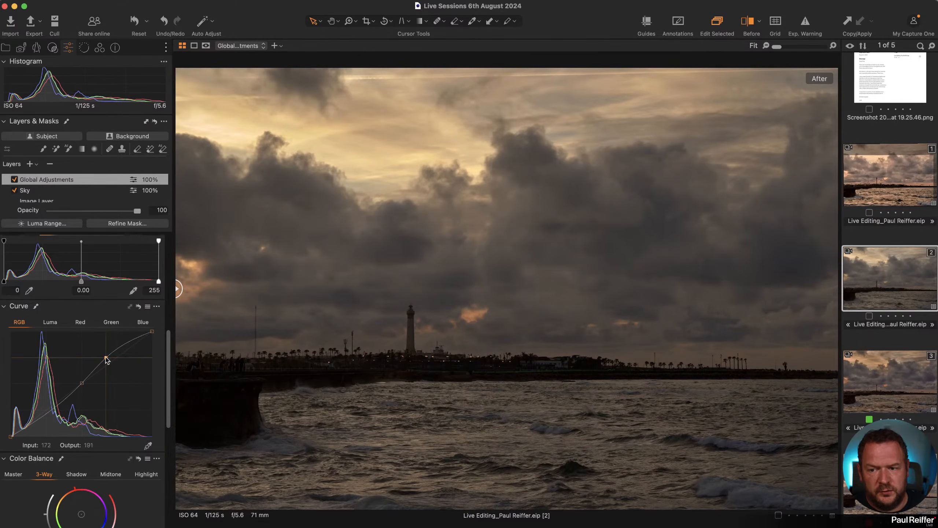
click(60, 405)
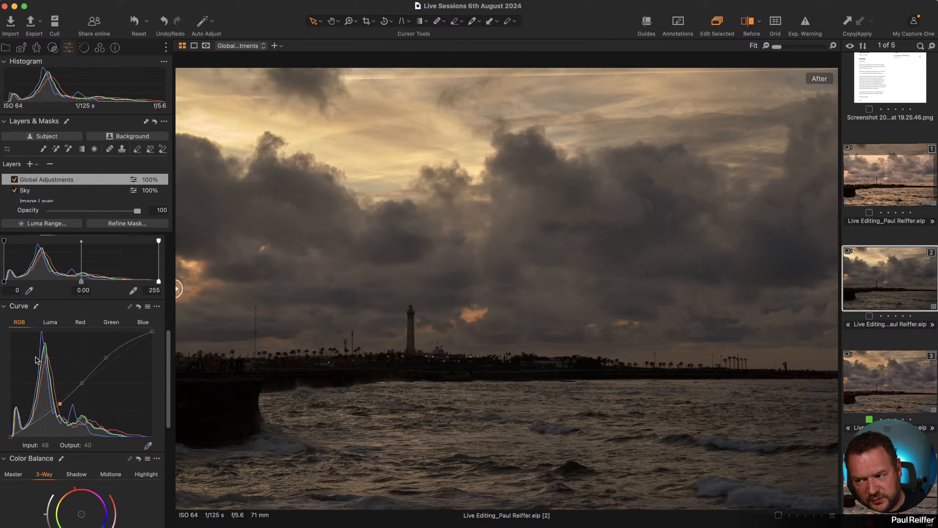
click(51, 323)
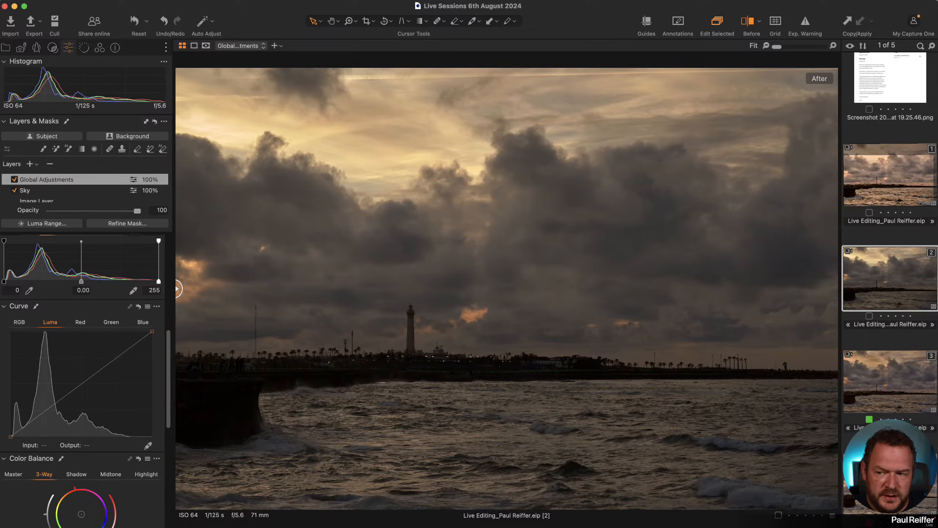
click(19, 322)
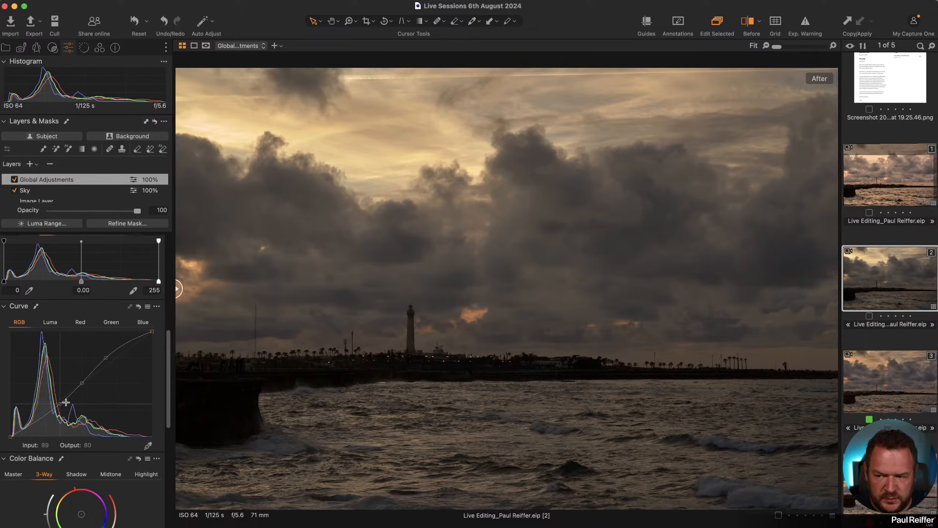
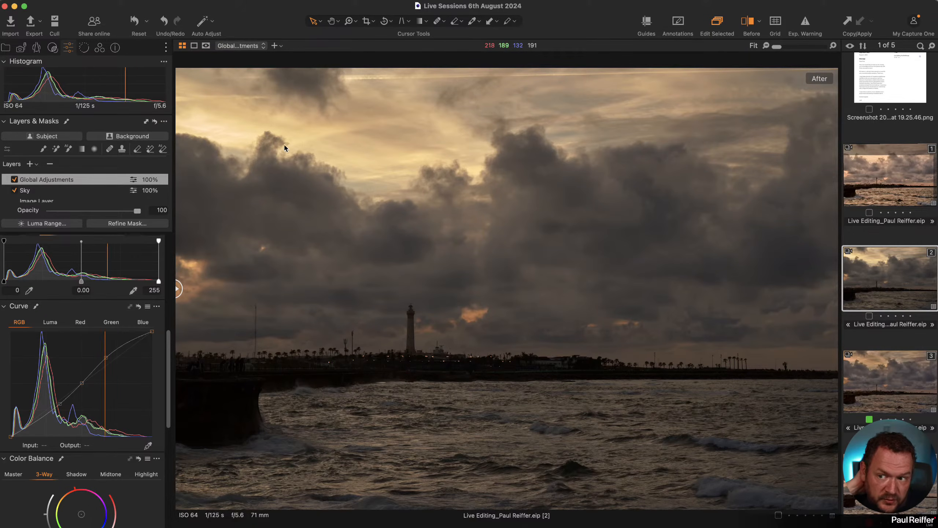
click(124, 345)
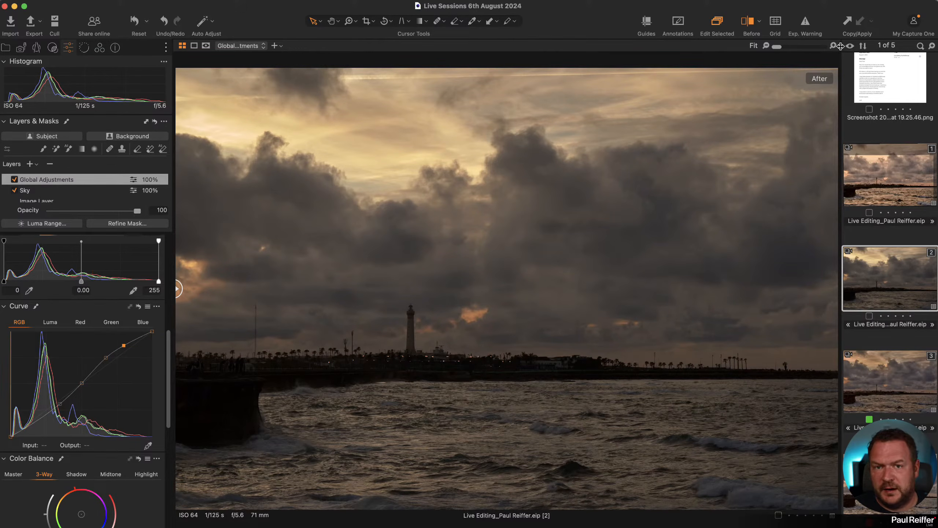
- Check the exposure warning and raise the black endpoint of the RGB curve slightly
click(806, 21)
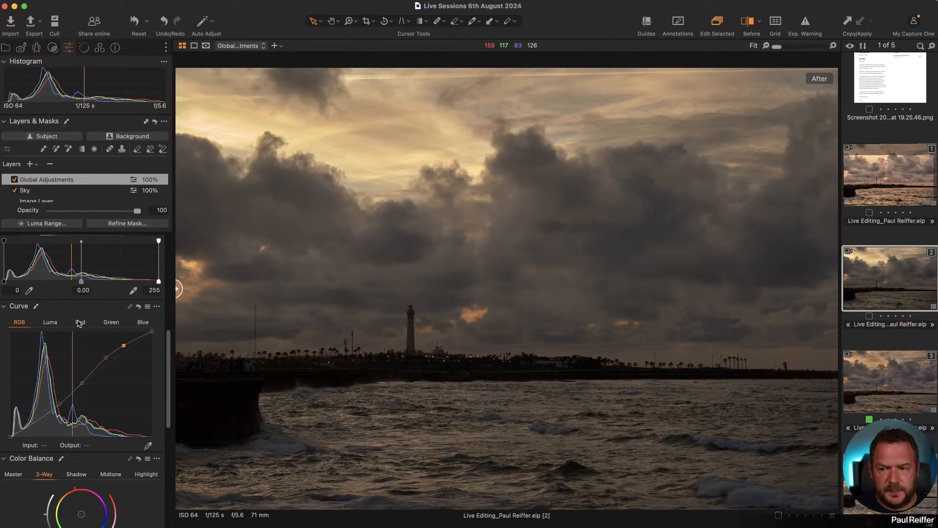
scroll(79, 324, up, 5)
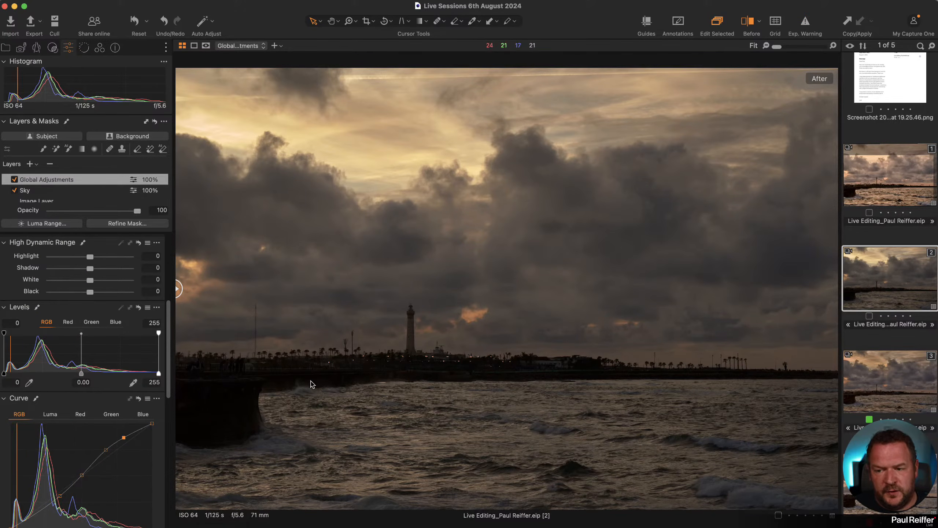
scroll(74, 407, down, 2)
scroll(74, 405, down, 1)
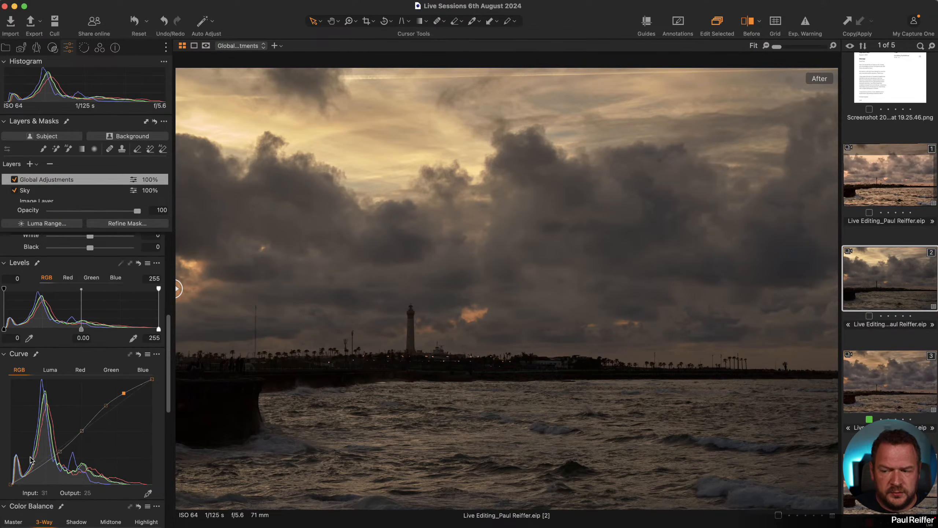
drag(12, 482, 11, 481)
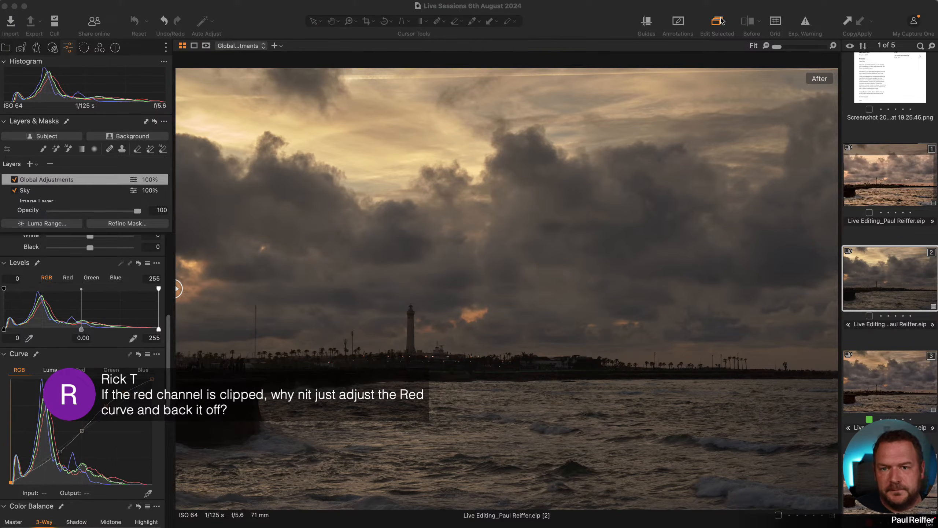
- Select the Sky layer and clone the current variant of the seascape
click(26, 193)
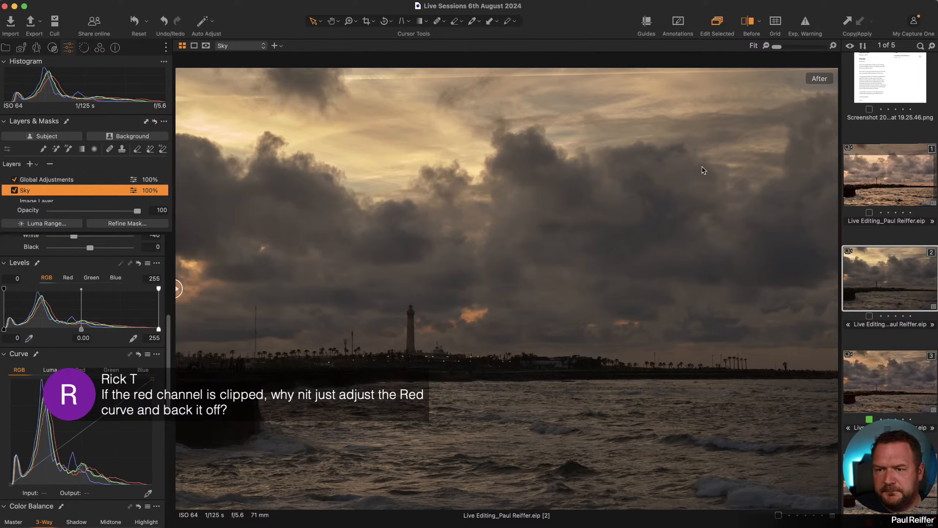
right_click(895, 273)
click(935, 314)
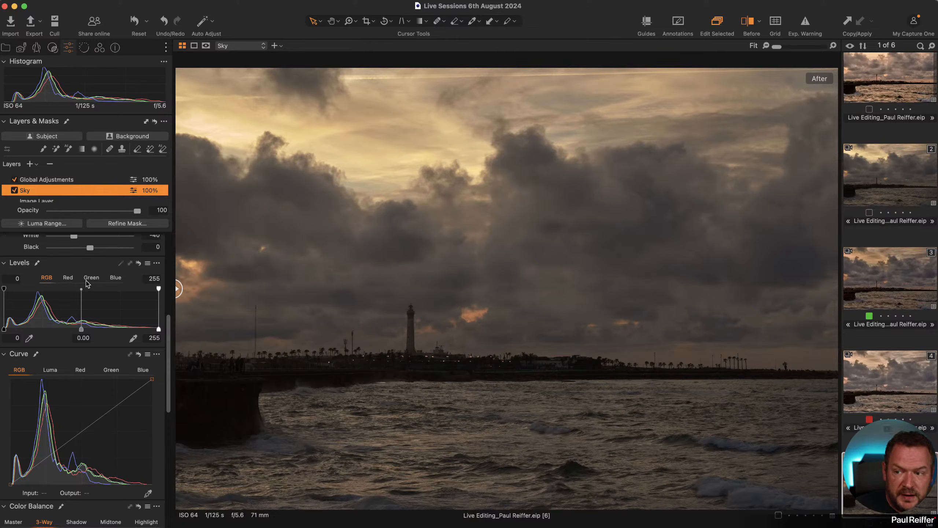
- Switch Levels to the Red channel and reset the Exposure and High Dynamic Range adjustments on the cloned variant's Sky layer
click(67, 278)
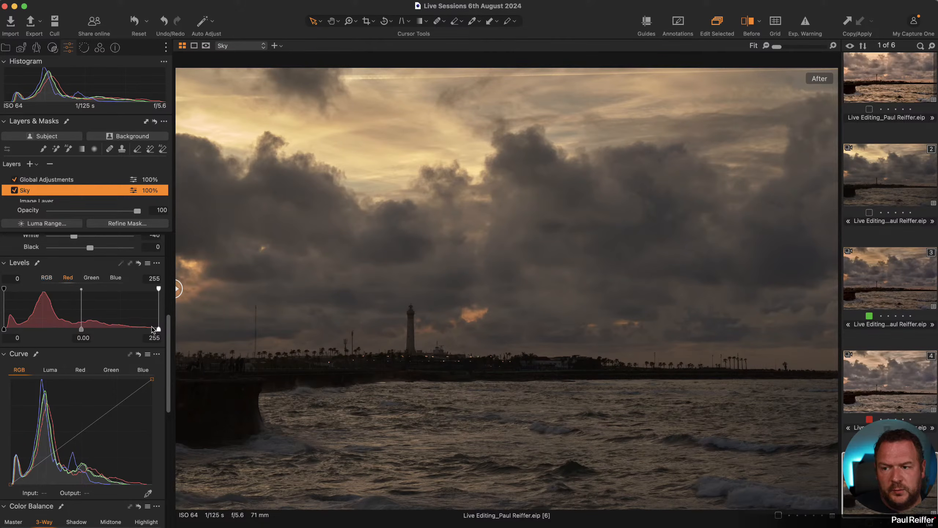
scroll(82, 313, up, 10)
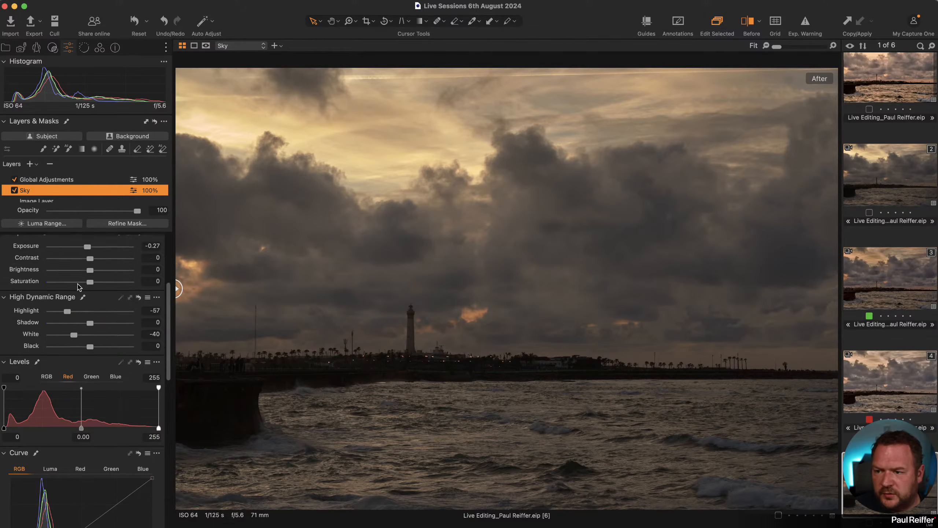
click(139, 377)
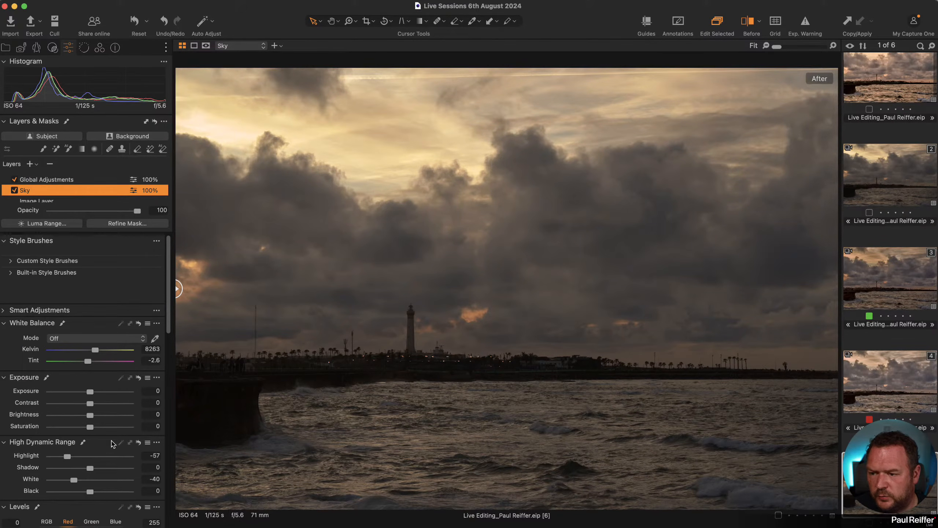
click(138, 442)
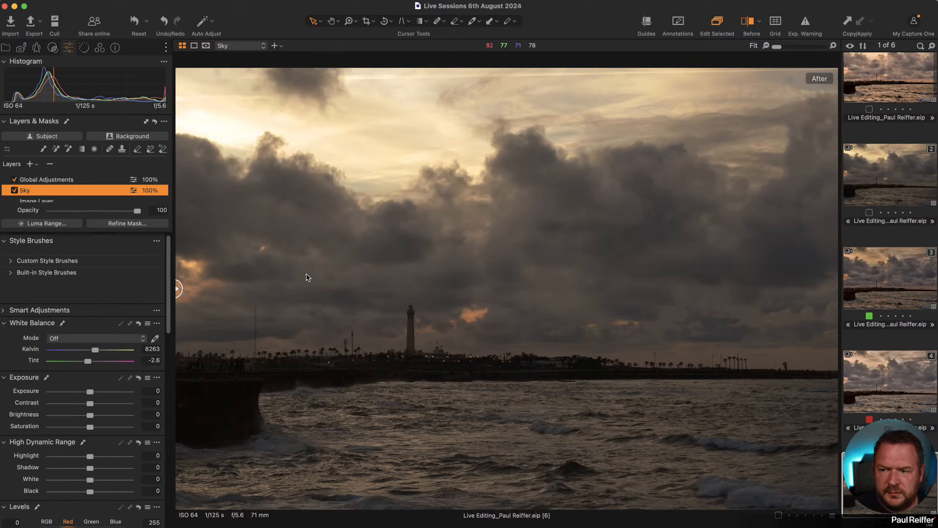
- Turn on the exposure warning and lower the Sky layer's Red channel Levels highlight output to 235
click(808, 24)
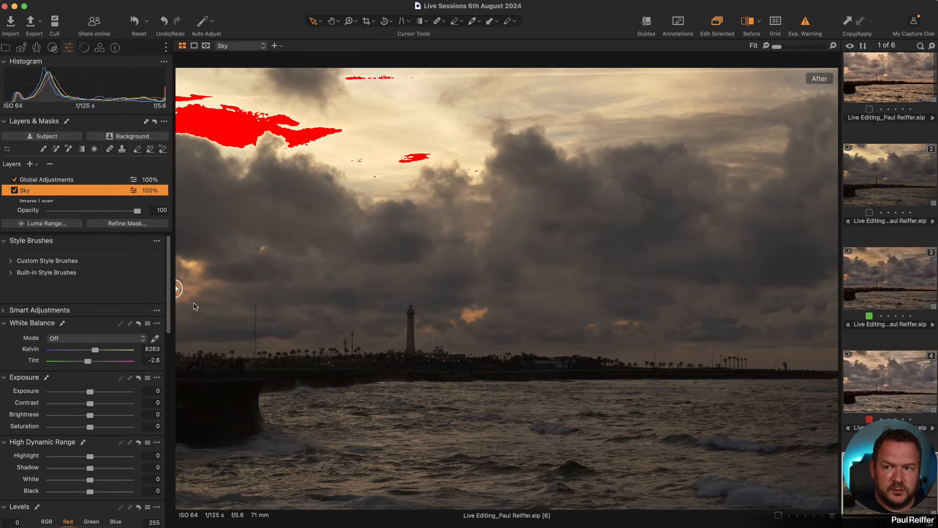
scroll(106, 433, down, 4)
scroll(106, 433, down, 2)
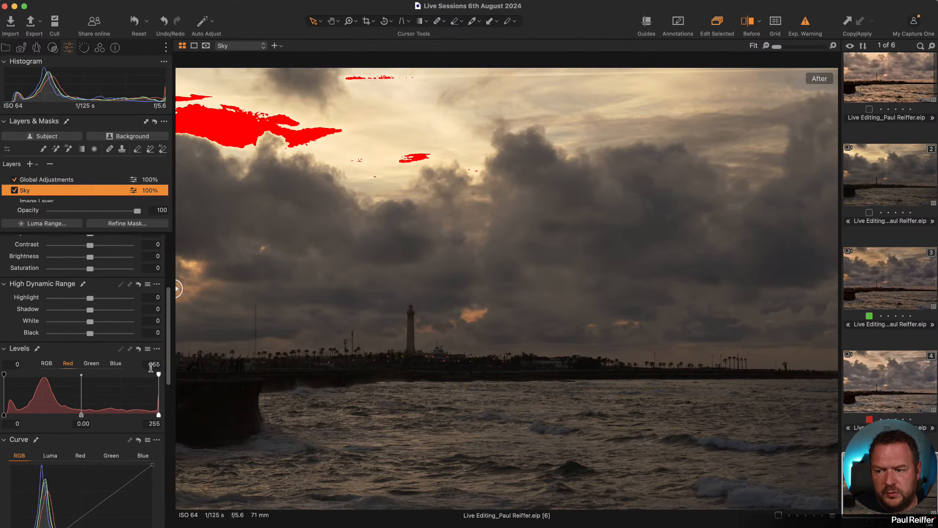
drag(157, 373, 149, 373)
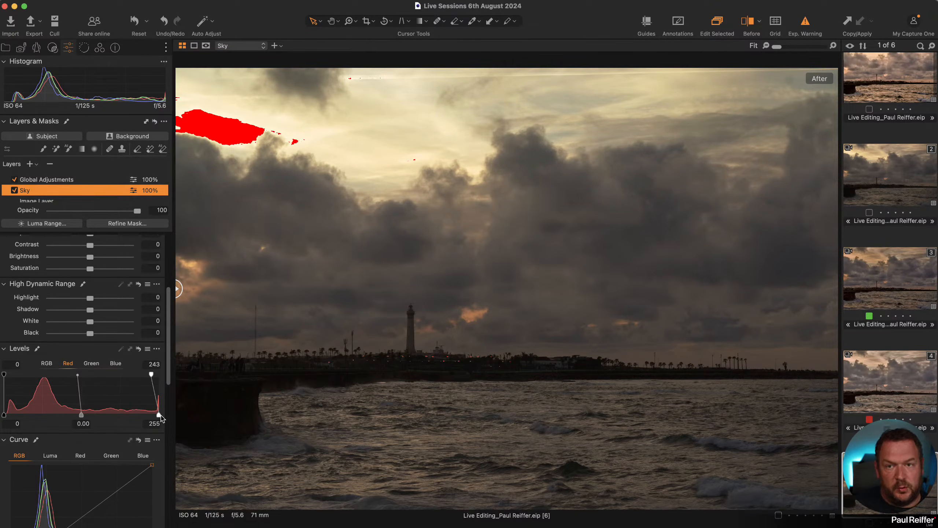
mouse_move(150, 372)
mouse_down()
mouse_move(130, 373)
mouse_move(144, 373)
mouse_up()
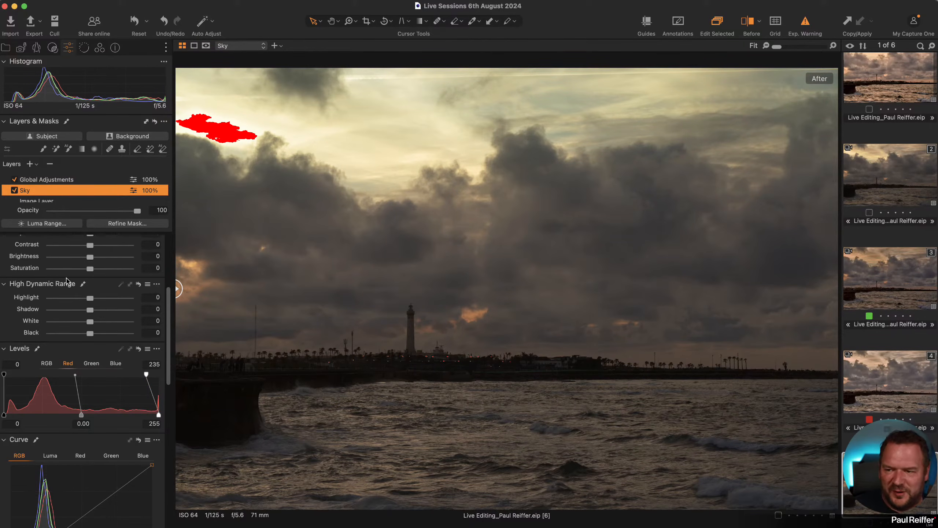
- Set the cloned variant's Sky layer Exposure to -0.35 and its Red channel highlight output to 236
scroll(89, 303, up, 4)
drag(90, 298, 86, 298)
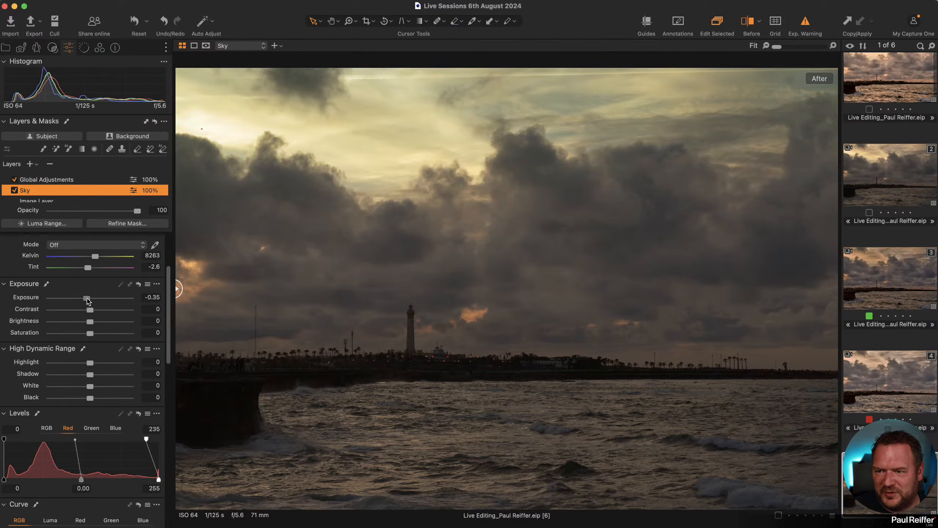
drag(147, 438, 144, 439)
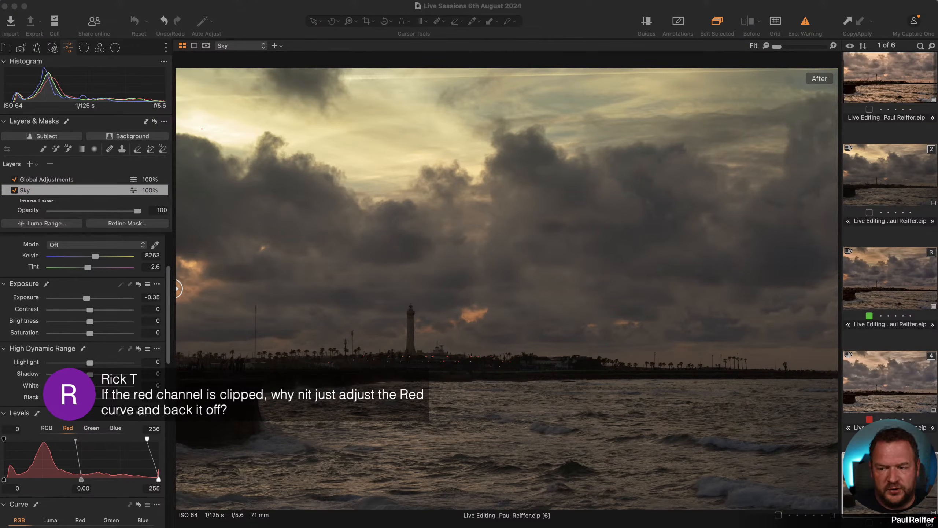
- Inspect the Sky layer's Red curve, return to the RGB curve, and briefly toggle the mask display
scroll(85, 443, down, 5)
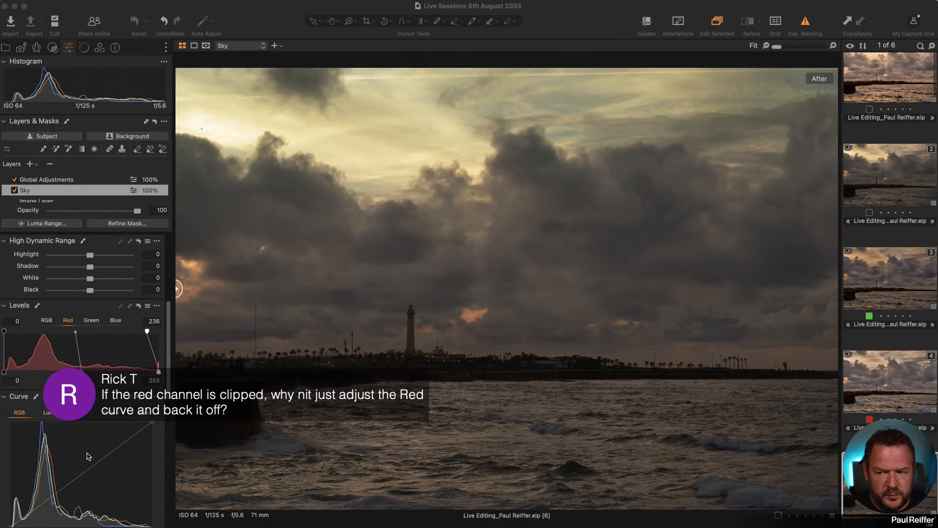
click(108, 449)
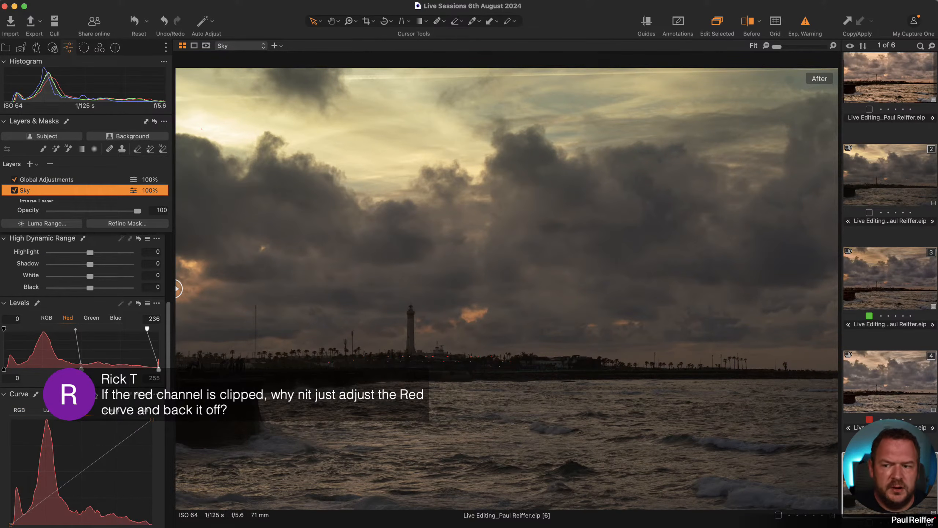
click(21, 411)
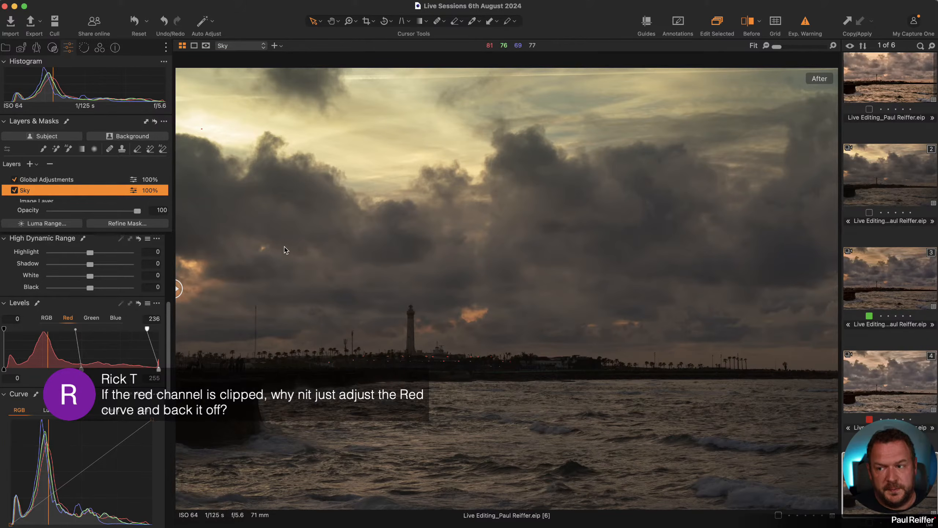
key(m)
key(m)
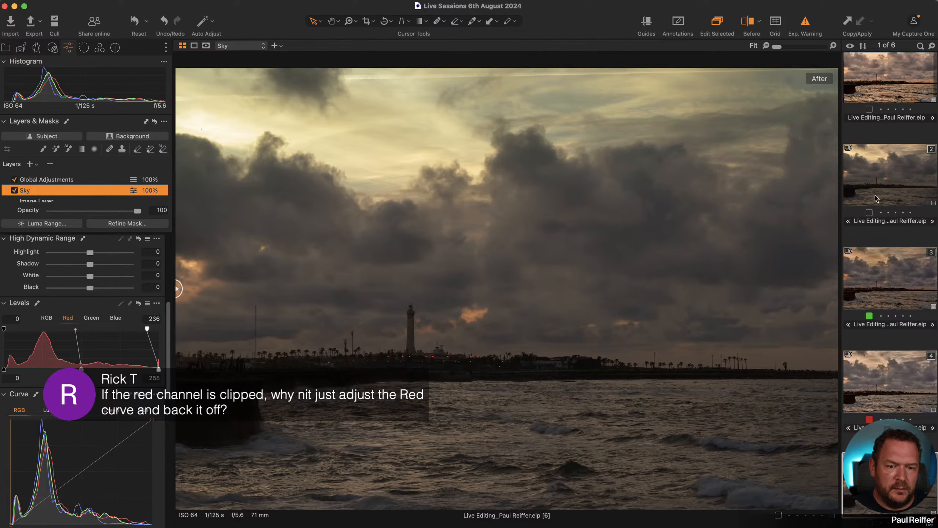
- Compare variant 2 with the cloned variant 6, switching Levels back to the RGB channel
scroll(880, 175, up, 3)
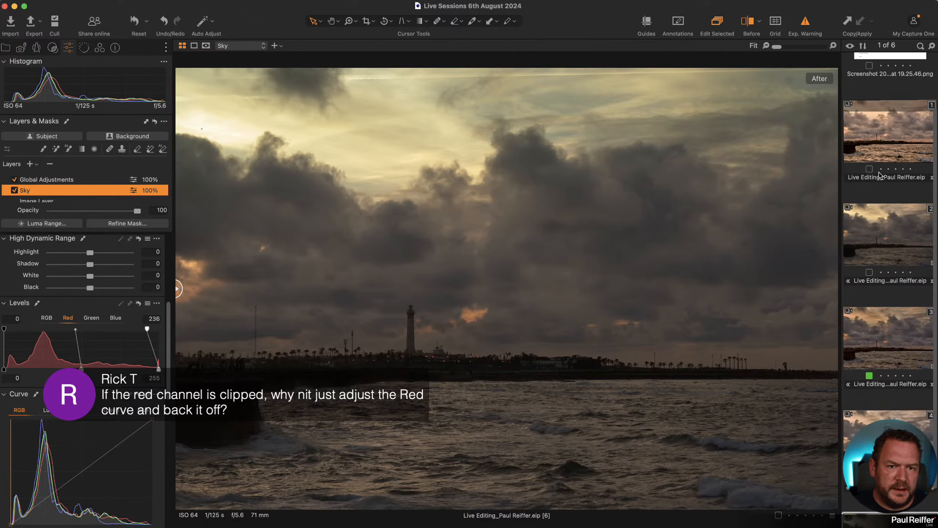
click(885, 229)
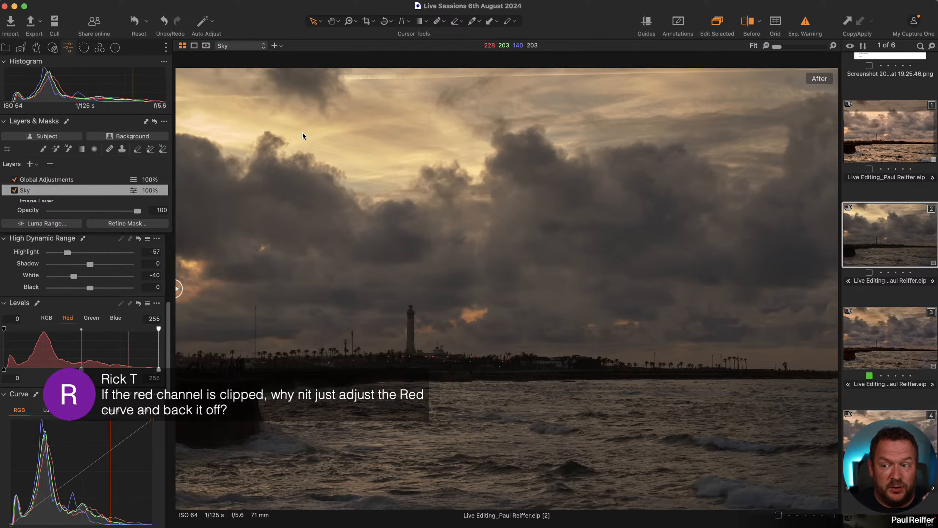
click(44, 318)
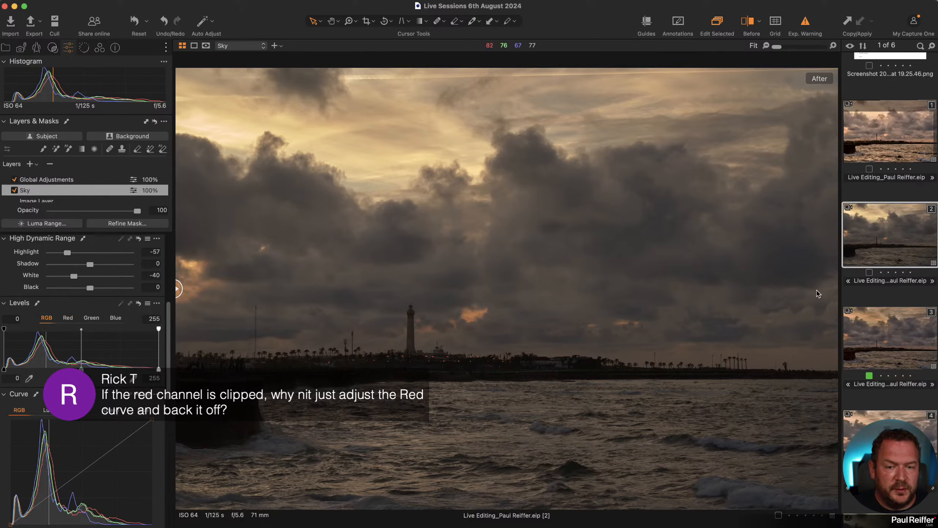
scroll(890, 326, down, 3)
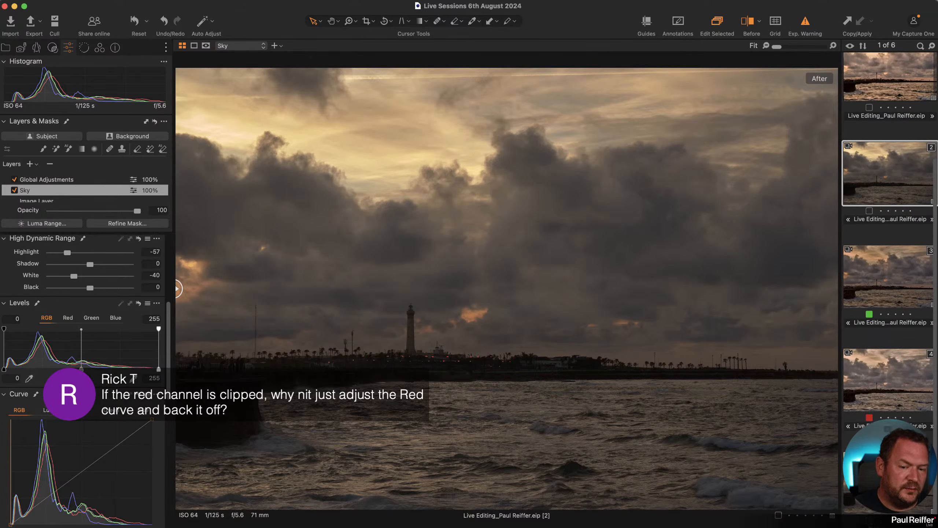
click(891, 480)
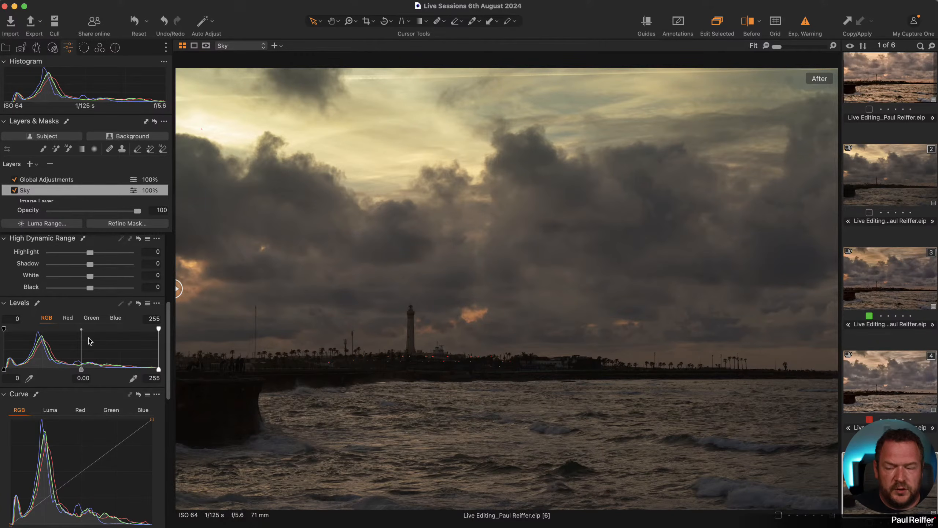
- Examine the Levels channel mode options in the Exposure settings, keep RGB Channel, and close the settings
click(7, 0)
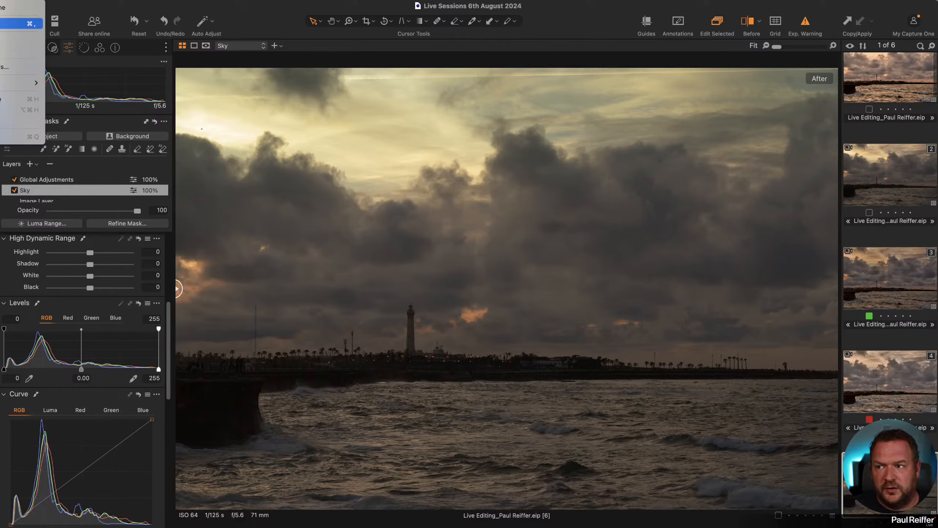
click(22, 24)
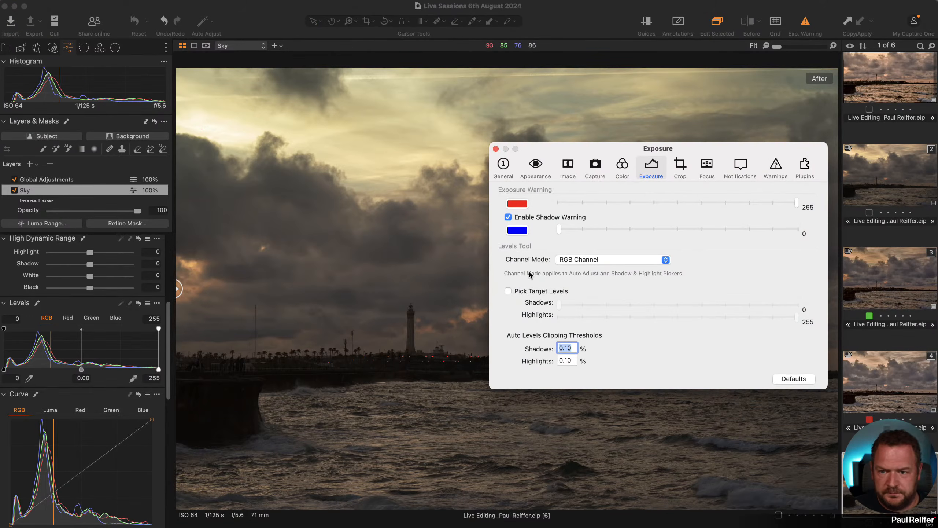
click(603, 260)
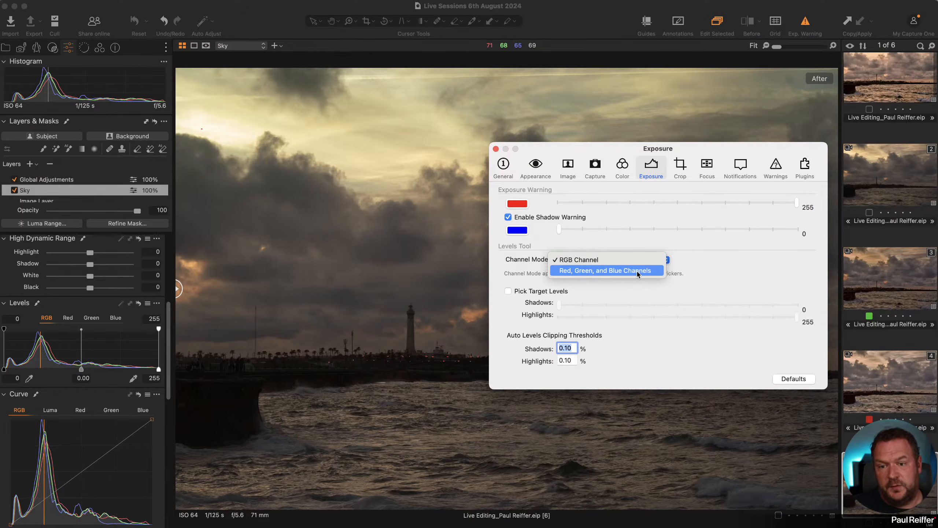
click(551, 150)
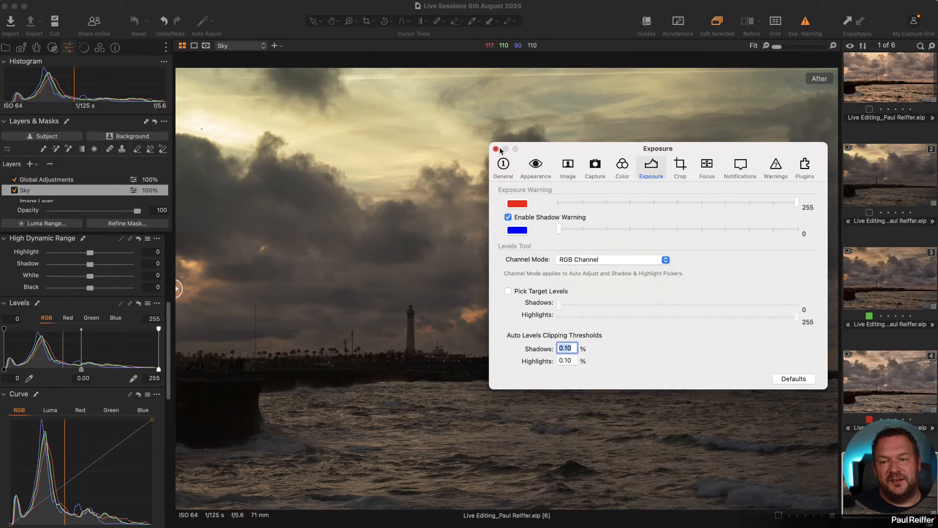
click(495, 149)
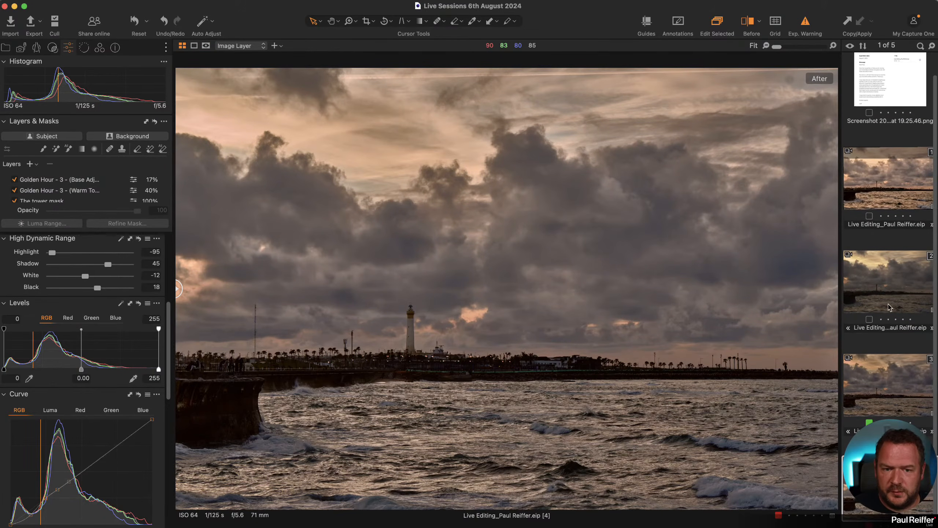
- Select variant 2 and set its Sky layer white balance to 8563 Kelvin with Tint 0.9
click(897, 272)
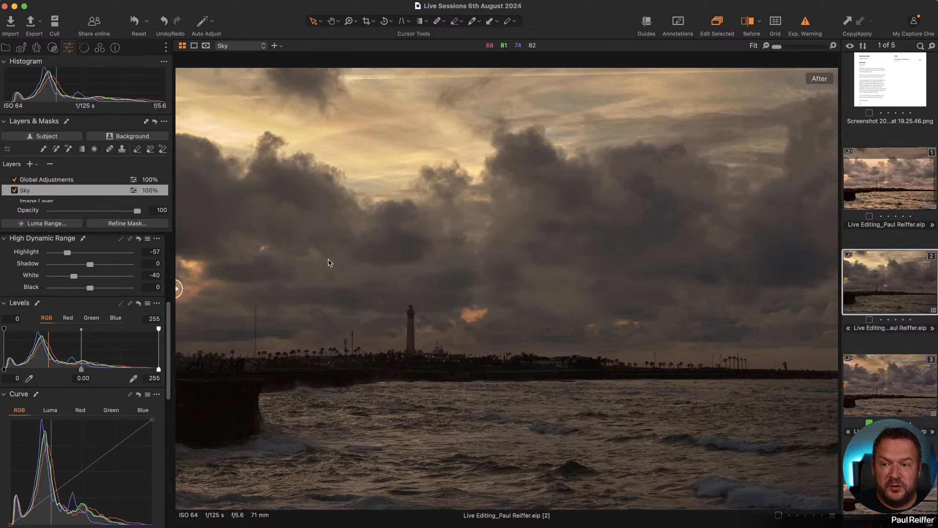
scroll(96, 356, up, 10)
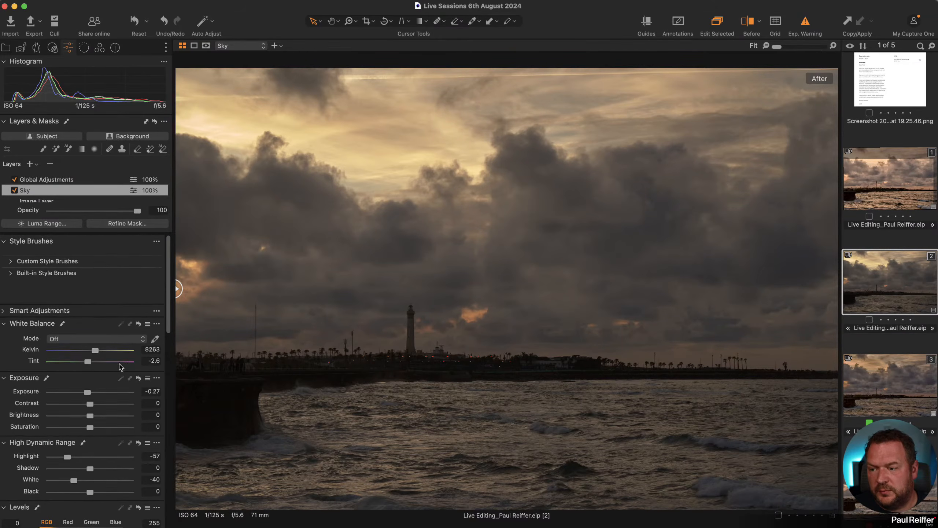
drag(96, 352, 91, 362)
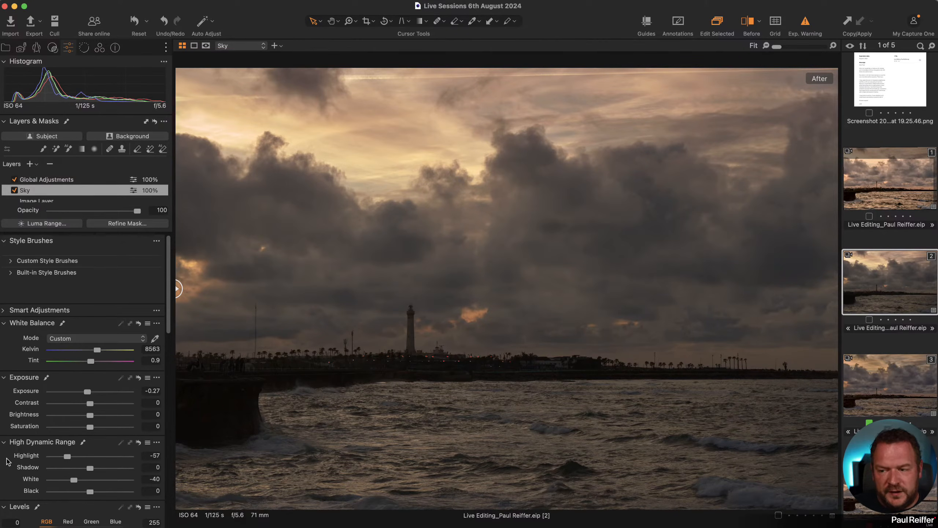
- Check the harbour wall's shadow detail at 100%, and set Contrast to 9 and RGB Levels midtone to 0.10 on the Global Adjustments layer
scroll(95, 403, down, 5)
click(65, 180)
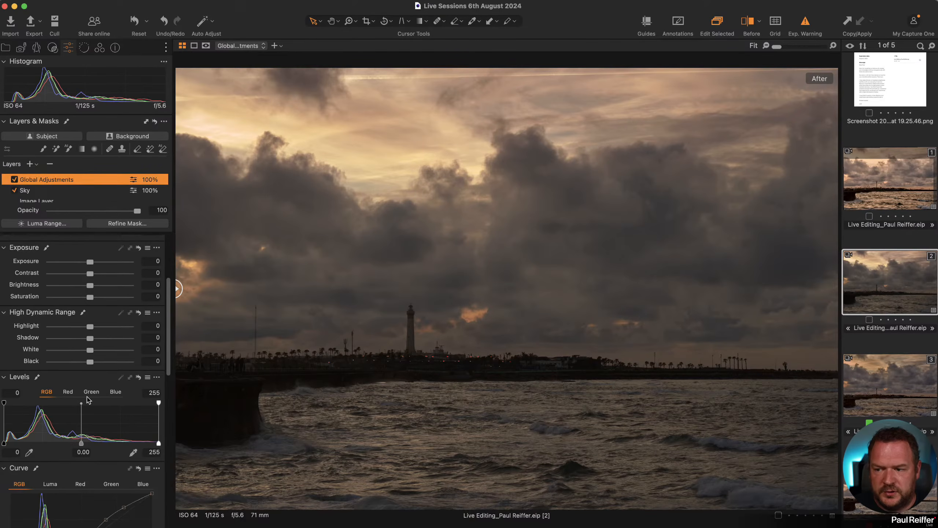
scroll(89, 401, down, 5)
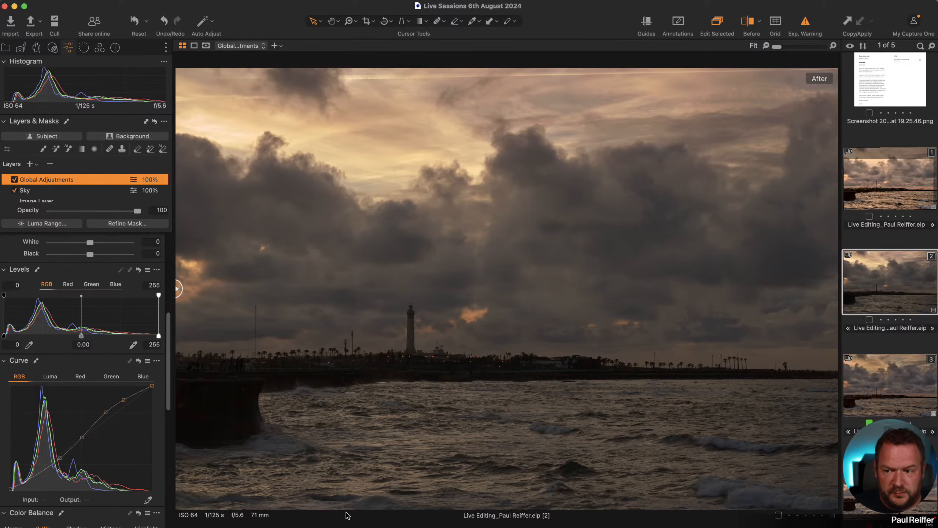
double_click(254, 384)
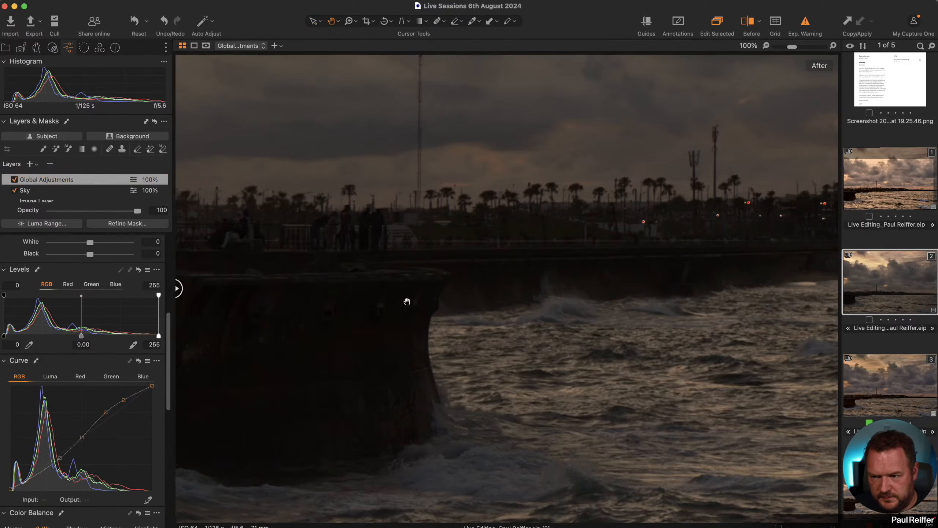
double_click(419, 278)
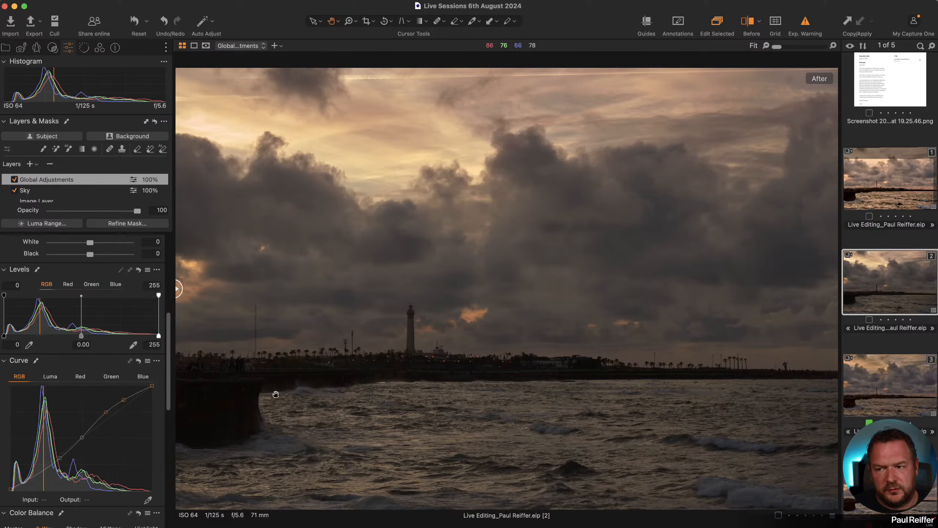
scroll(71, 354, up, 10)
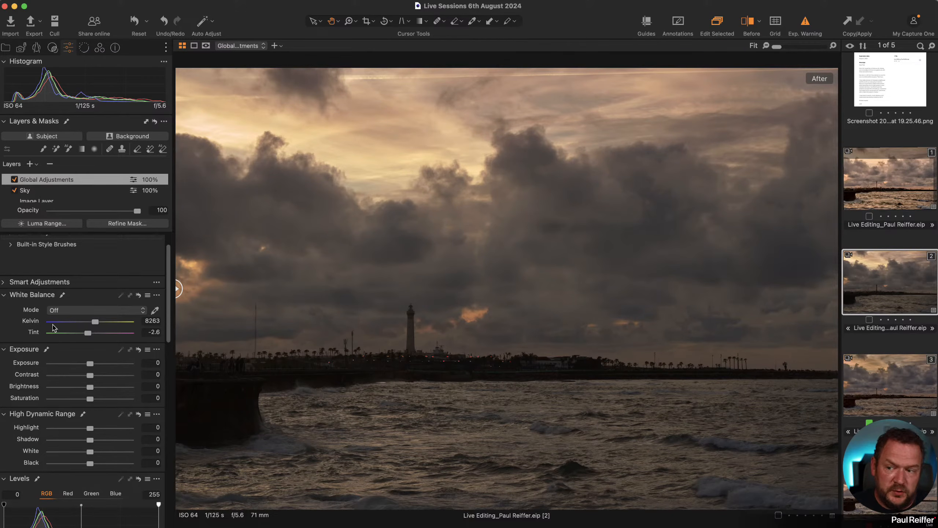
drag(93, 377, 98, 378)
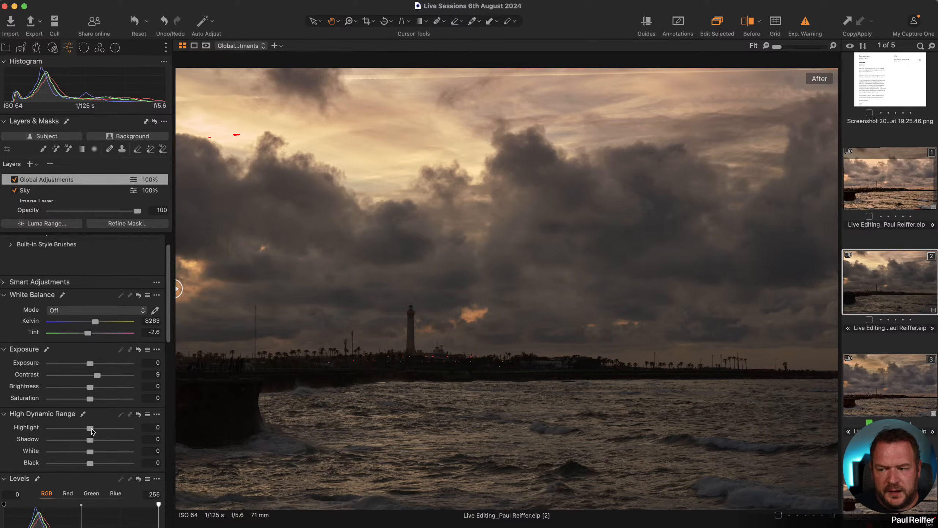
scroll(91, 464, down, 5)
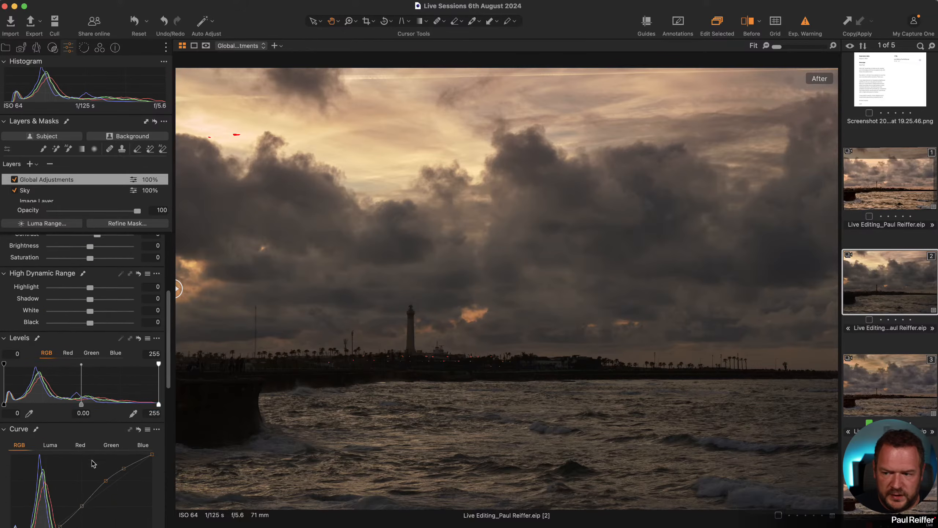
drag(82, 399, 73, 398)
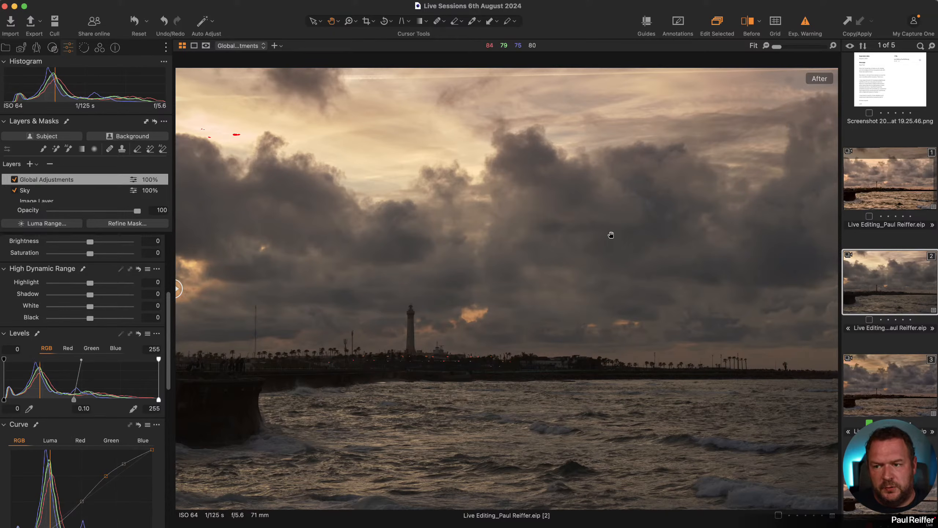
- Set Brightness to 5 and Saturation to 8 on the Global Adjustments layer, and select the Sky layer
scroll(74, 269, up, 5)
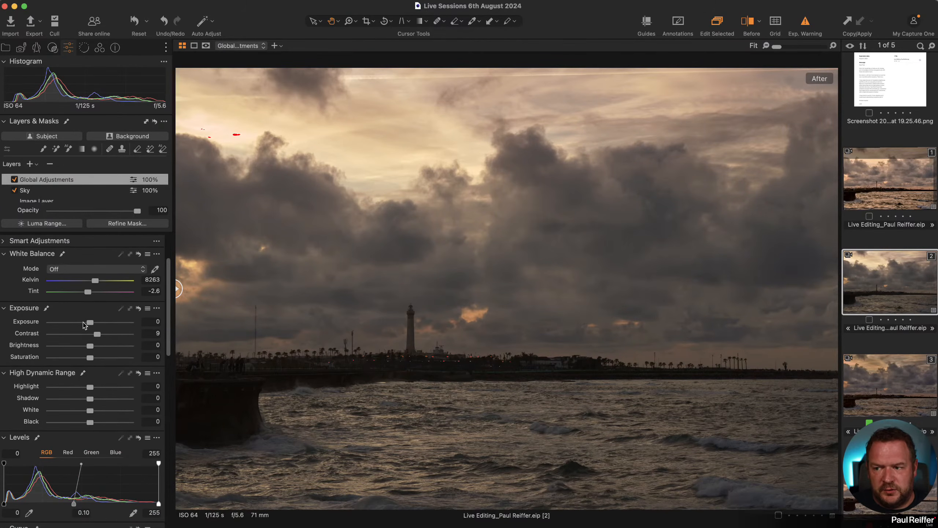
drag(90, 346, 95, 345)
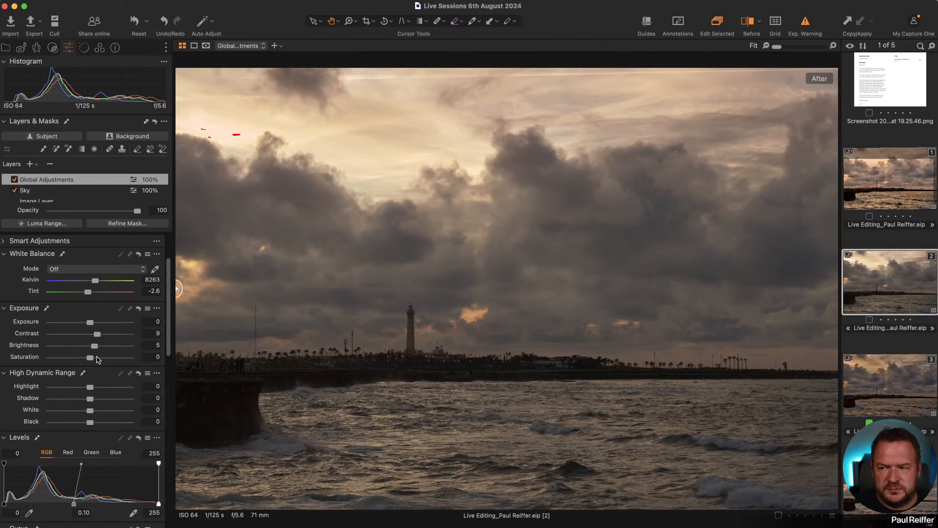
drag(89, 358, 92, 358)
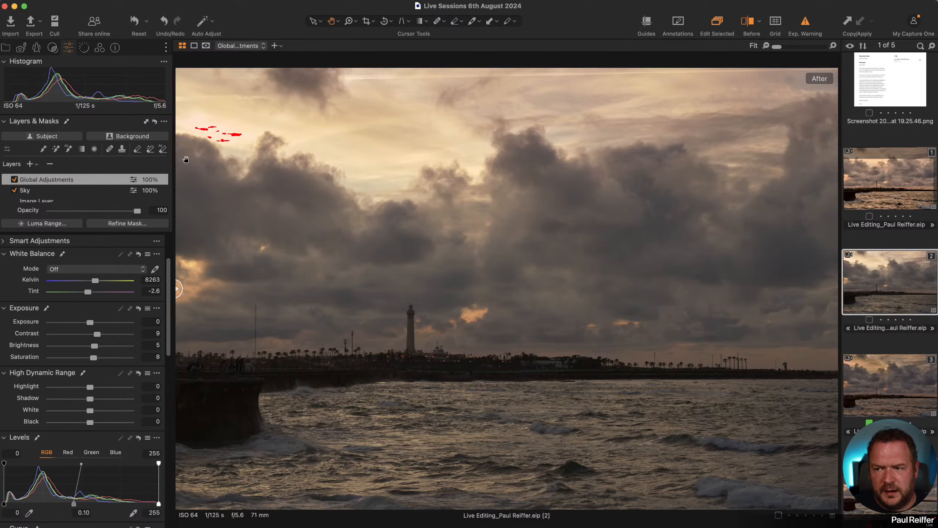
click(51, 190)
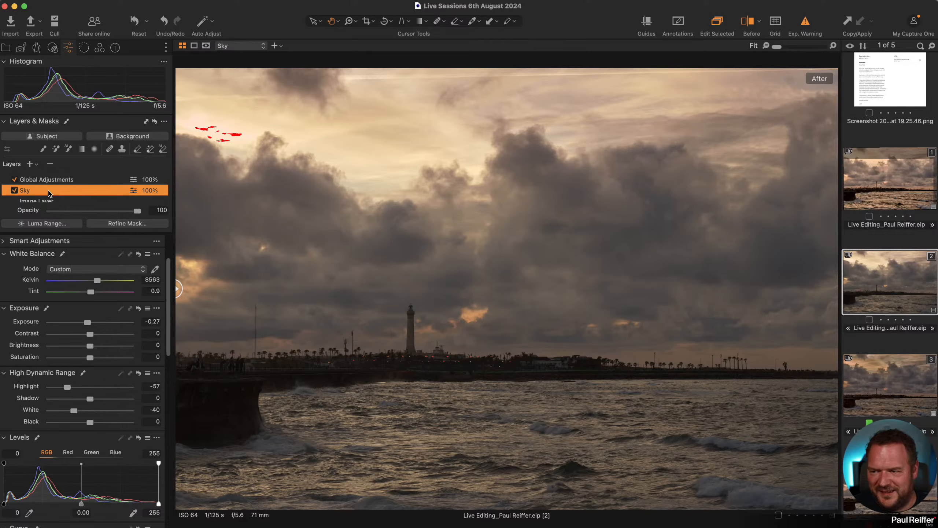
- Set Brightness to -3 and Highlight to -78 on the Sky layer
drag(90, 347, 87, 347)
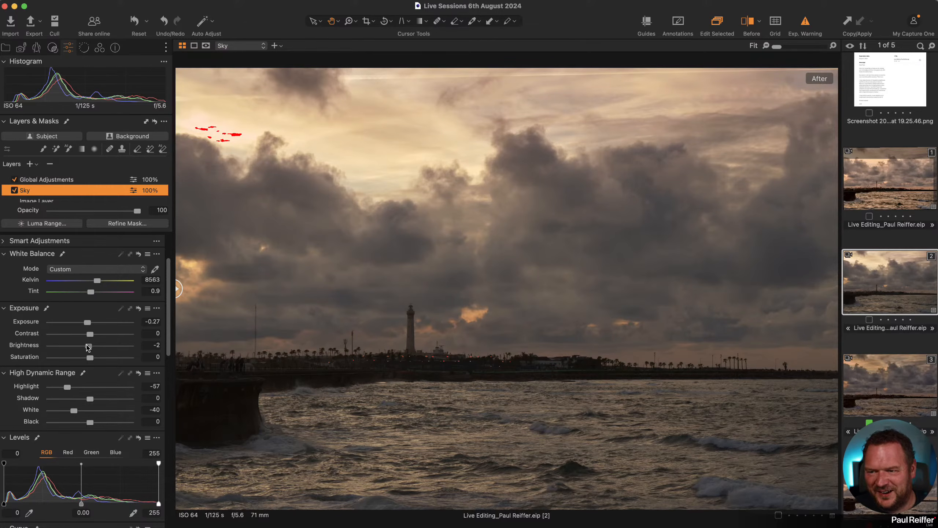
drag(66, 389, 58, 389)
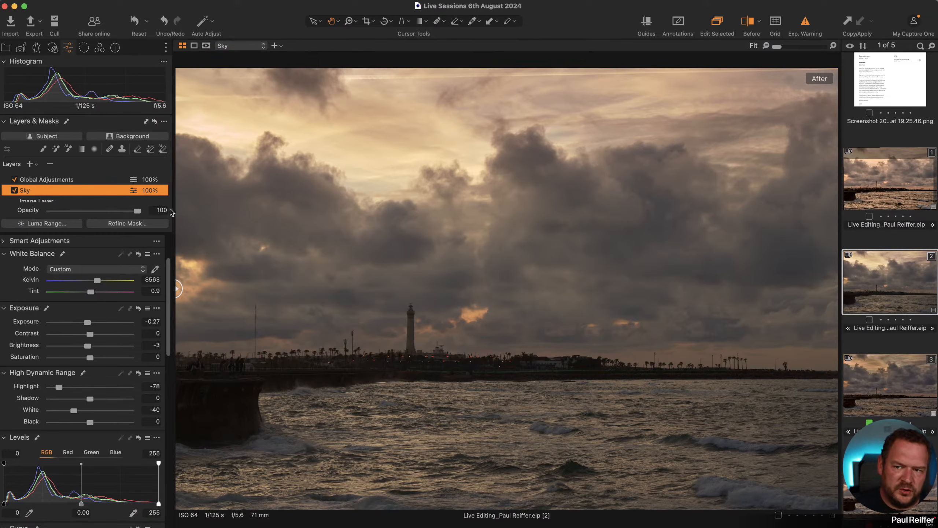
- Select the Global Adjustments layer and apply the ELEVATION v23 landscape style Morning Coffee 2 - (Highlights -)
click(43, 180)
click(52, 47)
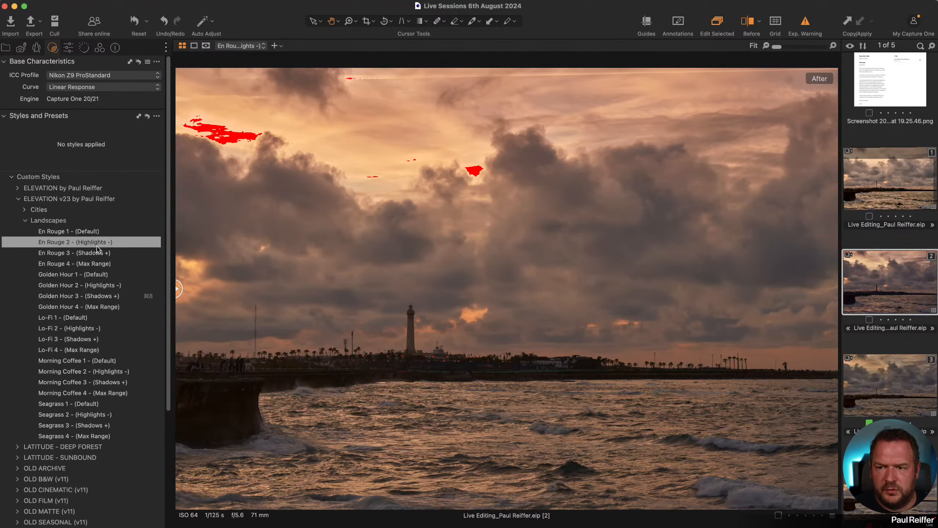
scroll(94, 296, down, 3)
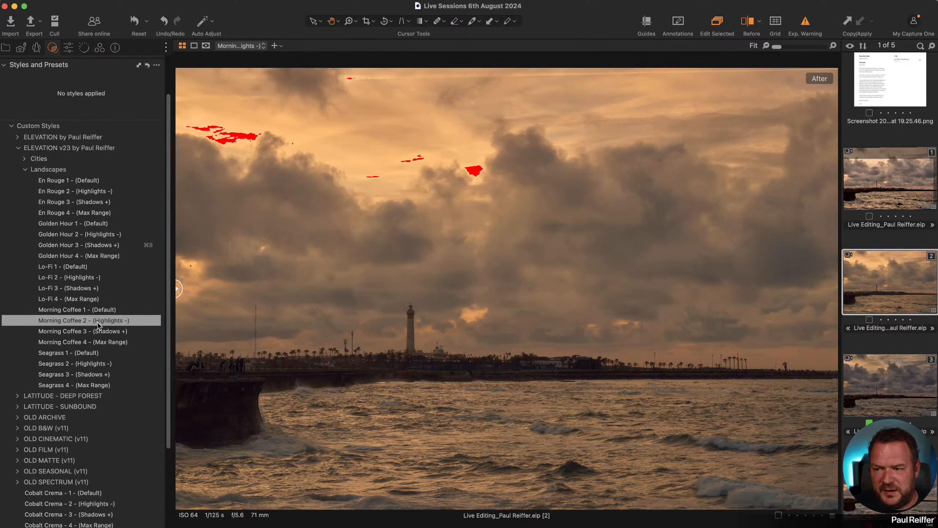
click(99, 321)
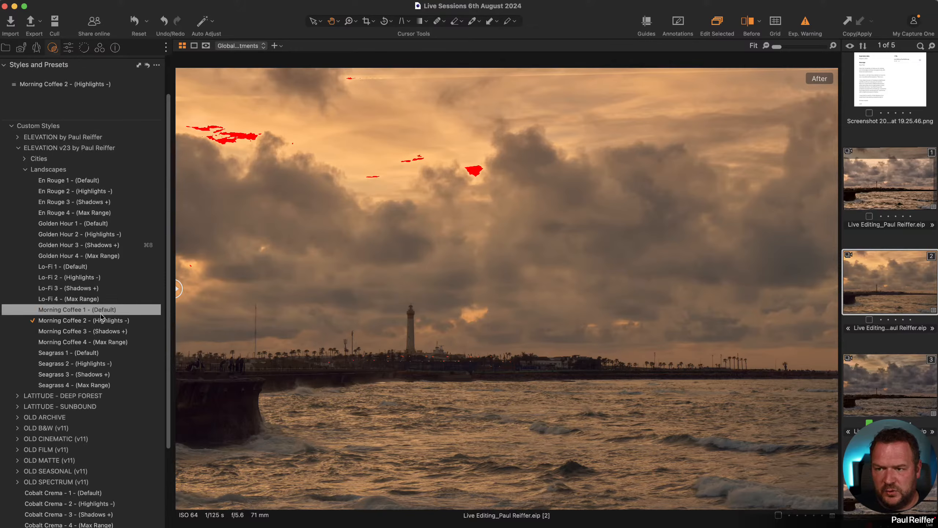
- Compare the image with the Morning Coffee 2 style layer off and on at 25 opacity, and set its opacity to 17
click(84, 49)
click(100, 49)
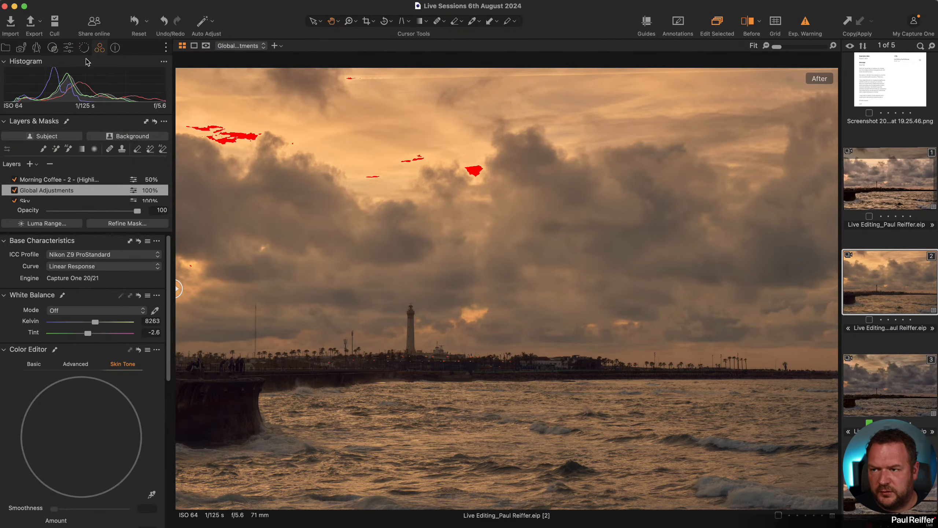
click(68, 48)
click(37, 180)
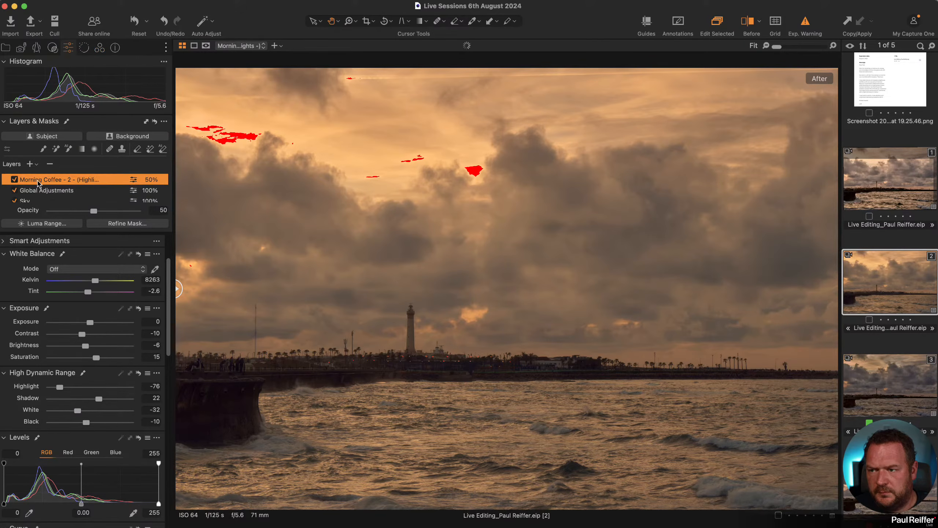
click(73, 211)
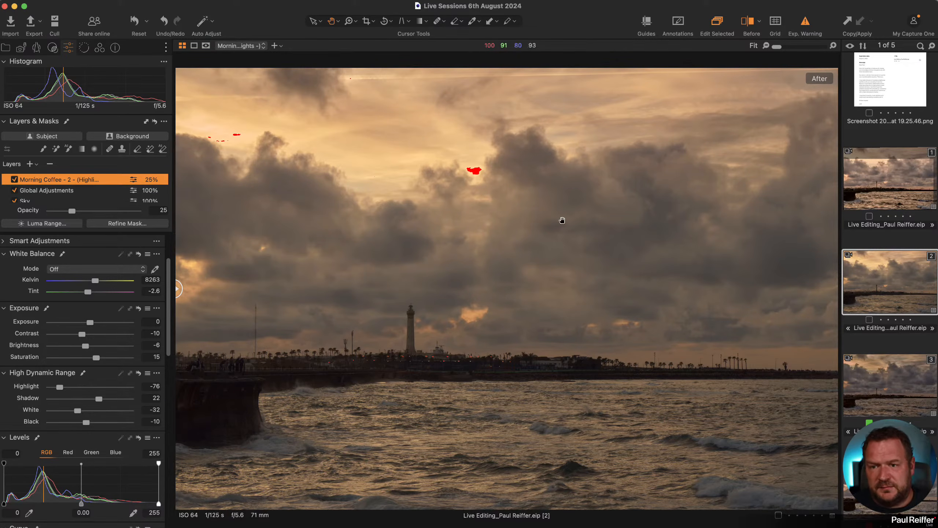
click(14, 180)
click(14, 180)
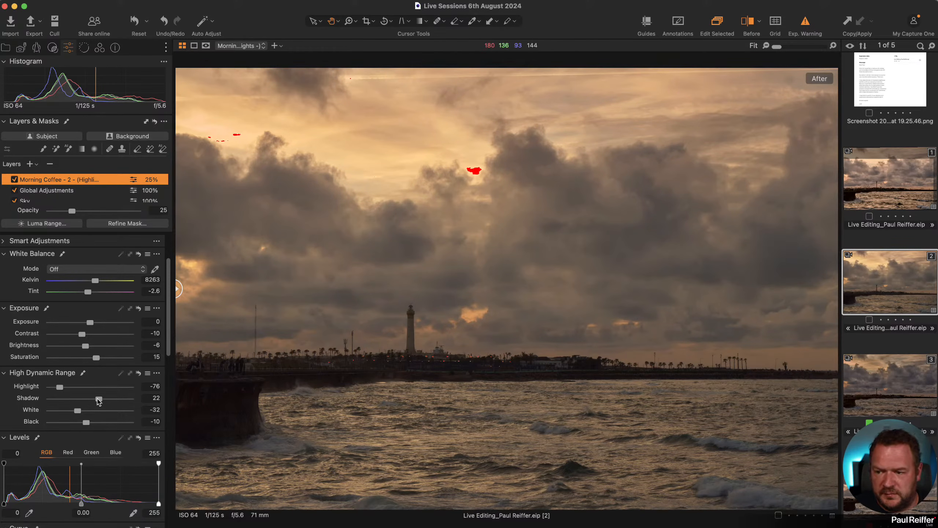
scroll(105, 438, down, 1)
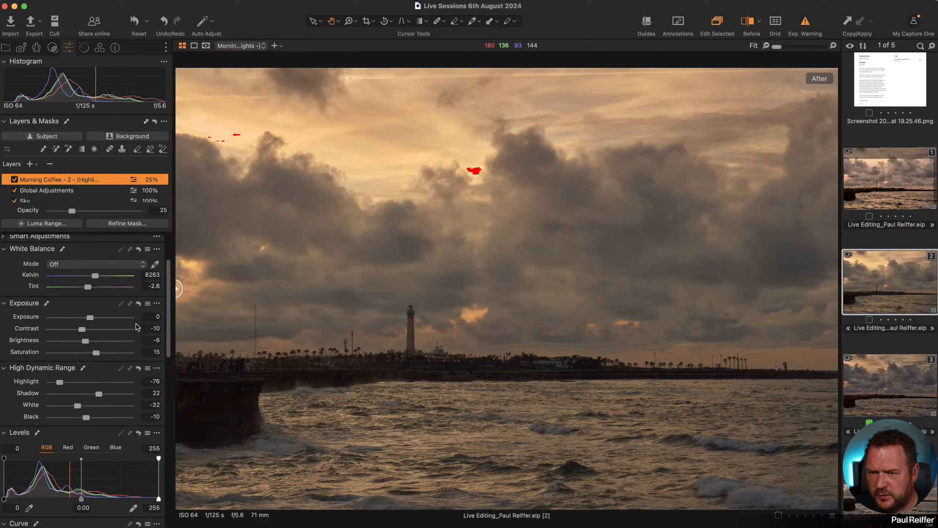
drag(72, 212, 67, 213)
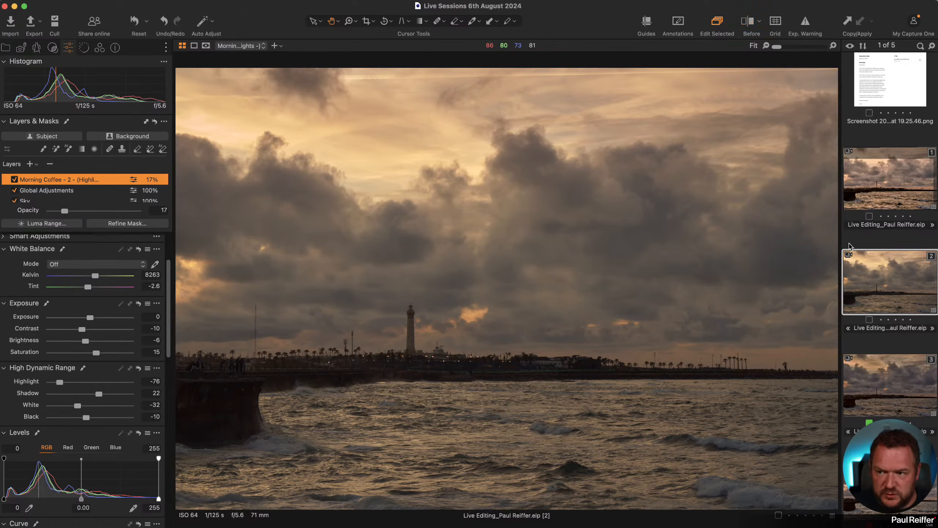
- Compare the seascape before and after editing in split view, toggling the exposure warning, and return to the full After image
key(y)
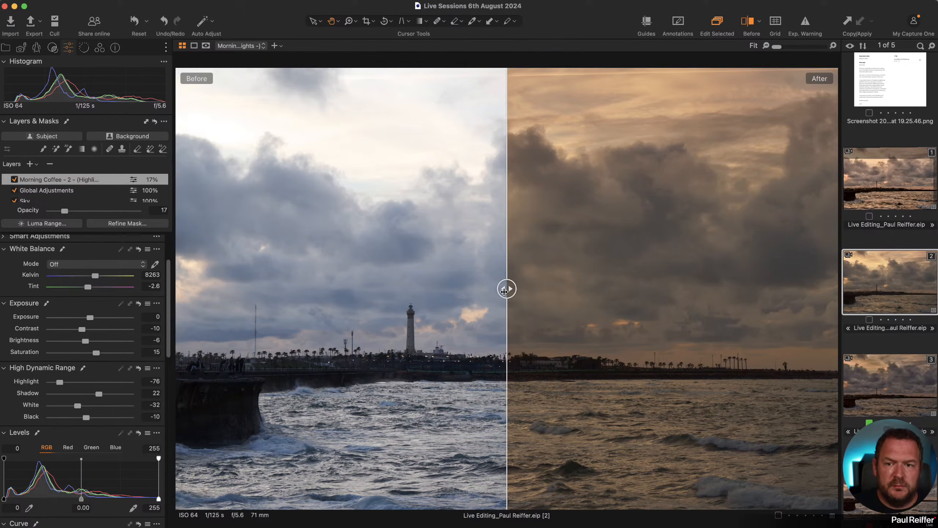
click(802, 29)
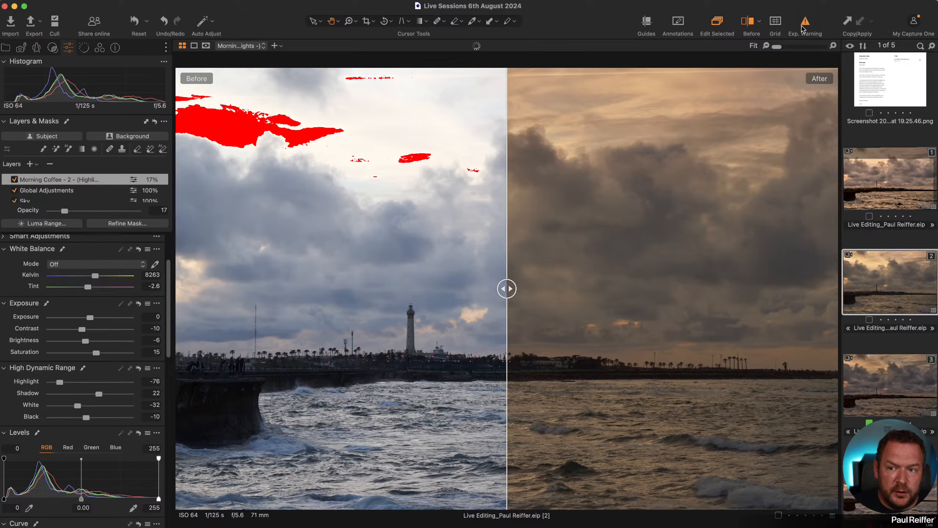
click(802, 26)
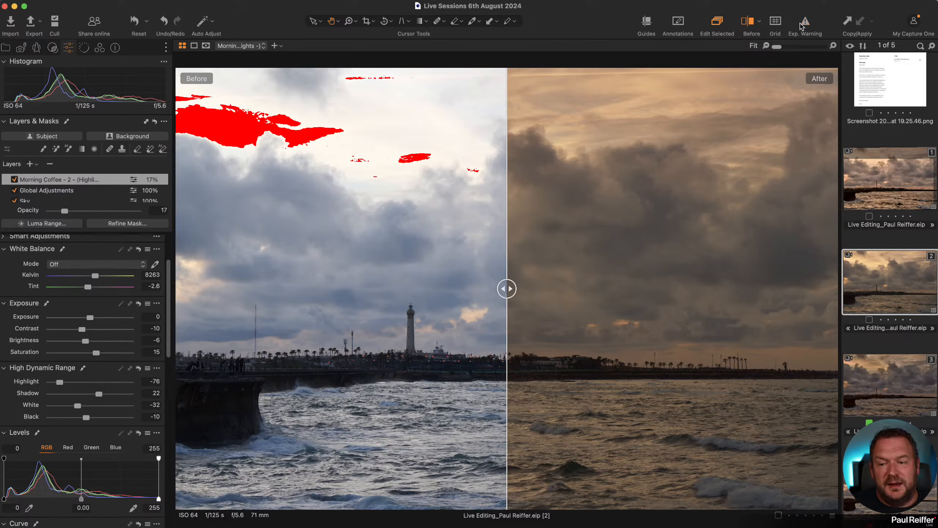
drag(506, 289, 174, 295)
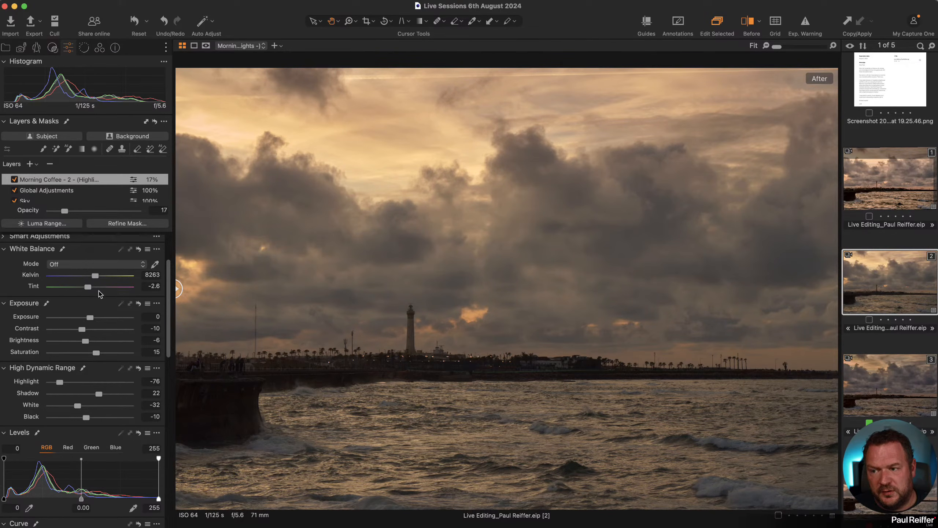
- Examine the Curve settings of the Morning Coffee 2 style layer
scroll(99, 293, down, 10)
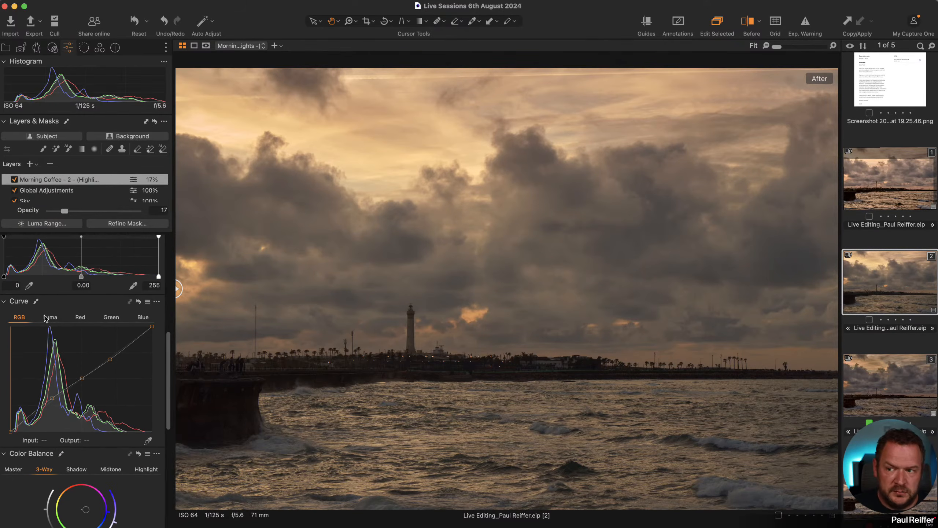
- Turn on exposure warnings and reshape the RGB curve of the Global Adjustments layer to lift the darker midtones
click(63, 192)
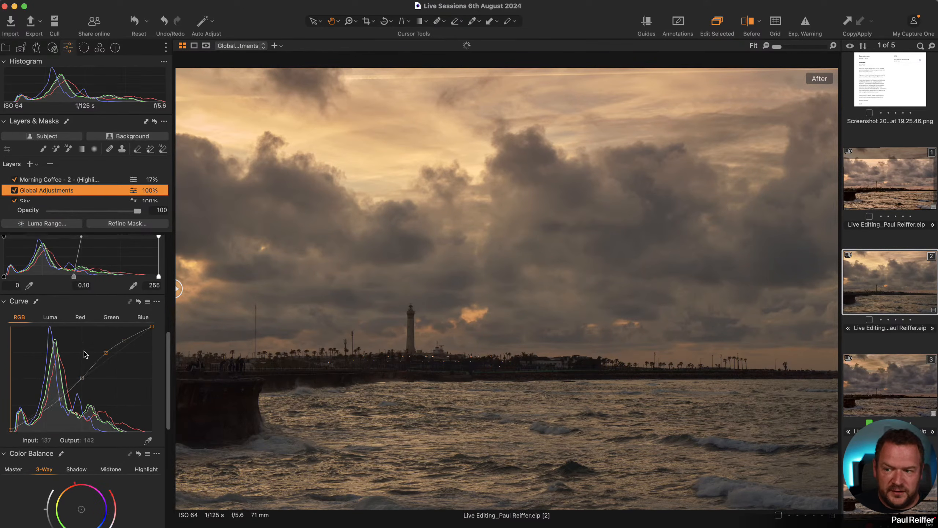
click(805, 23)
mouse_move(61, 402)
mouse_down()
mouse_move(77, 376)
mouse_move(48, 406)
mouse_up()
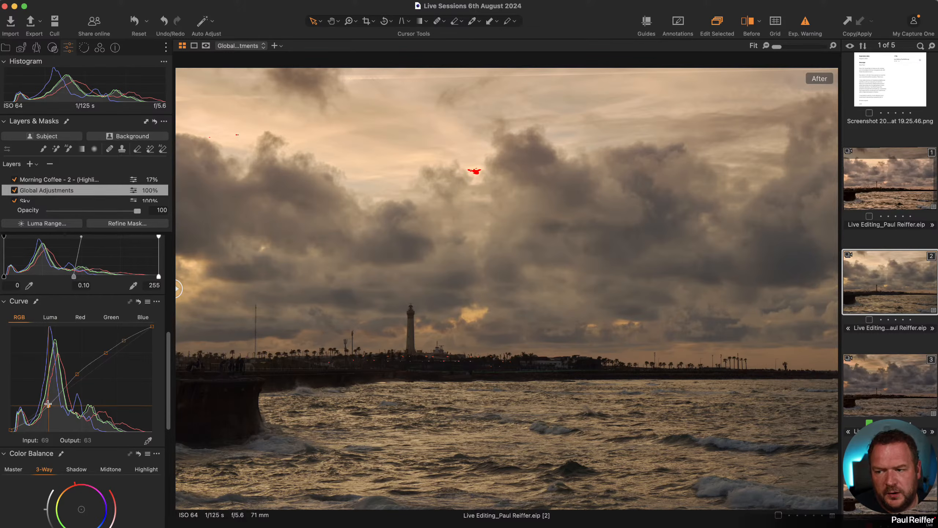
click(26, 421)
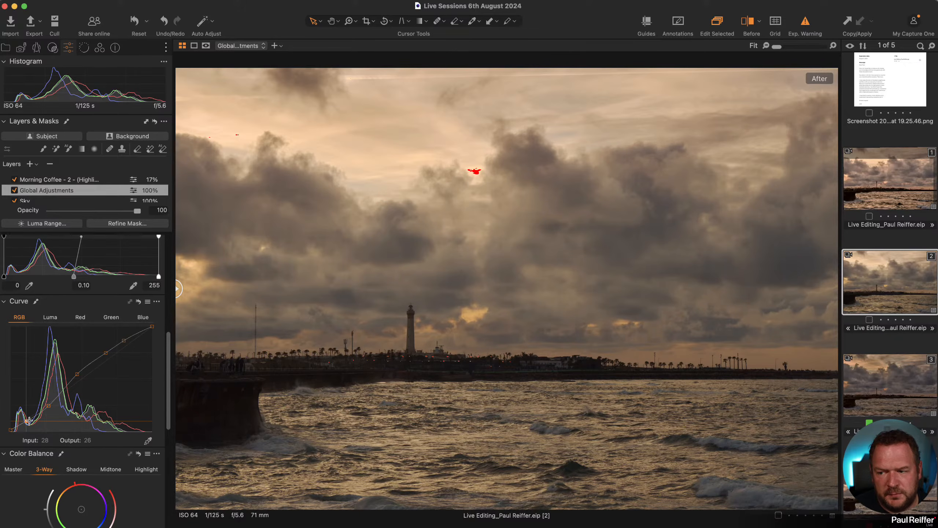
drag(48, 407, 46, 400)
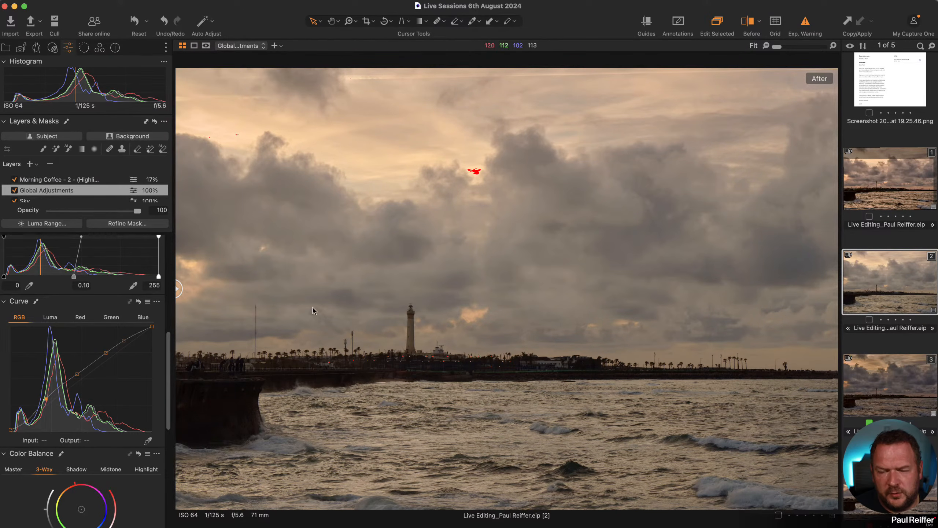
- Compare the second variant with the first, and try a 1x2 crop framing the lower sky, lighthouse and sea
click(888, 191)
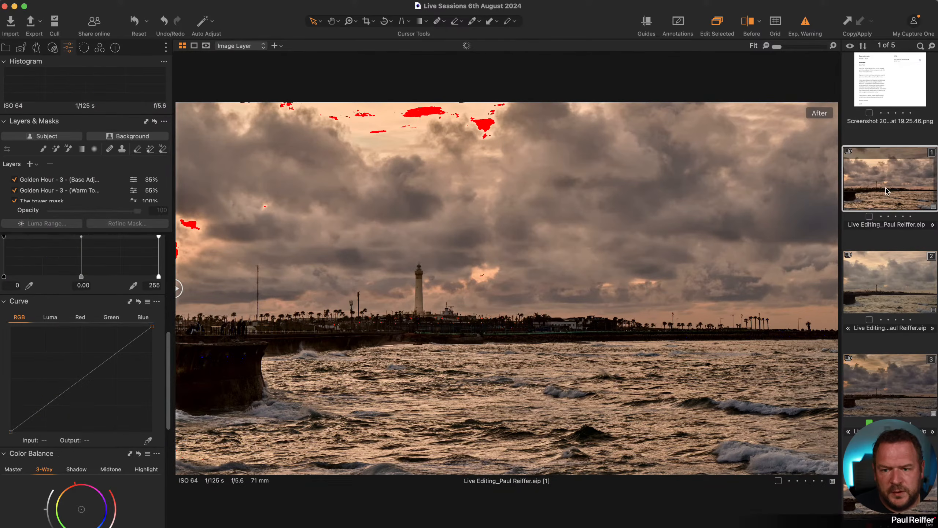
click(899, 286)
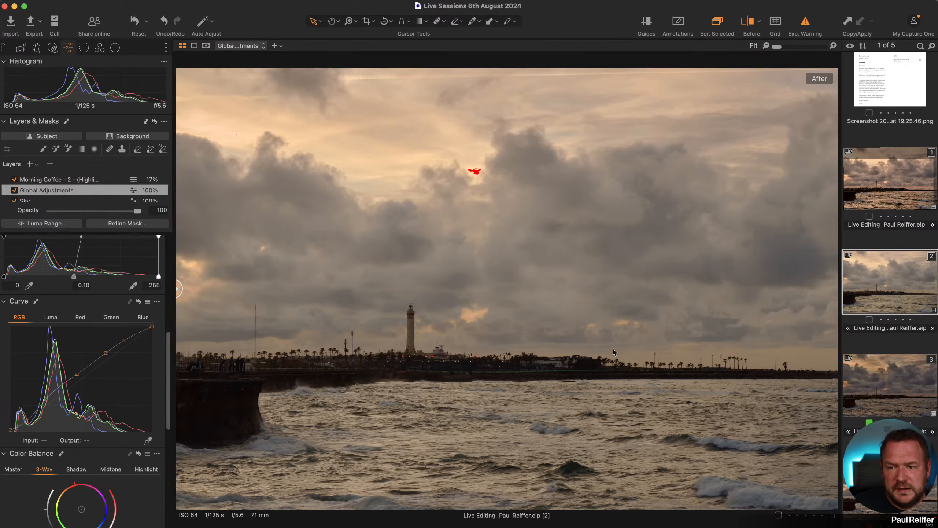
click(367, 22)
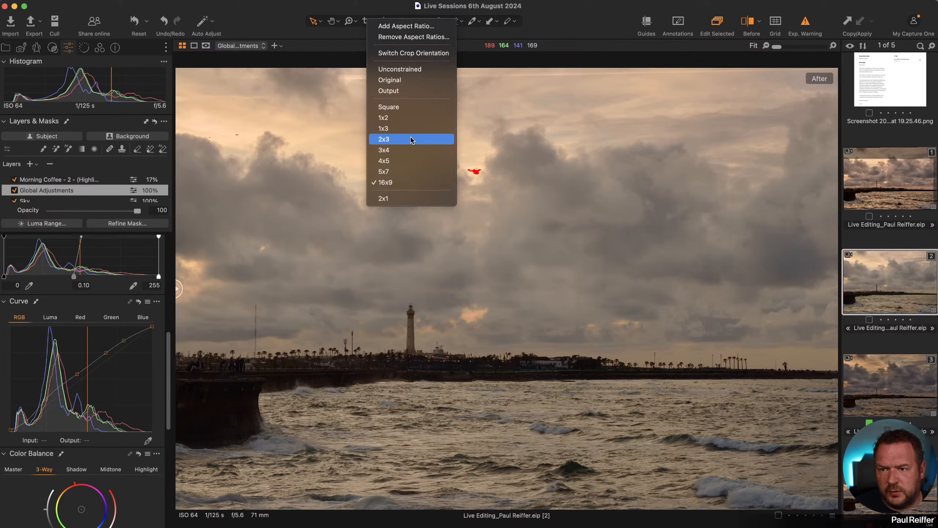
click(414, 117)
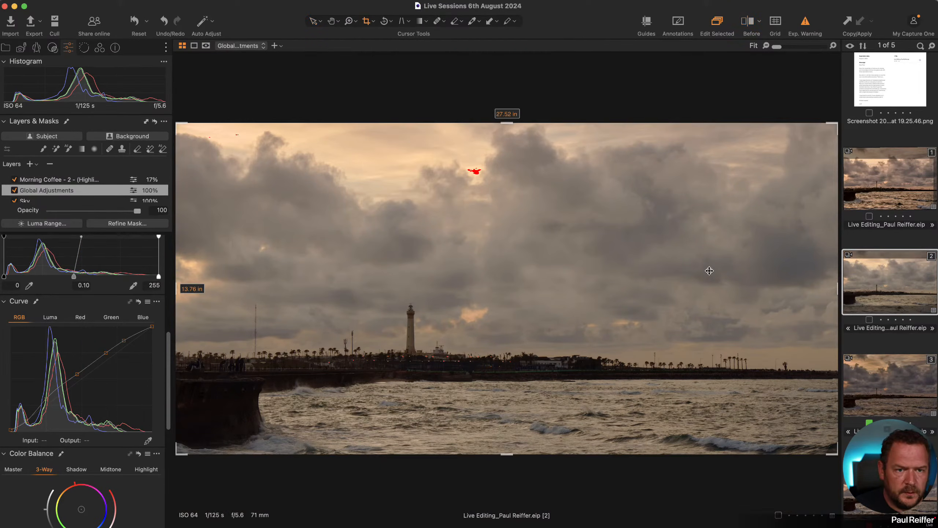
drag(645, 271, 646, 287)
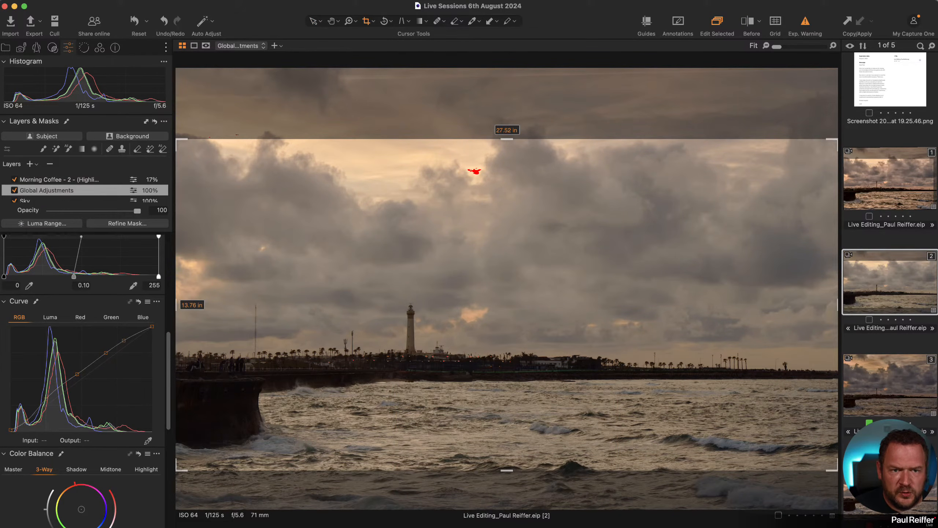
drag(507, 296, 508, 328)
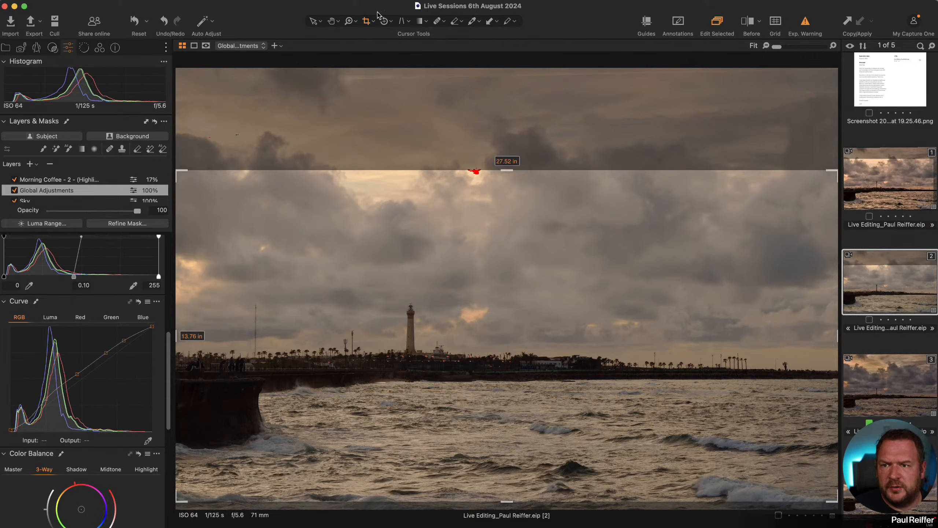
- Try a 2x3 crop, moved to the photo's left edge and reduced to about 20 x 13.34 in around the lighthouse
click(367, 21)
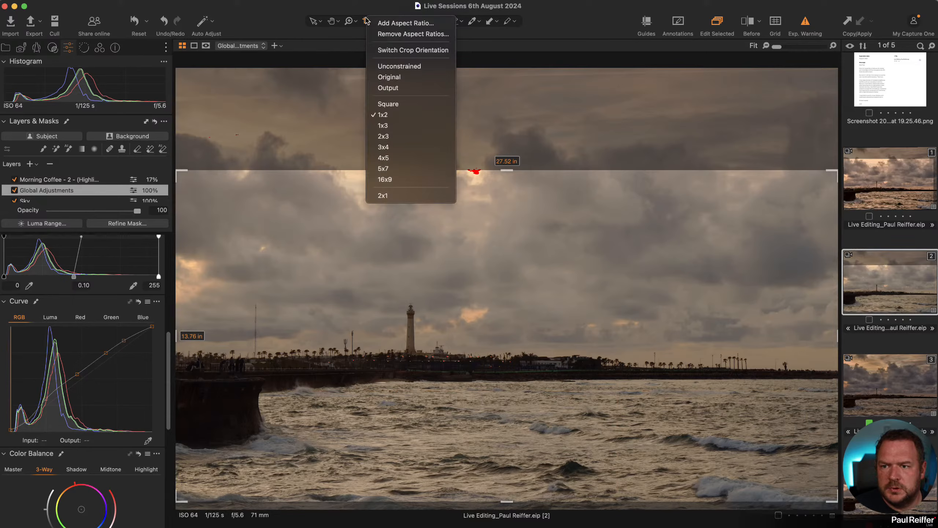
click(533, 300)
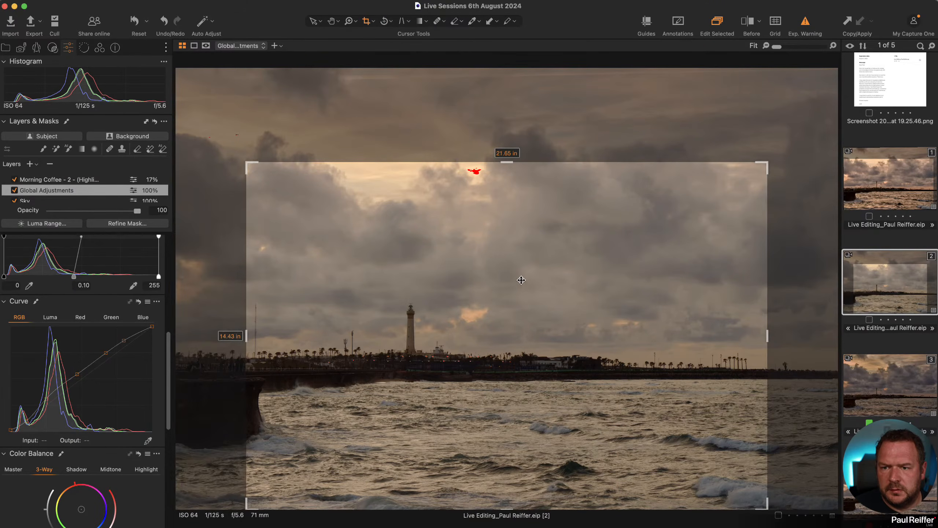
drag(550, 277, 480, 277)
drag(695, 167, 657, 189)
- Crop the photo to 16x9 at about 27.00 x 15.19 in, keeping the lower-left pier and sea and trimming the upper sky
click(365, 22)
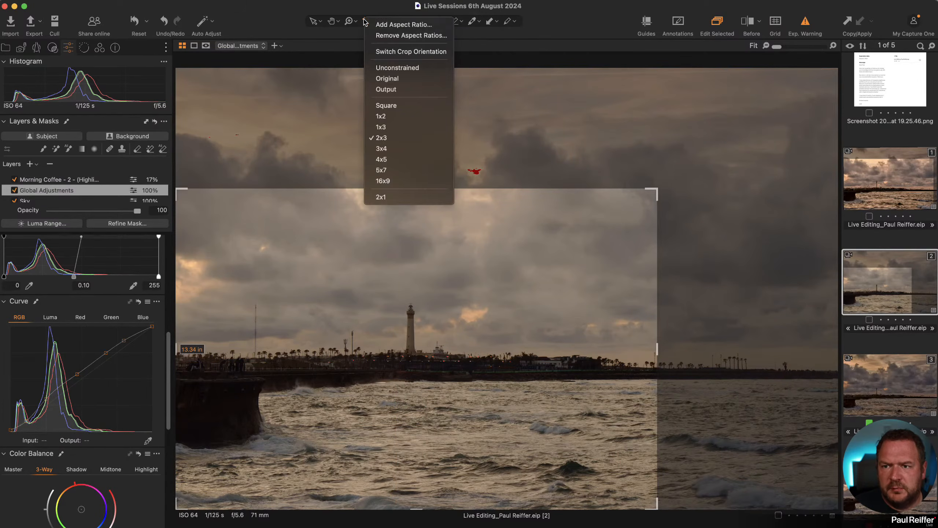
click(421, 177)
drag(446, 278, 444, 343)
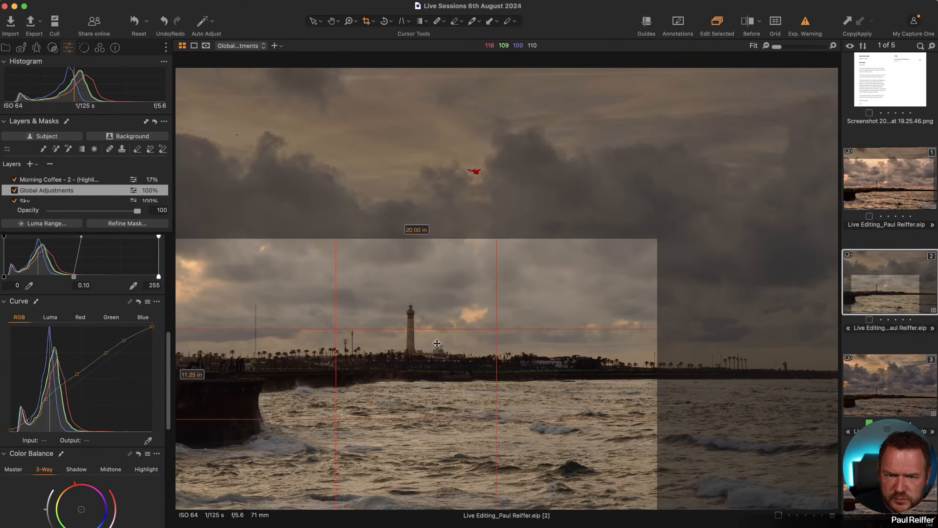
drag(655, 244, 821, 164)
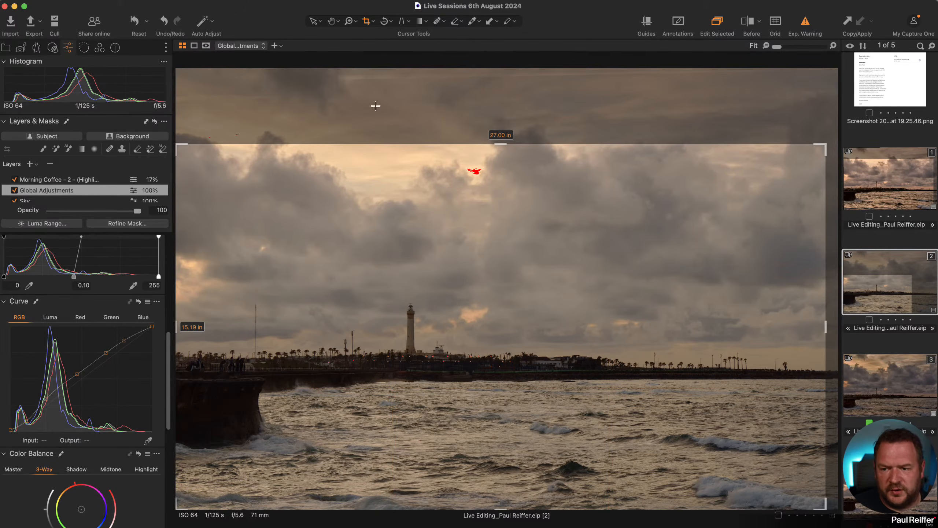
click(313, 21)
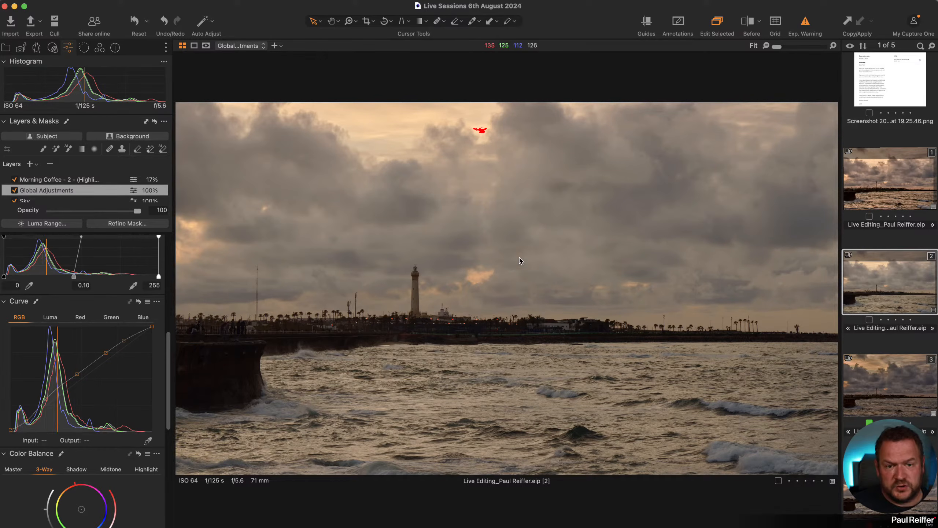
- Compare the cropped variant with the first one, and raise the RGB curve's midtones and brighter tones on the Global Adjustments layer
key(Up)
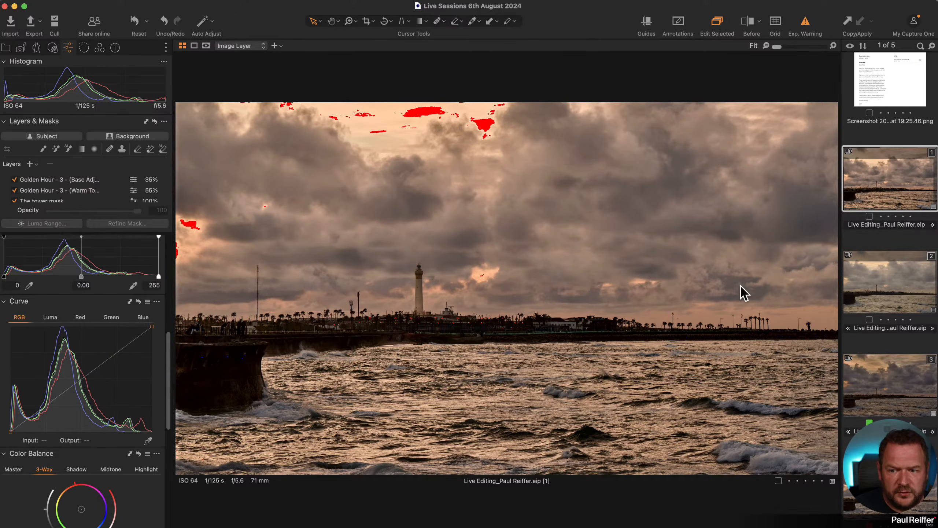
click(890, 285)
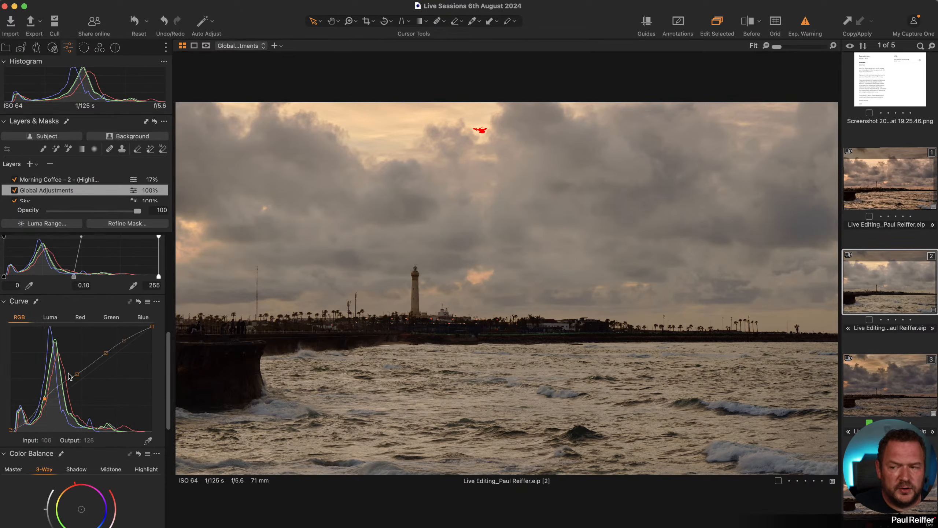
drag(76, 374, 105, 349)
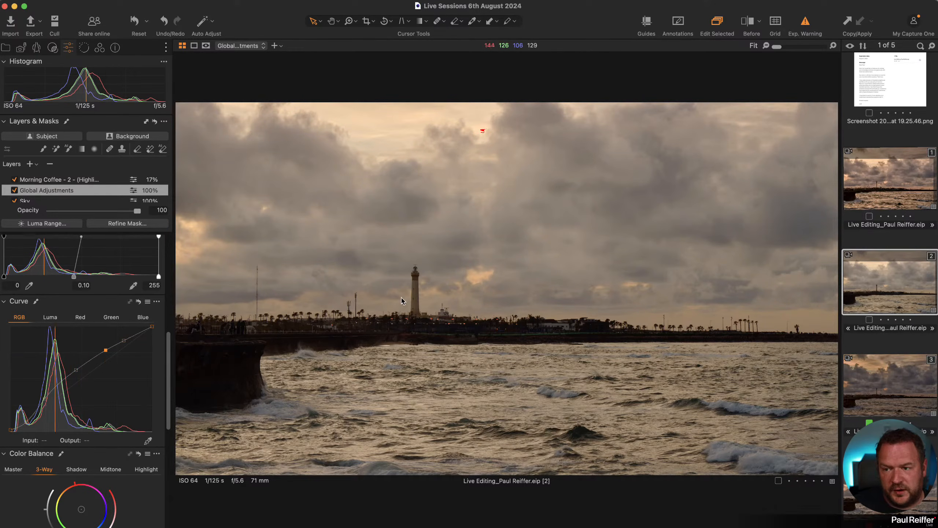
- Set Clarity to 26 and Structure to 6 with the Natural method on the Global Adjustments layer
scroll(100, 335, down, 10)
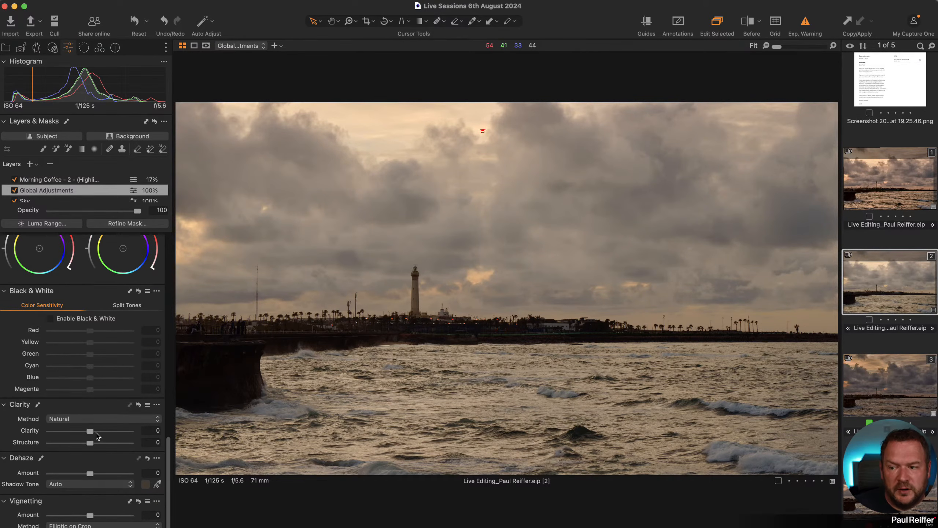
click(98, 431)
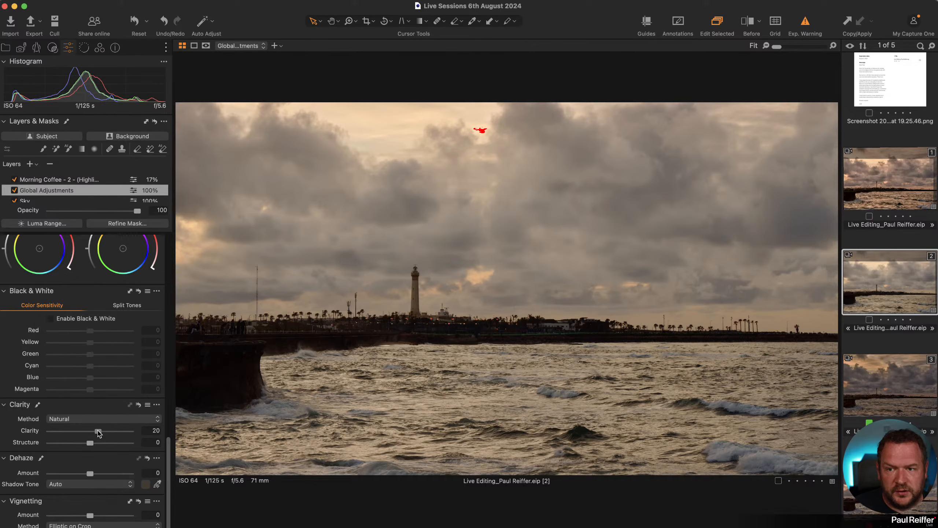
drag(98, 431, 102, 431)
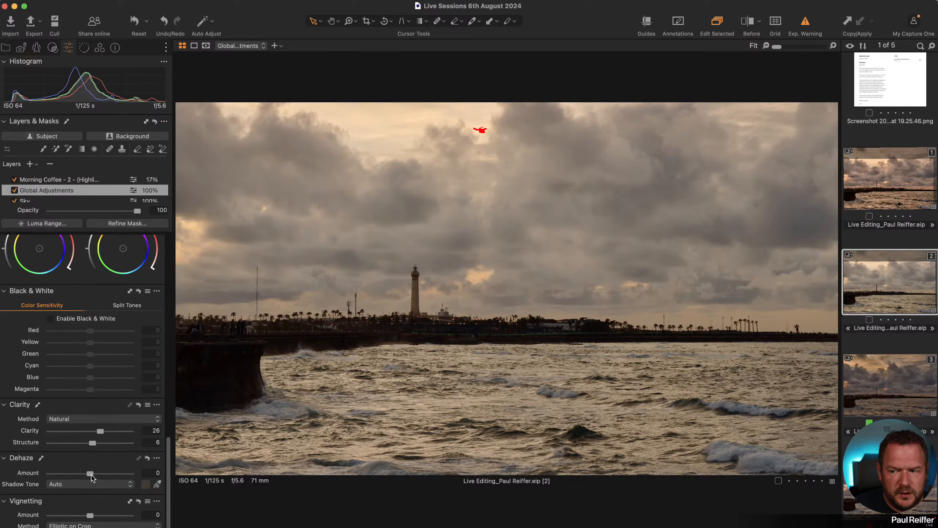
- Pick the Dehaze shadow tone from the clouds near the lighthouse and set the Dehaze amount to 7
drag(93, 474, 97, 476)
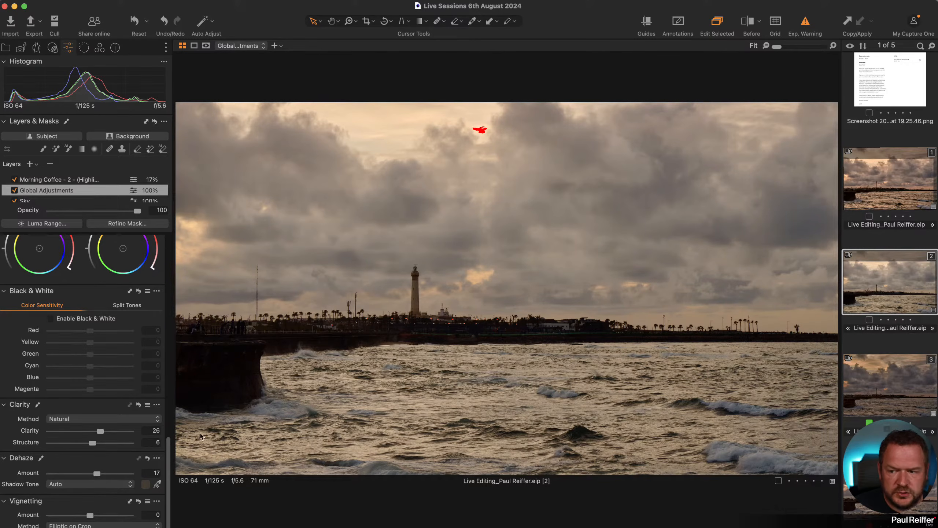
click(157, 484)
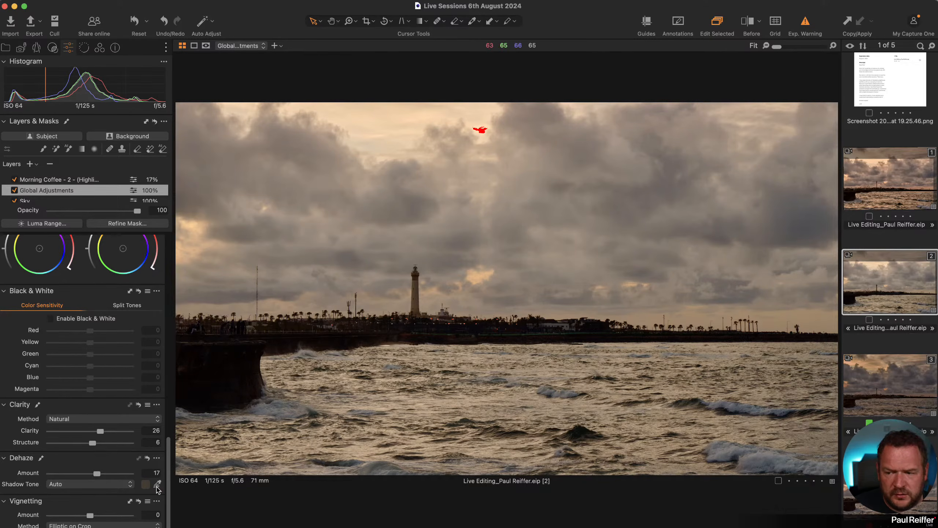
click(451, 263)
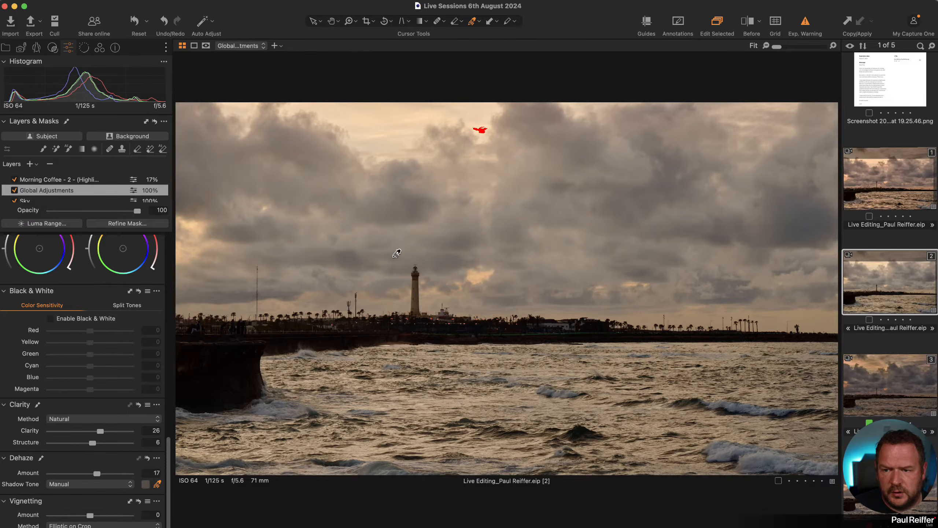
drag(98, 474, 94, 477)
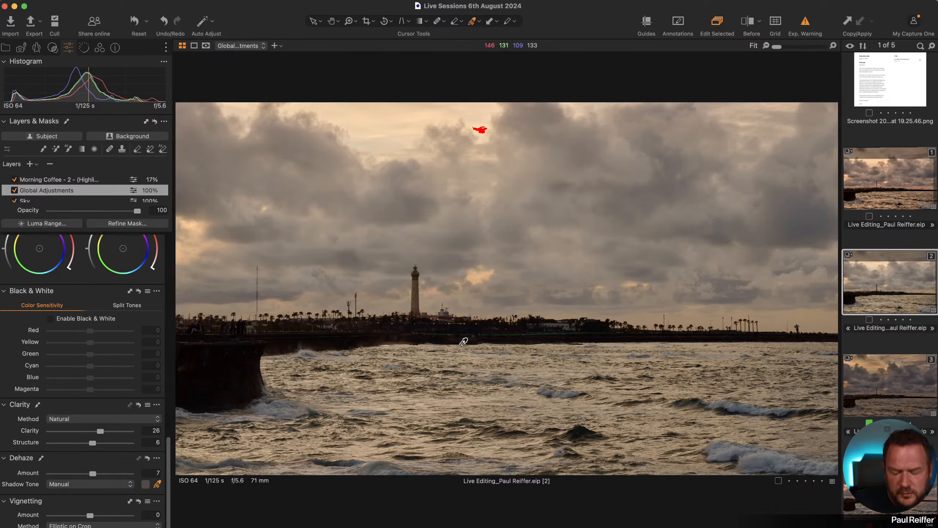
- Examine the lighthouse and shoreline at 100% and review the layer's Levels, Curve and Color Balance settings
key(h)
double_click(422, 321)
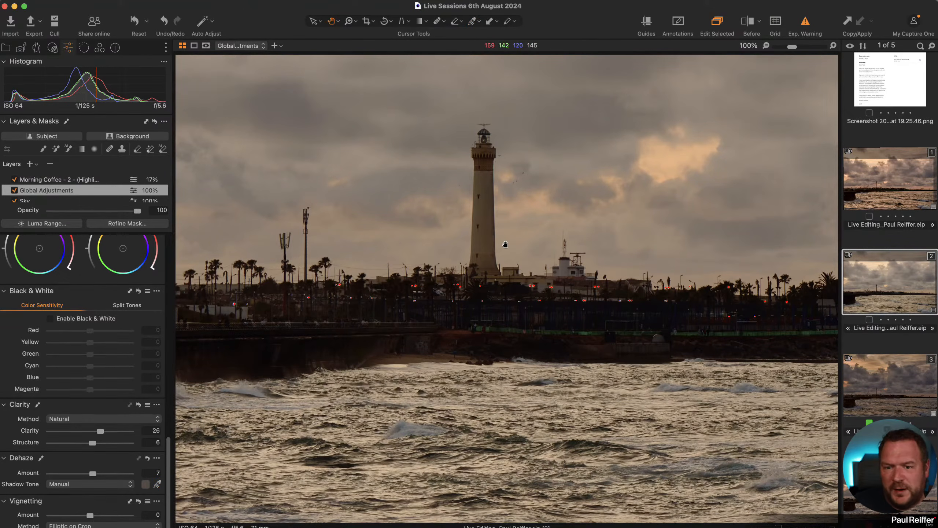
scroll(85, 280, up, 5)
scroll(85, 280, up, 1)
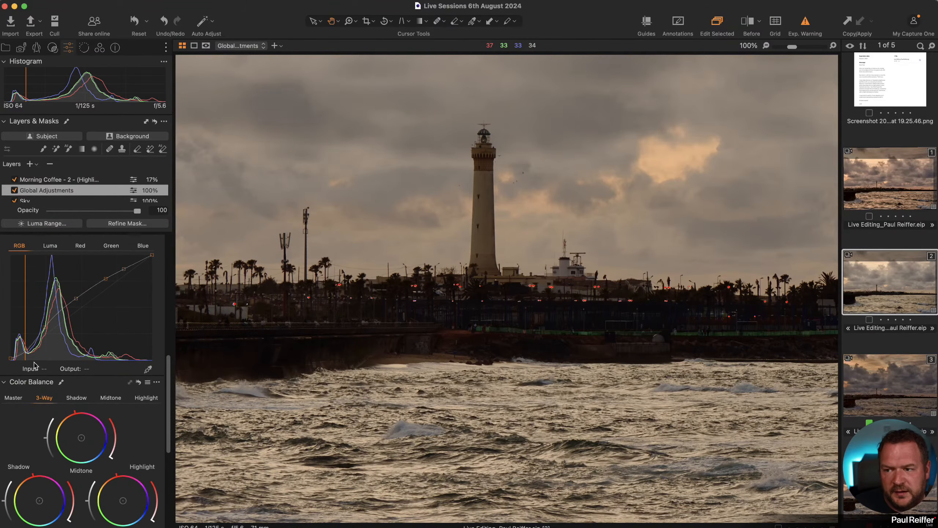
scroll(50, 388, up, 2)
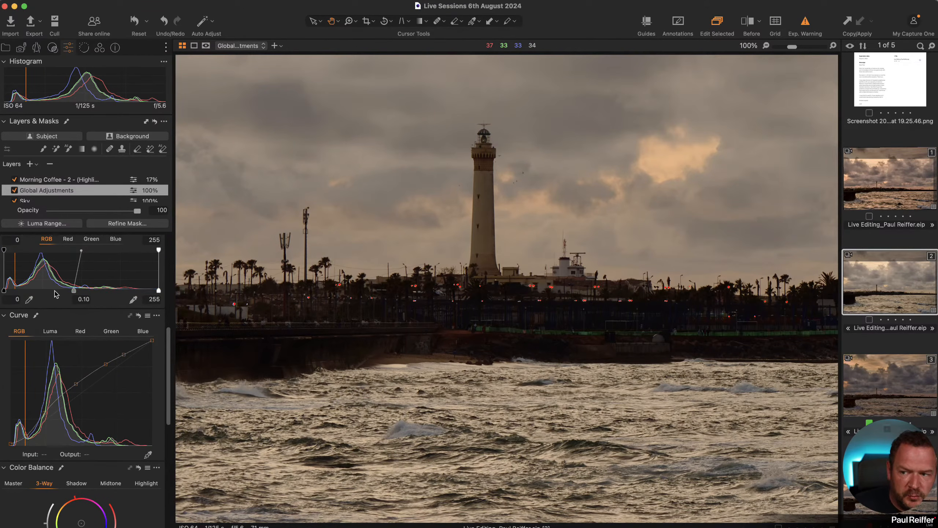
scroll(63, 291, down, 7)
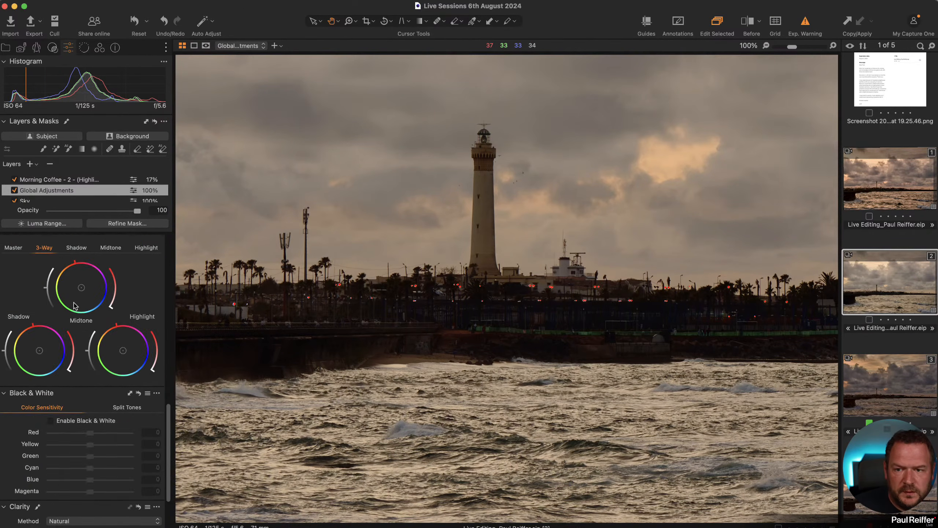
double_click(483, 289)
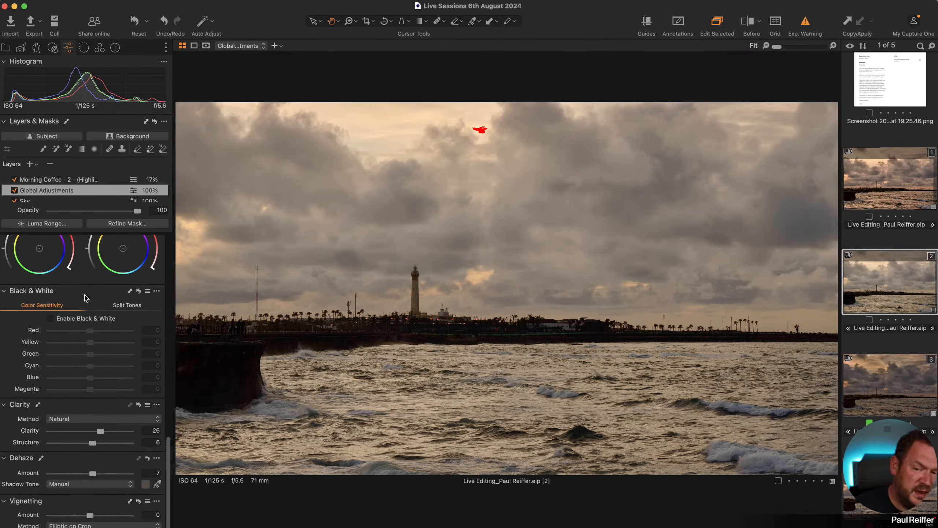
- Tint the 3-Way Color Balance with warm yellow-orange highlights, slightly blue shadows and slightly pinkish-red midtones
scroll(85, 298, up, 3)
scroll(98, 329, up, 2)
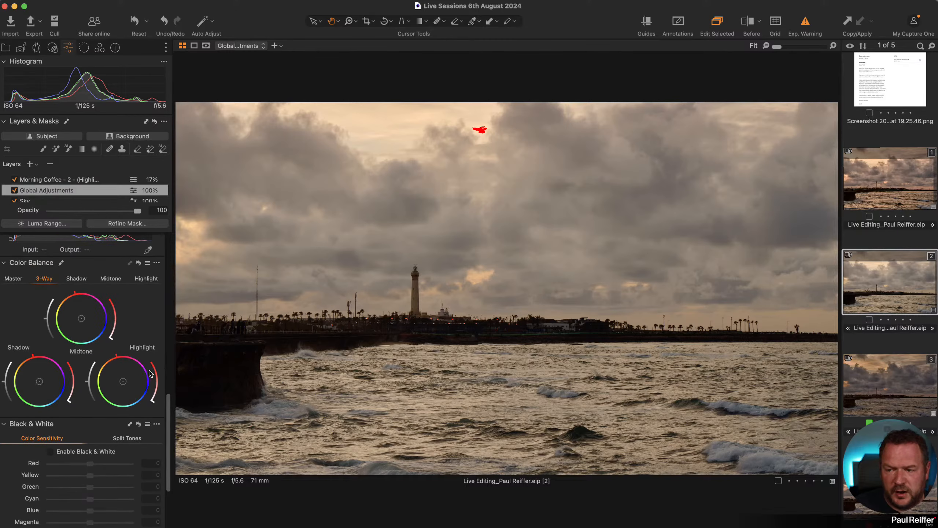
drag(123, 381, 117, 377)
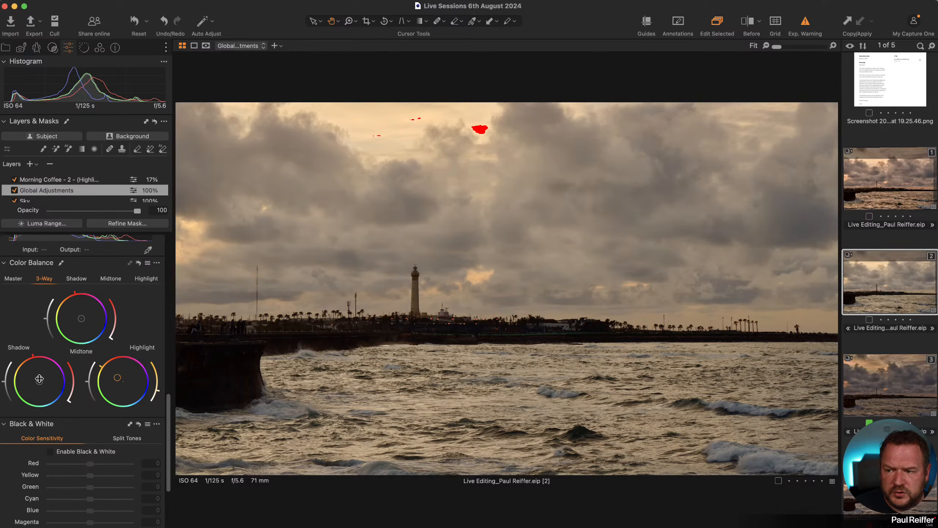
drag(40, 380, 42, 383)
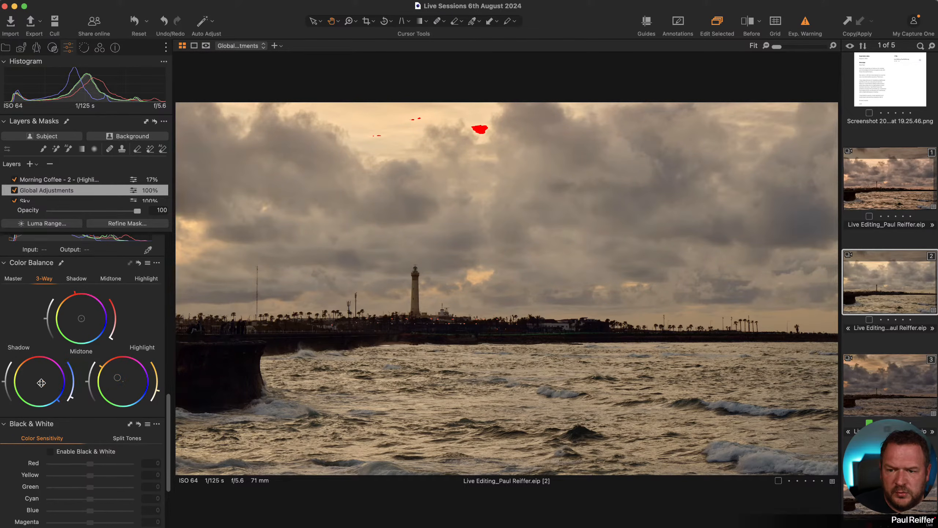
drag(83, 318, 82, 315)
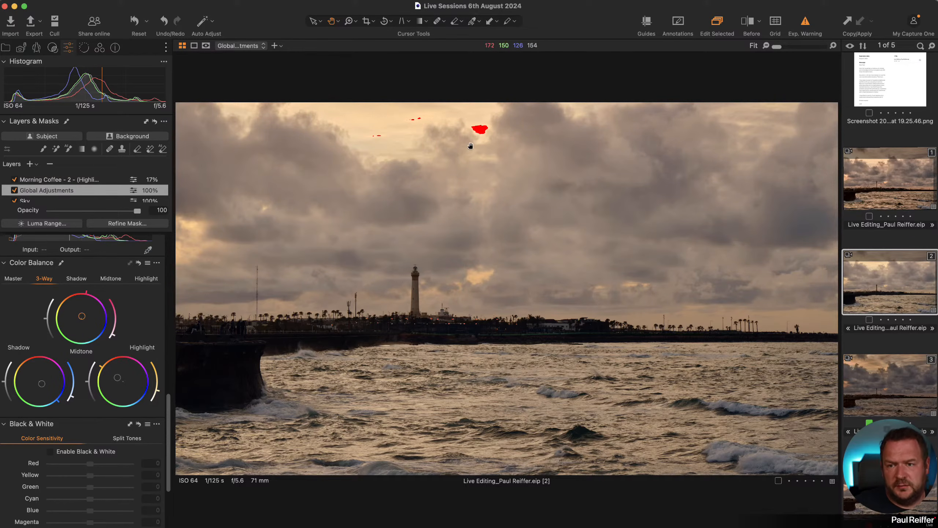
- Examine the Sky layer's effect on the image, its tonal adjustments and its mask coverage
click(42, 200)
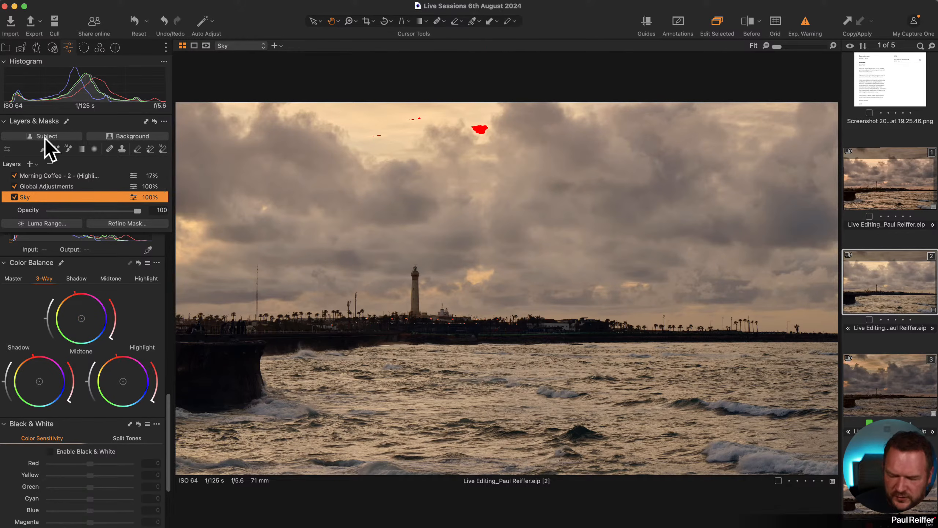
click(14, 177)
click(15, 198)
click(15, 197)
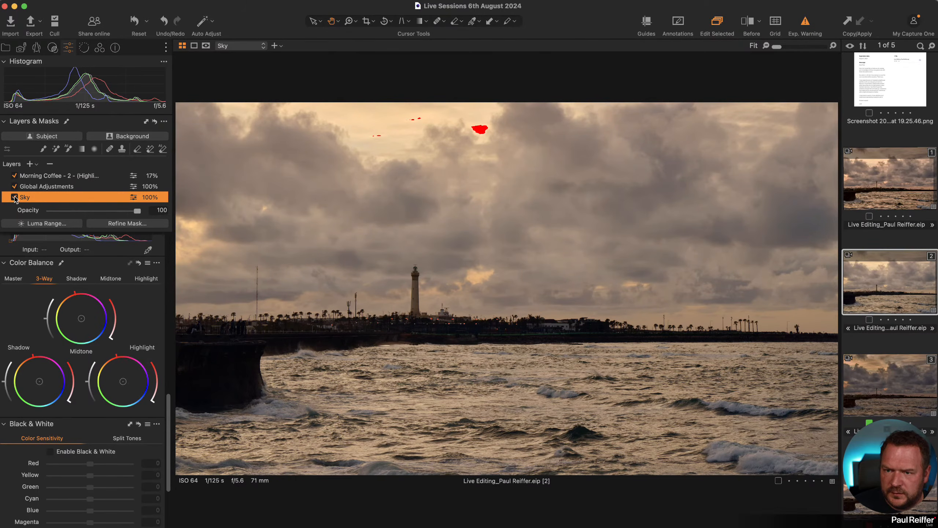
scroll(85, 283, up, 6)
scroll(91, 278, up, 6)
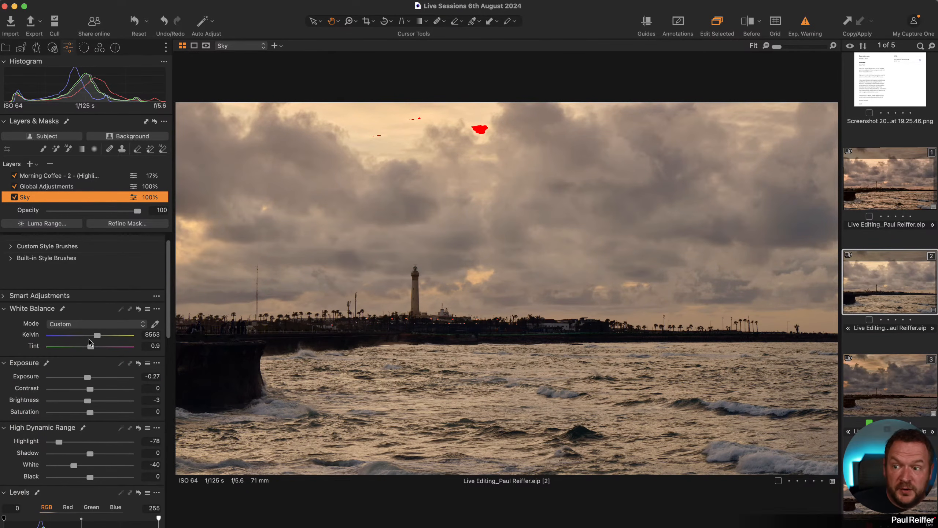
key(m)
key(m)
key(m)
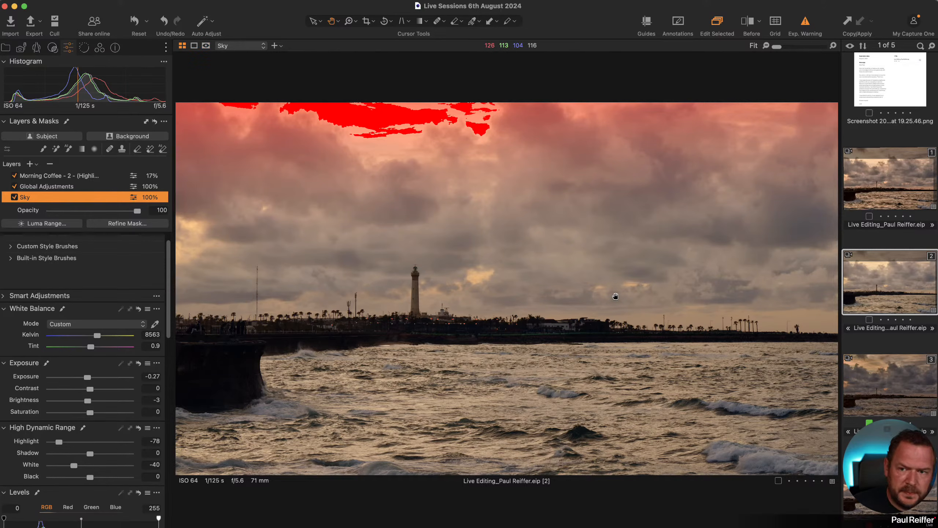
key(m)
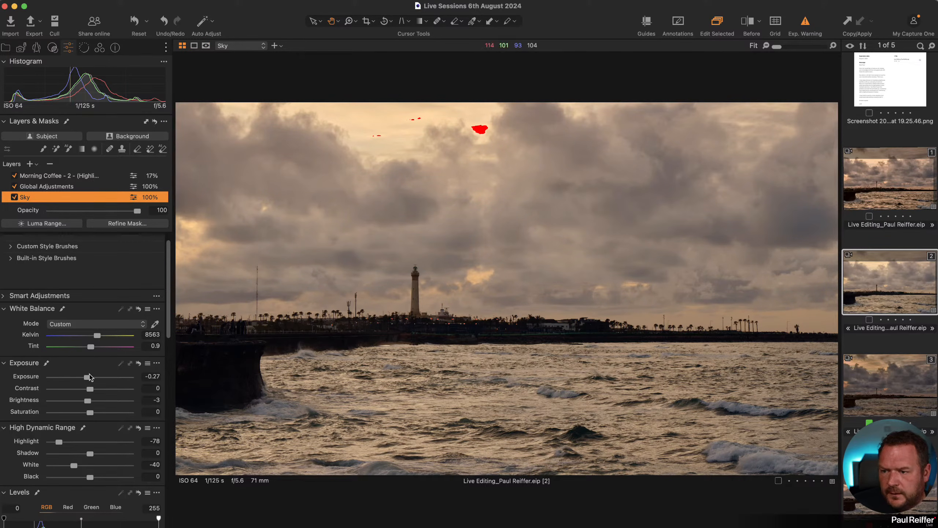
- Set Exposure to -0.52, Highlight to -99 and White to -58 on the Sky layer, and turn off the exposure warning
drag(88, 378, 84, 378)
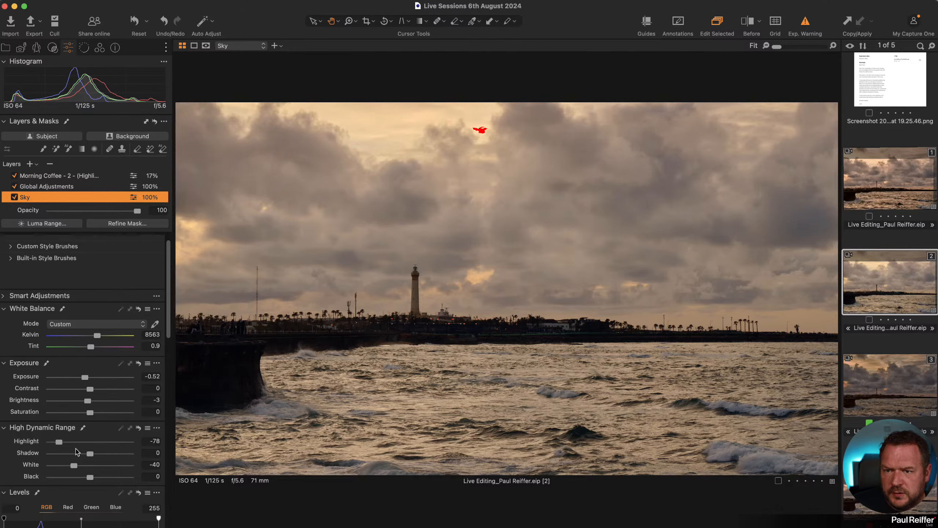
mouse_move(58, 444)
mouse_down()
mouse_move(67, 469)
mouse_move(51, 442)
mouse_up()
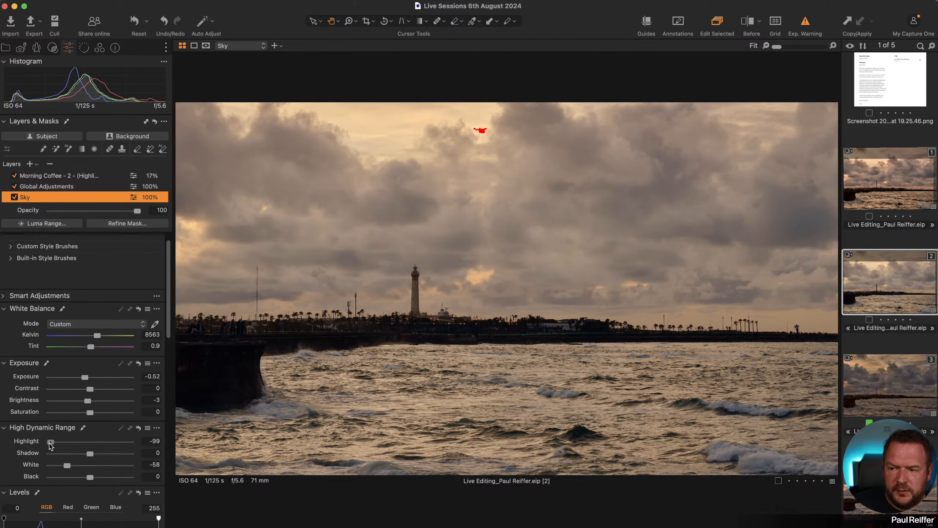
click(806, 23)
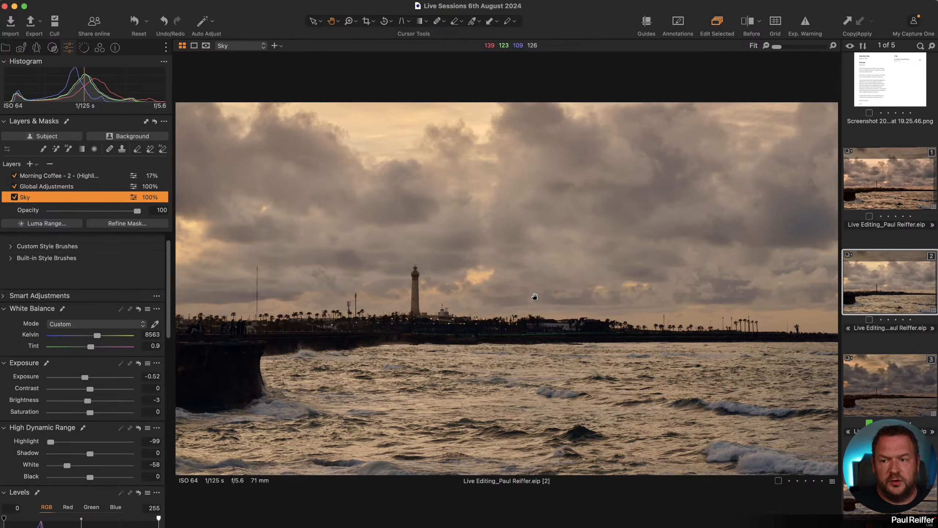
- Compare the first and second lighthouse variants, and inspect the second variant's lighthouse and shoreline at 100%
click(886, 178)
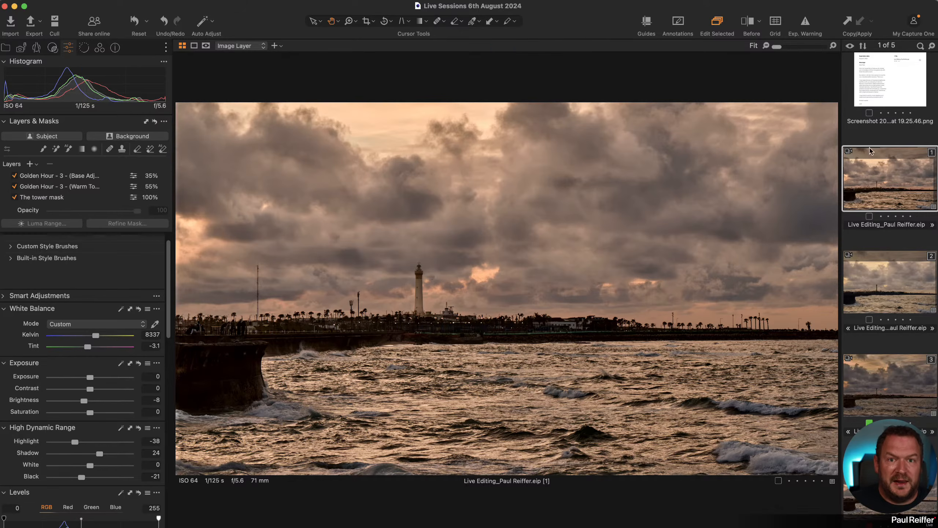
key(Down)
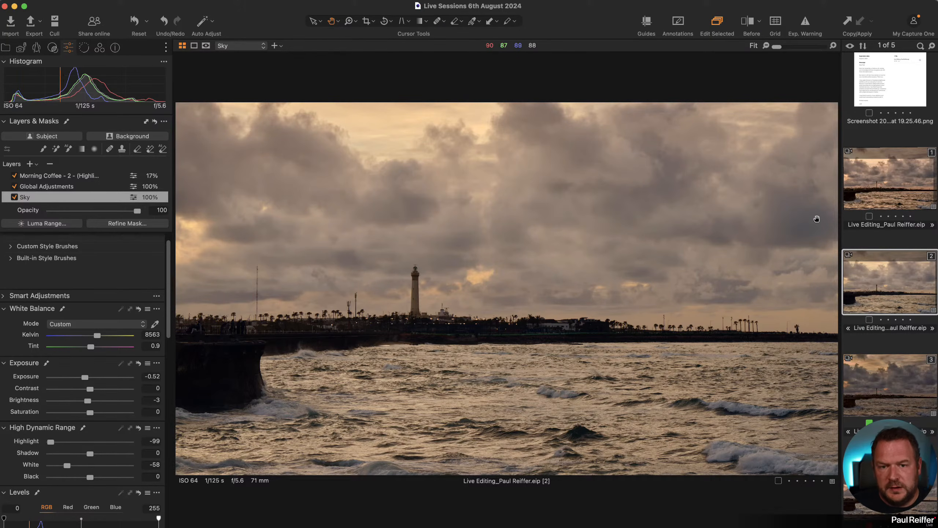
click(886, 186)
click(885, 267)
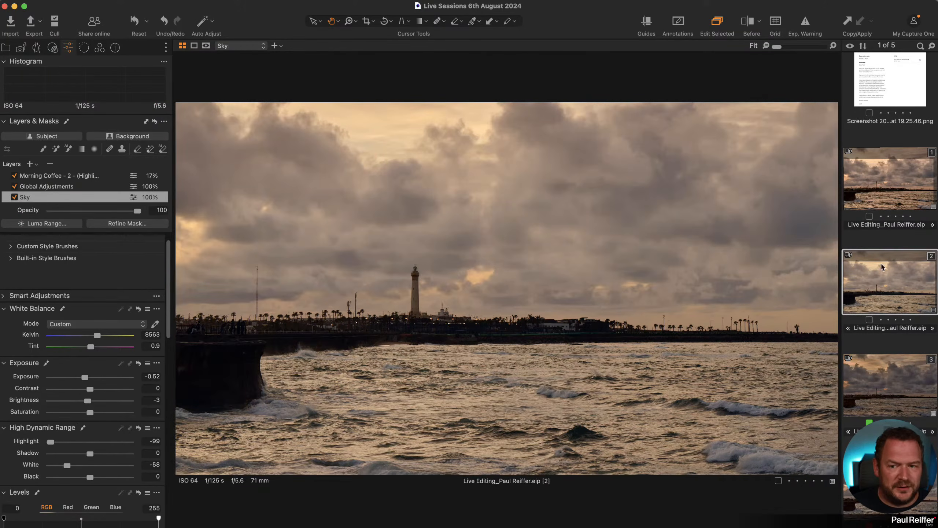
click(471, 324)
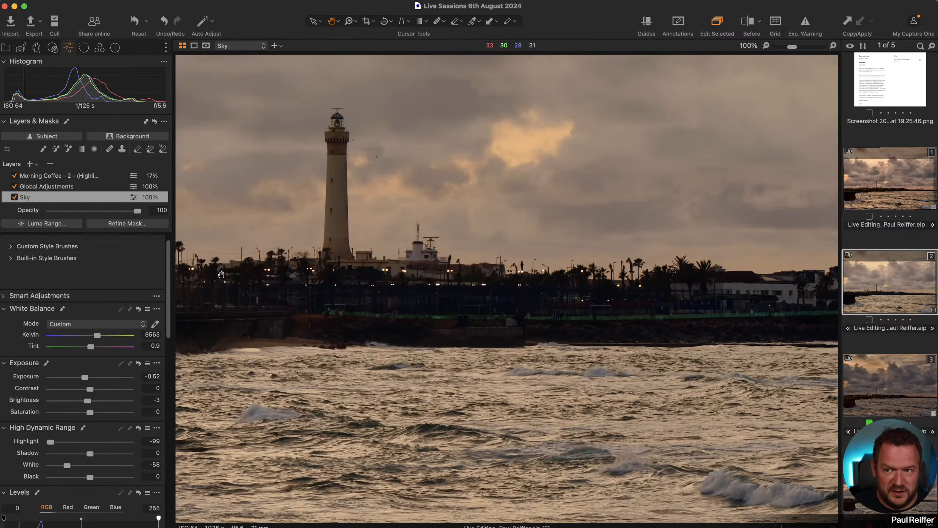
- Set the Global Adjustments layer's white balance to 8767 Kelvin with a Tint of -0.2, viewing the whole image
click(76, 187)
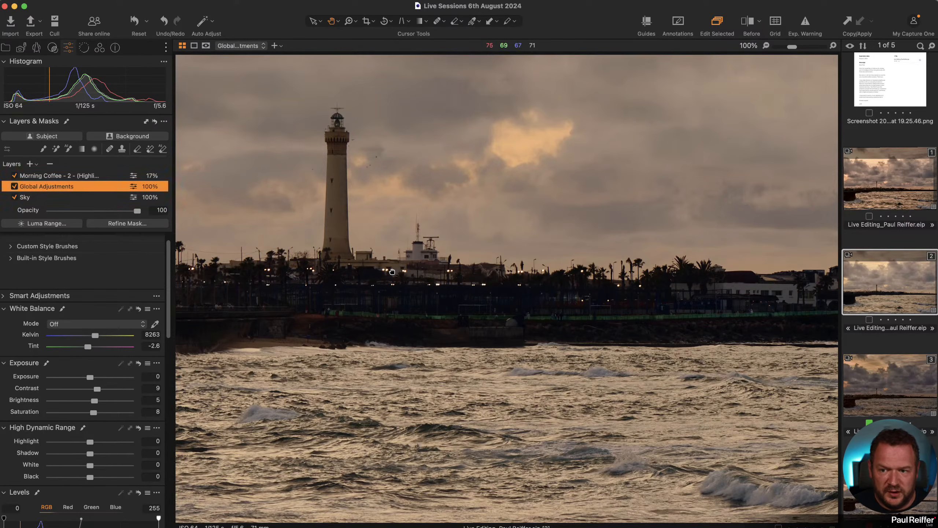
key(super+0)
drag(95, 337, 91, 349)
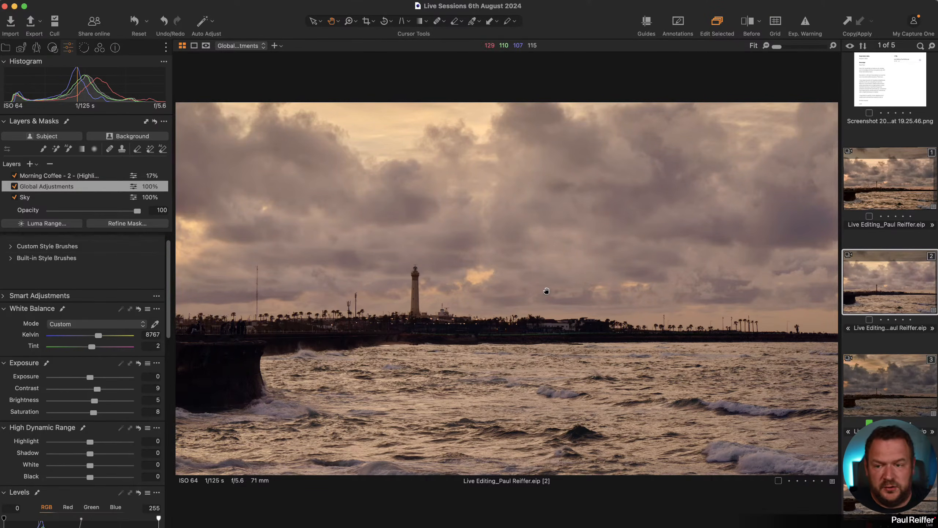
drag(91, 349, 90, 351)
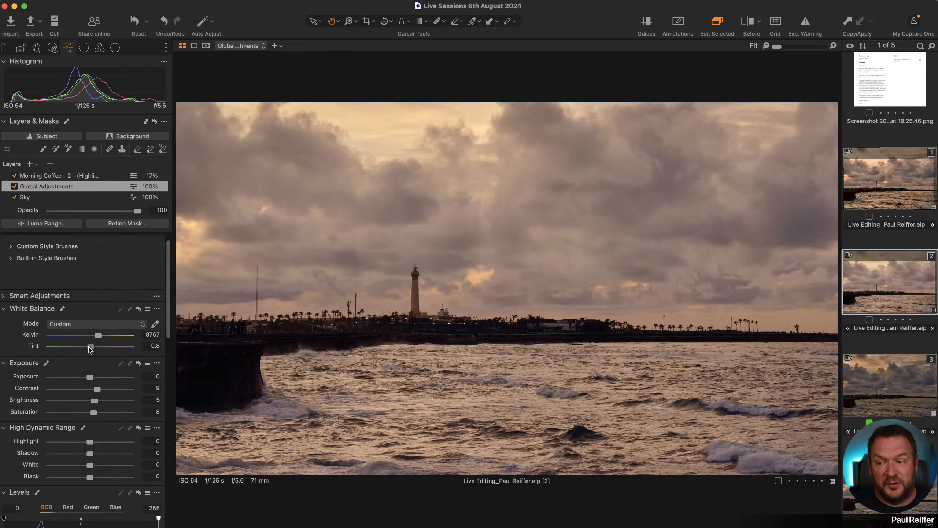
- Compare the second lighthouse variant before and after editing in split view, and review the Global Adjustments layer's settings
key(shift+y)
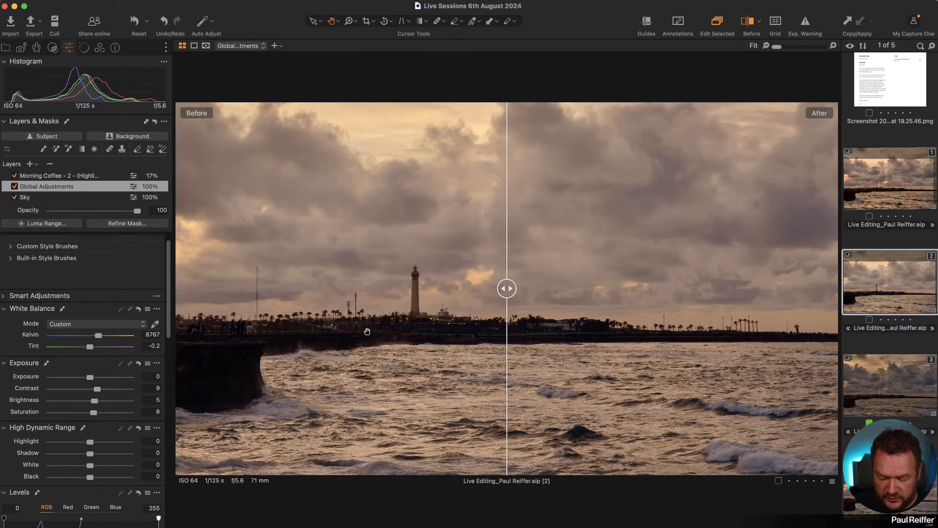
drag(508, 302, 177, 289)
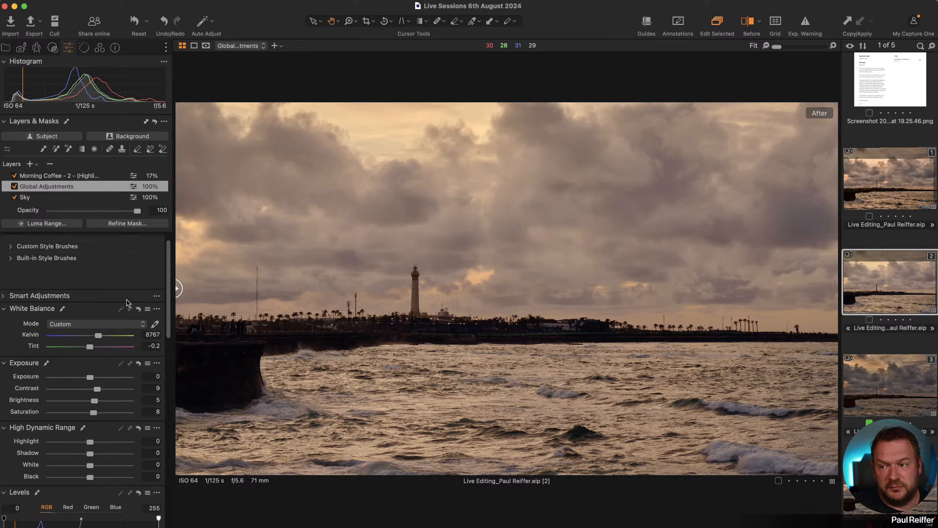
scroll(68, 412, down, 10)
scroll(86, 383, down, 6)
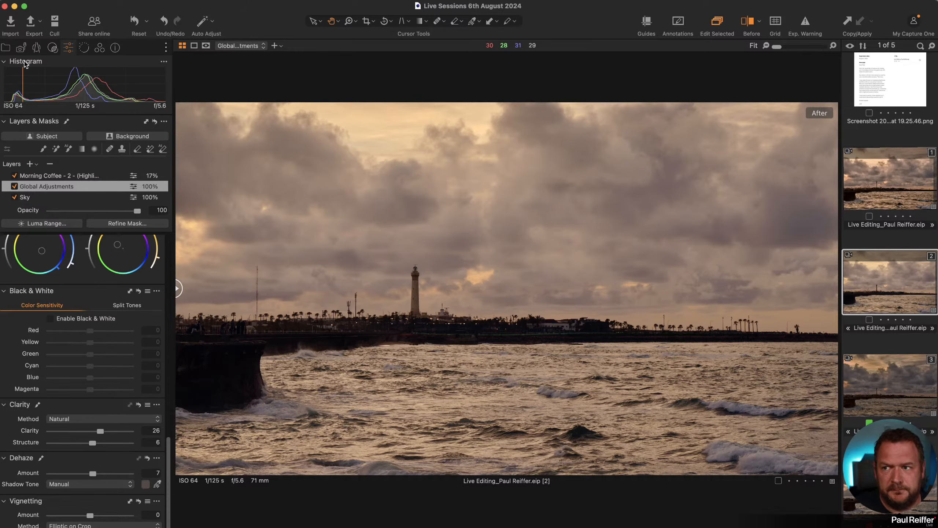
- Switch to the user collection containing Holland-Sunset.eip and compare the windmill photo before and after its adjustments
click(6, 47)
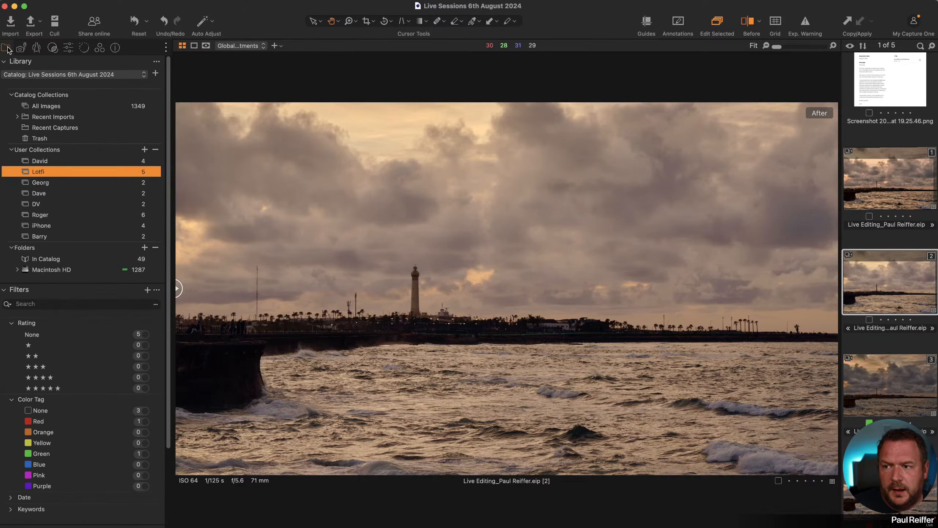
click(57, 185)
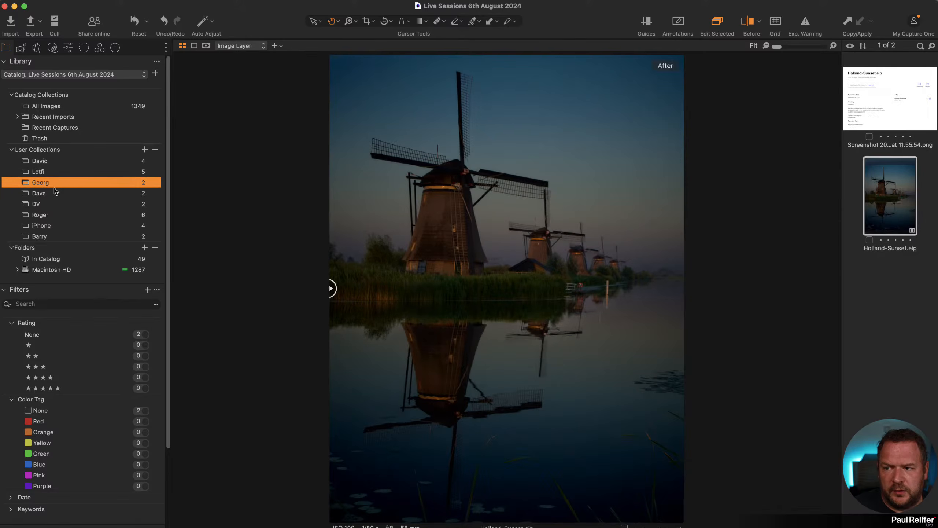
click(69, 47)
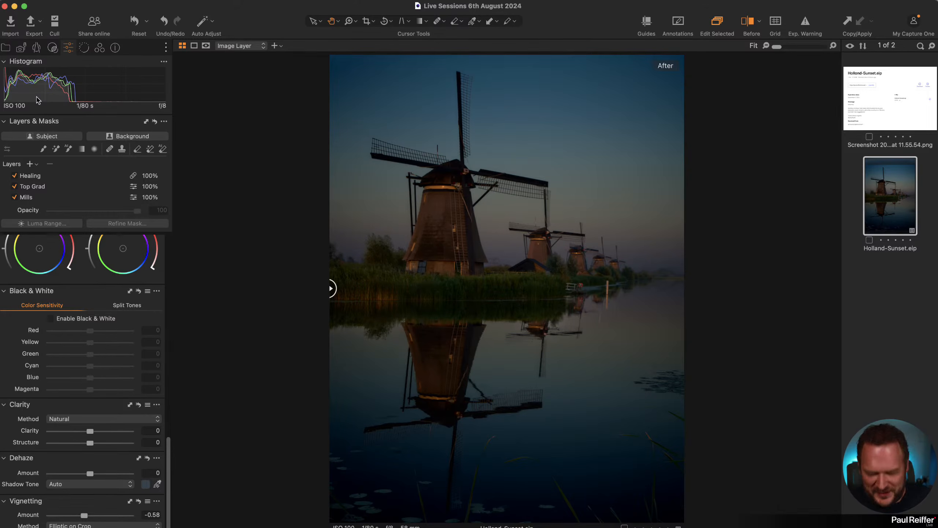
drag(332, 289, 864, 329)
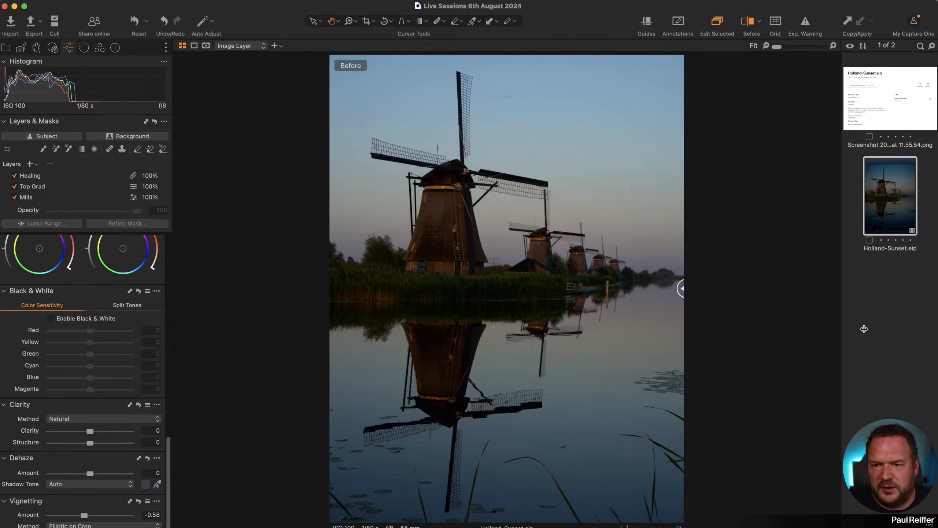
- Create a new unadjusted variant of Holland-Sunset.eip and return to the first, edited variant
right_click(881, 193)
click(916, 227)
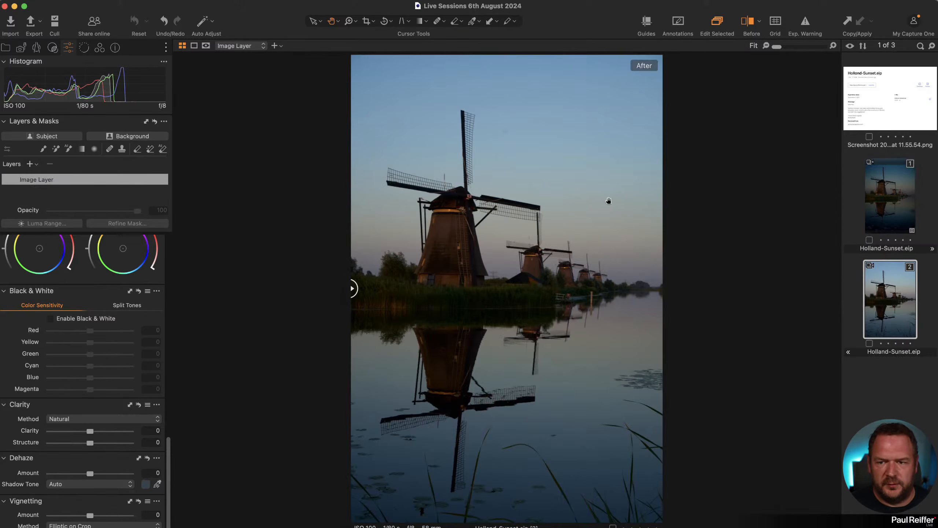
click(893, 203)
- Examine the windmill photo's base image settings and the adjustments on its Not Mills and Mills layers
scroll(103, 357, down, 2)
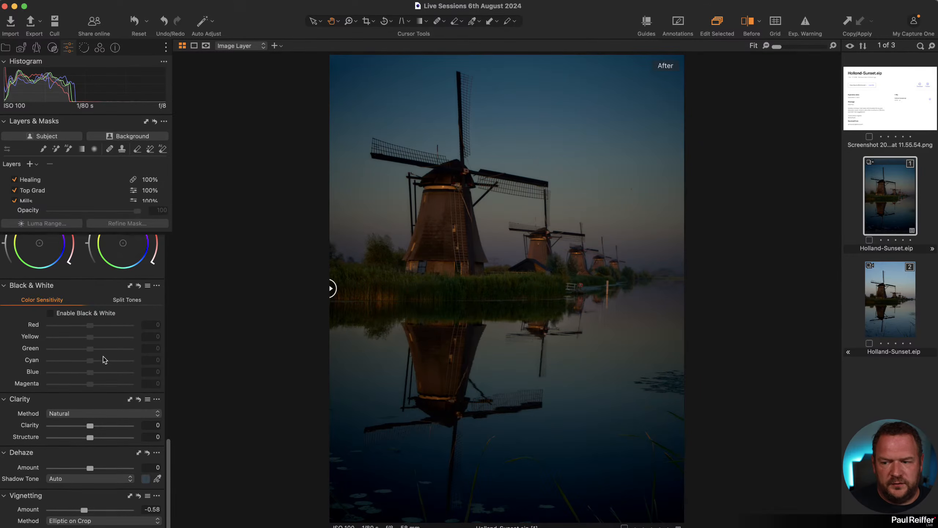
scroll(106, 484, up, 15)
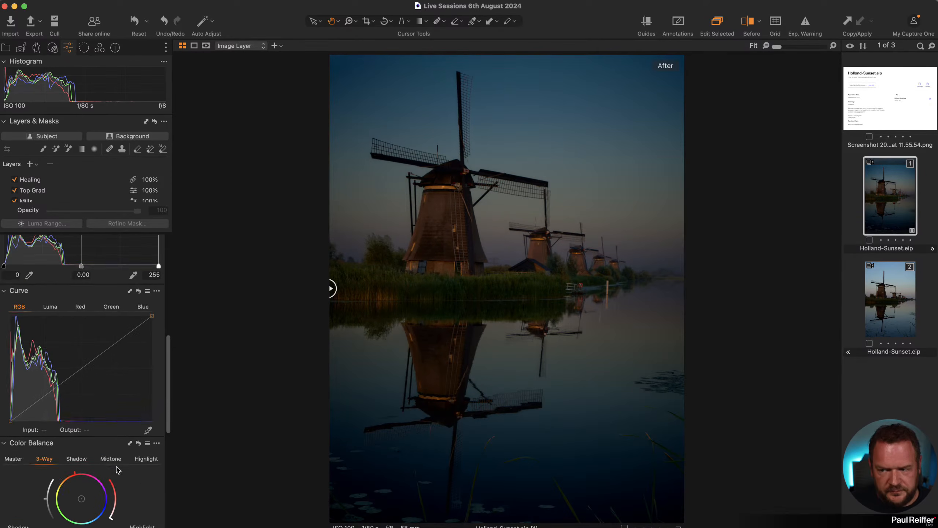
scroll(92, 332, up, 2)
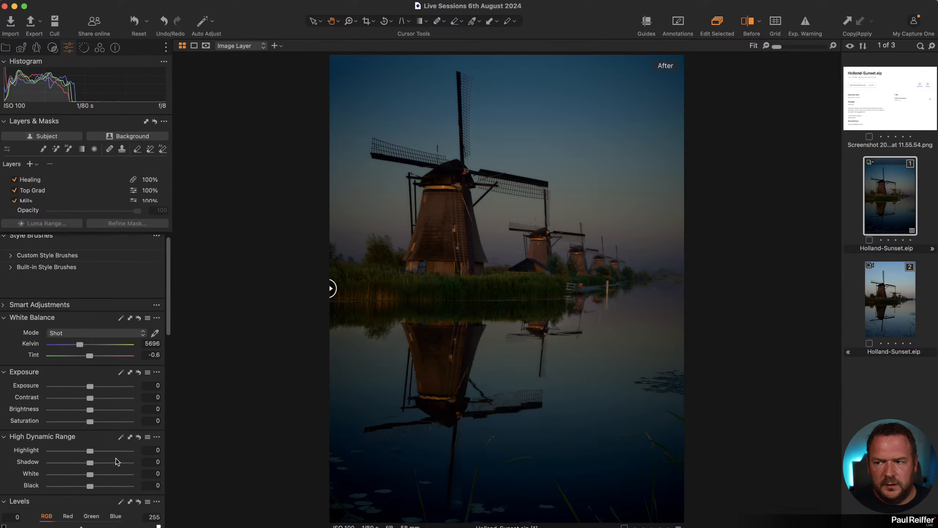
scroll(41, 190, down, 3)
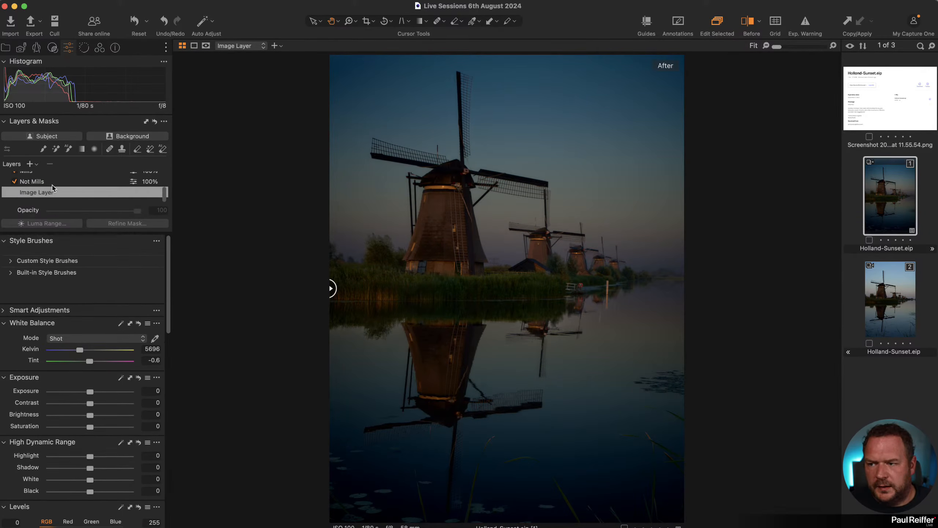
click(53, 184)
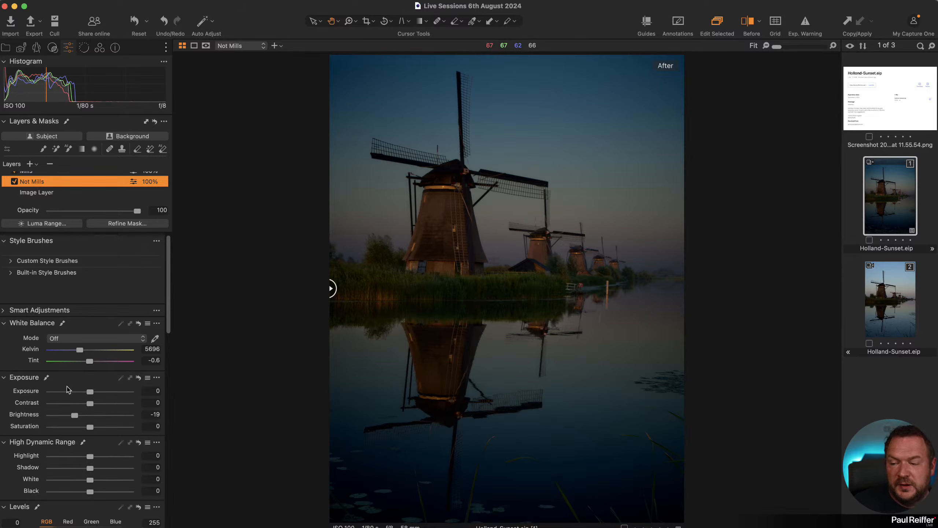
scroll(52, 192, up, 2)
click(52, 191)
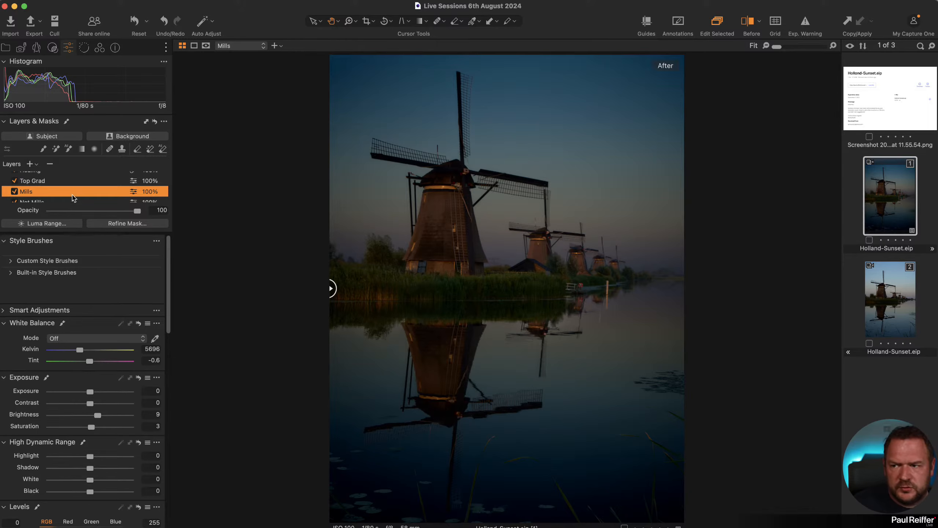
- Examine the Top Grad layer's mask and adjustments along with the Healing layer of the first windmill variant
click(73, 181)
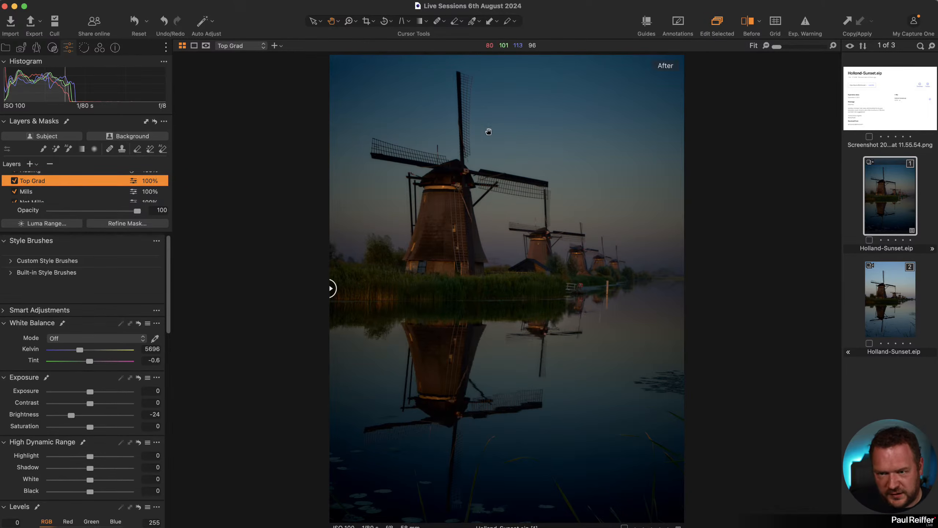
key(m)
key(m)
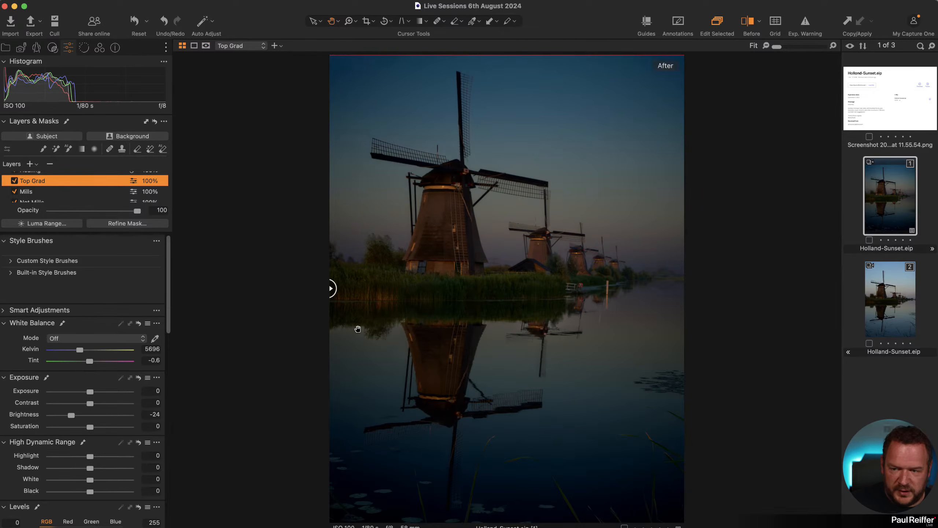
scroll(25, 194, up, 1)
click(45, 180)
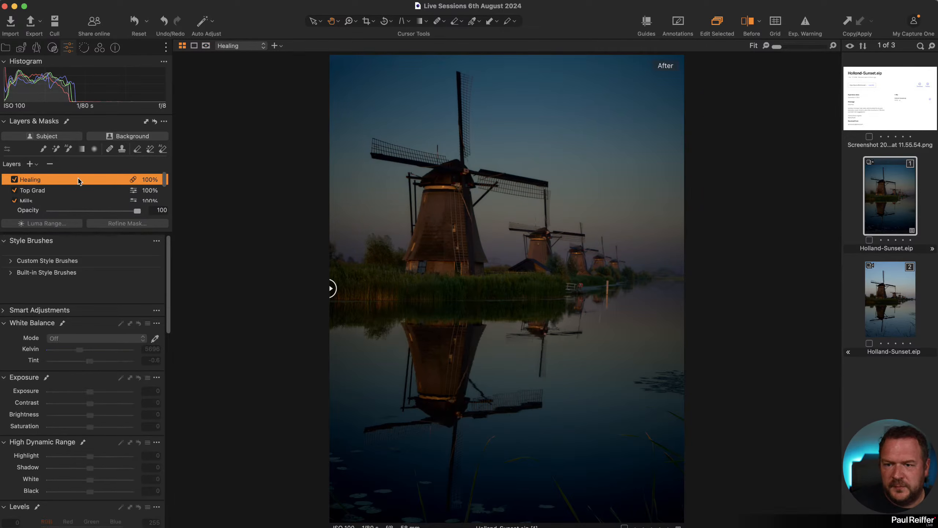
click(58, 190)
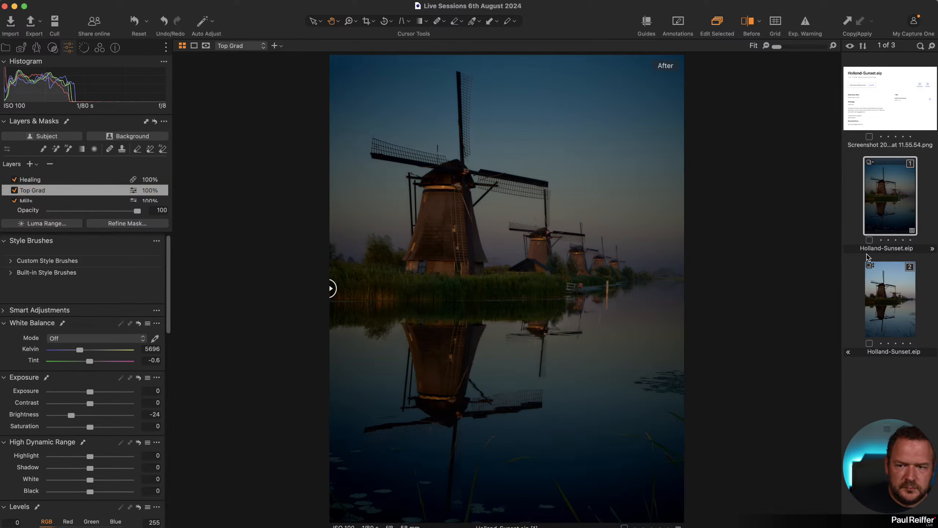
click(856, 240)
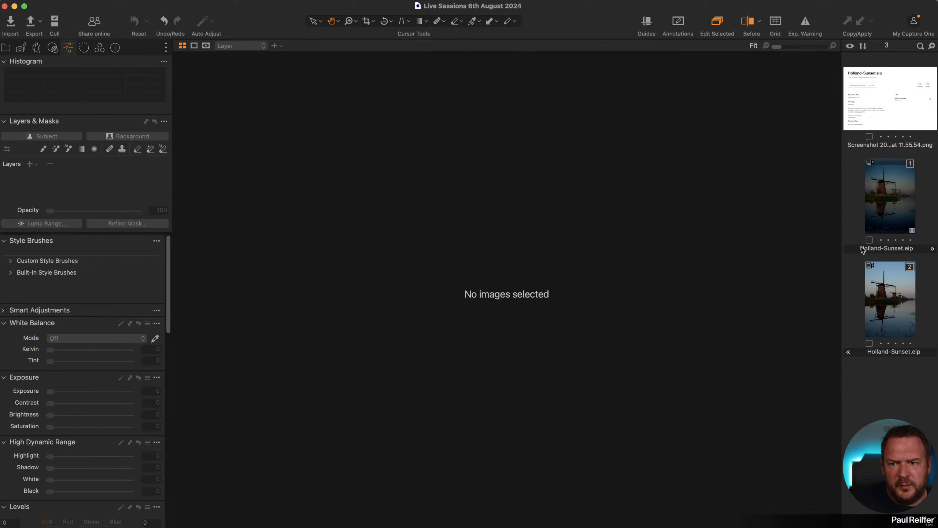
click(871, 213)
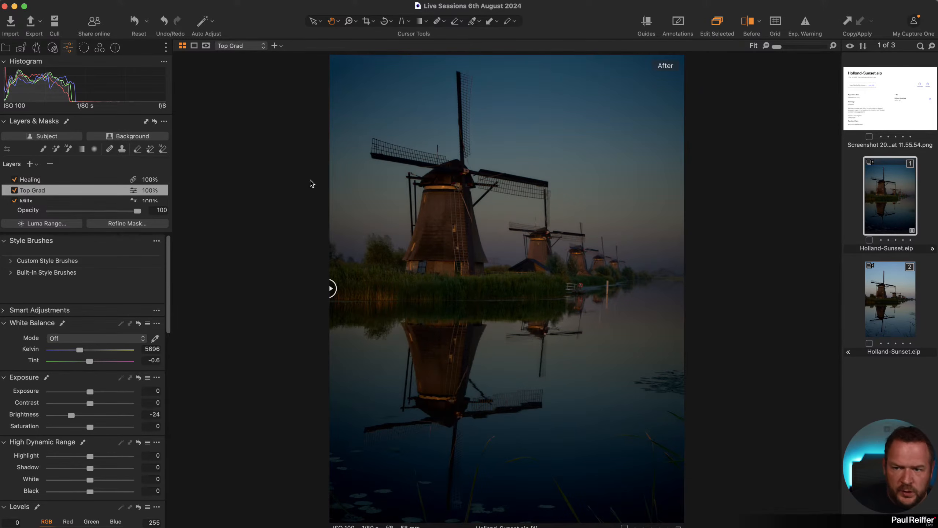
- Select the Image Layer of the first windmill variant and preview the photo with a proof margin on a White background
scroll(78, 187, down, 3)
click(39, 193)
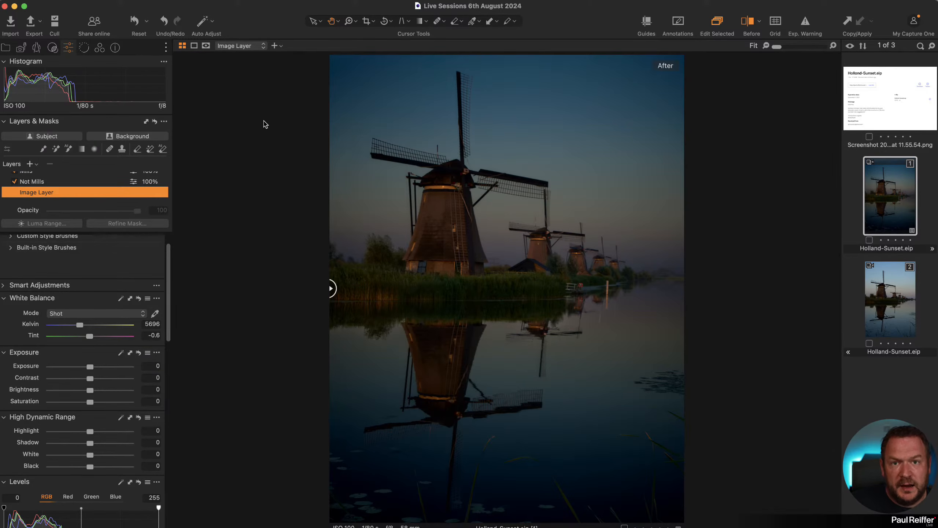
click(194, 46)
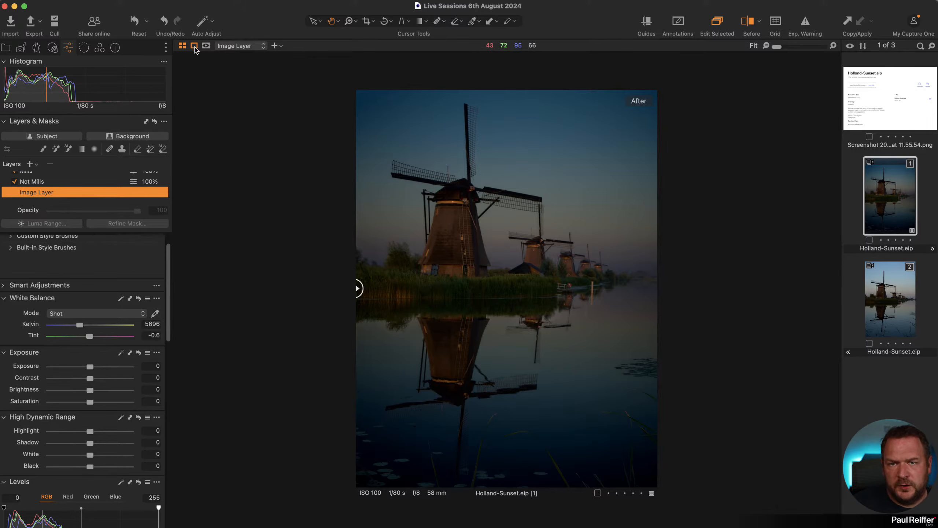
right_click(346, 73)
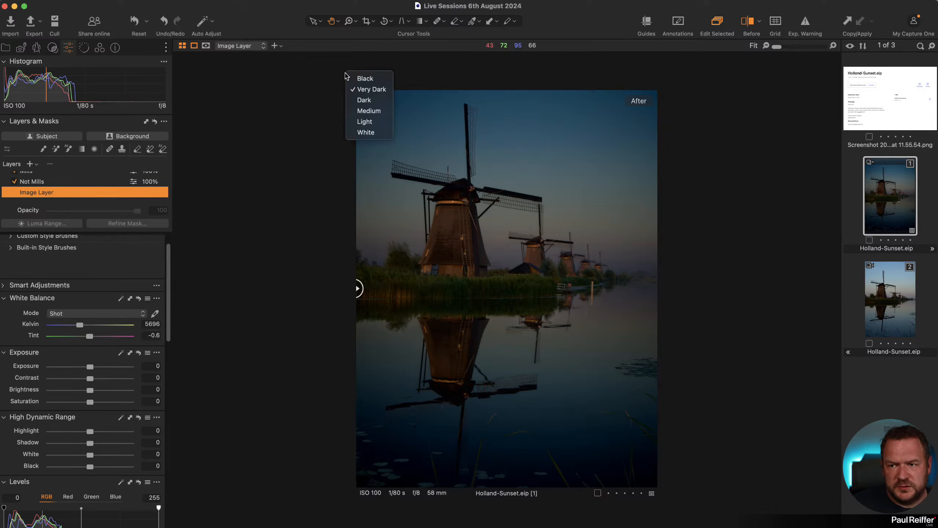
click(365, 130)
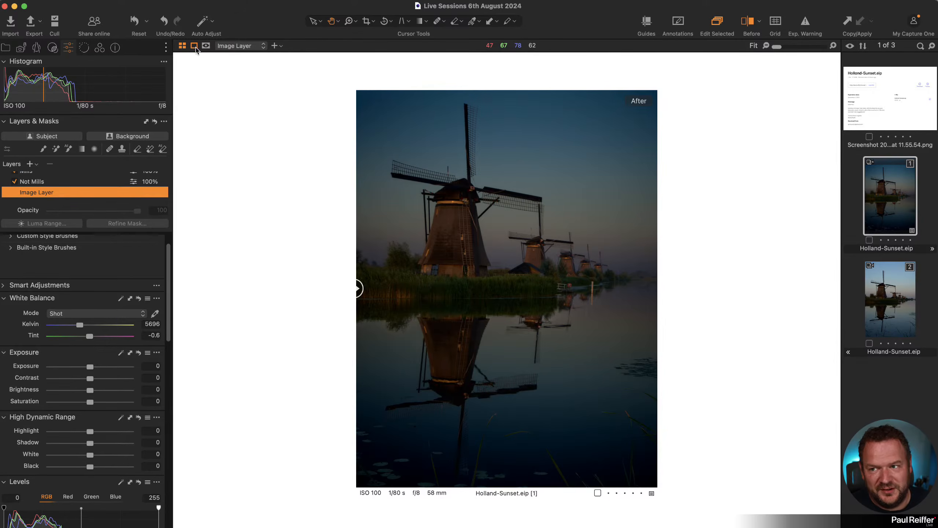
- Compare the windmill photo against Very Dark, Black and White viewer backgrounds
right_click(270, 100)
click(296, 118)
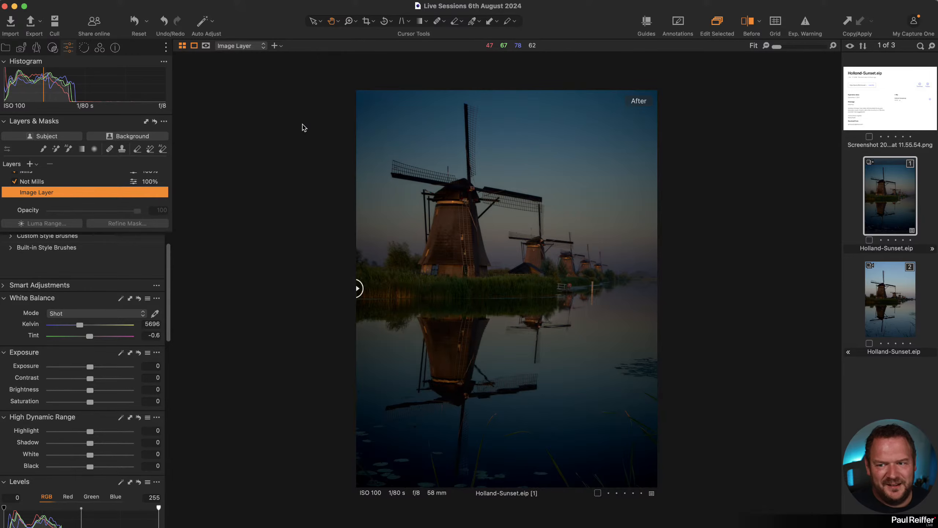
right_click(302, 126)
click(316, 133)
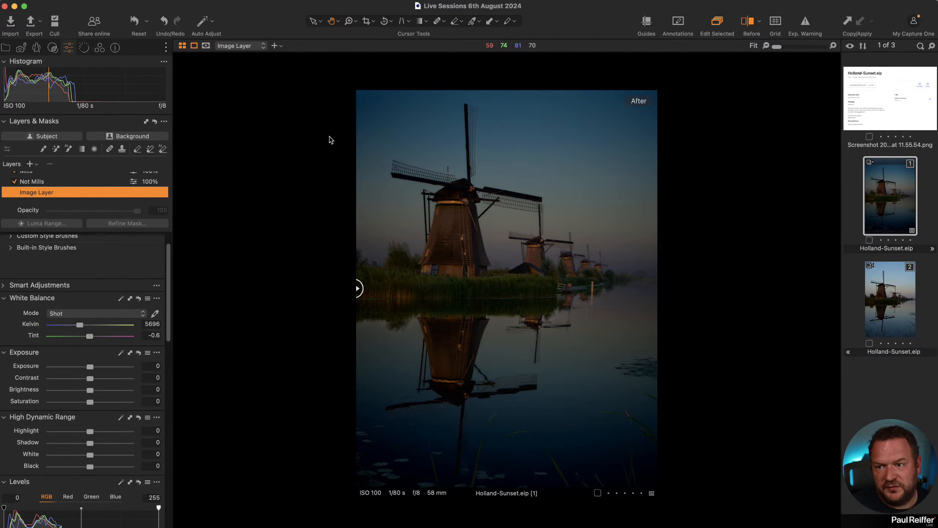
right_click(331, 136)
click(362, 199)
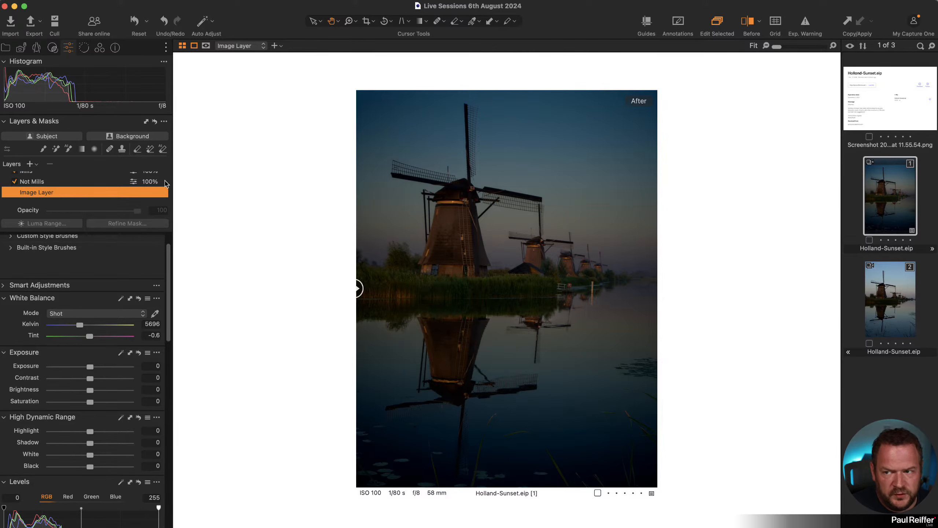
- Brighten the first windmill variant's Image Layer by lowering the RGB Levels white point to 135
scroll(107, 305, down, 5)
scroll(107, 305, down, 2)
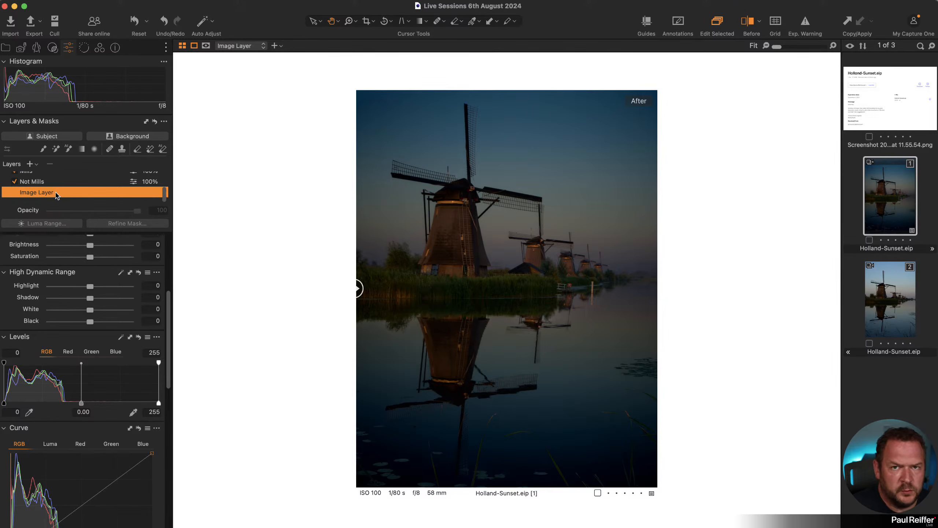
drag(157, 405, 81, 404)
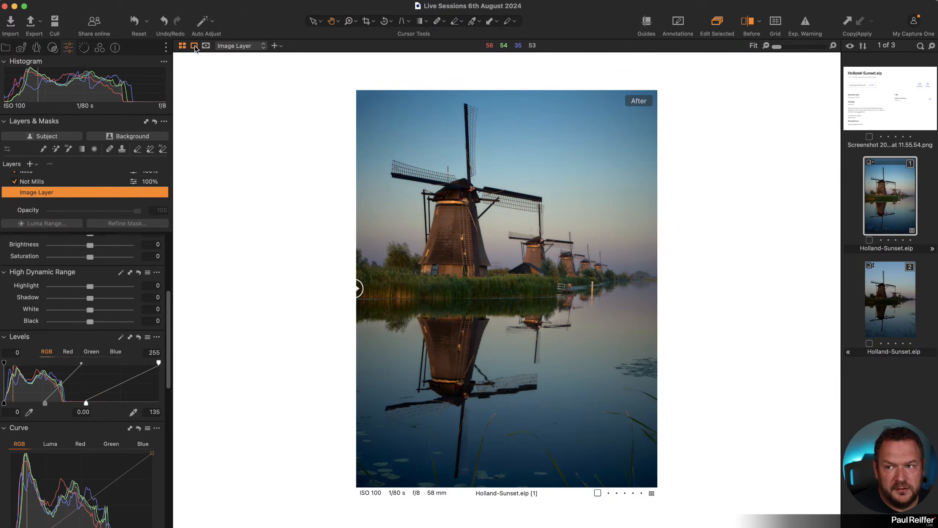
- Restore the Very Dark viewer background without the proof margin and compare the photo with Levels reset and reapplied
right_click(341, 95)
click(367, 112)
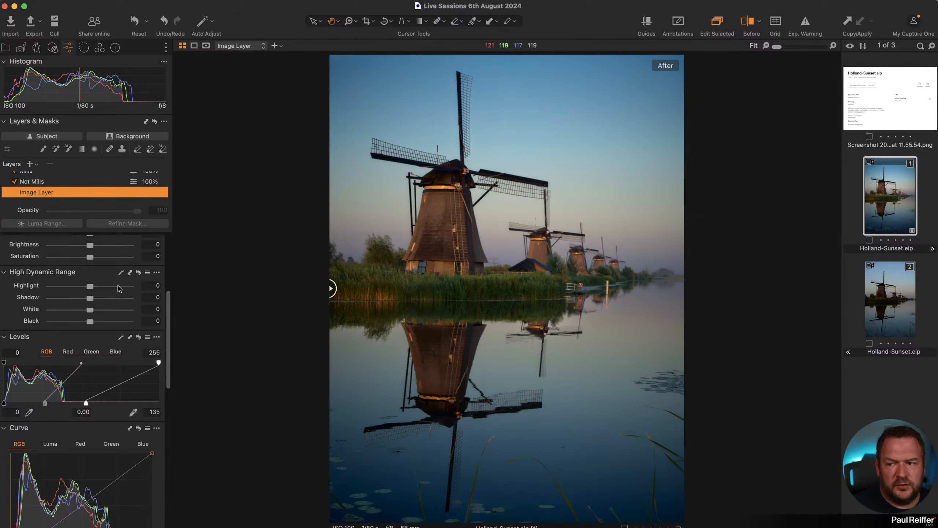
click(139, 338)
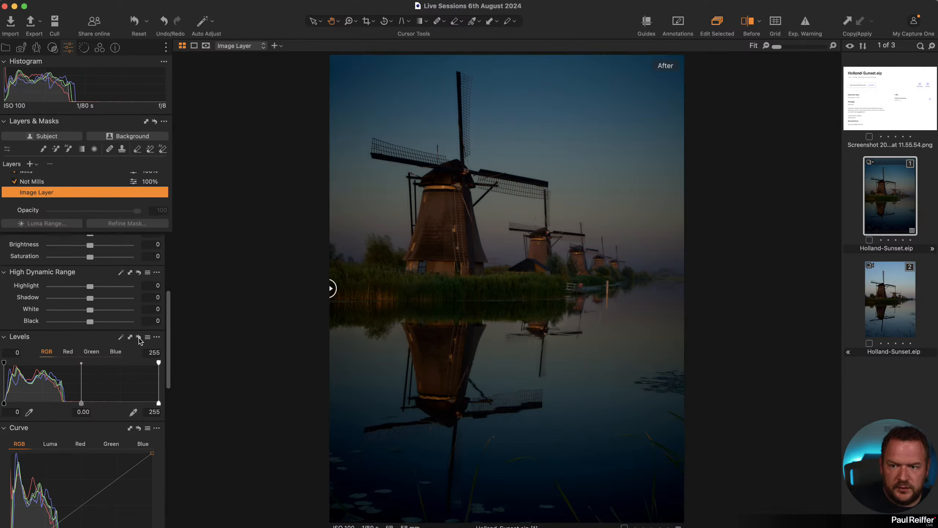
key(super+z)
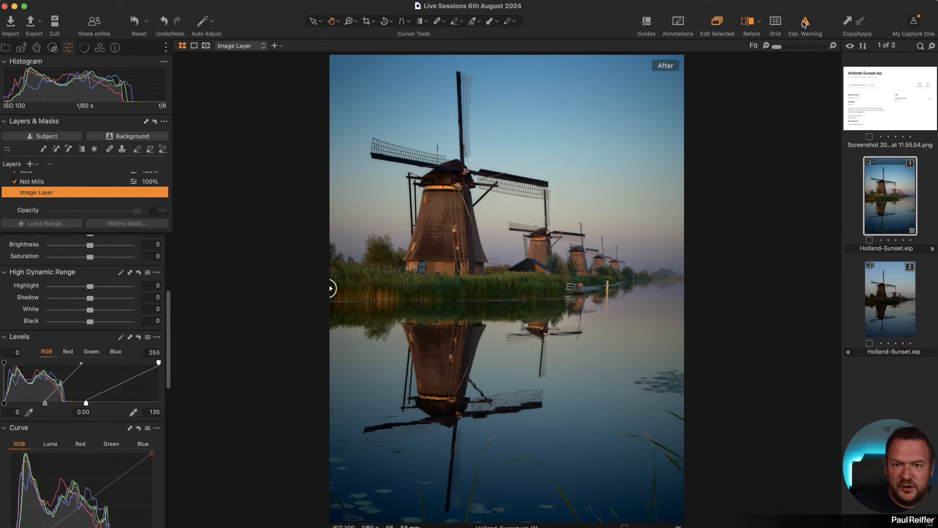
- Try Levels white points of 133, 127 and 141 with exposure warnings on, and compare against the unadjusted second variant
mouse_move(86, 403)
mouse_down()
mouse_move(62, 402)
mouse_move(103, 403)
mouse_move(82, 409)
mouse_up()
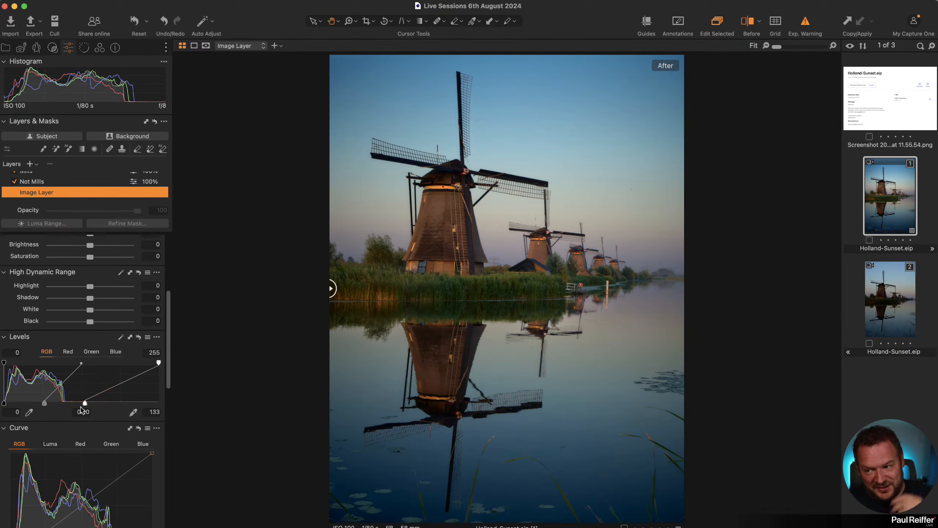
drag(85, 404, 76, 407)
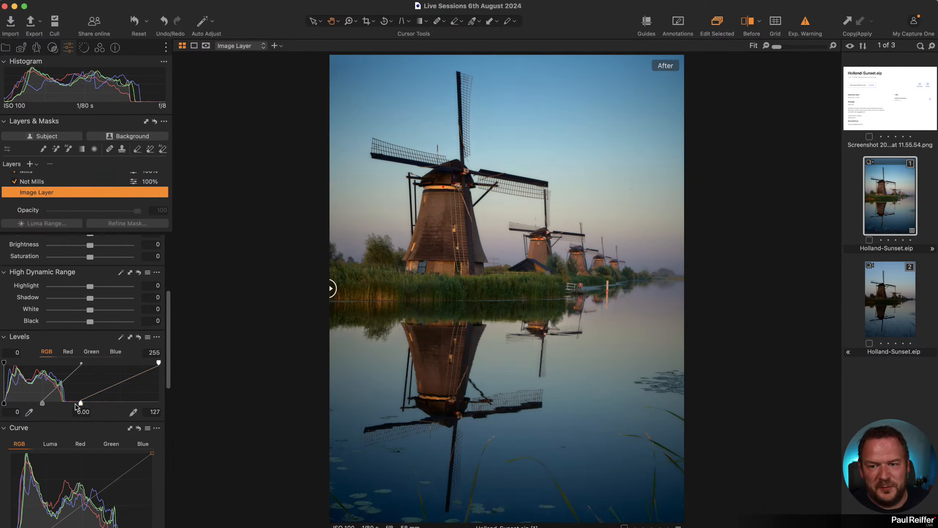
drag(81, 405, 90, 404)
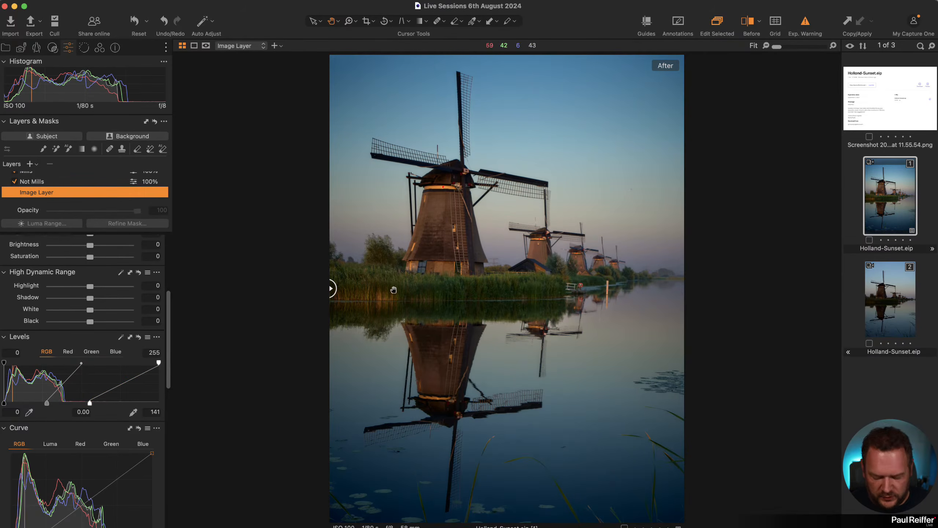
click(883, 288)
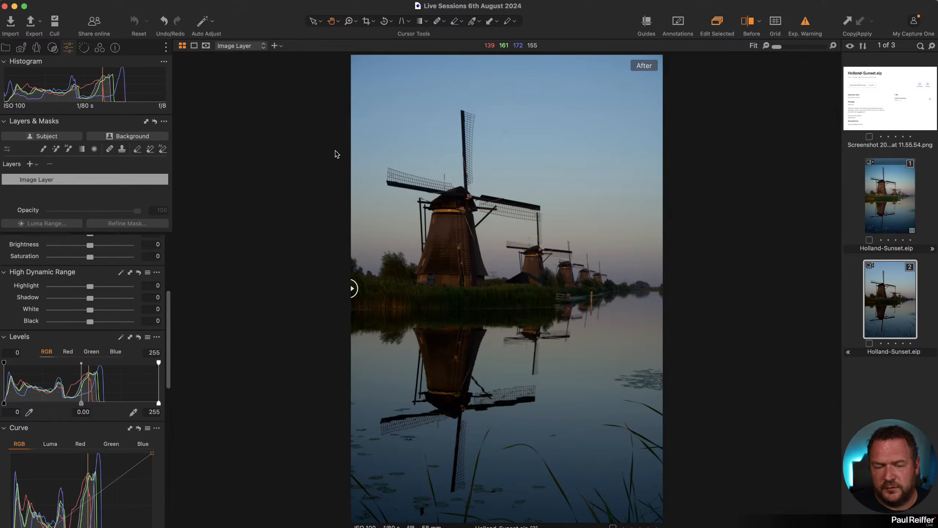
click(887, 206)
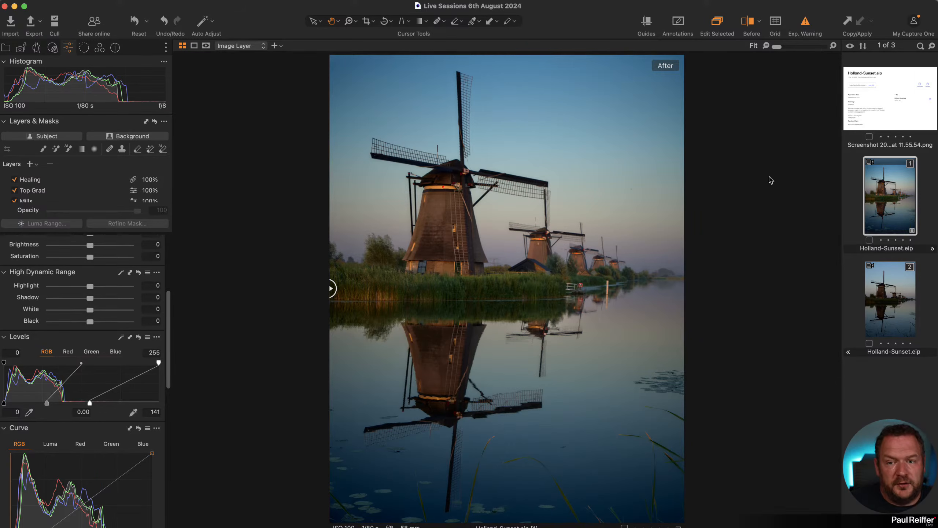
- Reset the first variant's Levels, compare before and after, and lower the RGB white point to 127
click(139, 337)
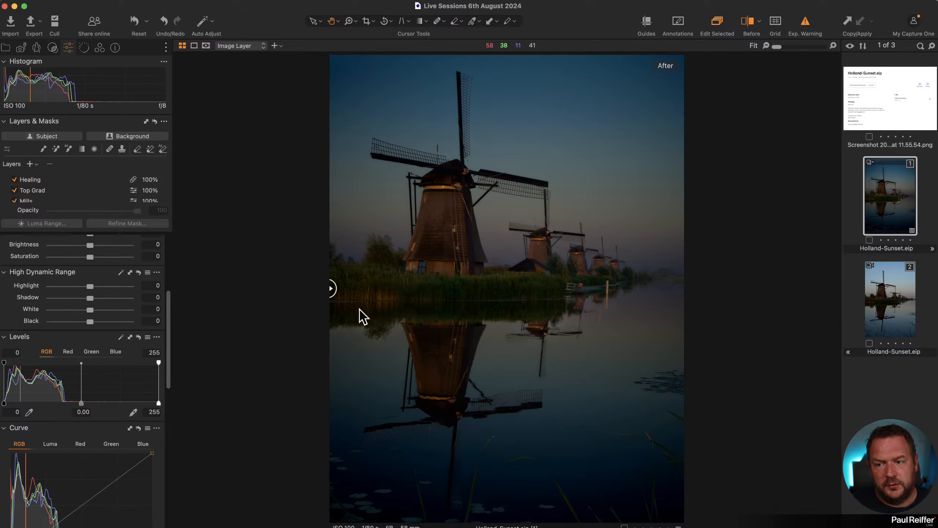
drag(333, 289, 867, 309)
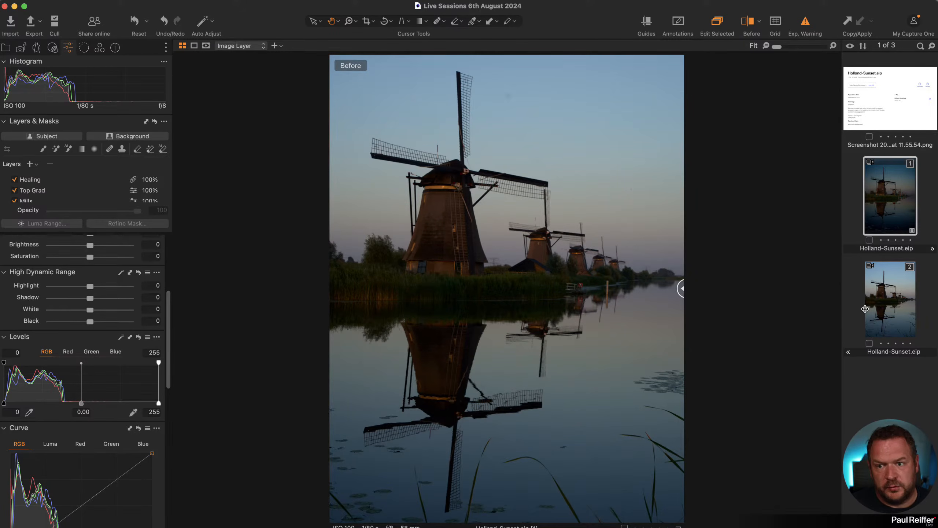
drag(707, 313, 332, 359)
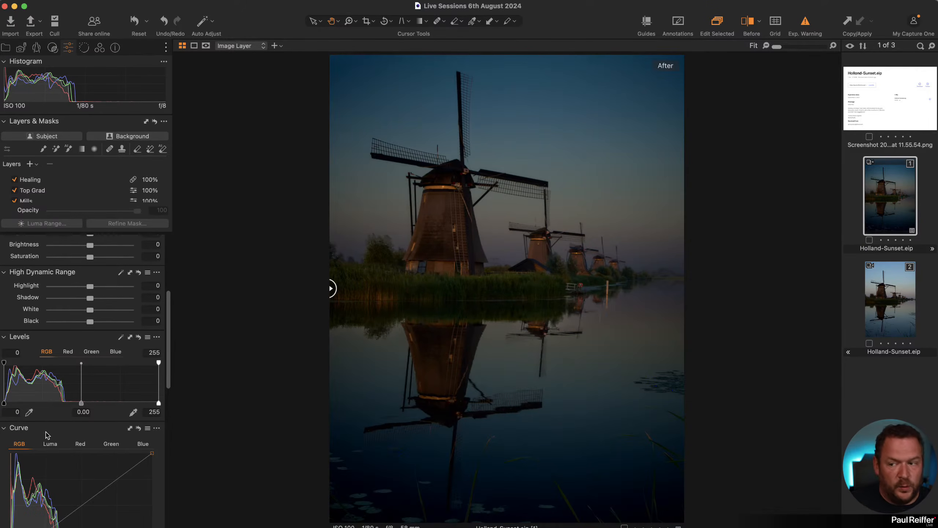
drag(159, 405, 77, 410)
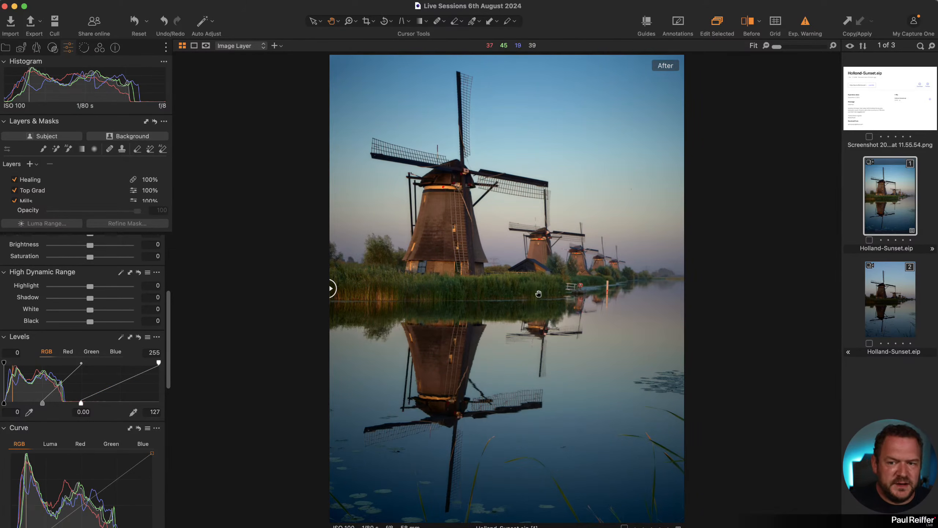
- Clone the brightened first variant and inspect the clone's windmills at 100% with exposure warnings off
right_click(883, 194)
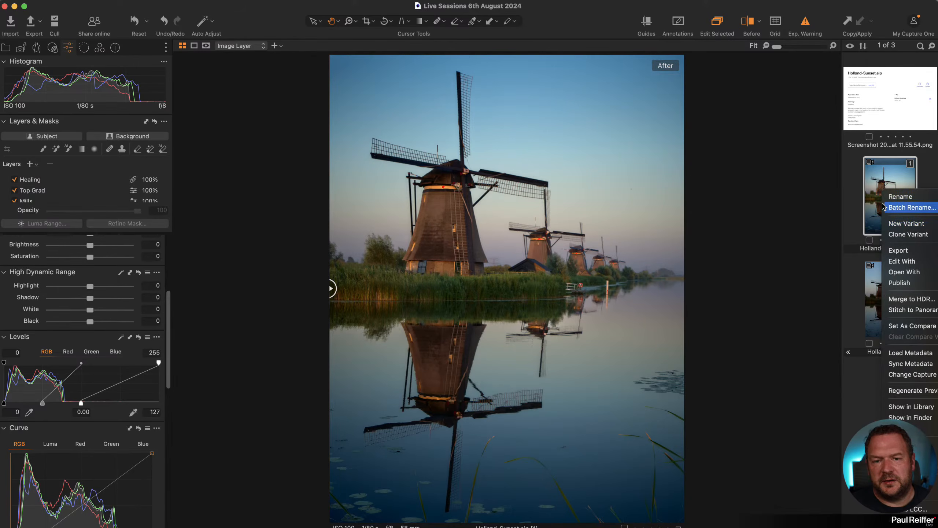
click(913, 233)
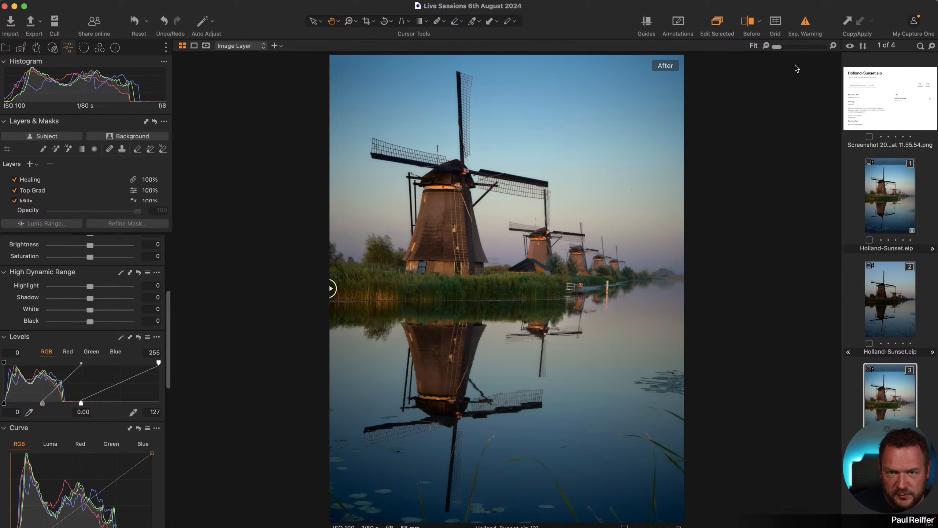
click(540, 236)
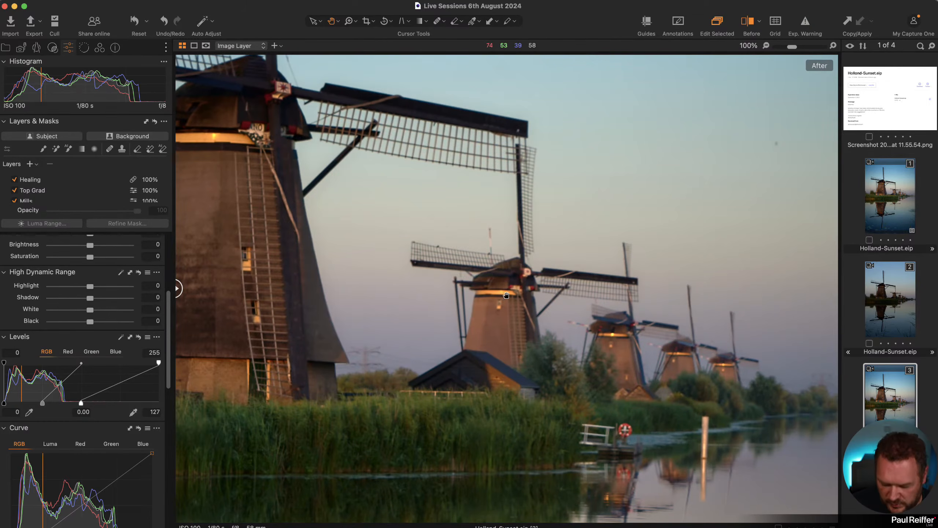
key(v)
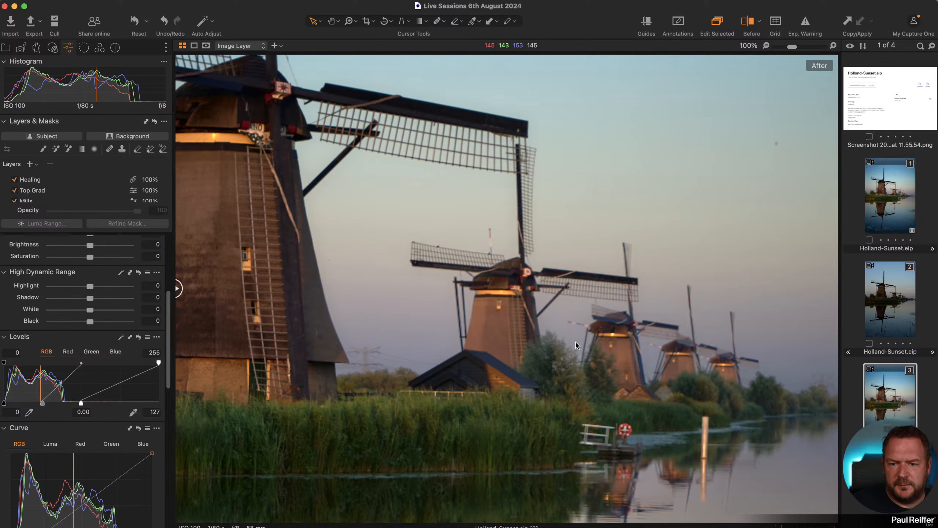
drag(299, 193, 522, 318)
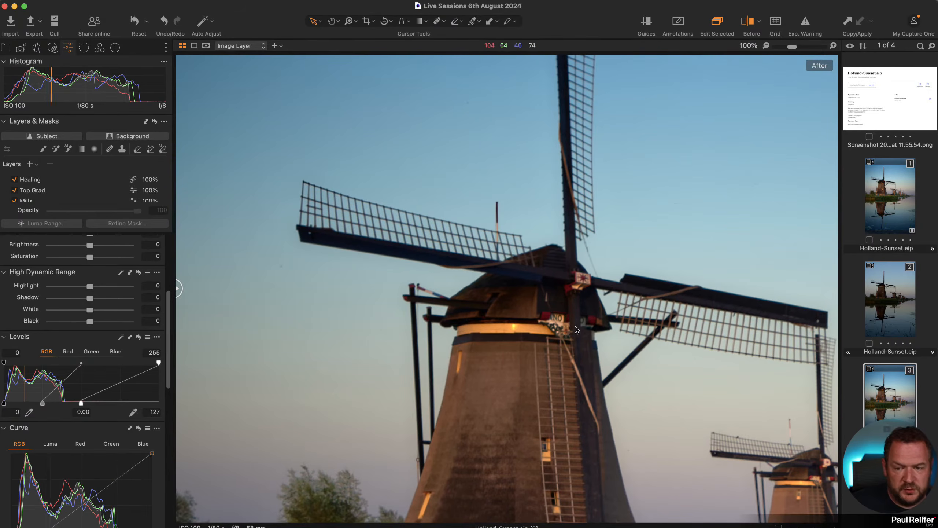
- Return to the first variant and inspect the distant mills and the large windmill at 100%, ending with the whole photo fitted
click(890, 193)
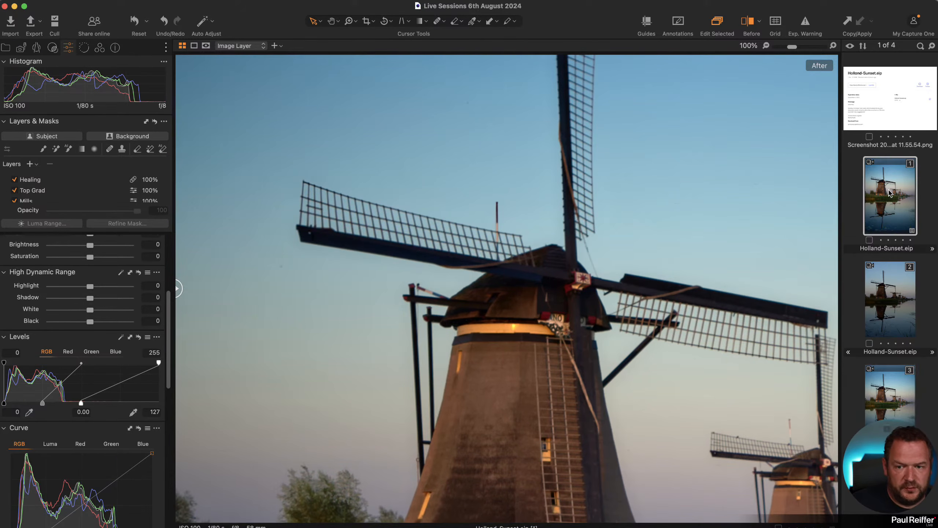
double_click(535, 298)
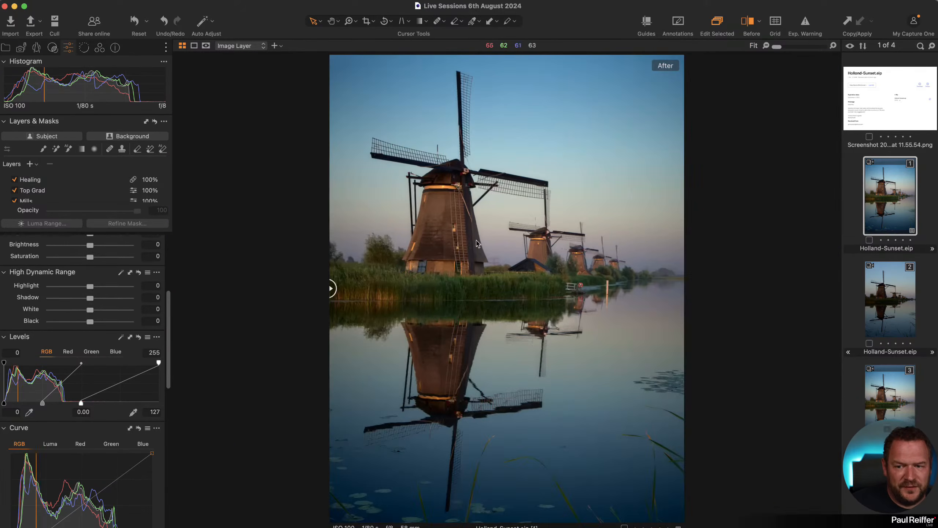
double_click(606, 276)
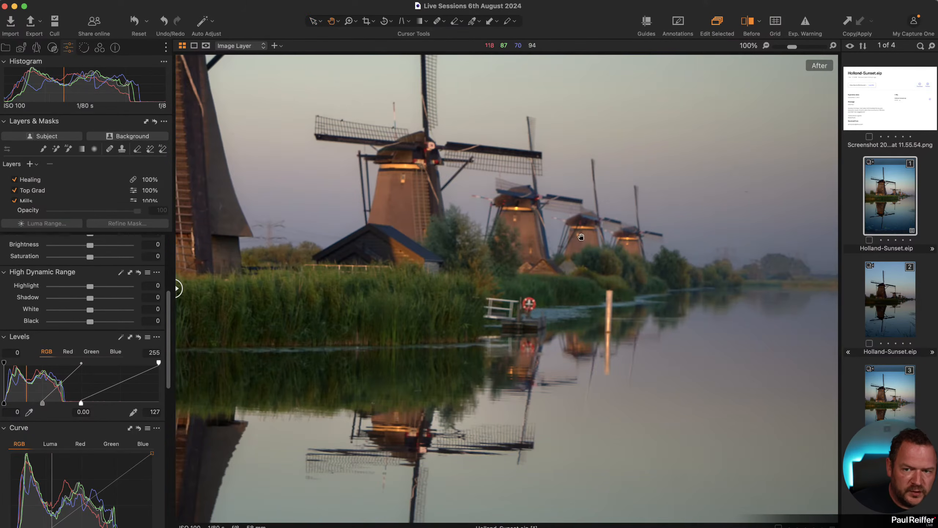
double_click(581, 237)
double_click(454, 255)
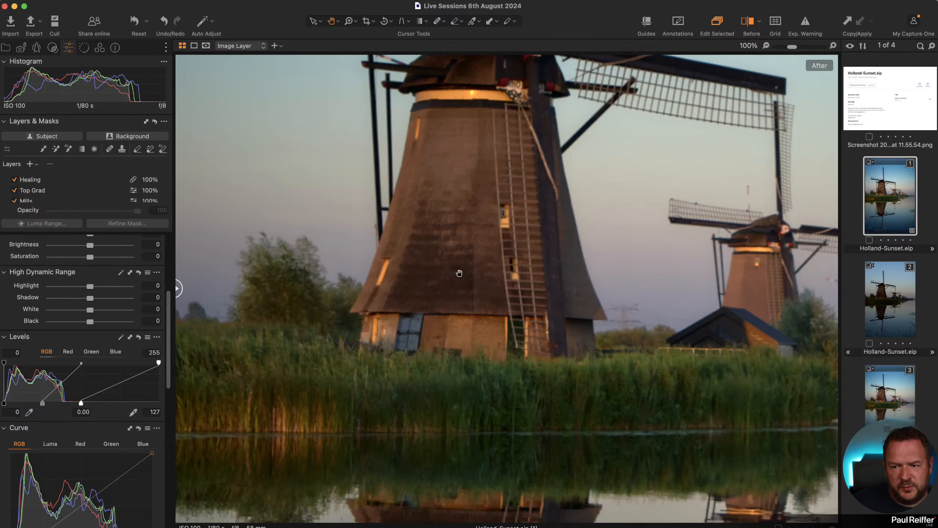
double_click(485, 177)
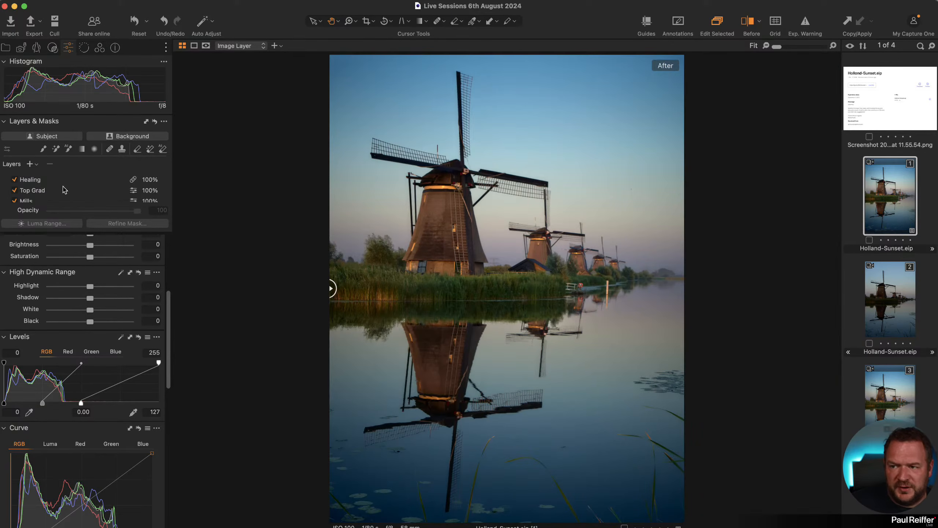
- Add a new adjustment layer and AI-mask the large windmill with its sails and struts, plus the reed bank and bushes
click(30, 164)
click(68, 149)
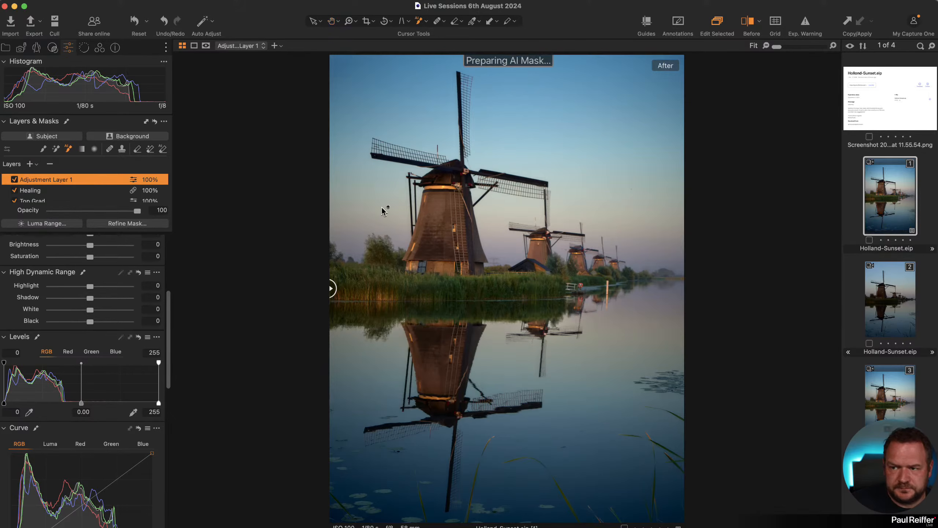
click(447, 222)
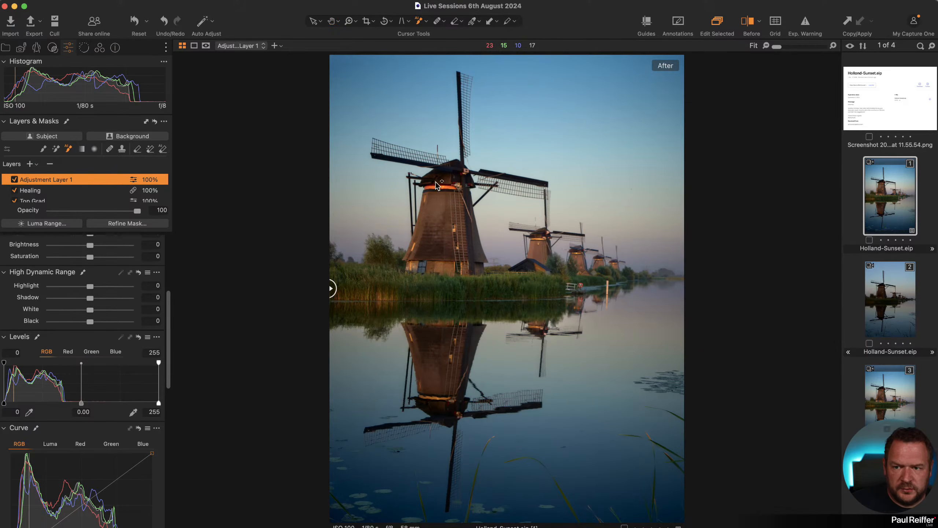
drag(409, 152, 494, 315)
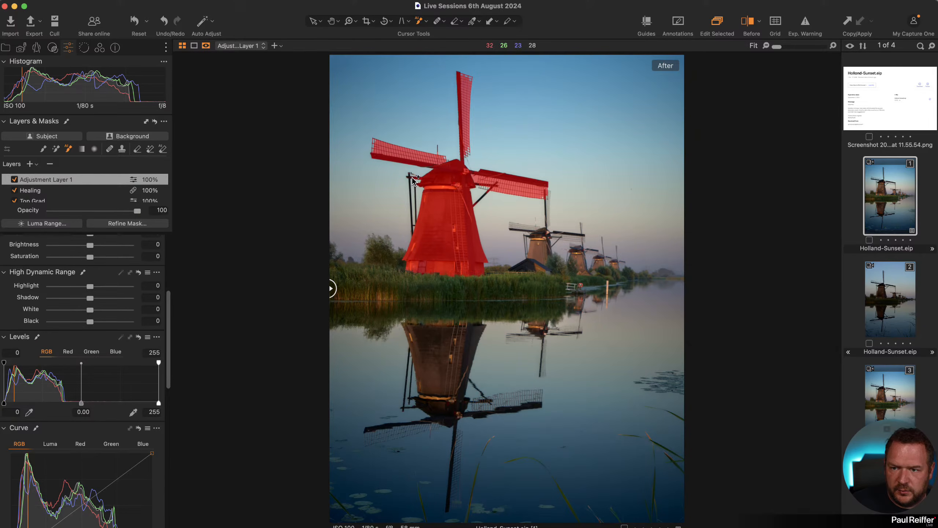
click(412, 224)
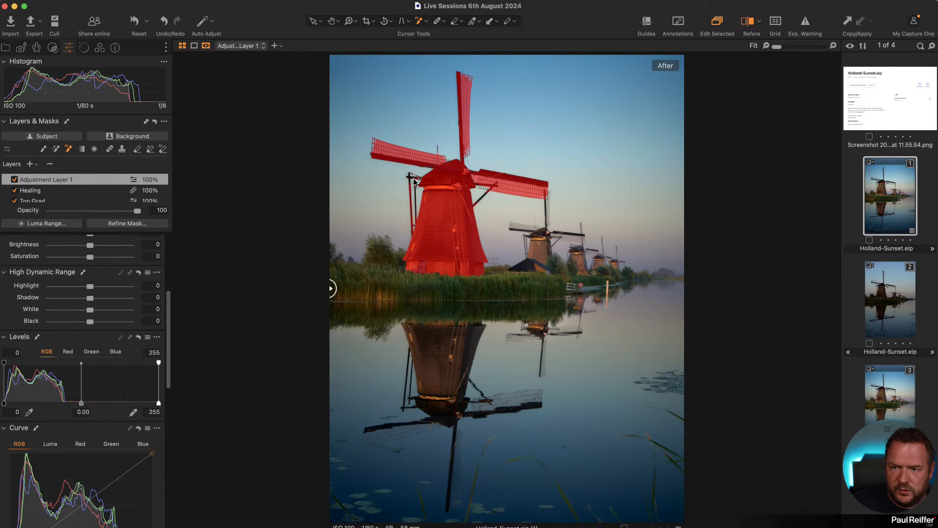
click(387, 261)
click(504, 268)
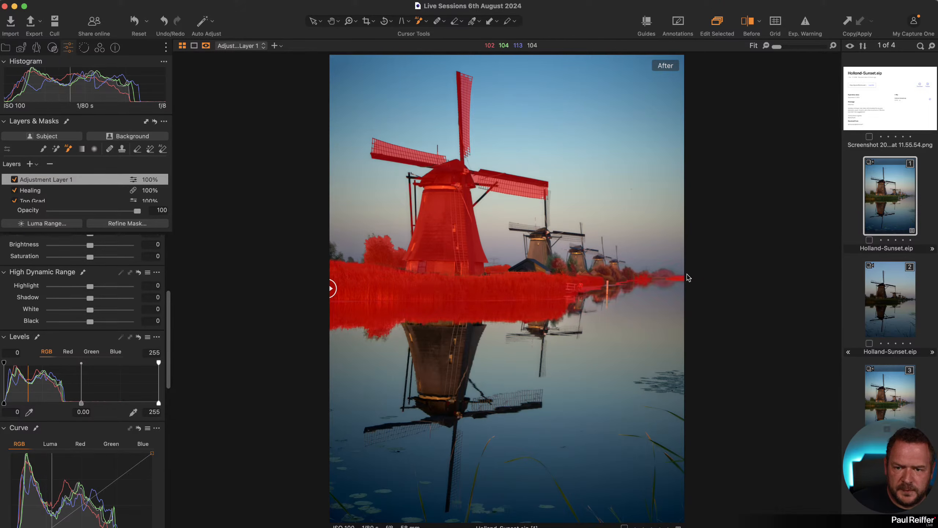
- Extend the AI mask to the large windmill's reflection in the water, including its struts and reflected sails
click(425, 352)
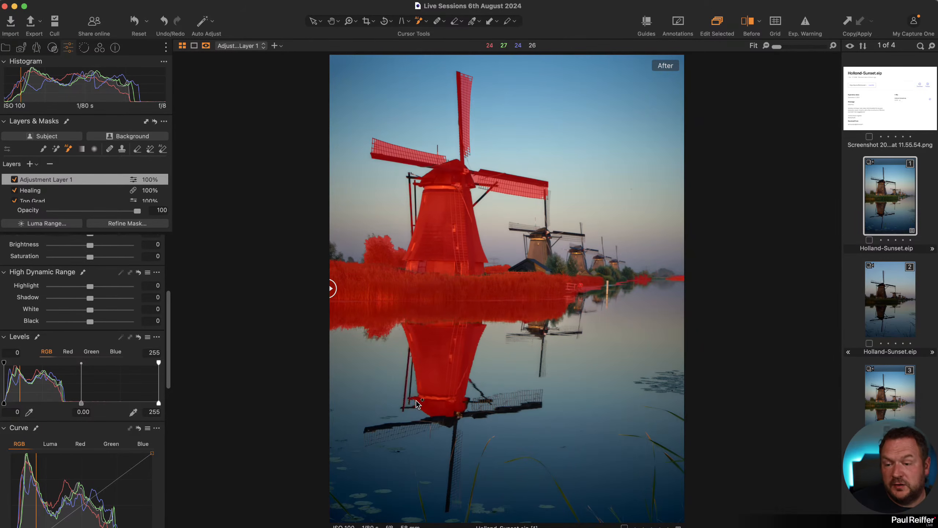
click(406, 408)
click(484, 411)
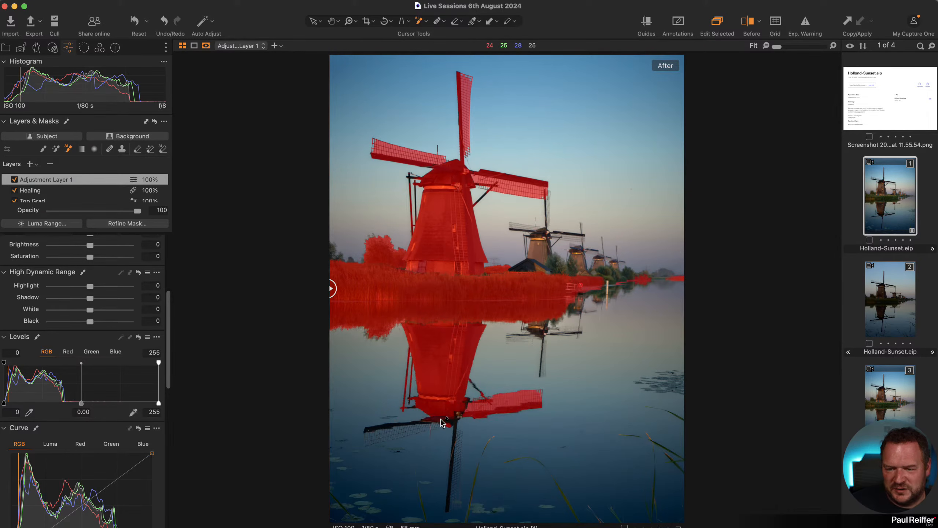
click(391, 427)
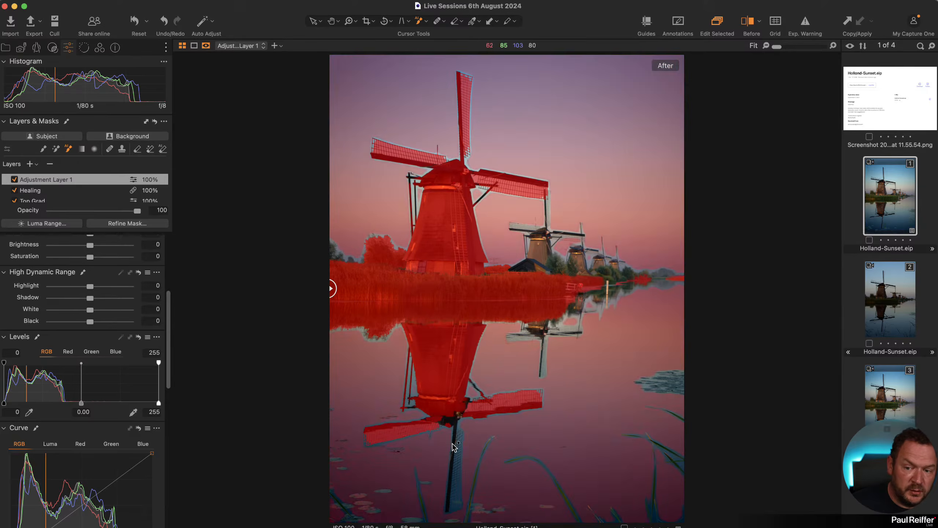
click(456, 422)
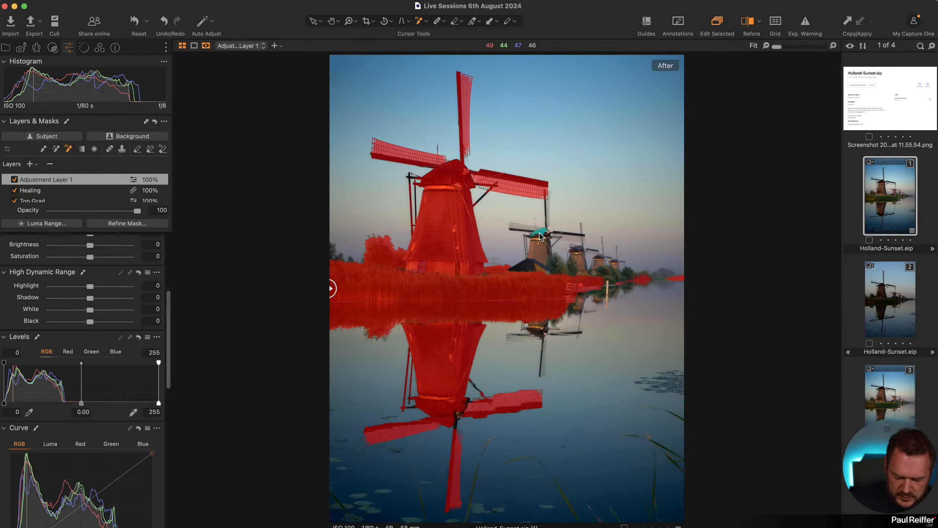
- Display the layer's mask in grayscale and refine its edges with a radius of about 300
key(alt+m)
click(620, 302)
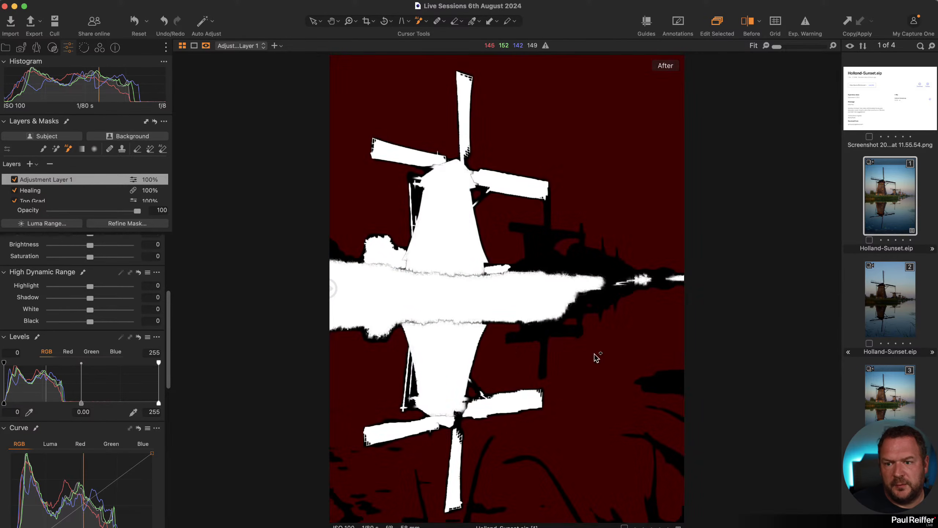
key(v)
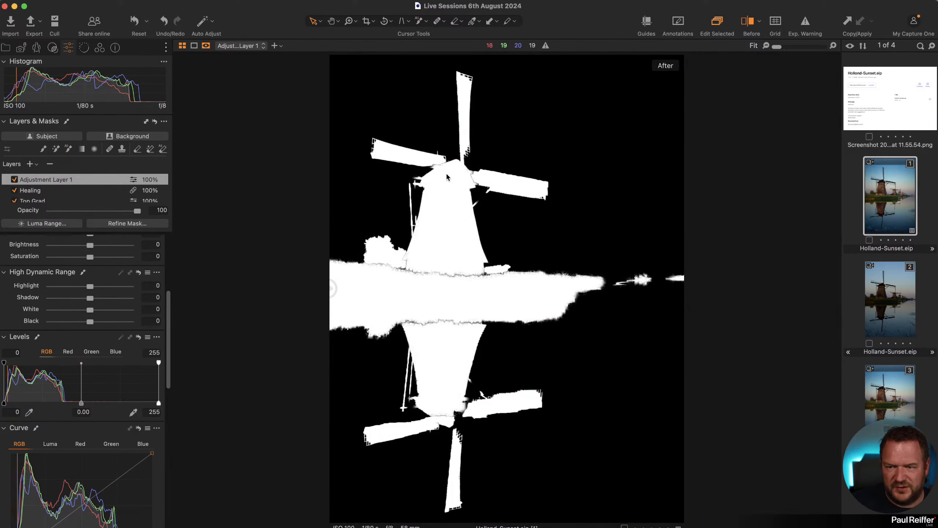
click(128, 223)
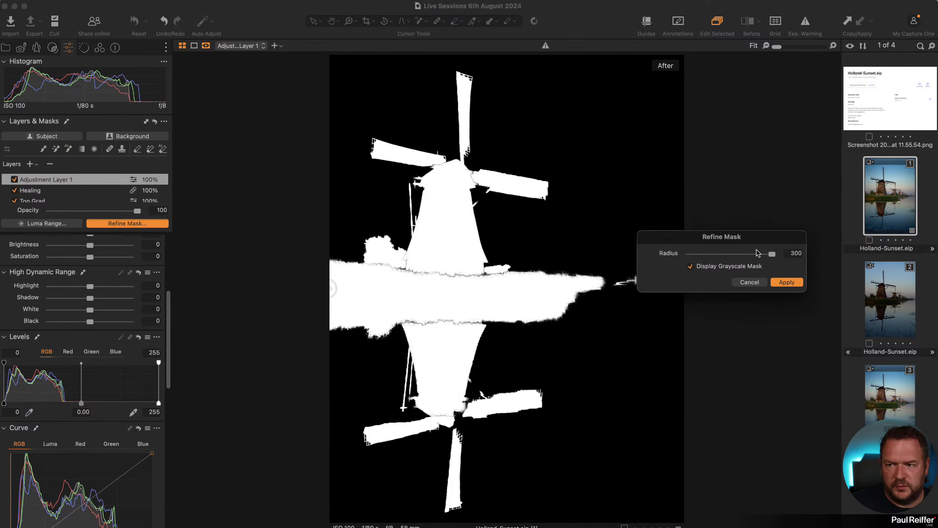
mouse_move(764, 257)
mouse_down()
mouse_move(788, 257)
mouse_move(767, 258)
mouse_up()
click(786, 281)
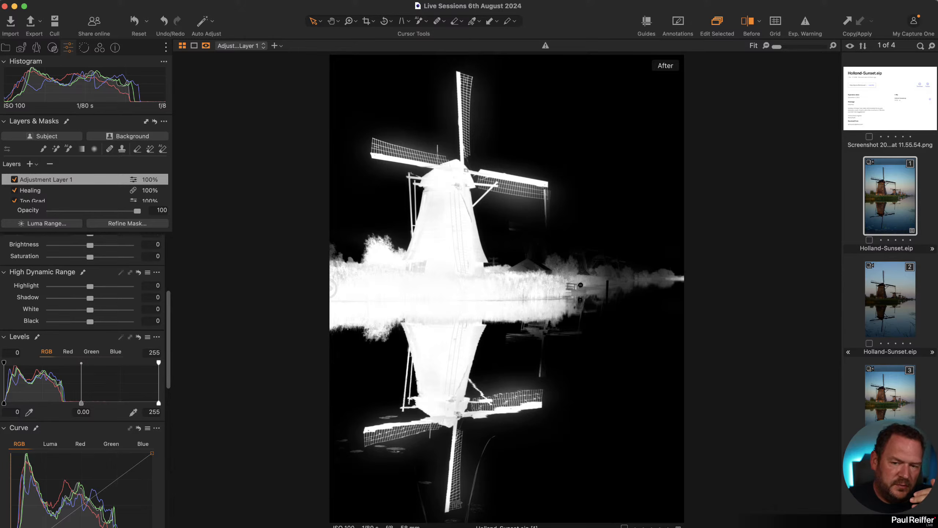
- Erase the distant bank beyond the jetty from the mask using an eraser of size 775 and opacity 28, and hide the mask
key(e)
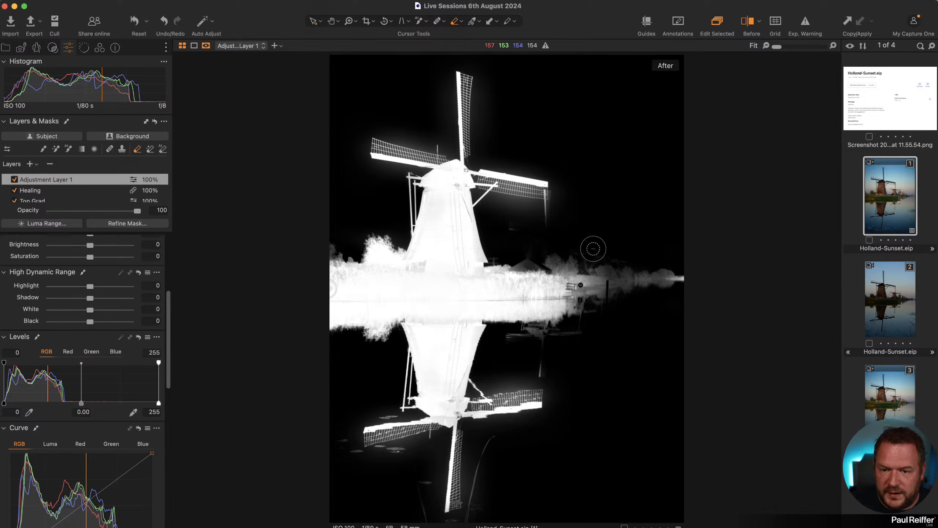
right_click(549, 279)
drag(521, 270, 536, 270)
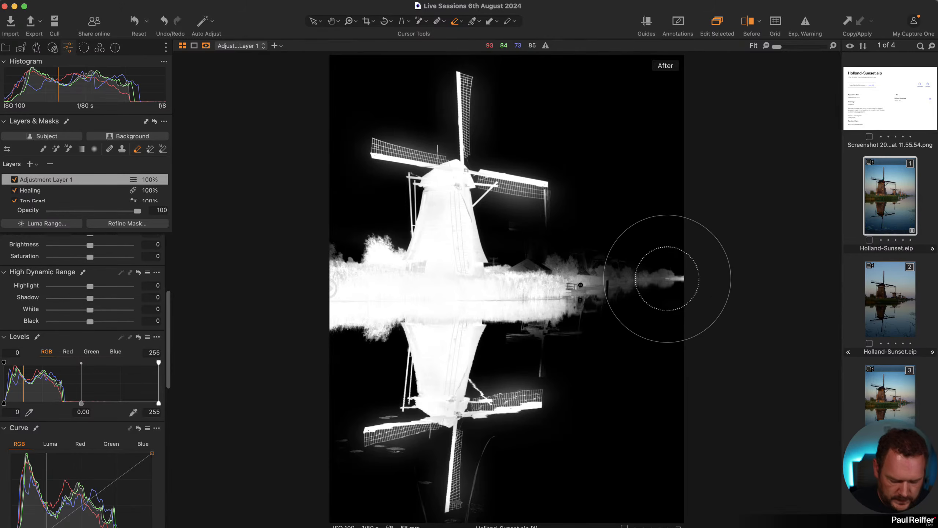
right_click(498, 294)
drag(498, 294, 482, 317)
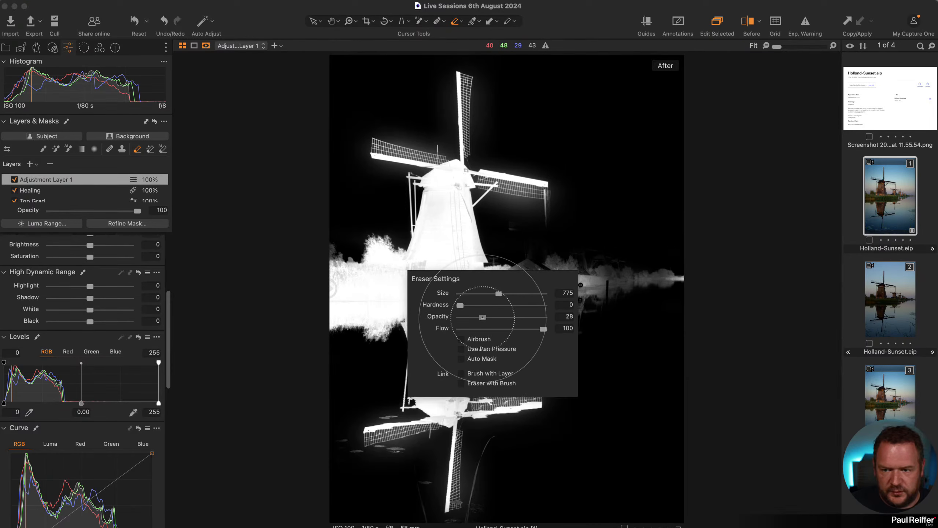
click(674, 276)
click(679, 284)
click(608, 260)
mouse_move(608, 260)
mouse_down()
mouse_move(588, 270)
mouse_move(610, 296)
mouse_up()
mouse_move(581, 328)
mouse_down()
mouse_move(585, 272)
mouse_move(646, 290)
mouse_up()
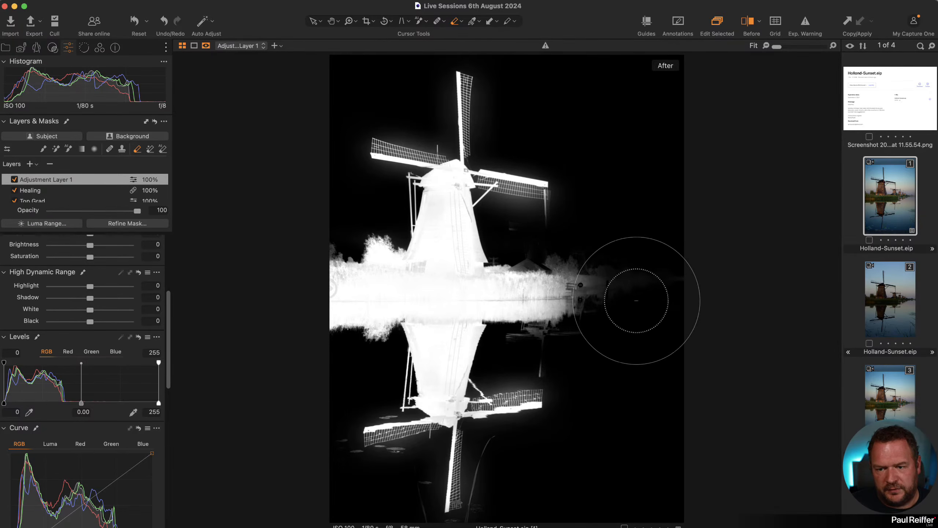
key(m)
key(h)
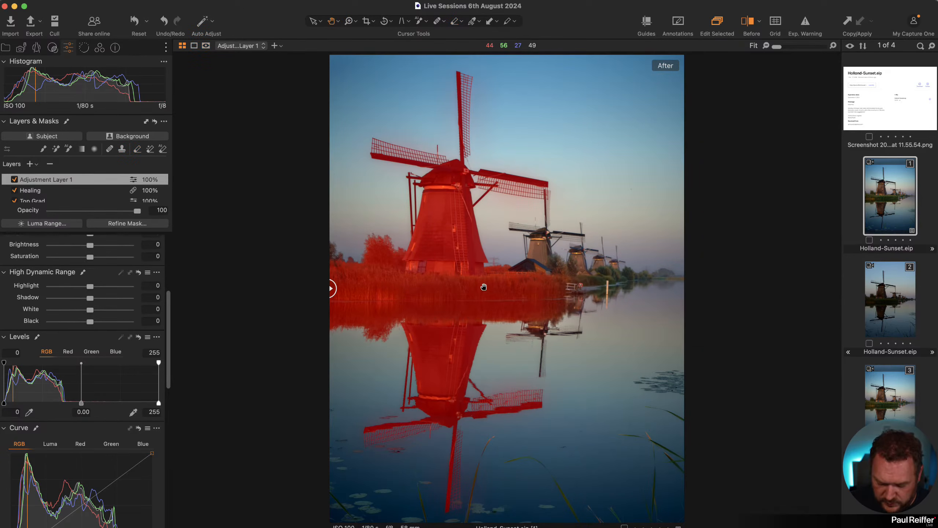
key(m)
- Sharpen the masked layer with amount 244, radius 0.6 and threshold 0.6, judging it on the large windmill's base at 200%
click(474, 293)
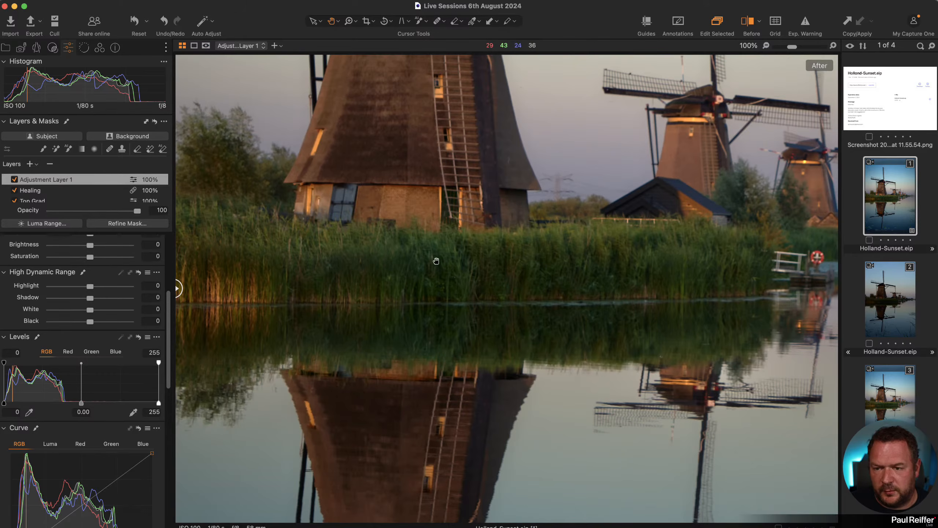
scroll(440, 261, up, 1)
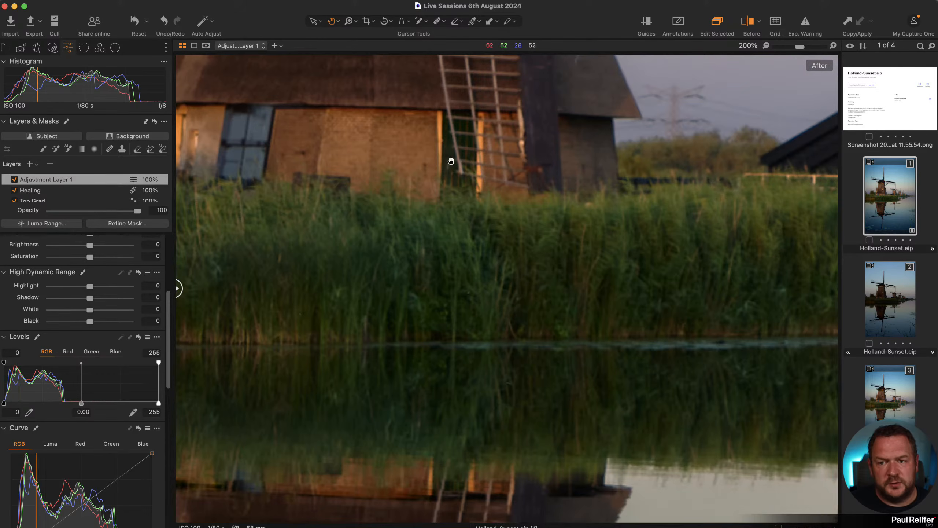
drag(415, 149, 476, 333)
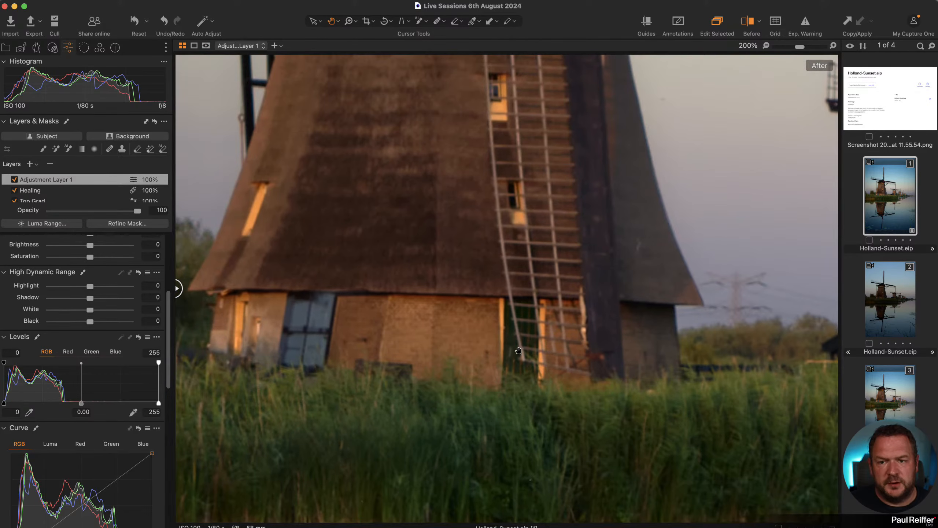
click(84, 48)
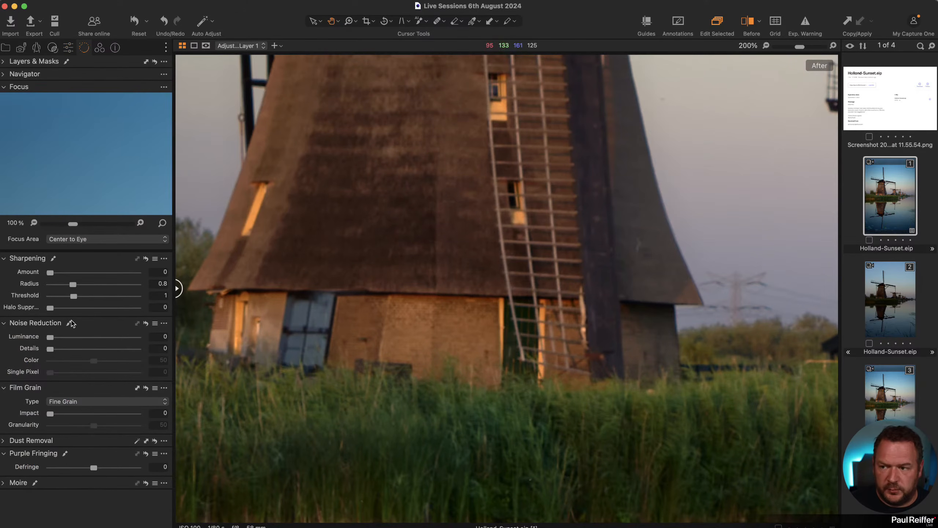
drag(53, 273, 63, 272)
click(61, 284)
click(62, 296)
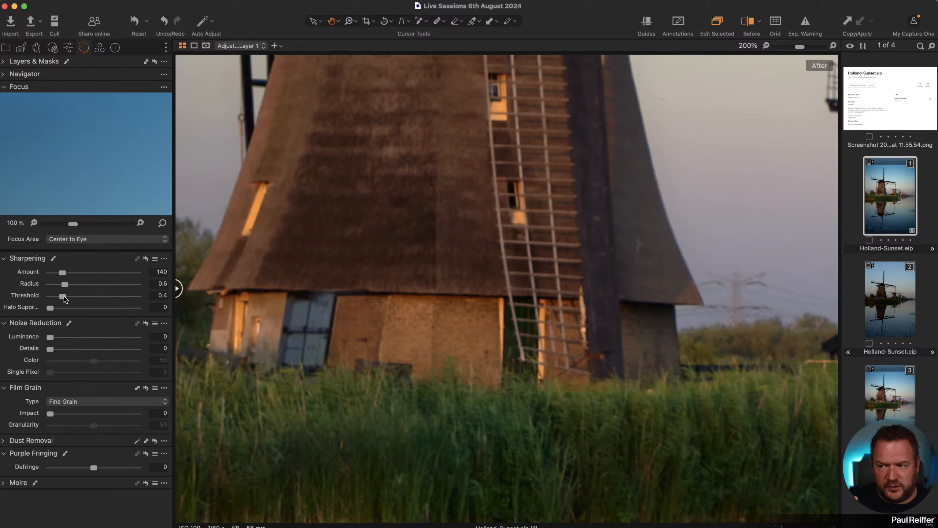
drag(66, 278, 74, 277)
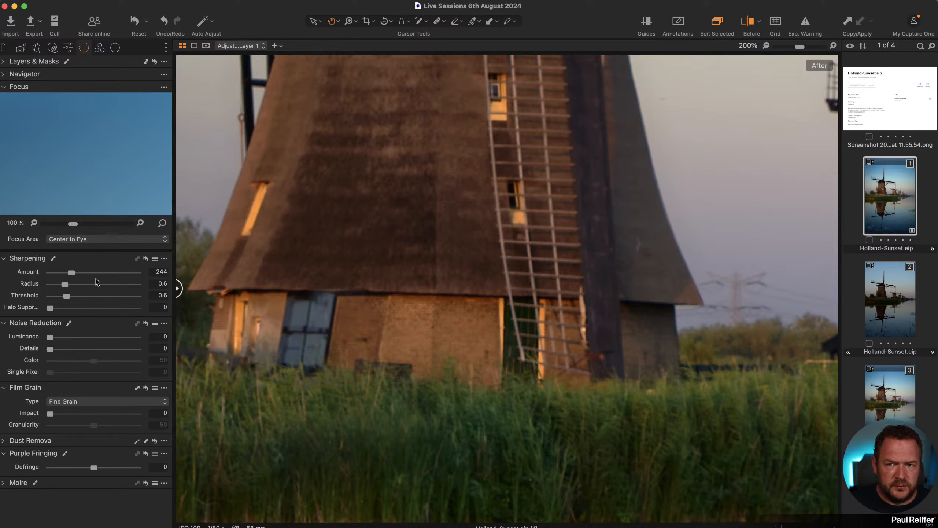
- Raise the masked layer's Structure to 24 using the Natural clarity method
click(68, 47)
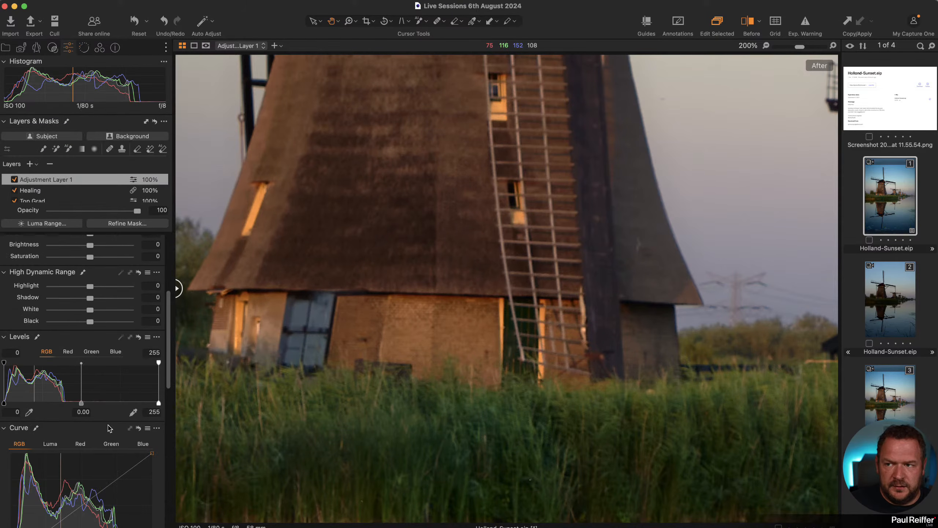
scroll(77, 323, down, 10)
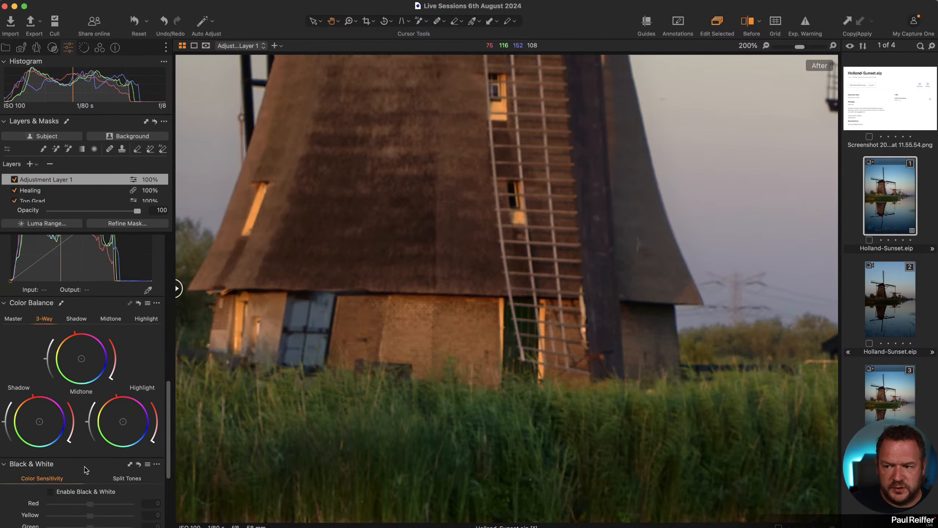
drag(91, 479, 102, 482)
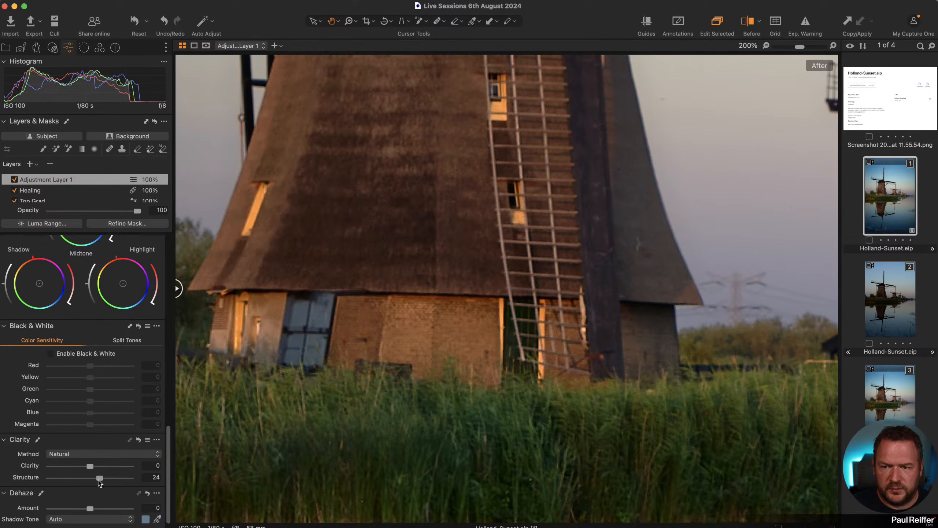
- Compare the large windmill and reeds at 100% and 200% with the new adjustment layer switched off and on
double_click(528, 279)
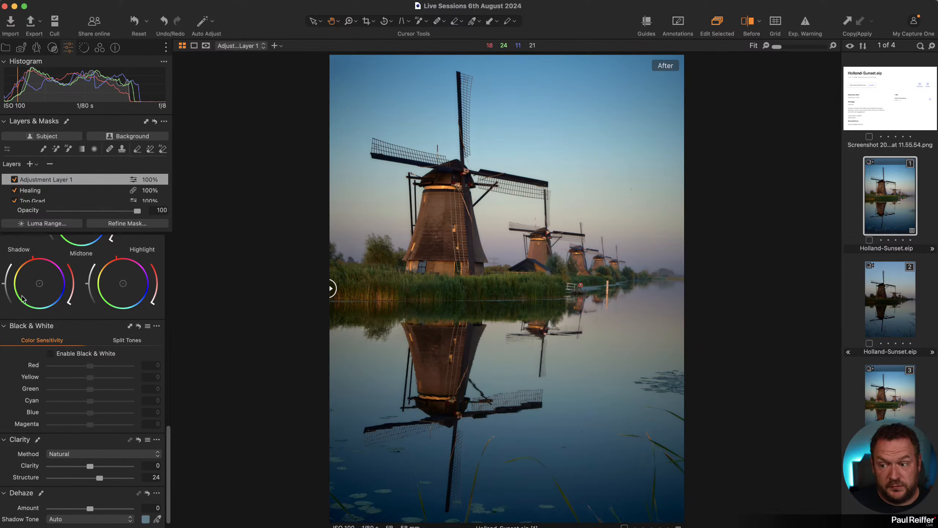
click(449, 285)
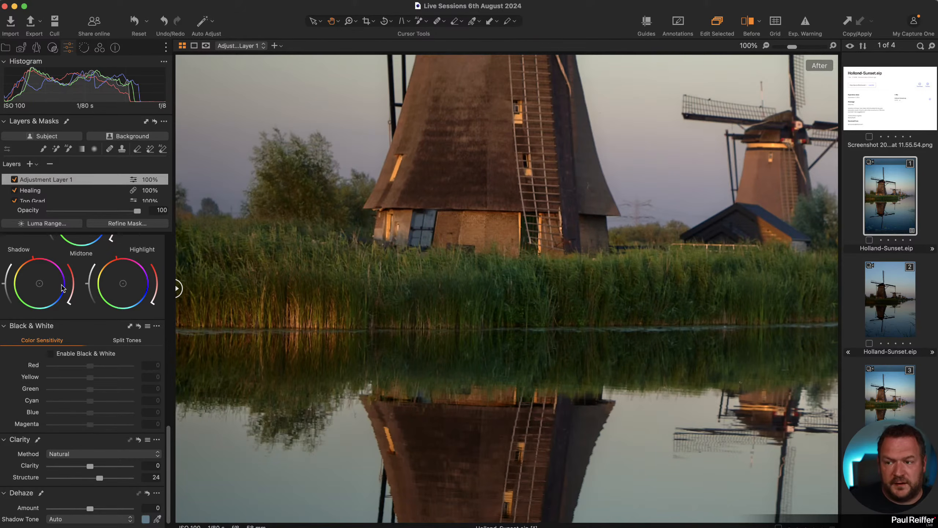
click(14, 180)
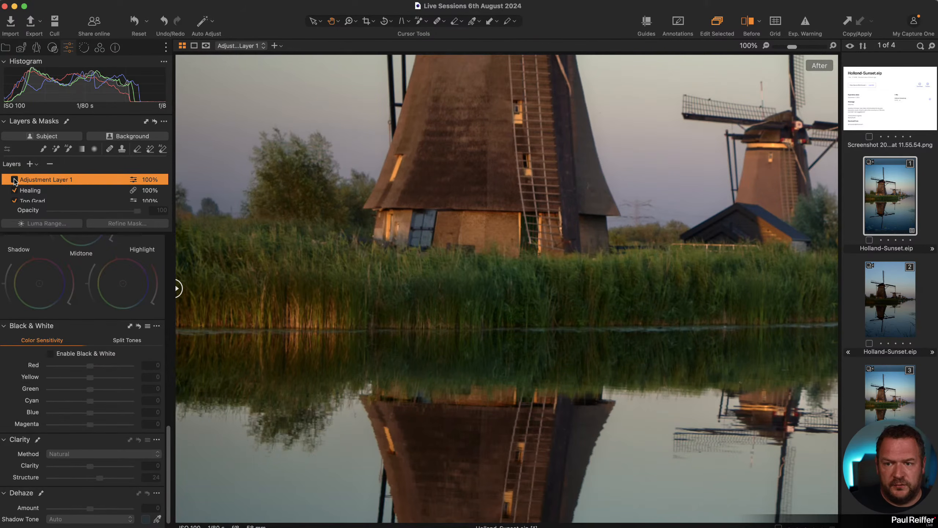
key(super+equal)
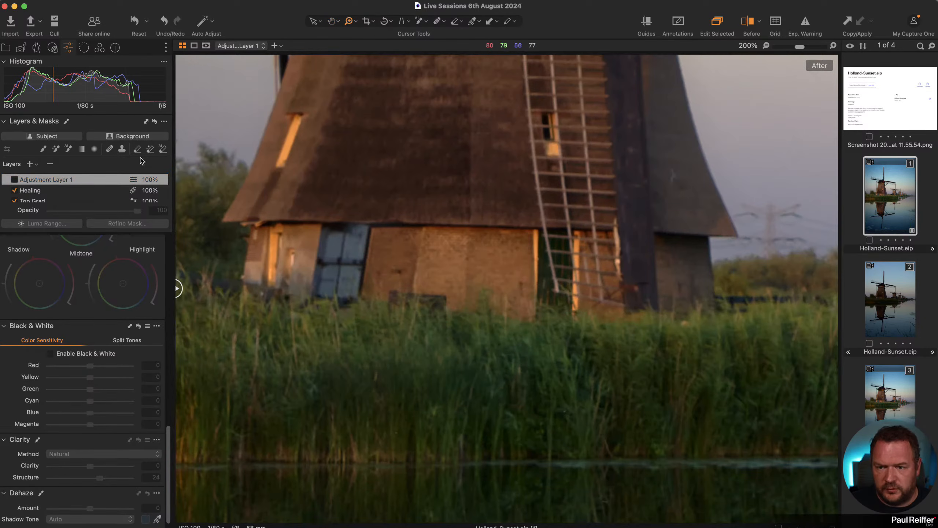
click(14, 179)
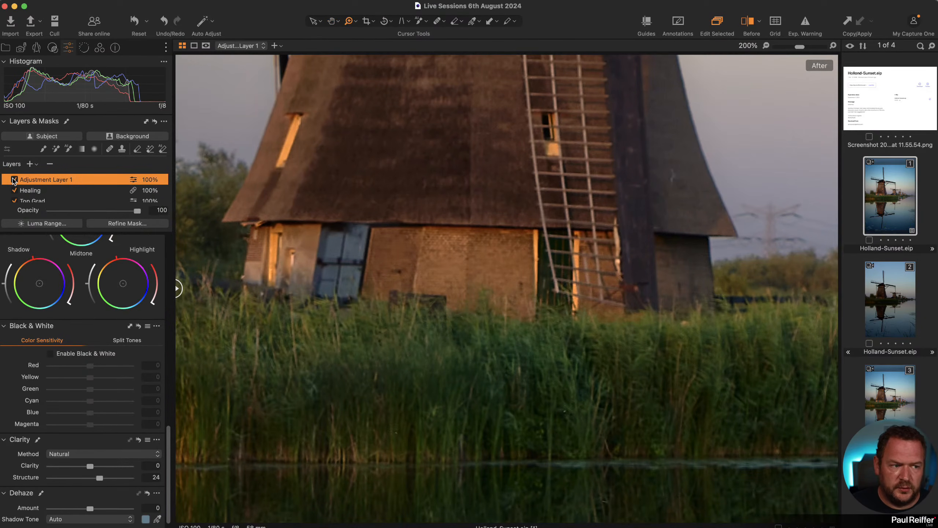
click(14, 179)
click(15, 179)
click(14, 179)
click(14, 179)
- Rename the new adjustment layer as Sharpening and fit the whole photo in view
double_click(44, 180)
text(Sh)
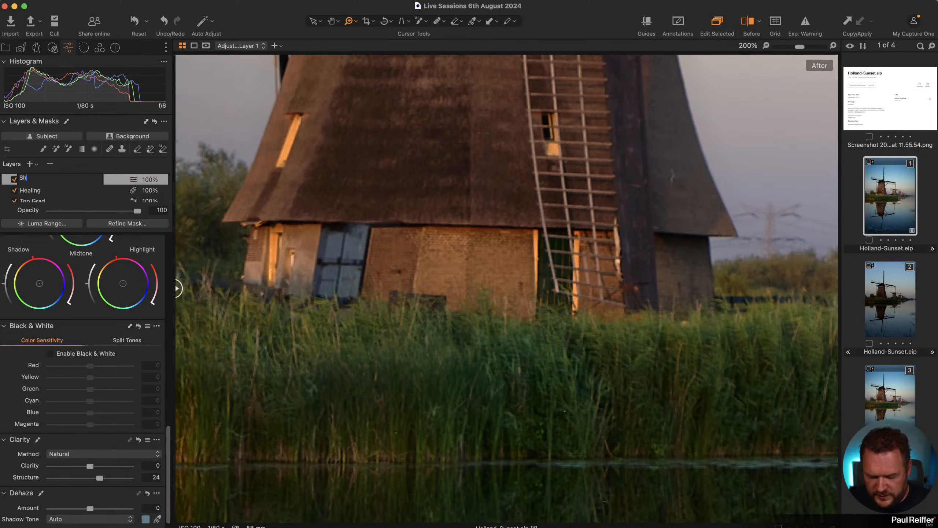
text(arpening)
key(Return)
key(h)
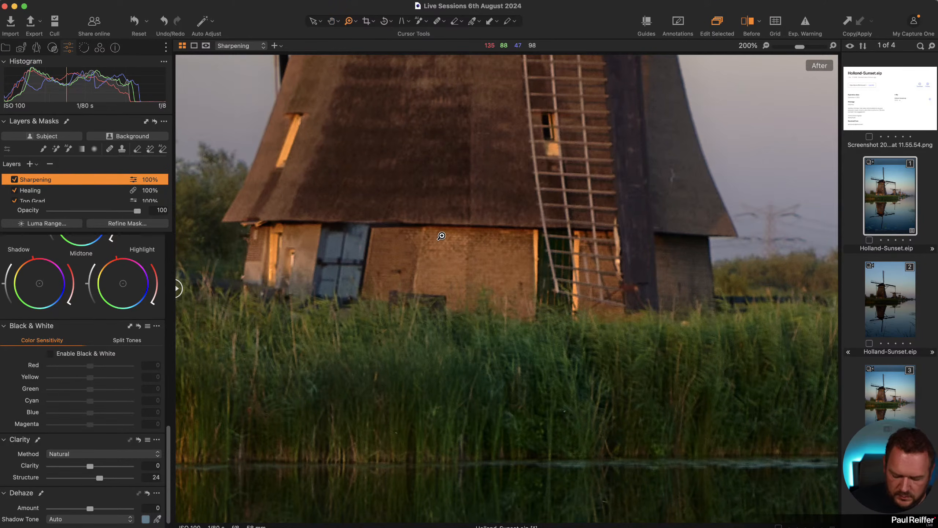
double_click(437, 249)
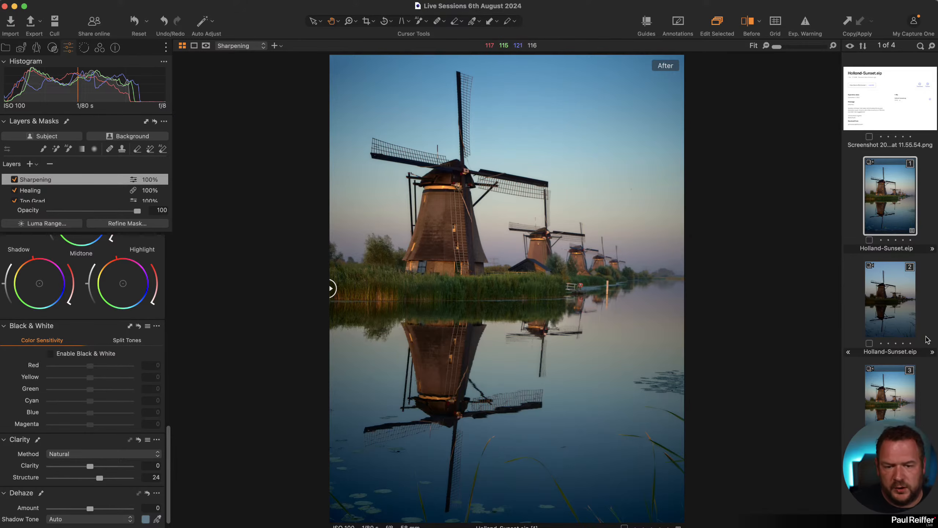
- Reset the Levels on the third Holland-Sunset variant and compare it with the finished first variant
click(902, 395)
scroll(99, 436, up, 10)
scroll(99, 425, up, 5)
click(138, 453)
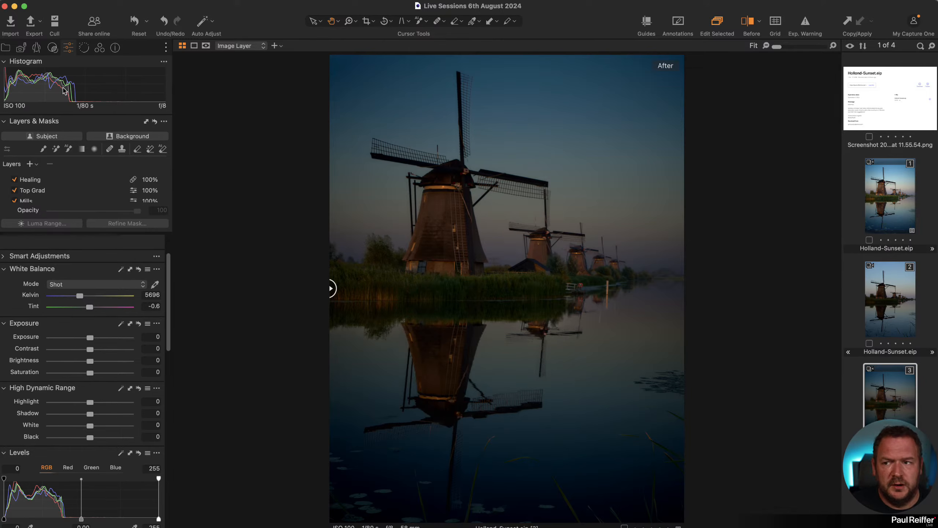
click(893, 193)
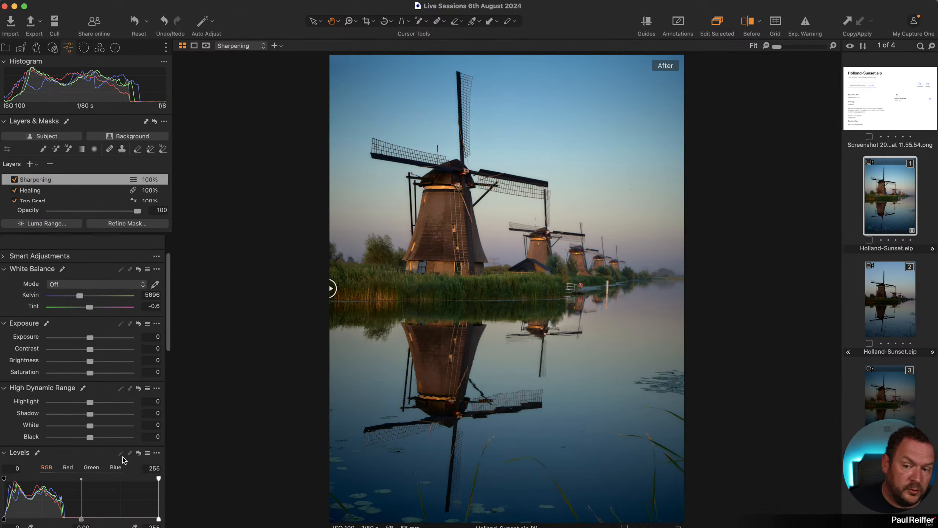
scroll(85, 460, down, 2)
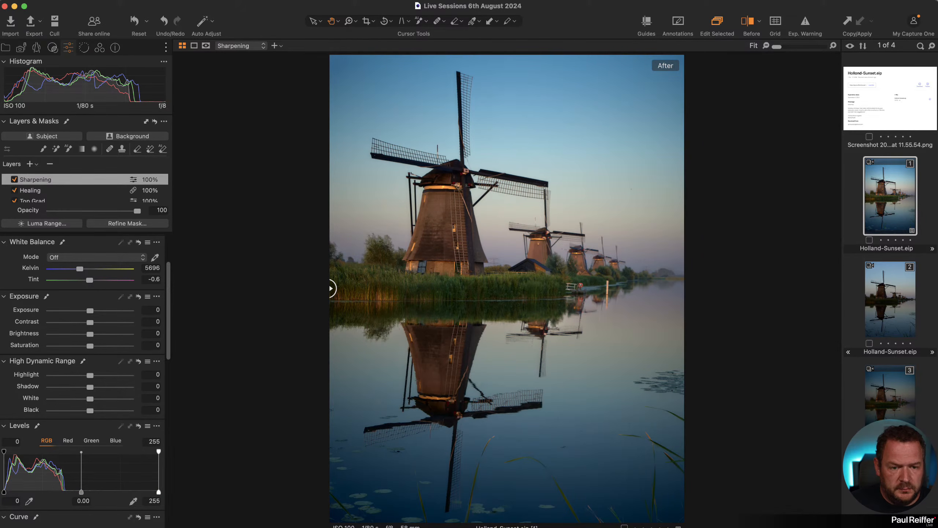
- Open the user collection holding the lighthouse seascape and show the second variant's layers and adjustments
click(5, 49)
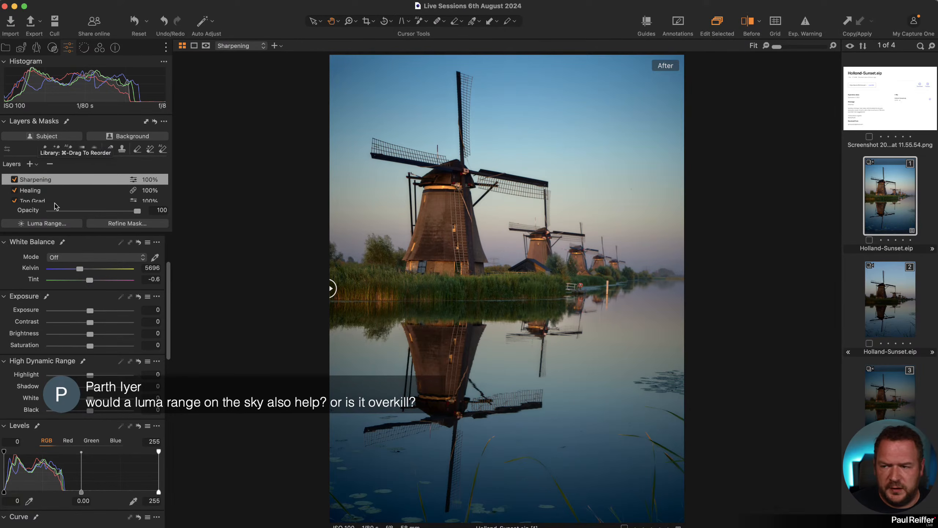
click(6, 47)
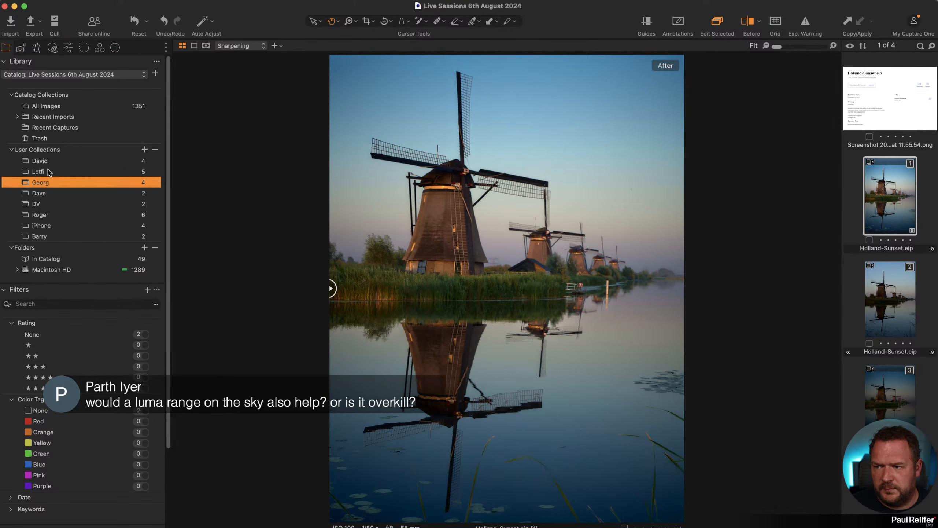
click(39, 172)
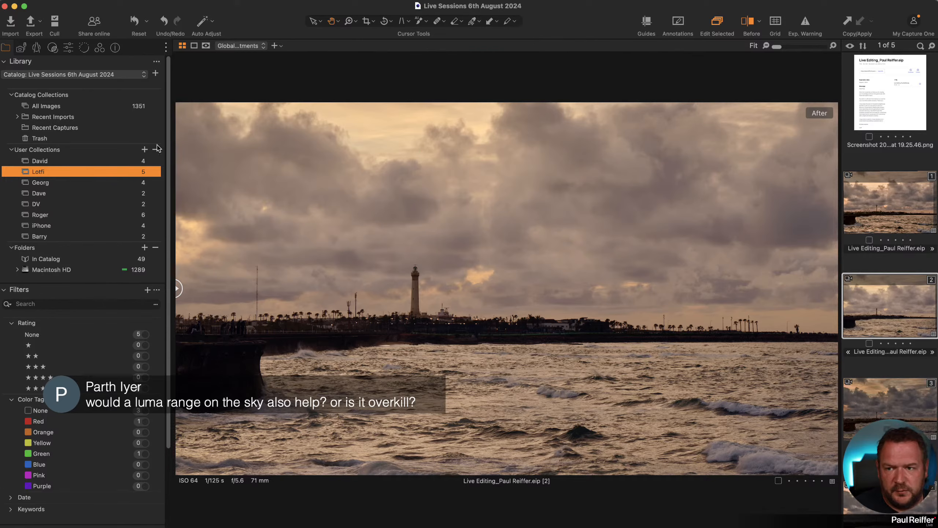
click(68, 50)
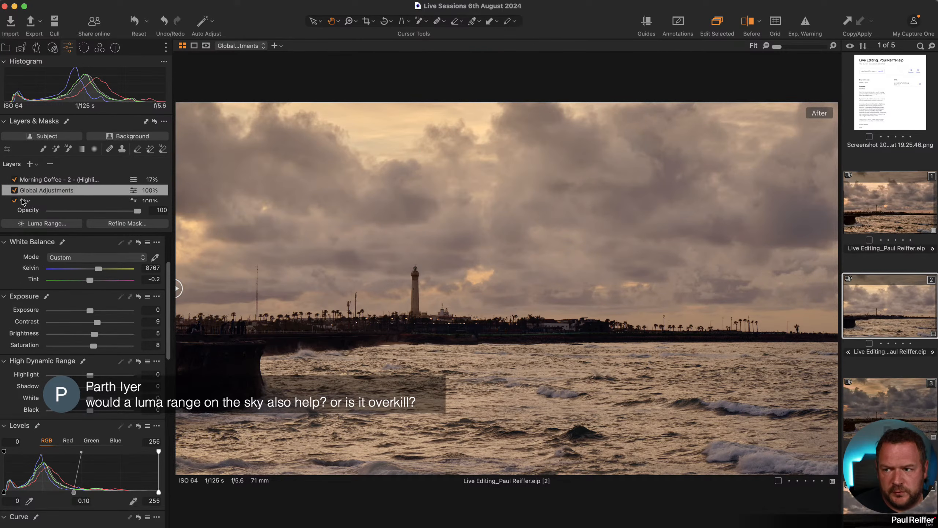
- Add a new adjustment layer to the lighthouse seascape and name it Luma Sky
click(30, 163)
double_click(58, 182)
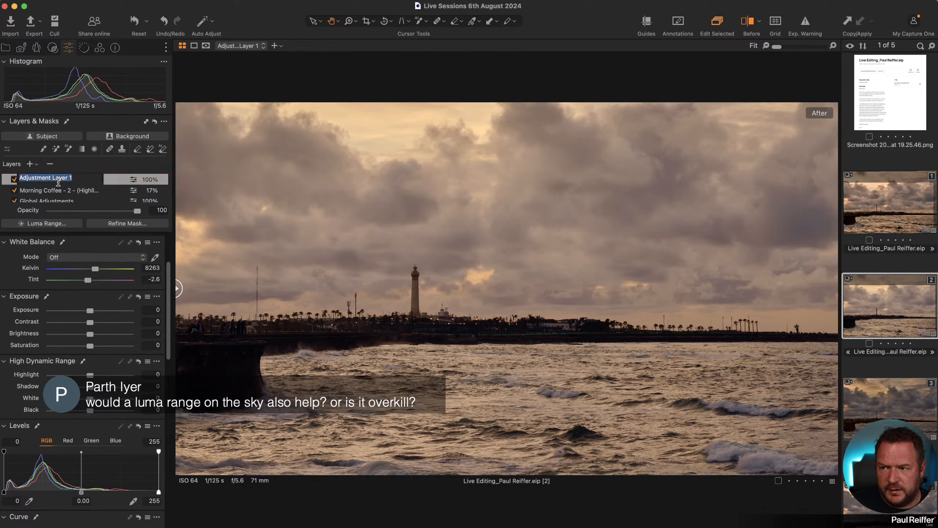
text(Luma Sk)
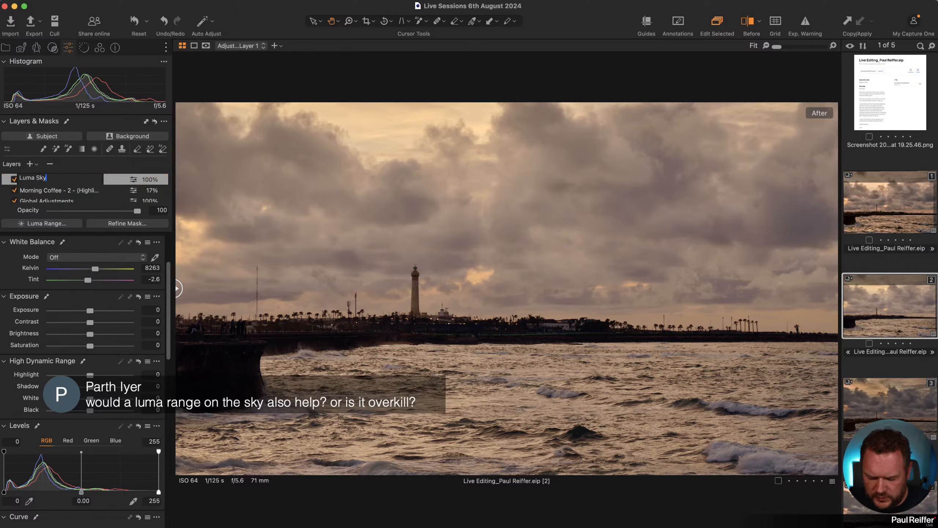
text(y)
key(Return)
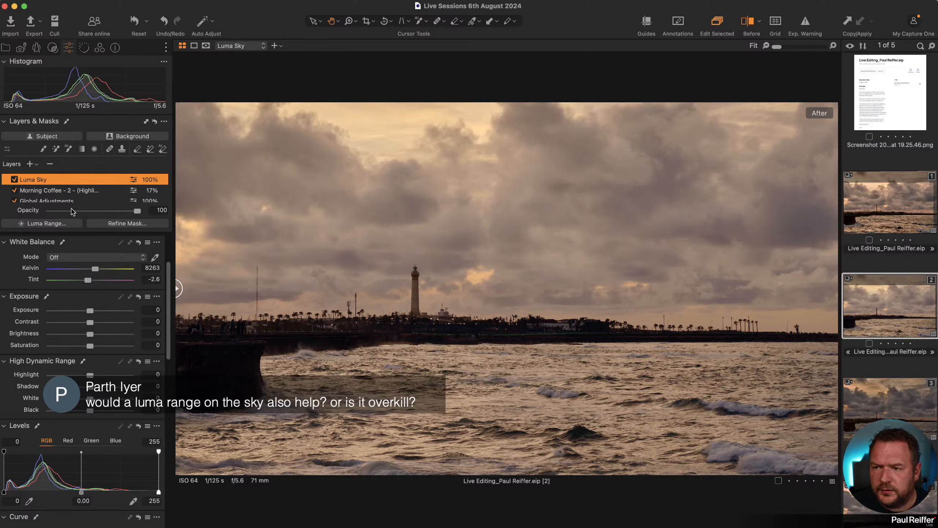
- Draw a linear gradient mask over the sky on Luma Sky, level it and move it down to the horizon, checking the mask overlay
click(83, 148)
drag(396, 165, 403, 255)
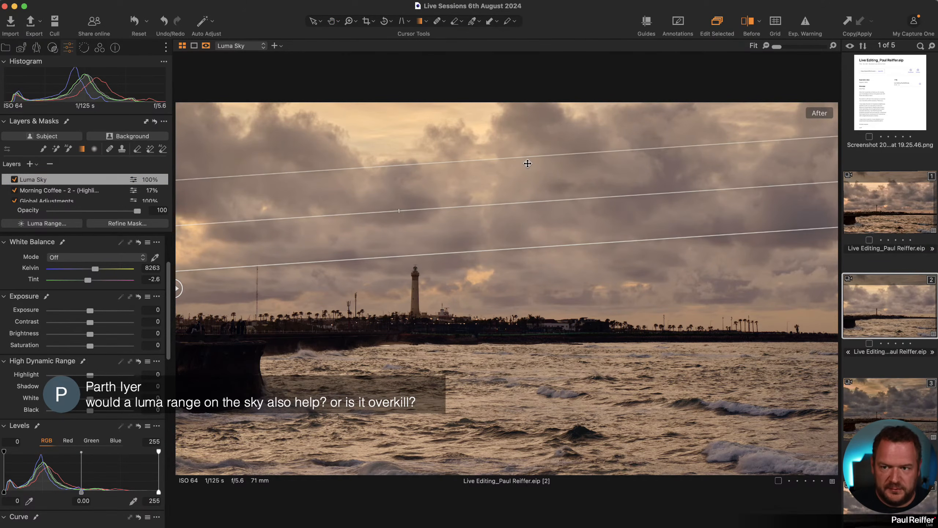
key(m)
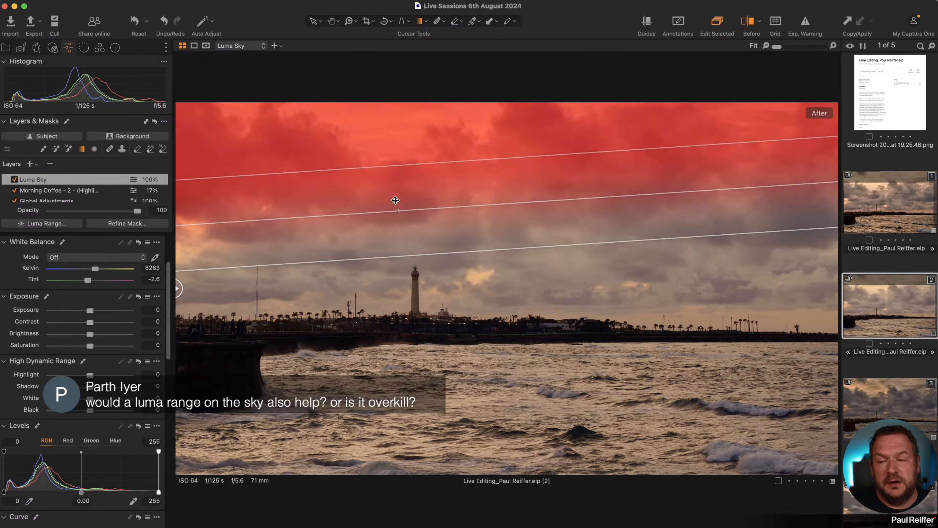
drag(385, 198, 647, 280)
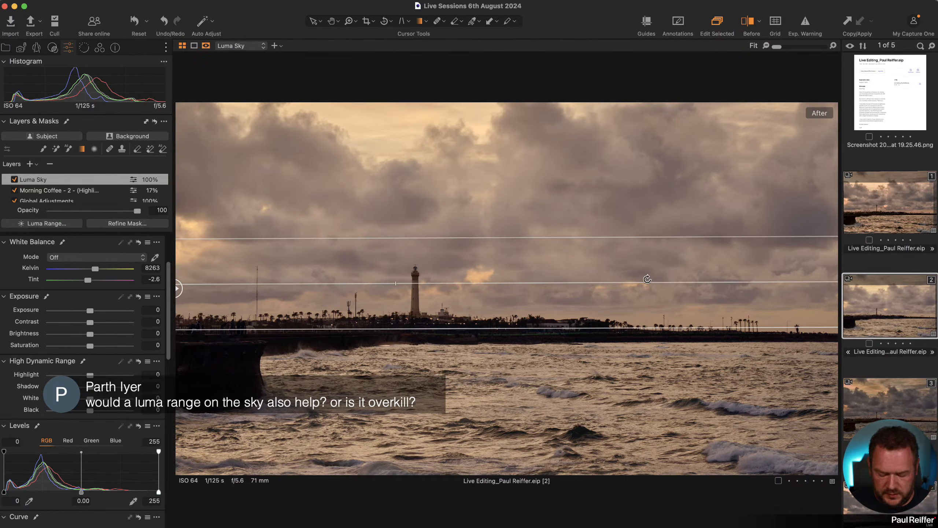
drag(527, 261, 544, 286)
key(m)
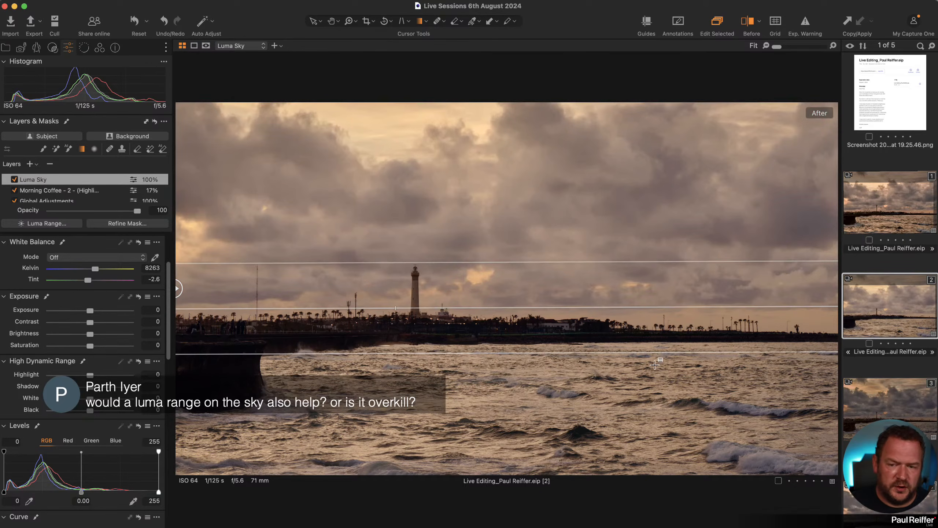
key(m)
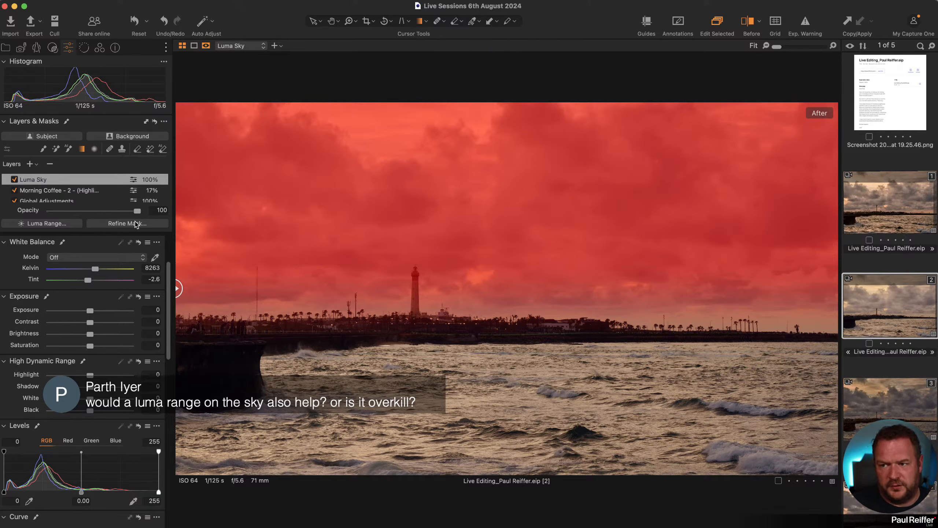
- Limit the Luma Sky mask to the bright clouds with luma range 200 to 255, falloff 149 to 255 and radius 3.3
click(48, 224)
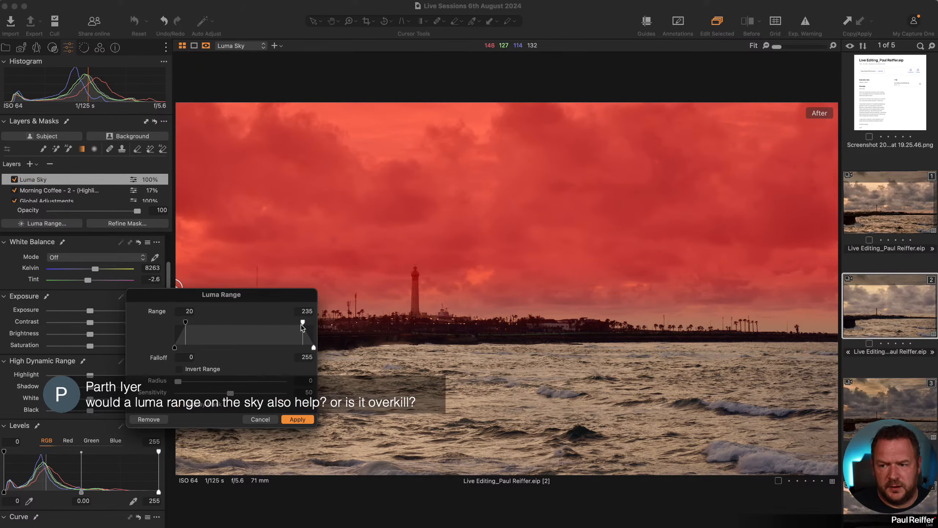
drag(303, 322, 320, 326)
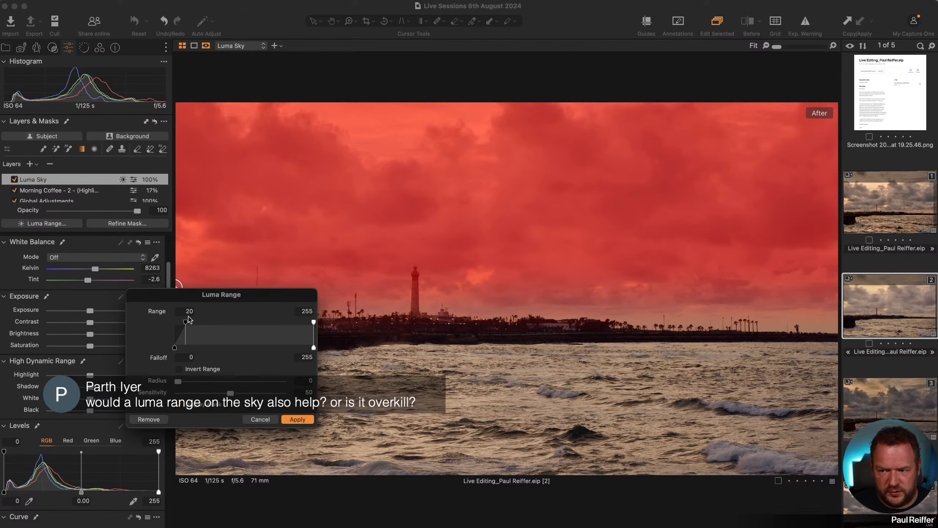
drag(227, 301, 368, 368)
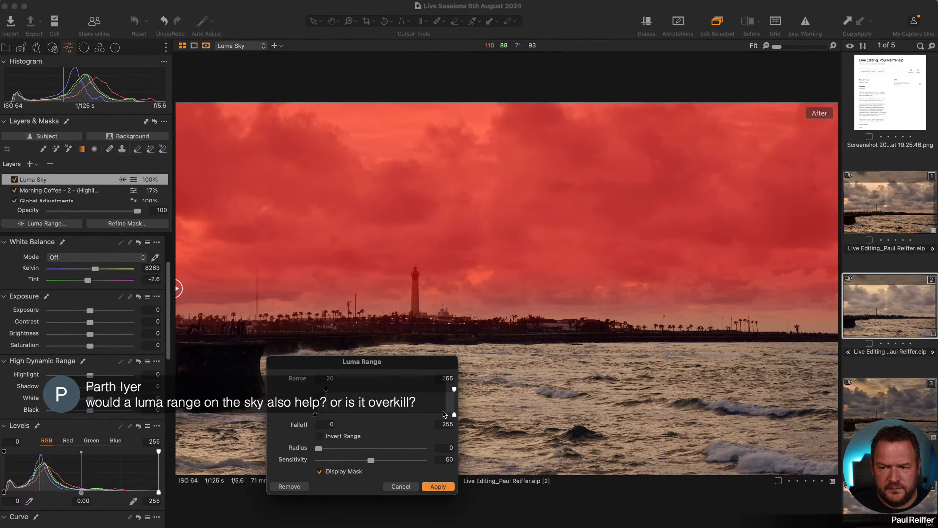
drag(327, 390, 432, 391)
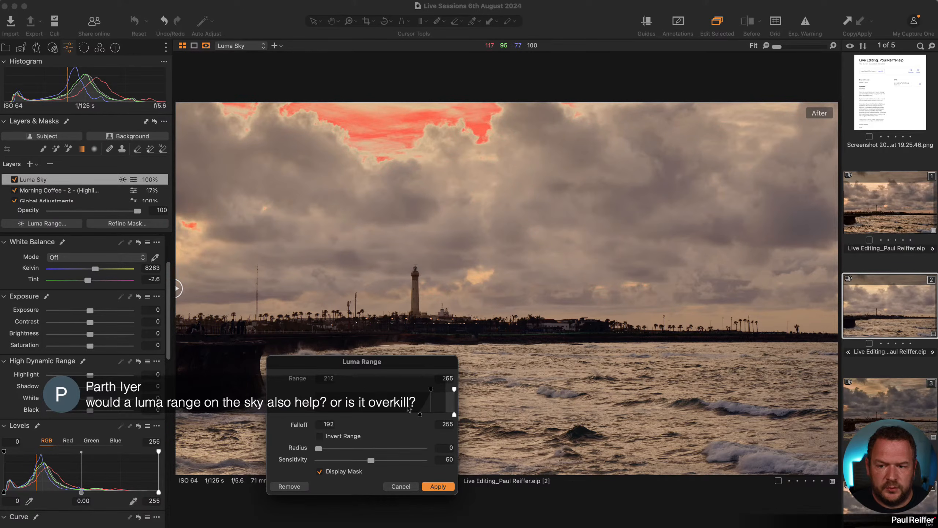
drag(432, 391, 425, 395)
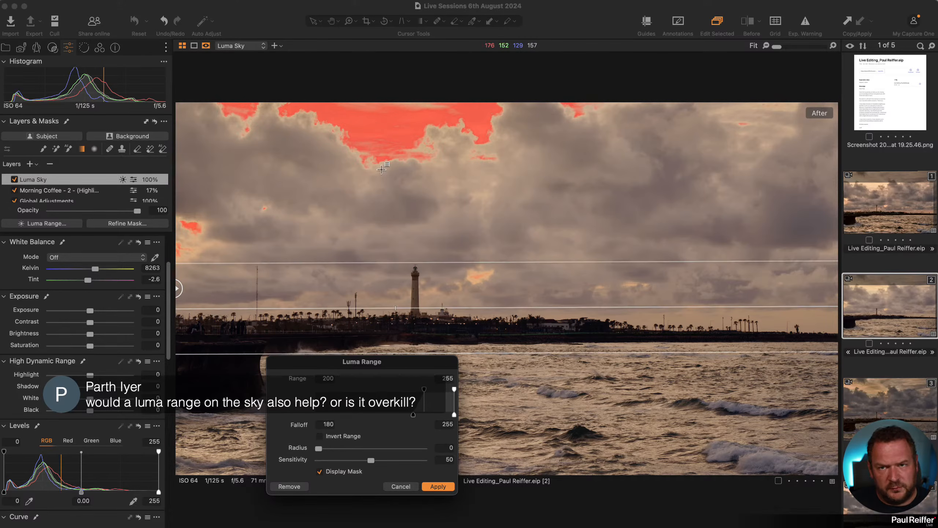
drag(413, 417, 397, 418)
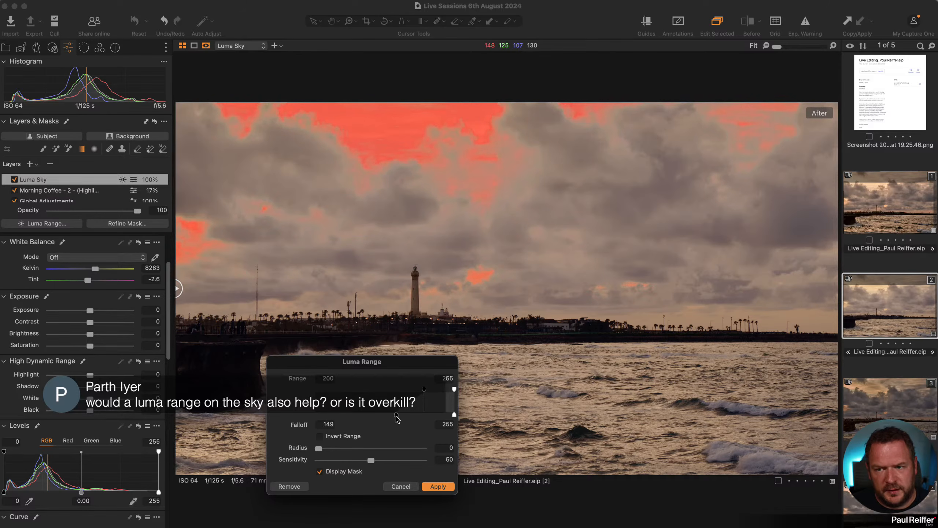
drag(318, 449, 345, 449)
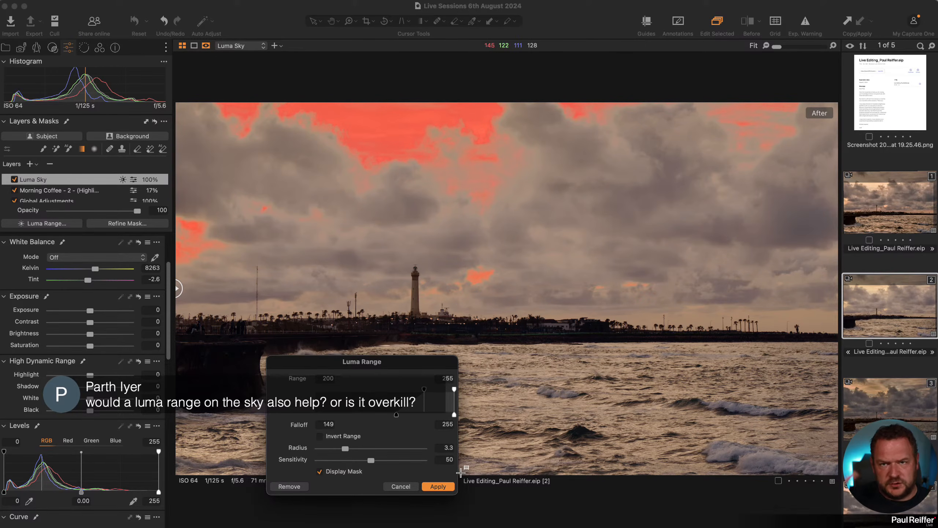
click(437, 486)
key(m)
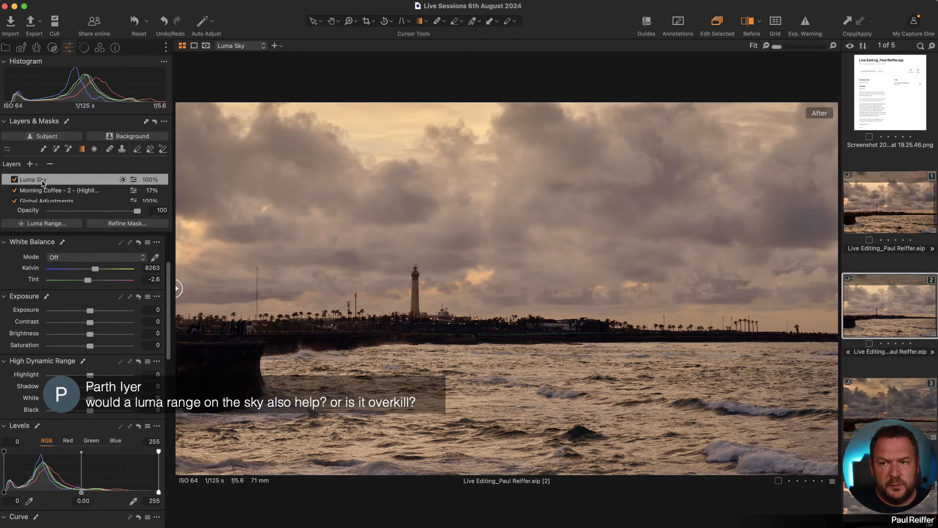
- Try Luma Sky's exposure at 0.75, -0.68 and -1.2, checking the grayscale mask, and delete the layer
drag(91, 312, 99, 312)
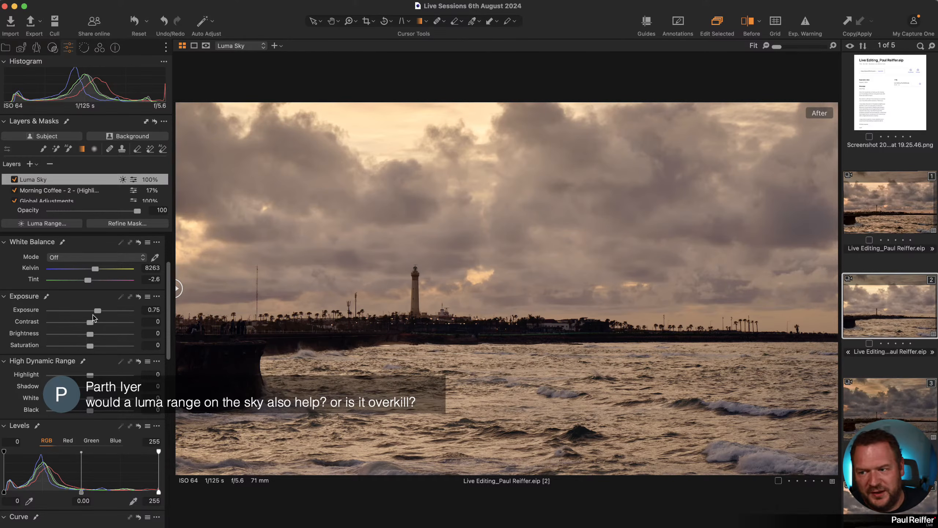
drag(98, 311, 85, 315)
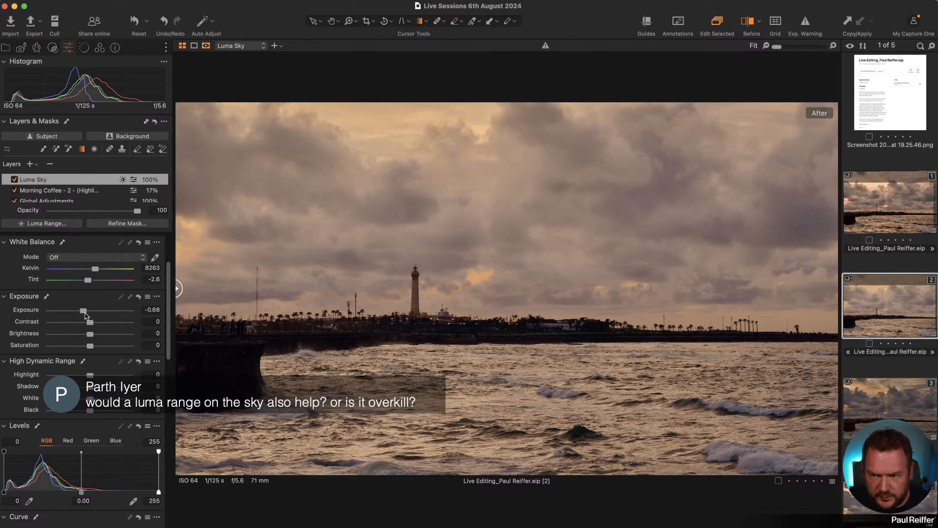
key(m)
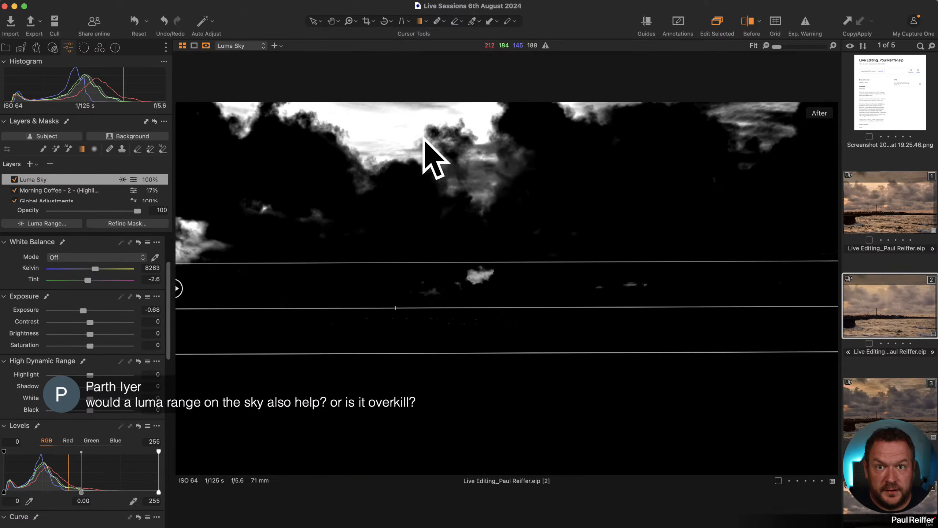
key(m)
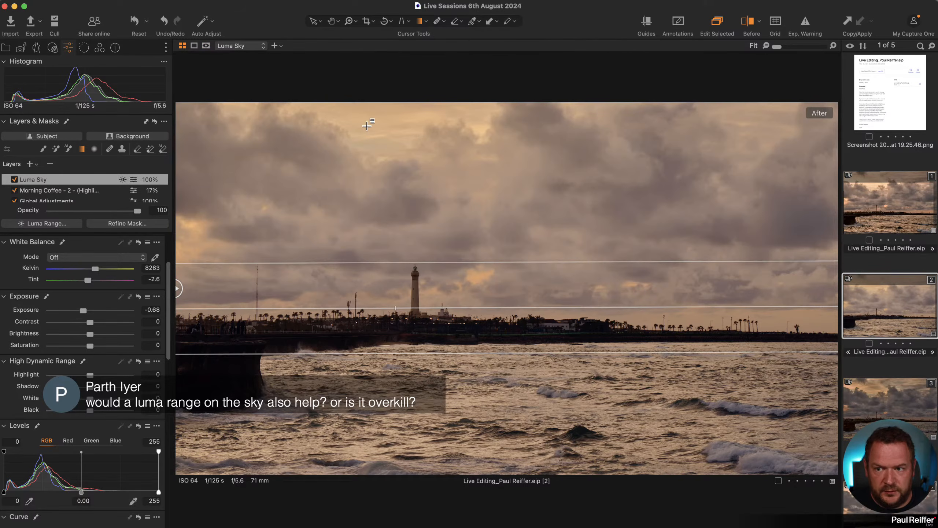
drag(84, 310, 79, 312)
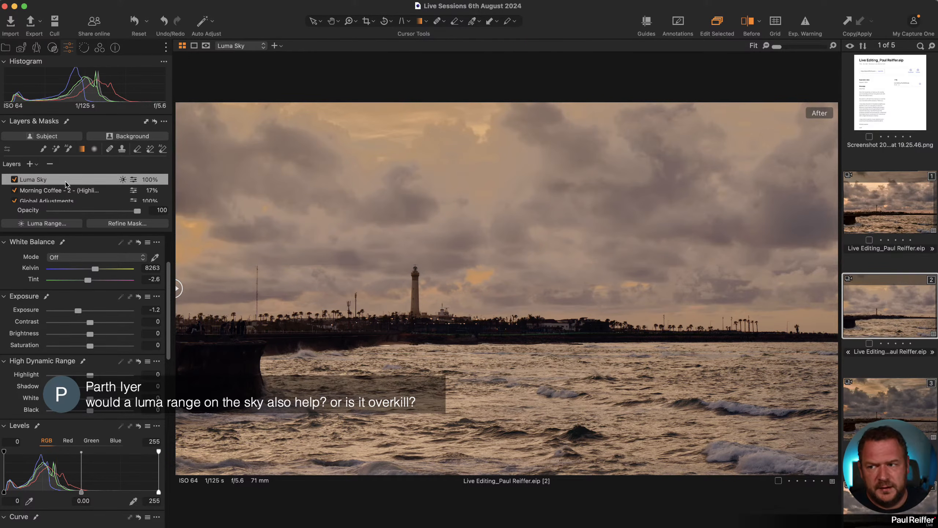
click(50, 166)
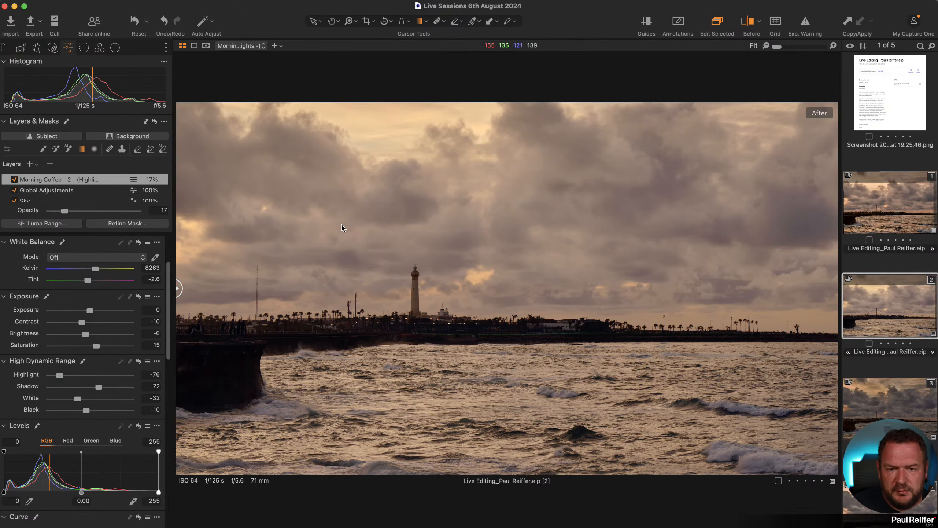
- Browse the user collections, open the DV collection's first P0015508.eip variant with its adjustments, and examine the mist between the hills at 100%
click(5, 48)
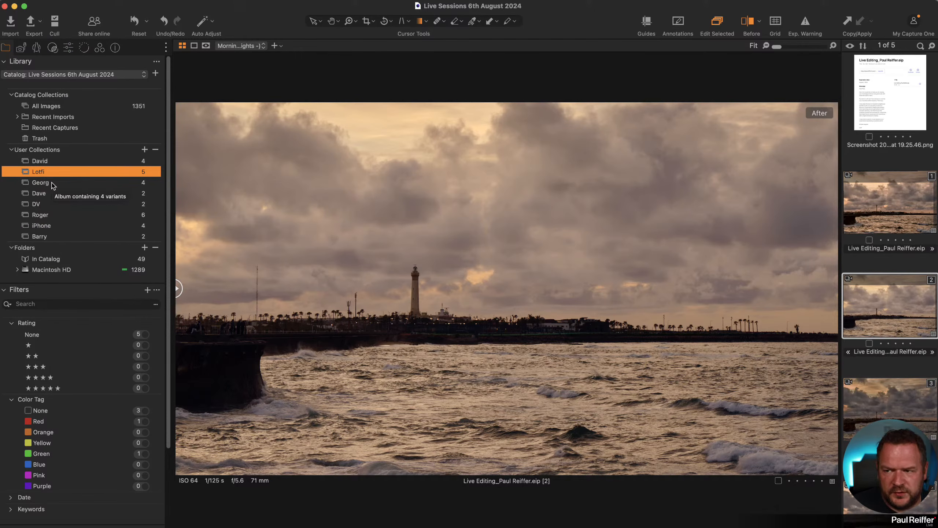
click(55, 194)
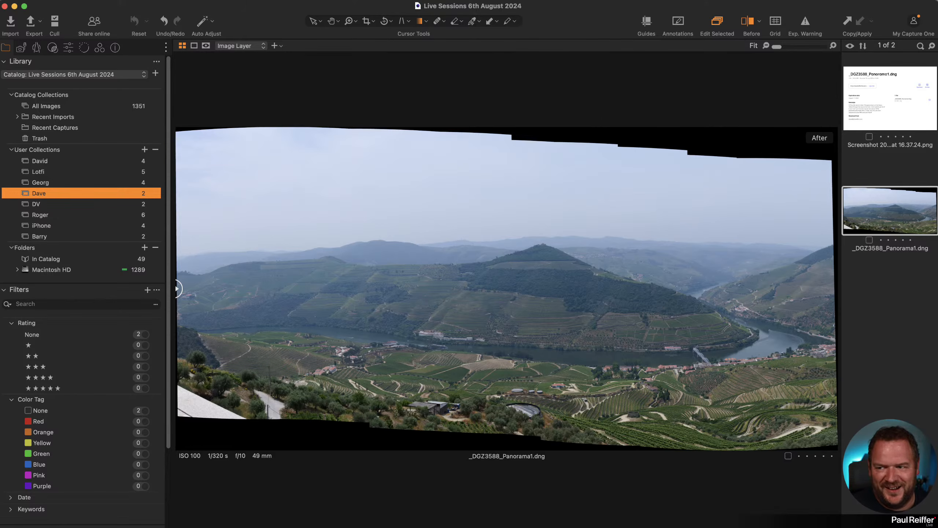
click(54, 162)
click(53, 173)
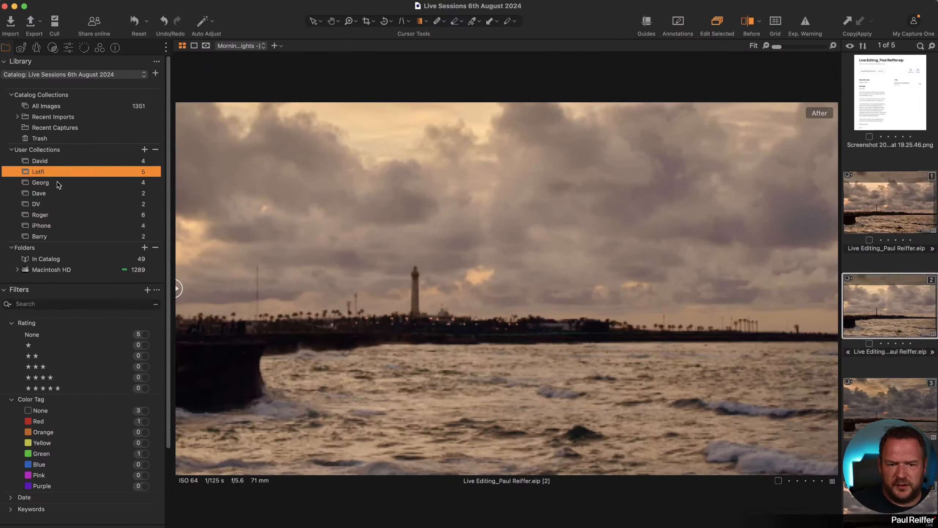
click(58, 183)
click(49, 203)
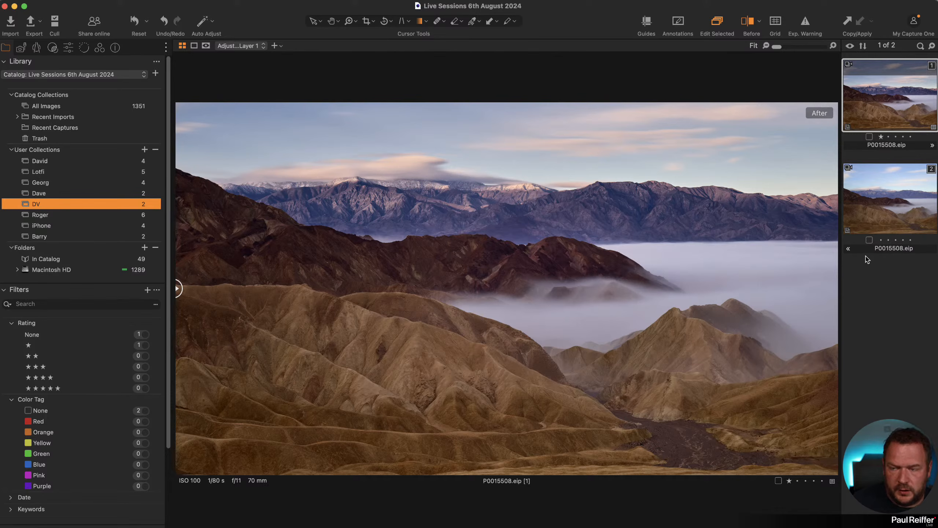
click(68, 49)
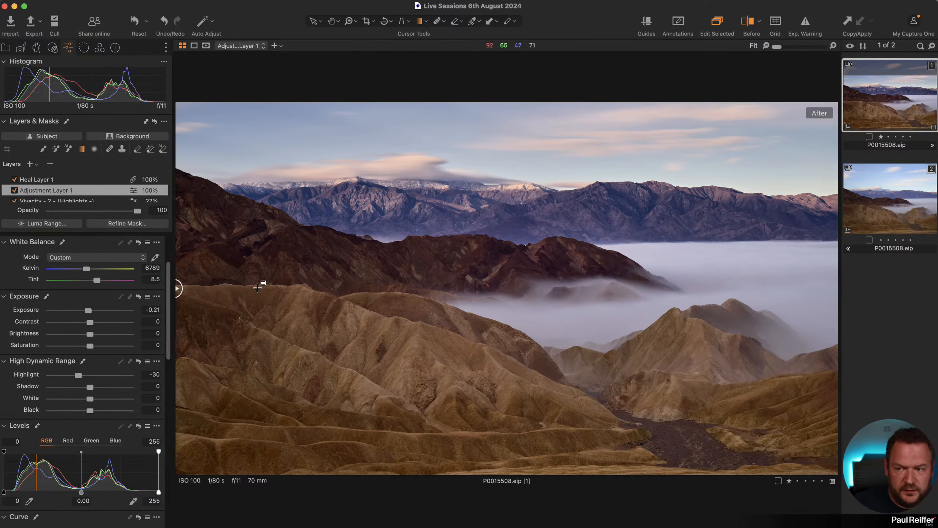
click(573, 292)
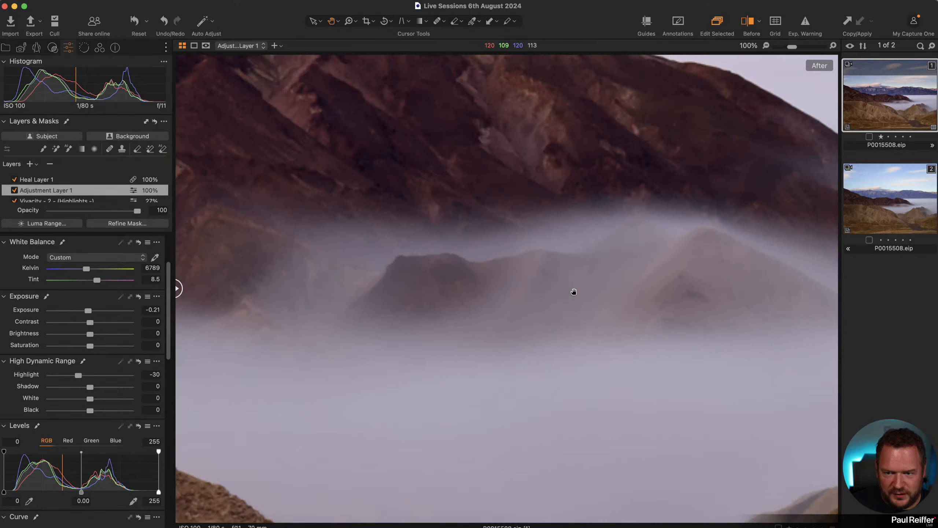
- Examine the mountains, foreground hills and mist across the first P0015508.eip variant at up to 100% and return to the full image
alt+click(524, 306)
drag(644, 276, 411, 406)
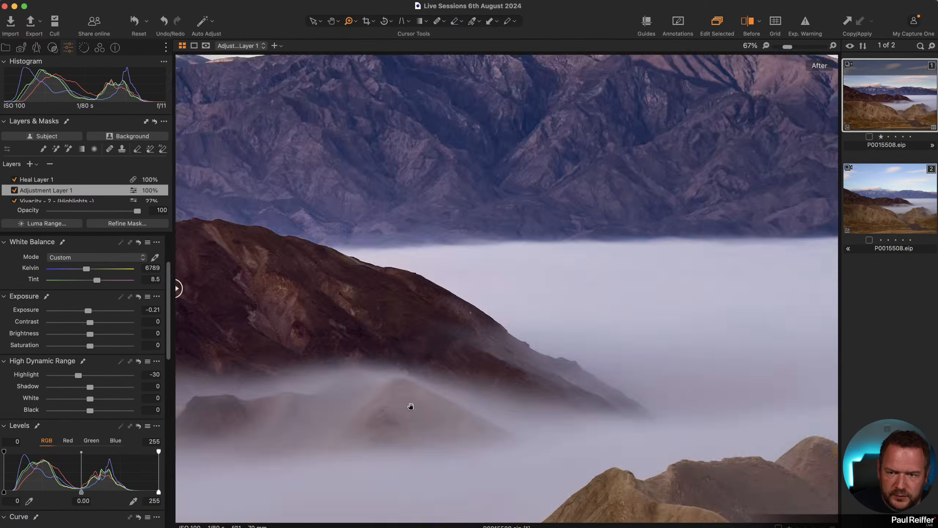
click(443, 207)
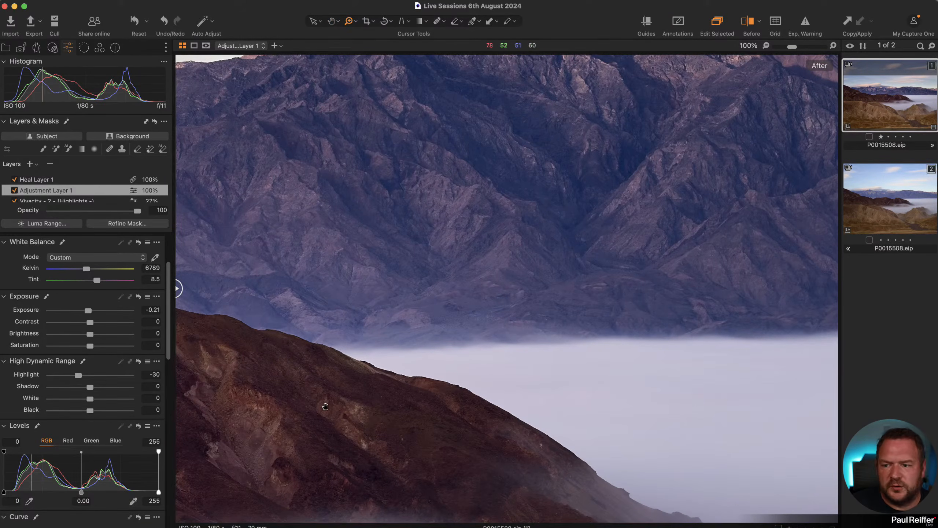
drag(326, 406, 624, 123)
drag(434, 320, 618, 191)
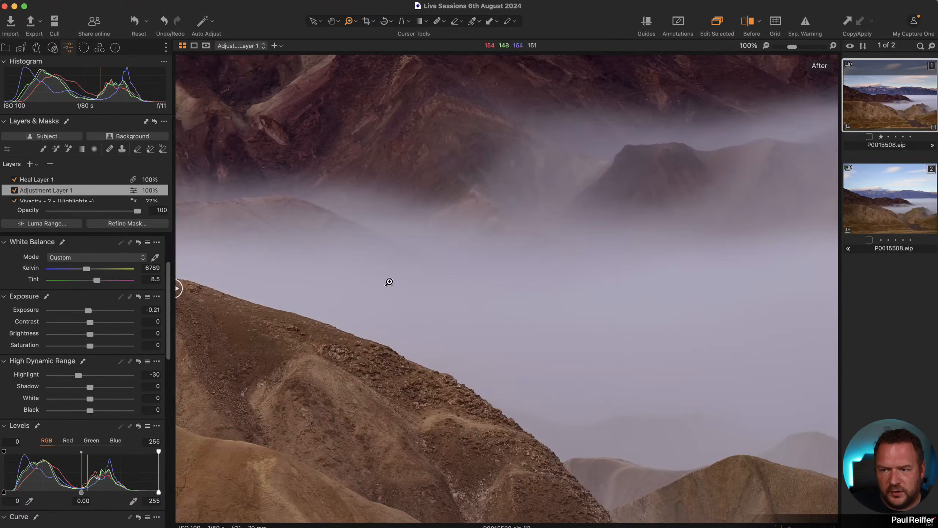
drag(373, 294, 240, 154)
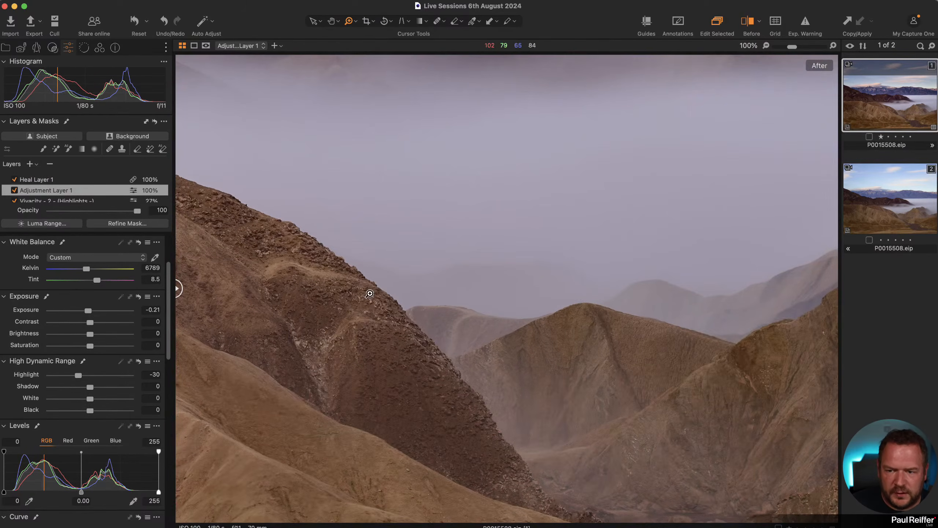
drag(595, 444, 297, 310)
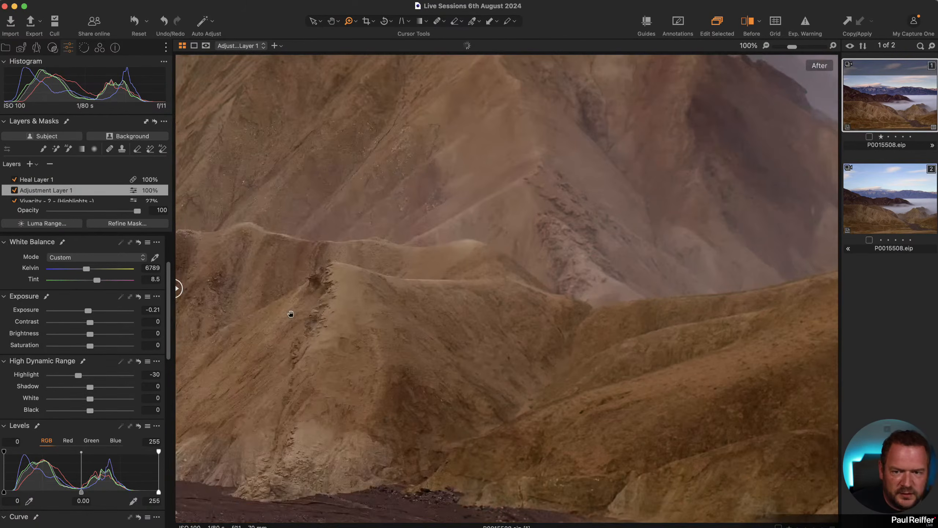
drag(636, 148, 562, 320)
drag(716, 282, 650, 189)
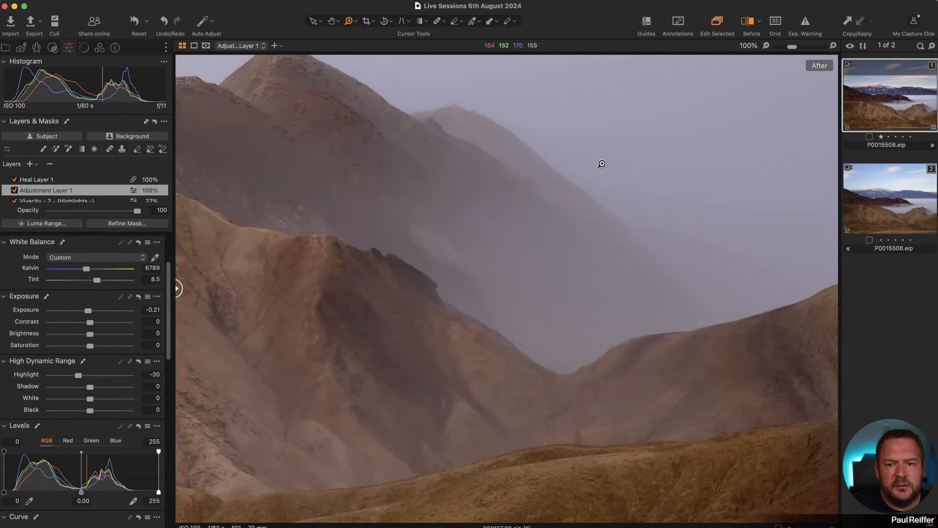
drag(459, 189, 442, 403)
drag(655, 288, 737, 360)
drag(554, 177, 555, 278)
drag(510, 211, 509, 425)
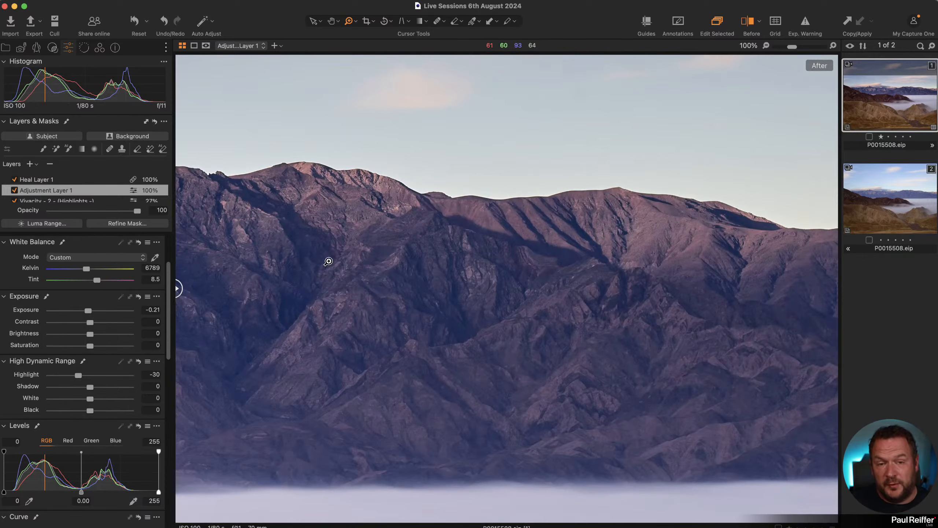
double_click(469, 315)
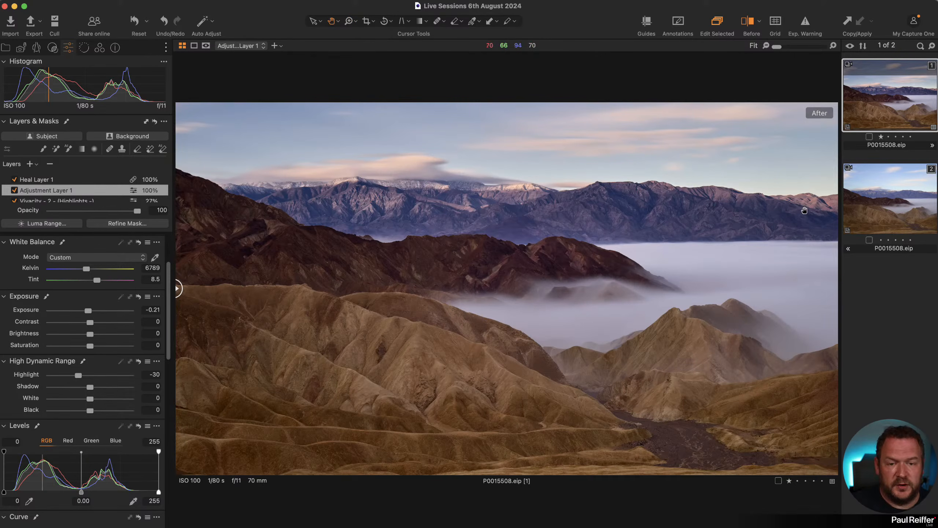
- Compare the edited P0015508.eip variant with the unadjusted second variant and with its own split before/after view
click(884, 208)
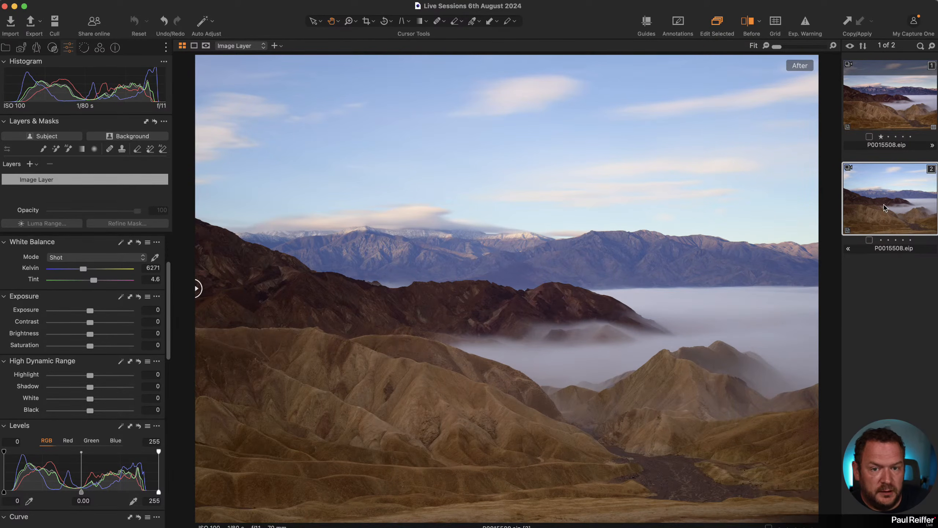
click(902, 120)
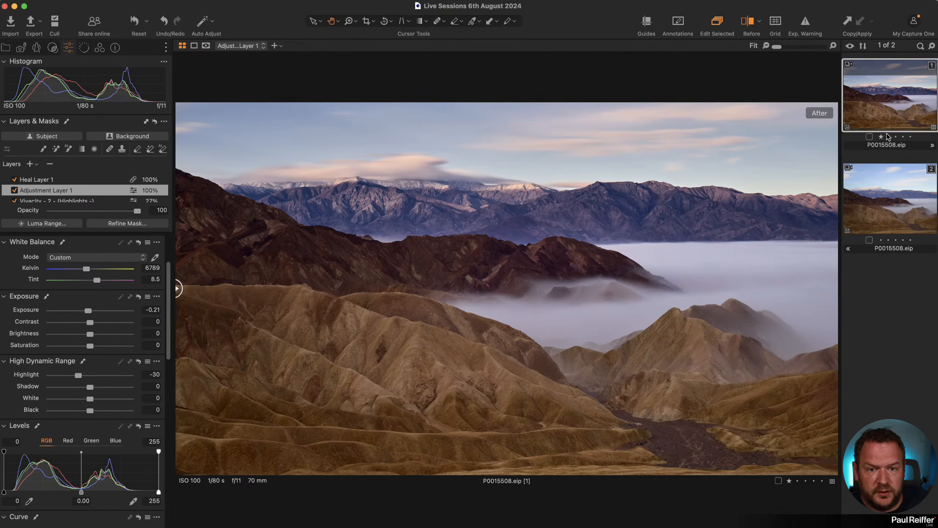
key(shift+y)
key(shift+y)
drag(506, 290, 157, 300)
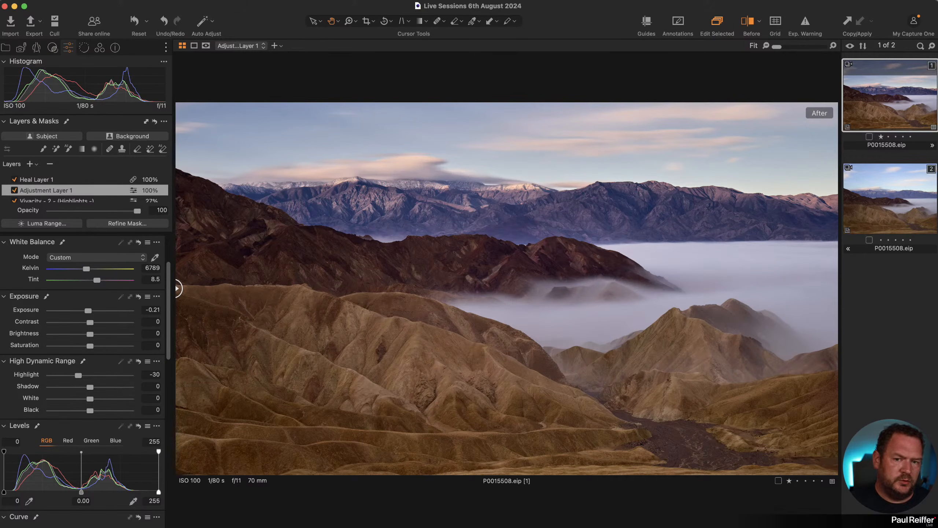
drag(177, 387, 234, 386)
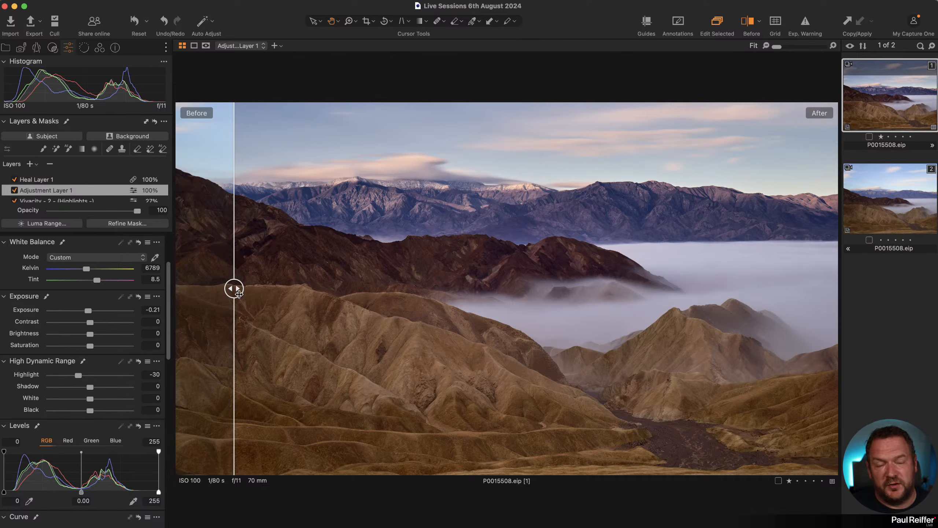
drag(237, 294, 147, 335)
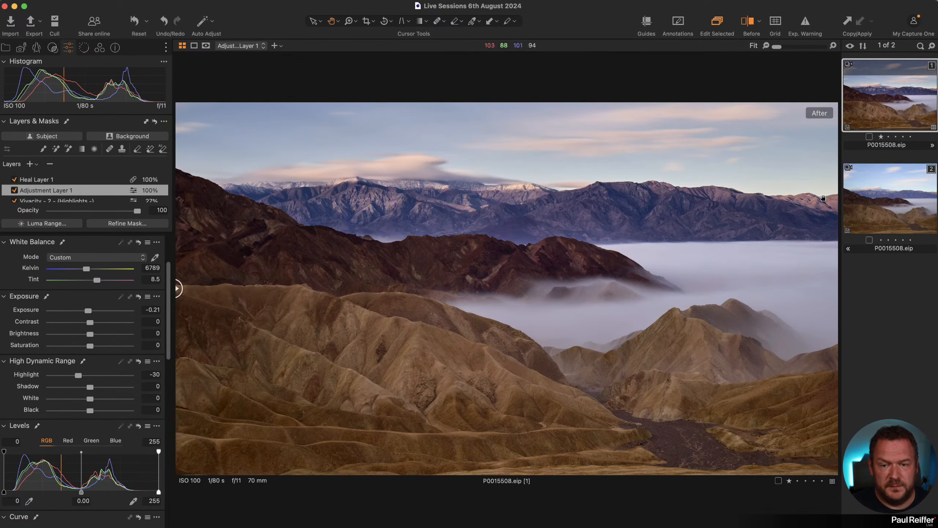
- Clone the first P0015508.eip variant and switch off Heal Layer 1 on the clone
right_click(871, 107)
click(883, 148)
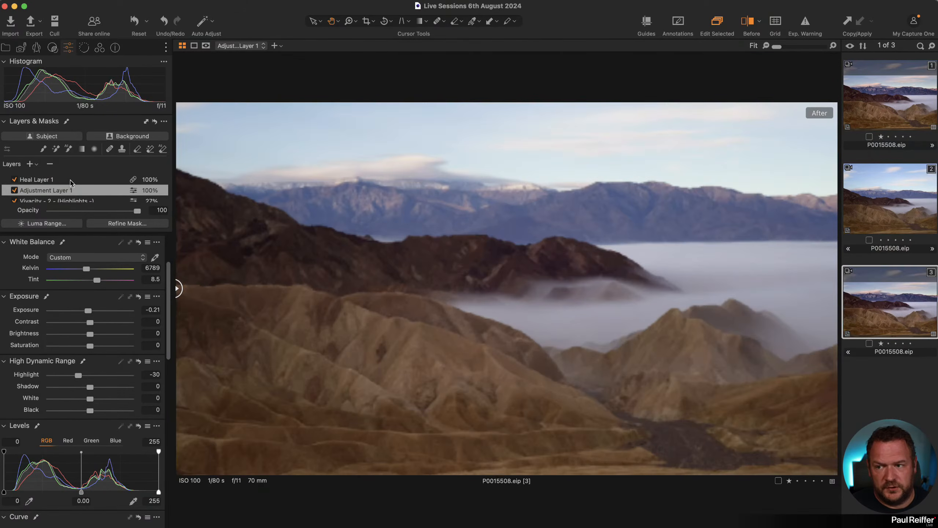
click(19, 180)
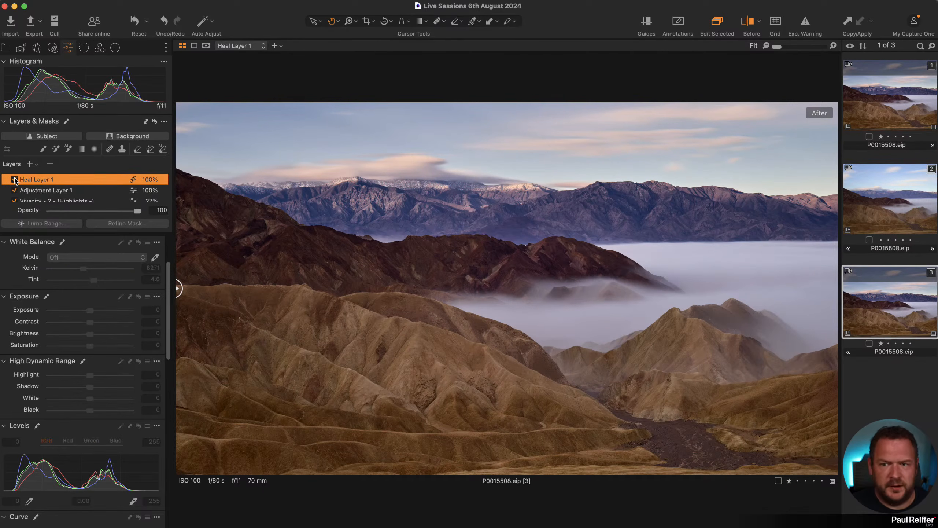
click(15, 178)
click(15, 178)
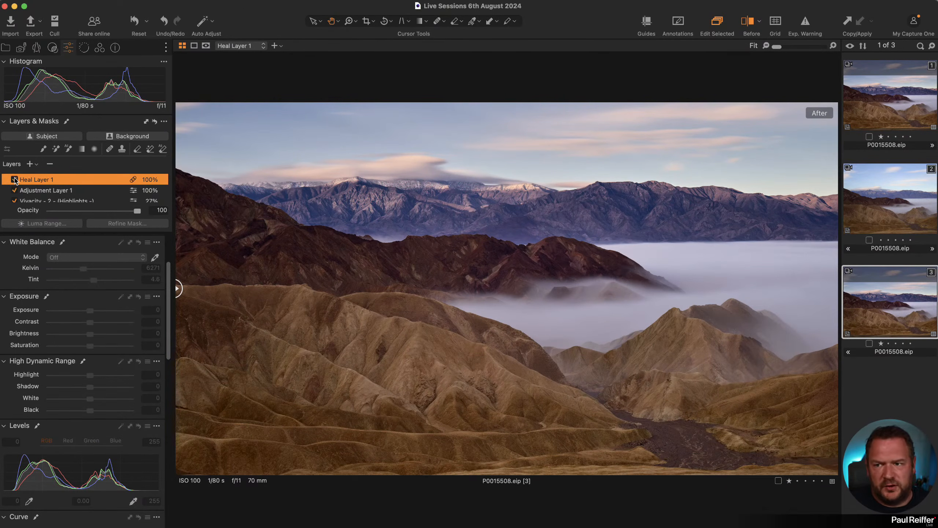
click(15, 179)
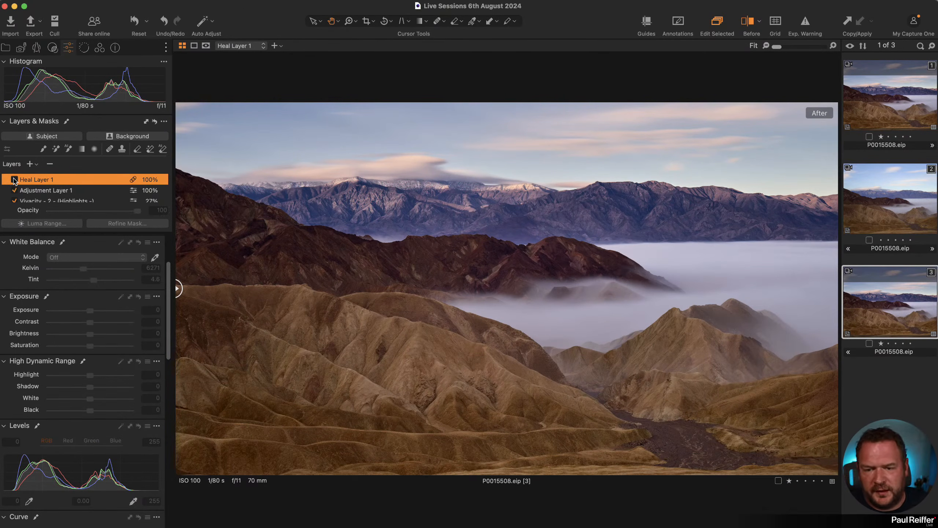
- Check Adjustment Layer 1's mask overlay, hide it, and compare the distant mountains before and after
click(36, 191)
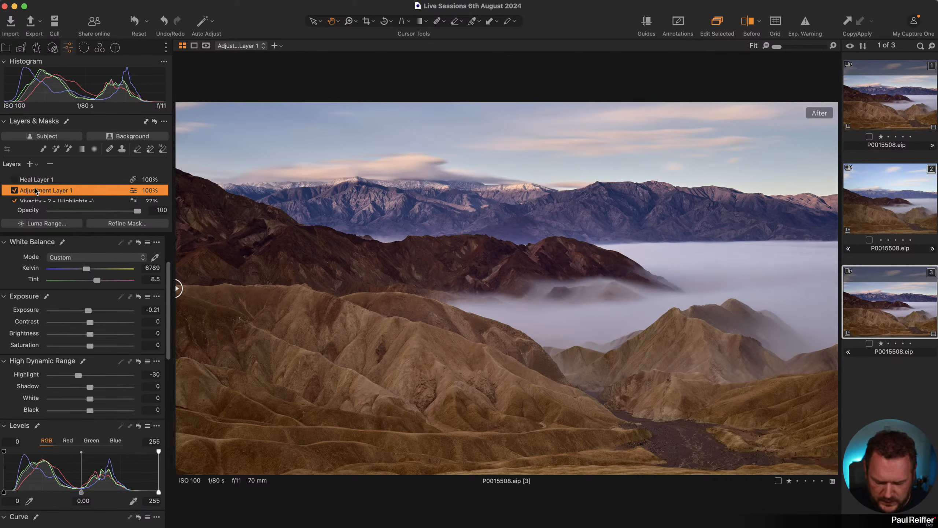
key(m)
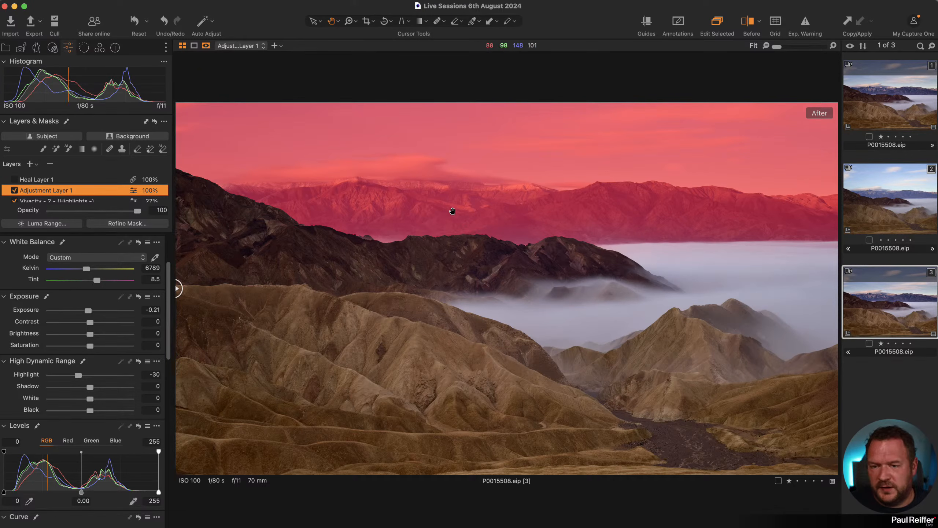
key(m)
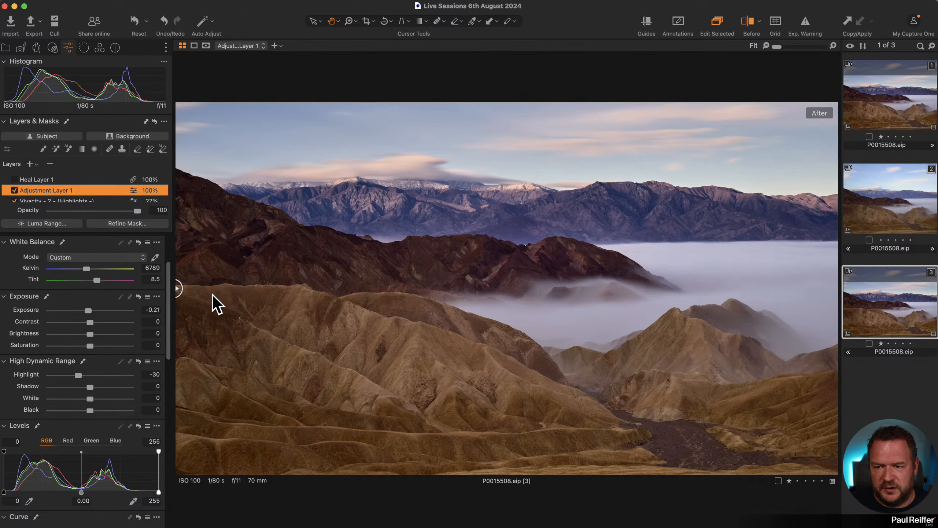
drag(178, 288, 819, 310)
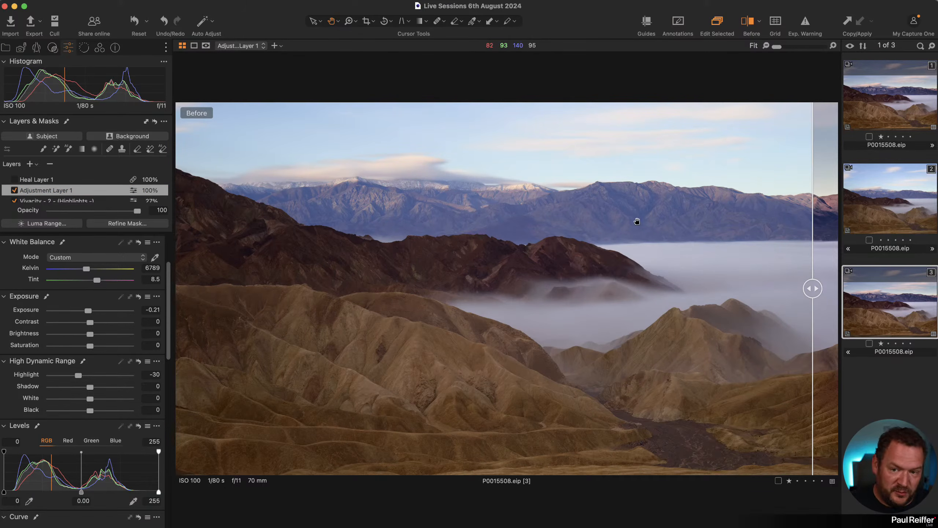
drag(812, 289, 670, 288)
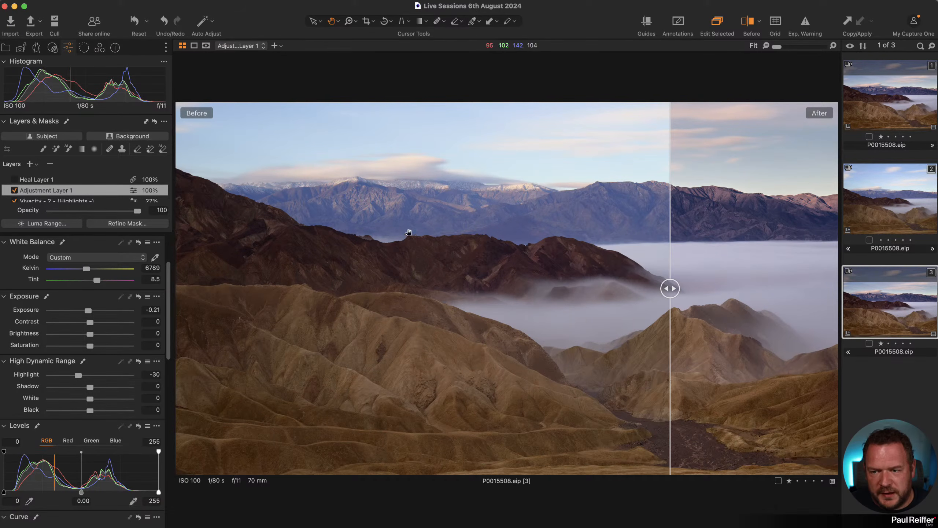
- Inspect Adjustment Layer 1's mask overlay along the dark ridge beside the unedited part of the split view
click(339, 226)
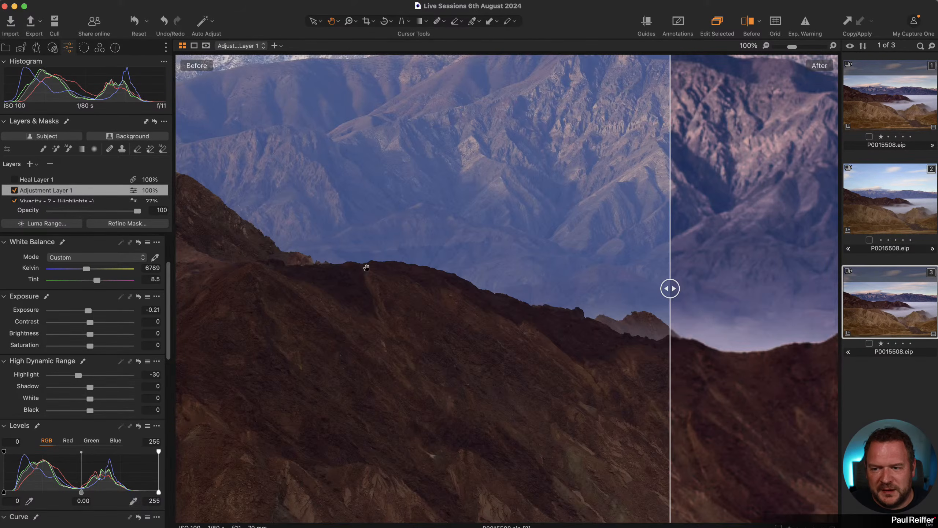
key(m)
drag(668, 288, 395, 318)
click(482, 304)
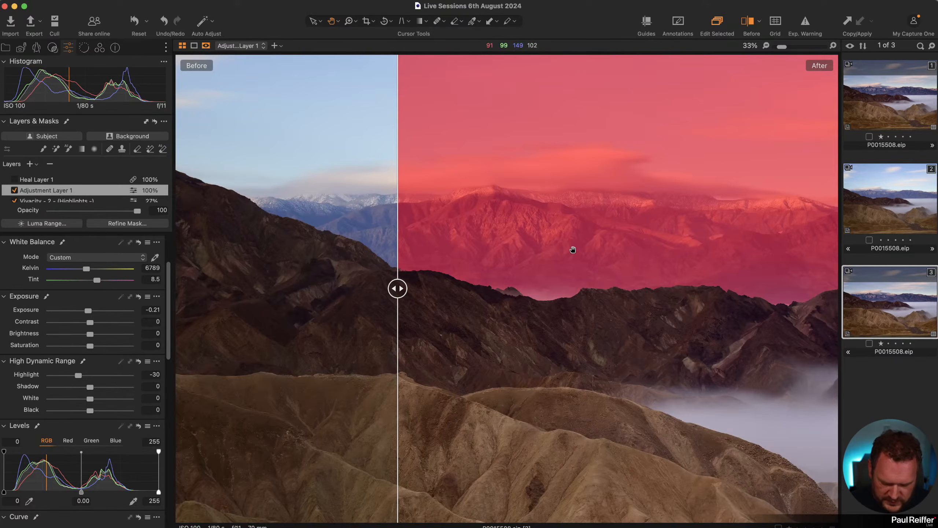
- Show Adjustment Layer 1's grayscale mask across the whole image and examine its edge along the mountains and mist
key(alt+m)
drag(397, 288, 174, 288)
scroll(721, 198, down, 2)
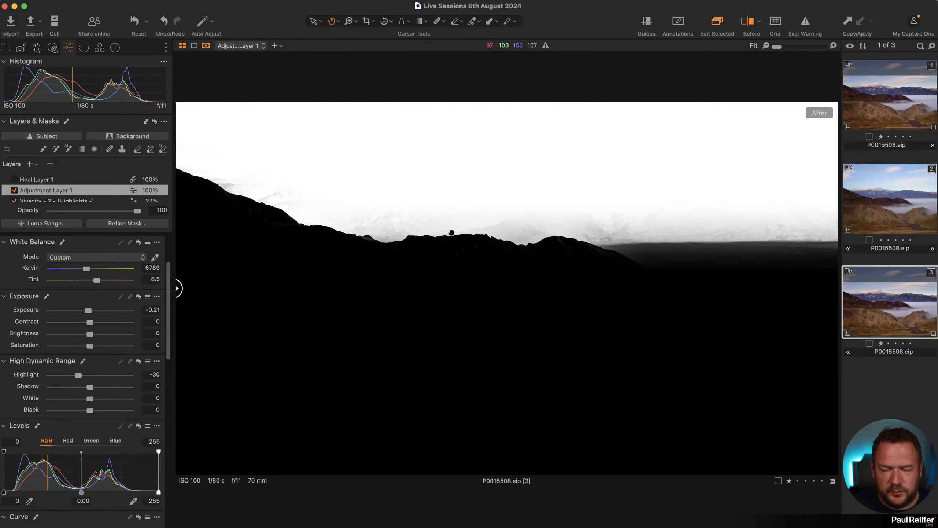
key(z)
click(554, 237)
click(612, 227)
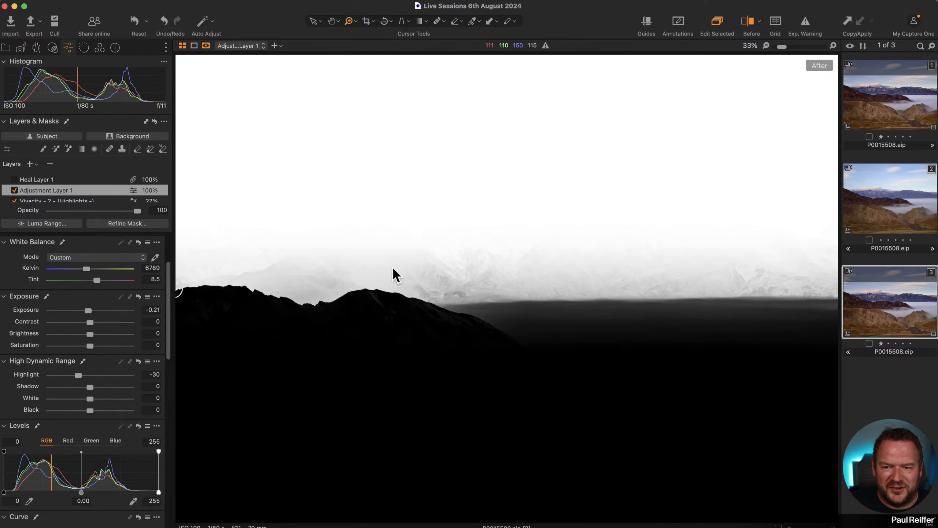
click(439, 275)
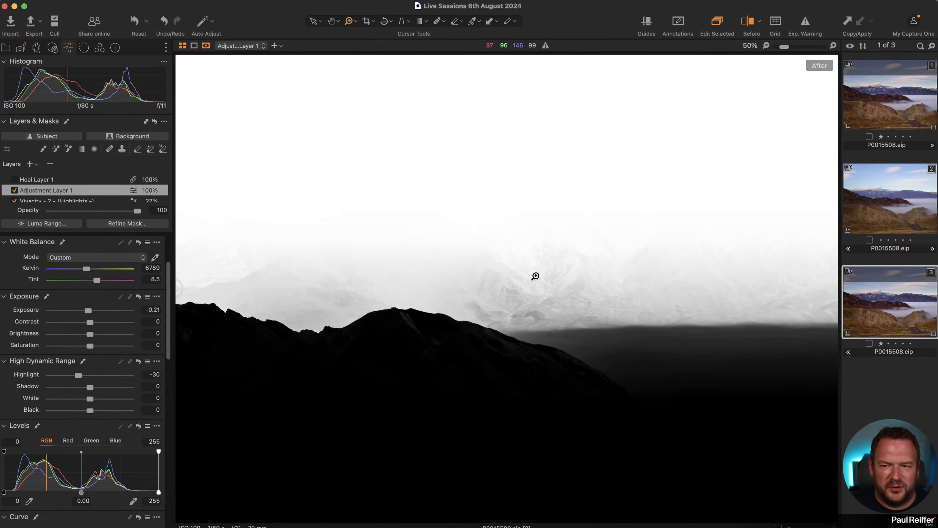
double_click(432, 276)
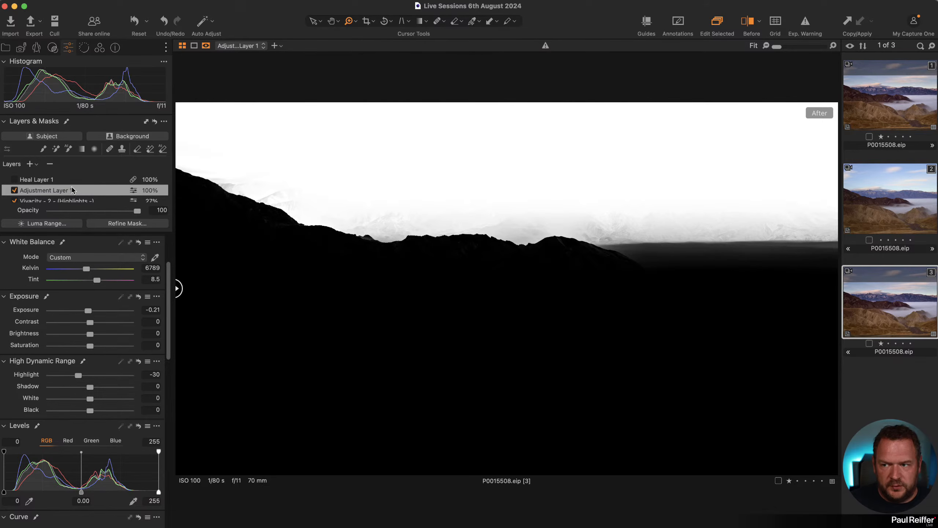
- Bring back the red mask overlay, view the mask options available for Adjustment Layer 1, and hide the overlay
key(m)
right_click(408, 192)
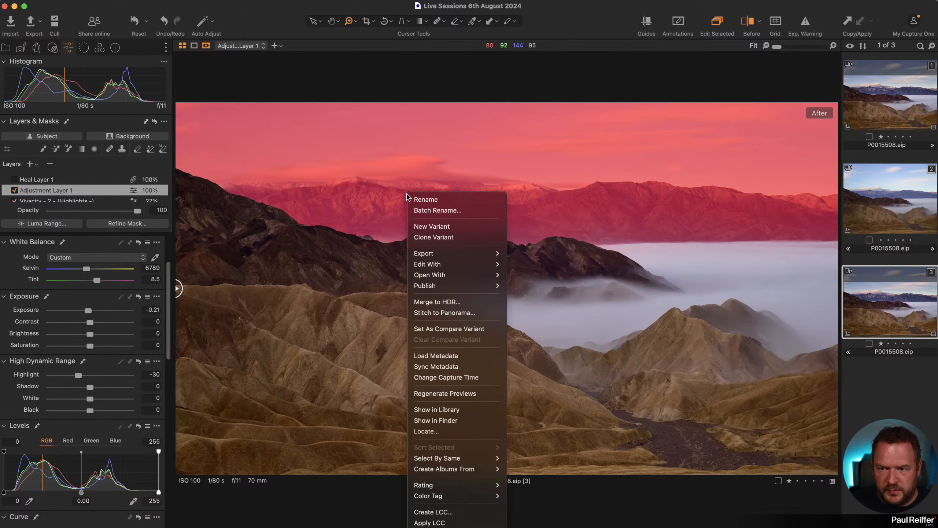
key(Escape)
right_click(88, 191)
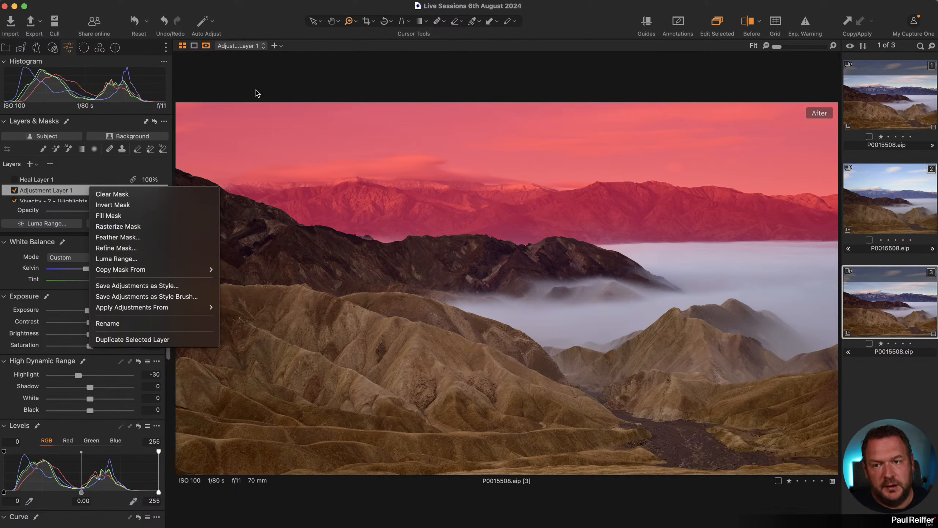
click(562, 41)
key(m)
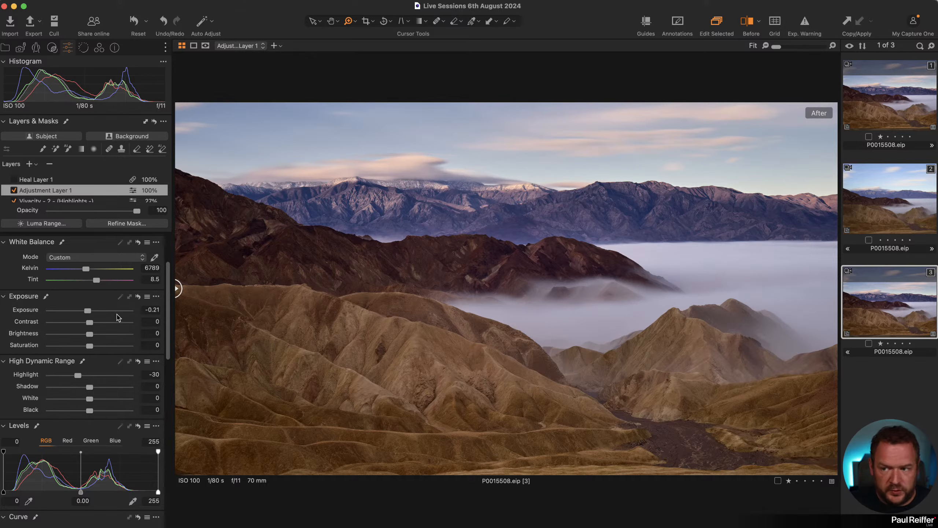
- Review the white balance and exposure settings of the Image Layer against those of Adjustment Layer 1
scroll(84, 192, down, 2)
click(42, 195)
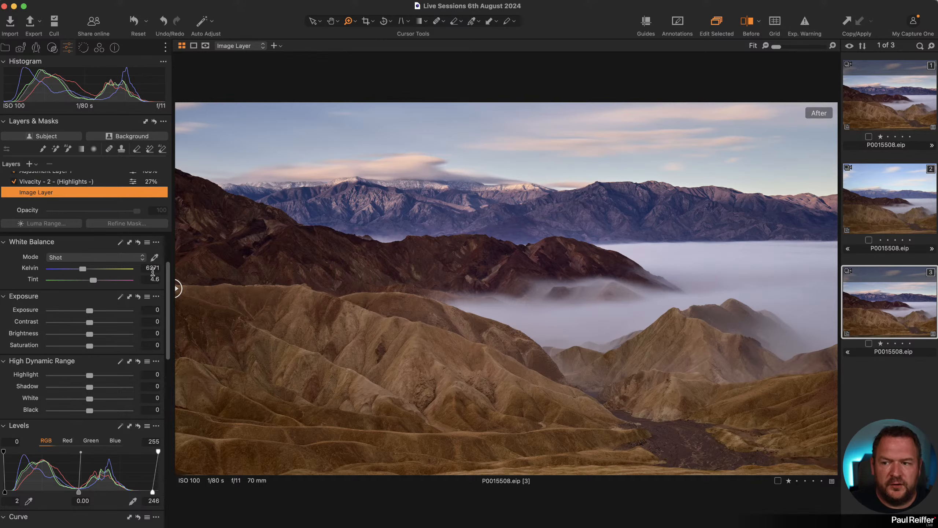
scroll(110, 259, up, 2)
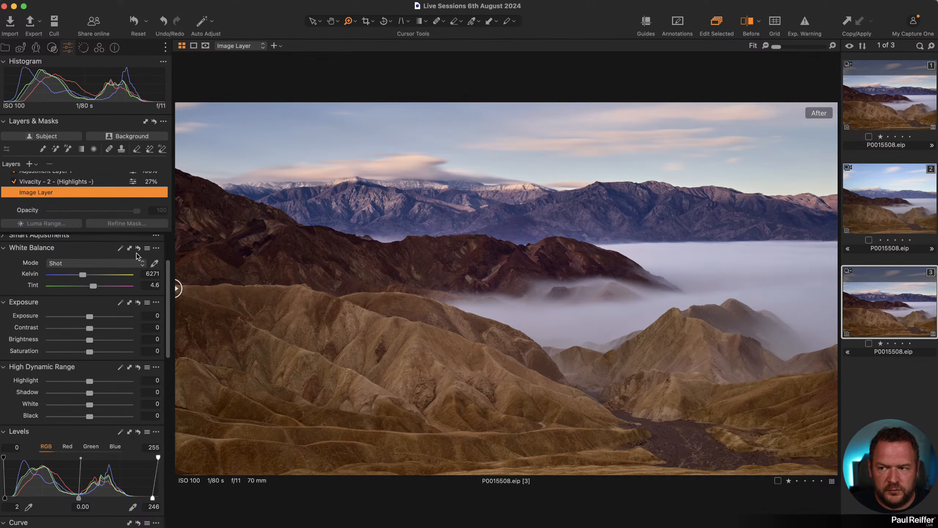
scroll(55, 182, up, 1)
click(53, 185)
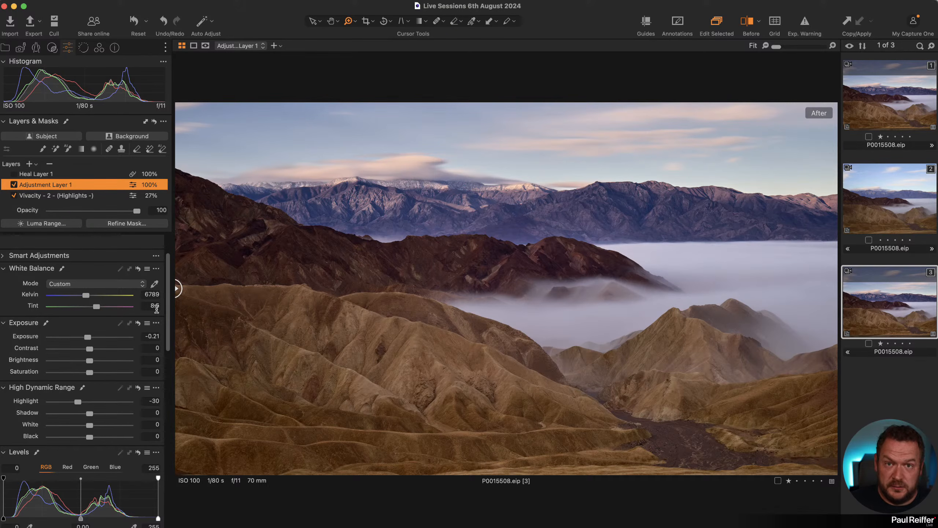
click(178, 287)
drag(178, 287, 78, 298)
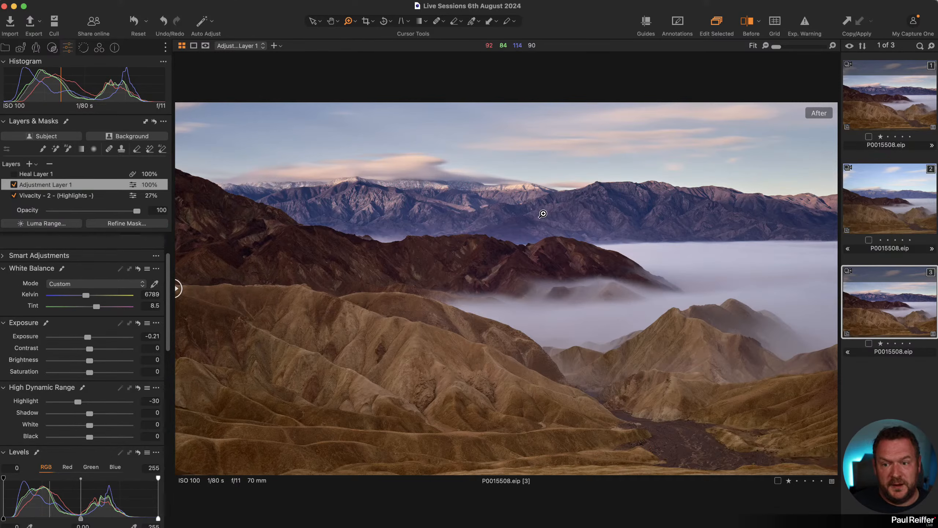
- Compare the original and edited halves of the photo, and review Adjustment Layer 1's clarity and dehaze settings
drag(178, 288, 490, 288)
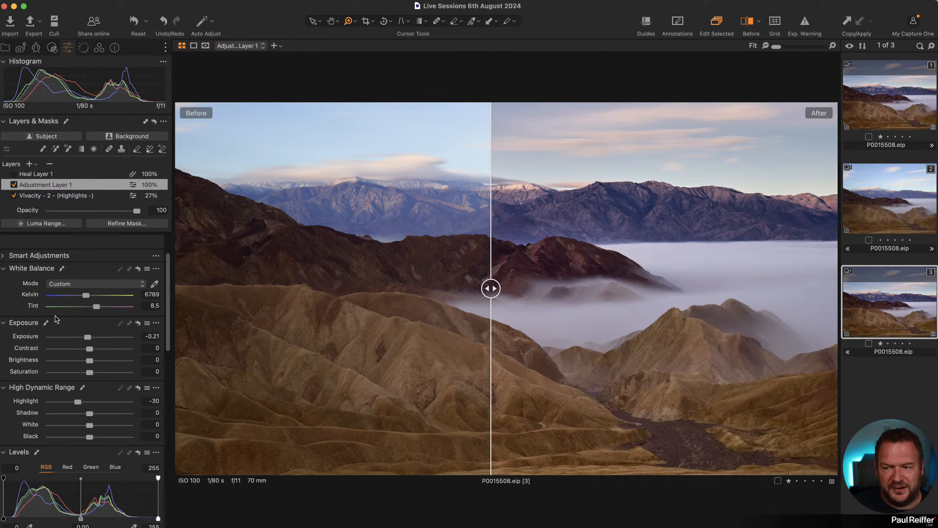
scroll(115, 385, down, 5)
scroll(115, 385, down, 10)
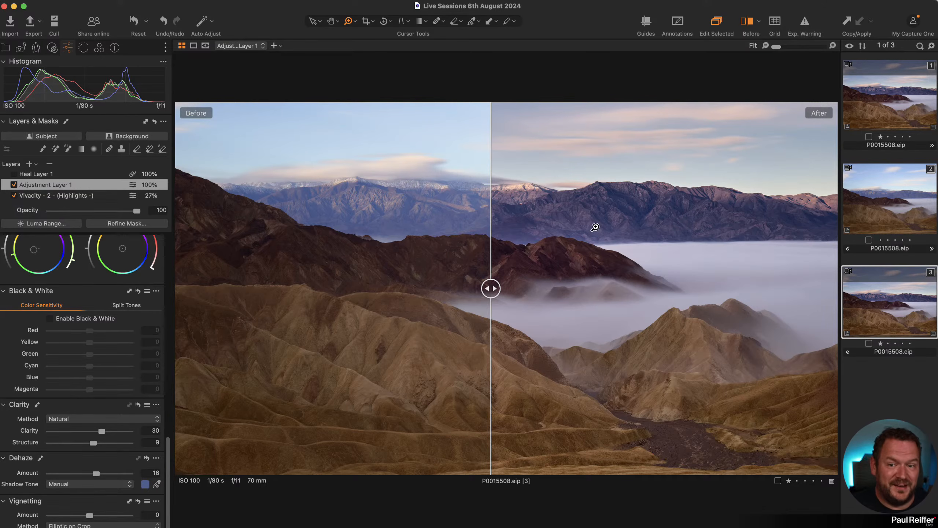
- Examine the distant mountain range and sky up close, moving the before/after divider across them to compare the edit
drag(491, 289, 597, 288)
click(622, 204)
drag(597, 201, 596, 202)
click(534, 196)
click(513, 252)
click(449, 253)
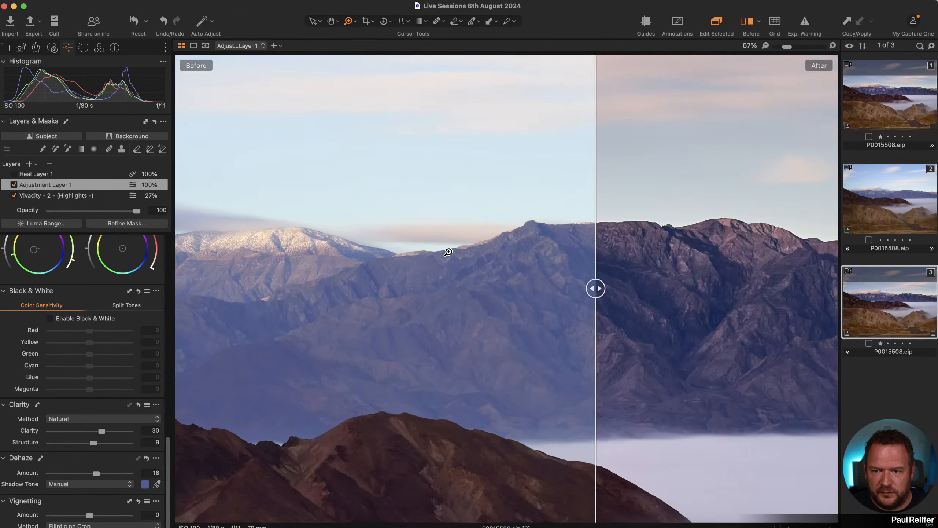
drag(595, 290, 199, 314)
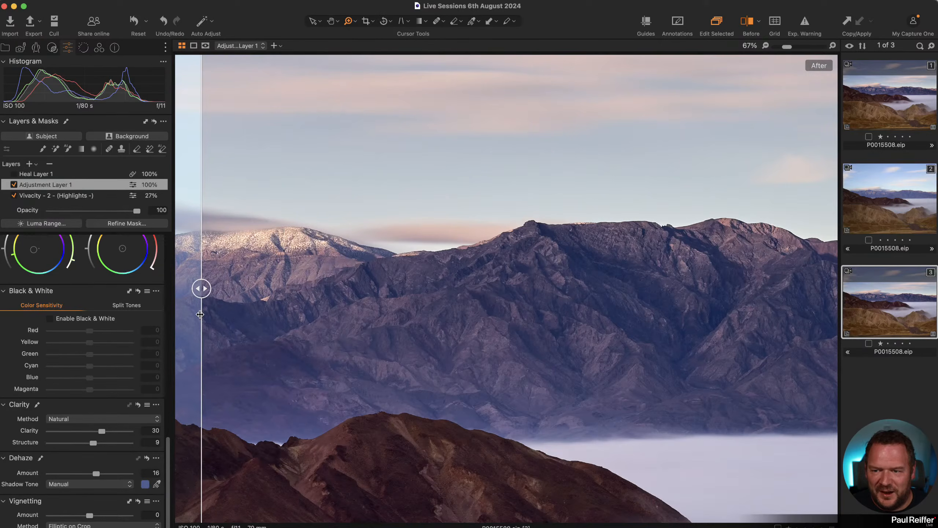
drag(365, 314, 813, 7)
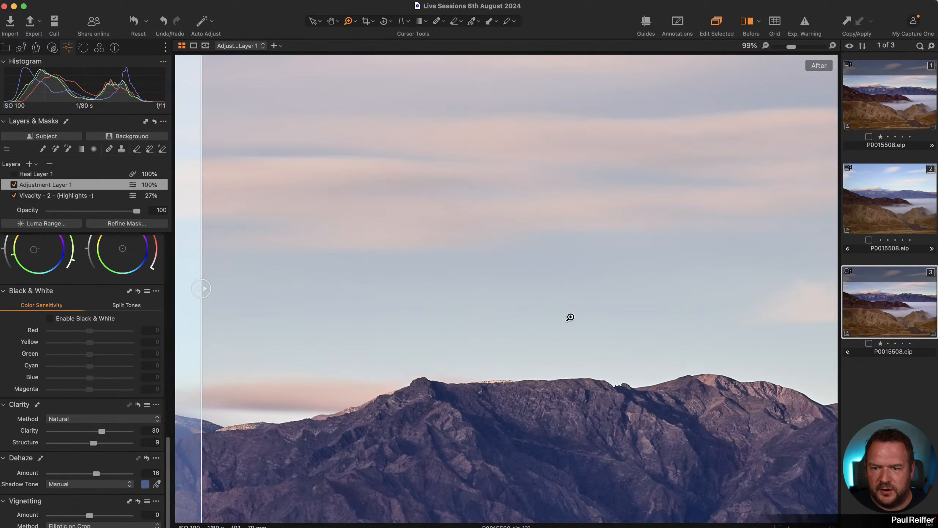
alt+click(572, 342)
alt+click(573, 342)
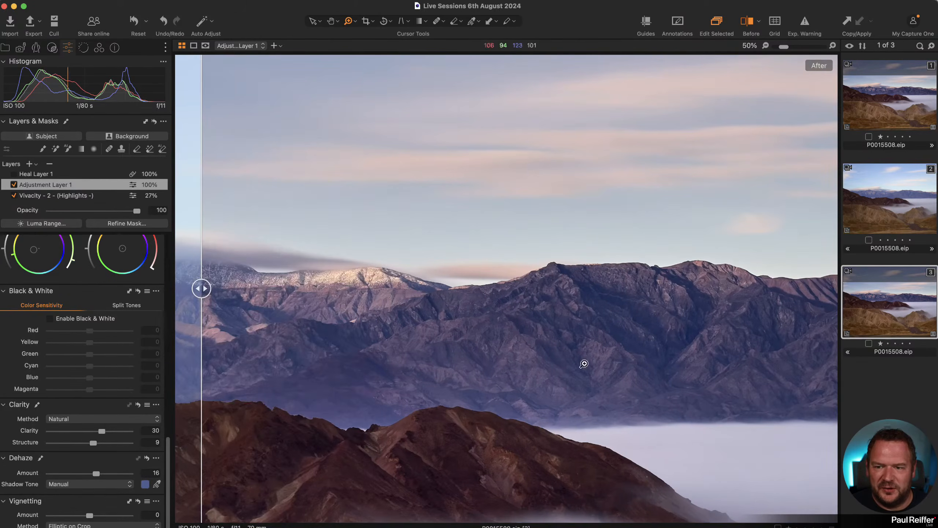
- Inspect the snow-capped peak before and after the edit at 100%, and return to the whole edited photo
click(479, 311)
click(481, 282)
drag(499, 268, 606, 339)
drag(201, 289, 314, 381)
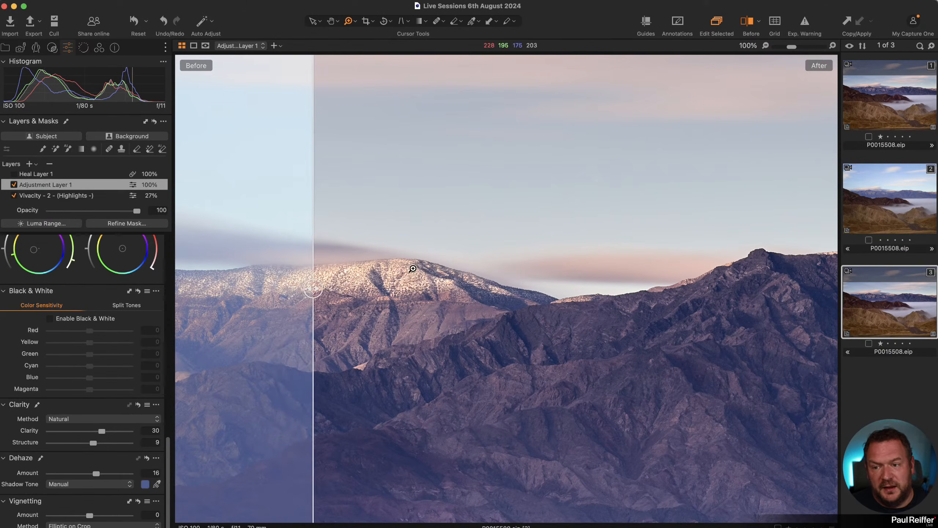
scroll(535, 308, down, 4)
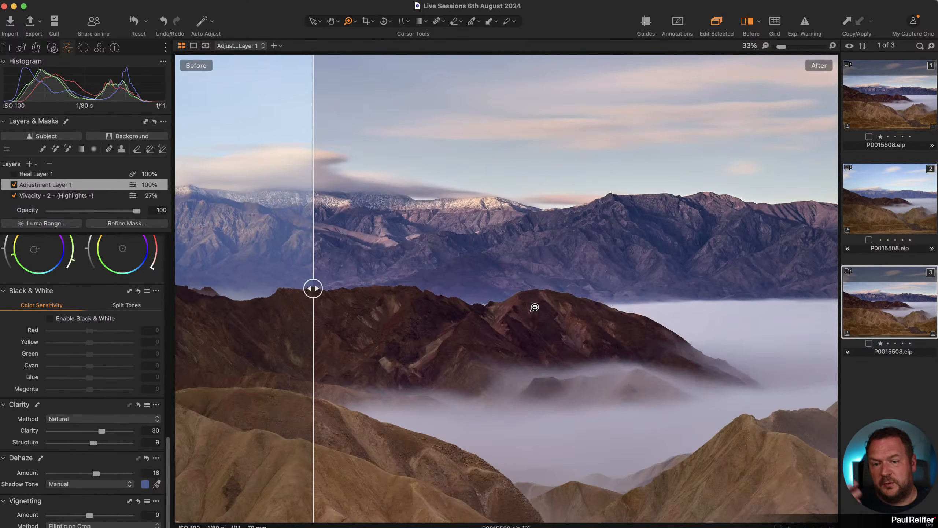
scroll(535, 305, down, 1)
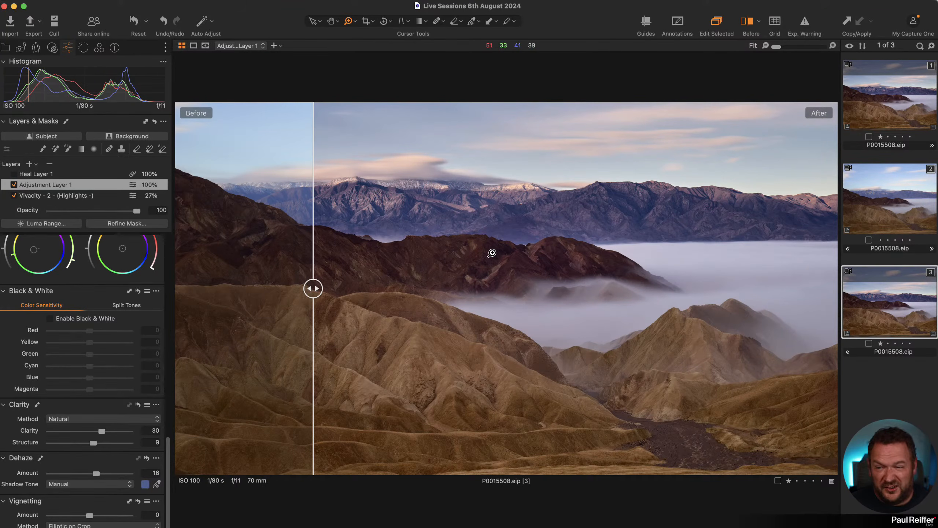
drag(313, 289, 177, 288)
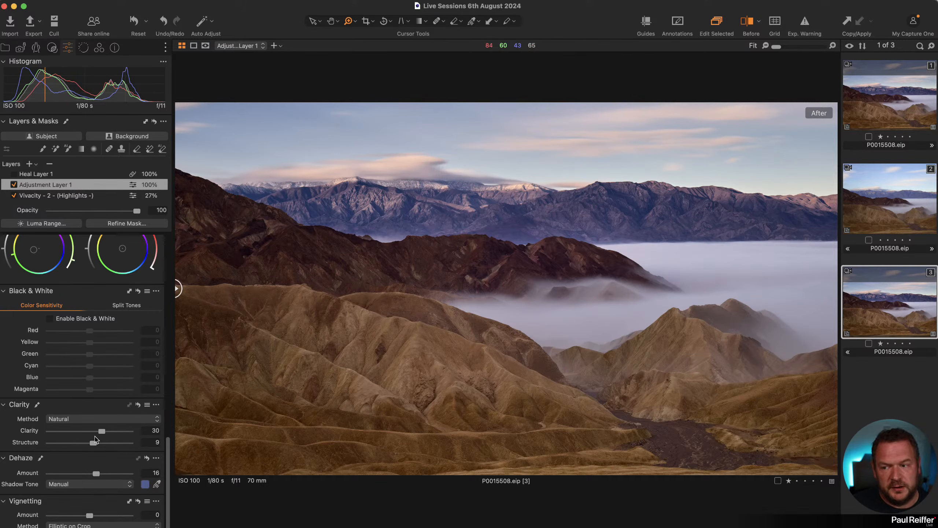
- Find Adjustment Layer 1's 3-Way Color Balance wheels and preview the photo without them
scroll(119, 403, up, 3)
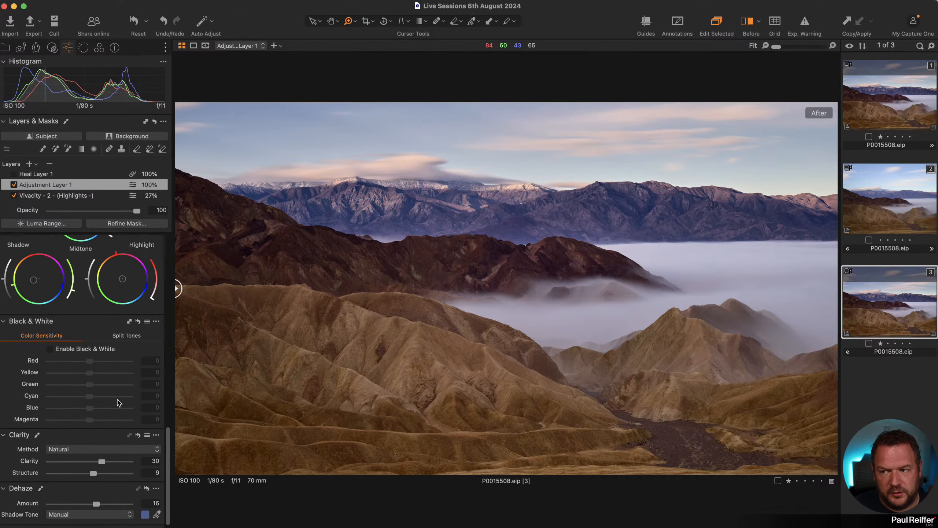
scroll(113, 374, up, 6)
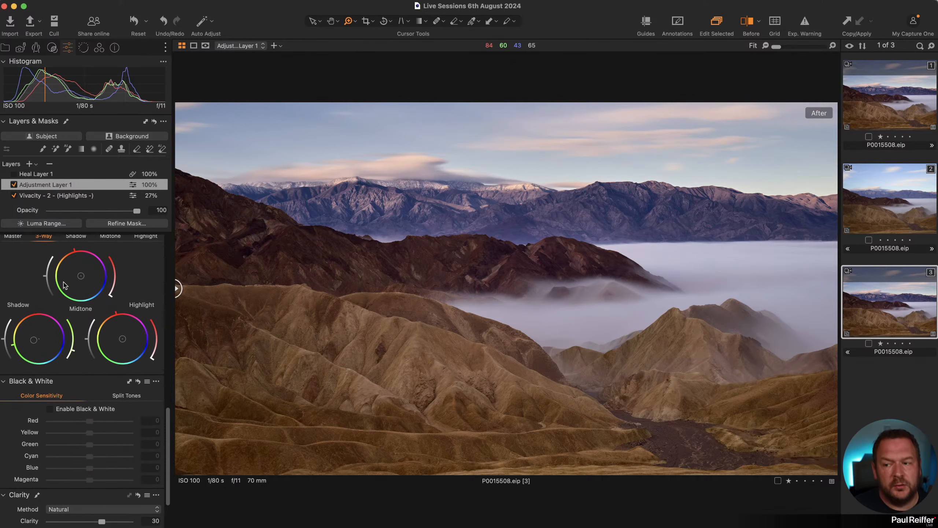
scroll(28, 344, up, 1)
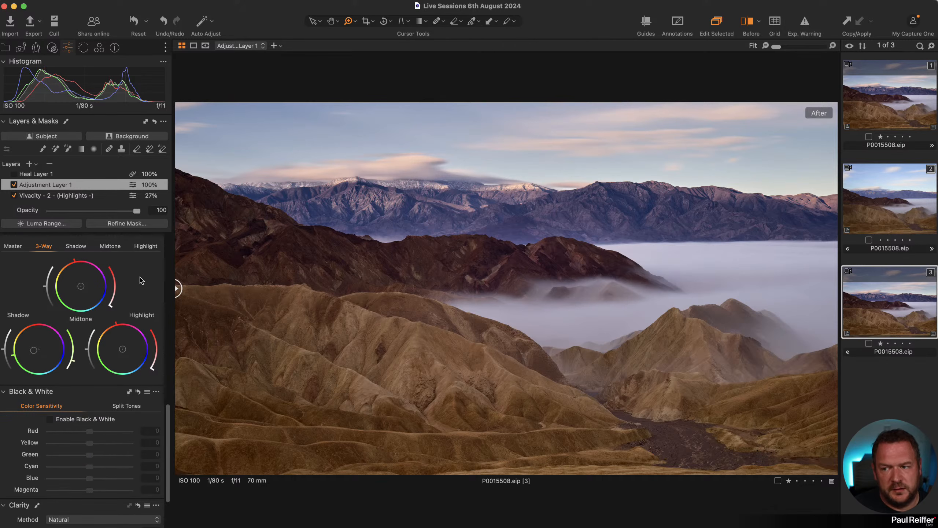
scroll(141, 279, up, 3)
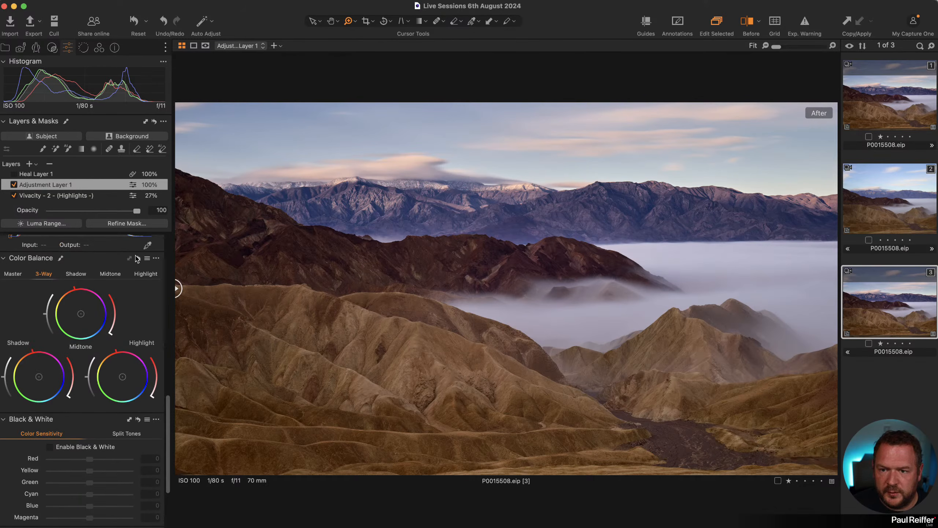
- Magnify the distant mountains to 67% and compare them twice with and without Adjustment Layer 1's Color Balance adjustment
click(506, 210)
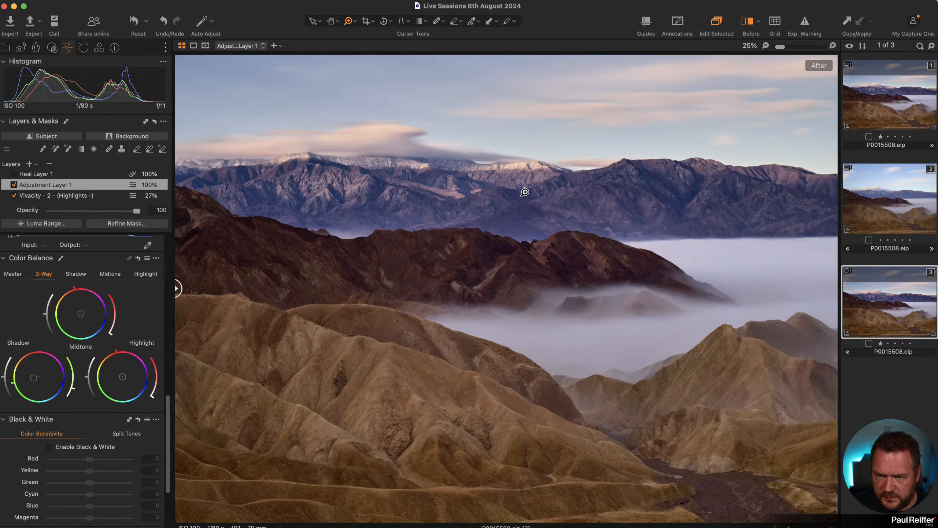
click(520, 204)
click(539, 191)
click(519, 328)
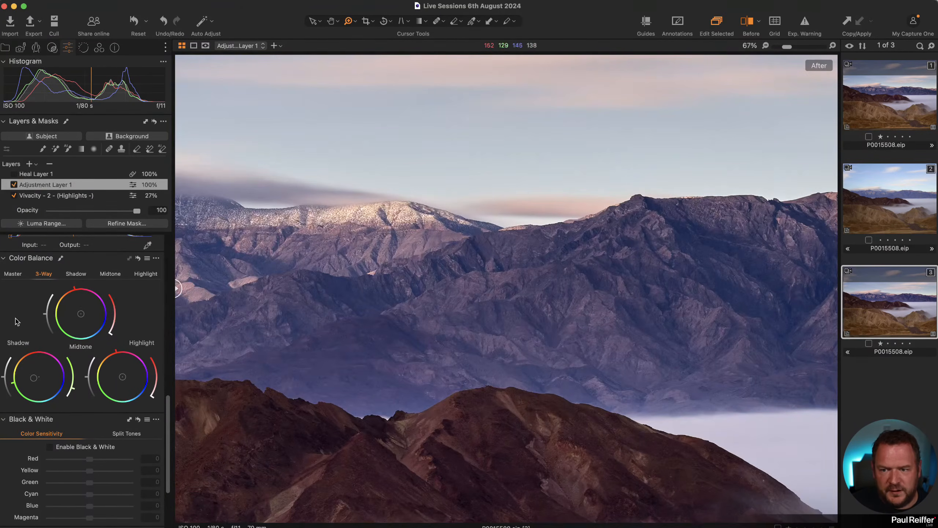
click(139, 259)
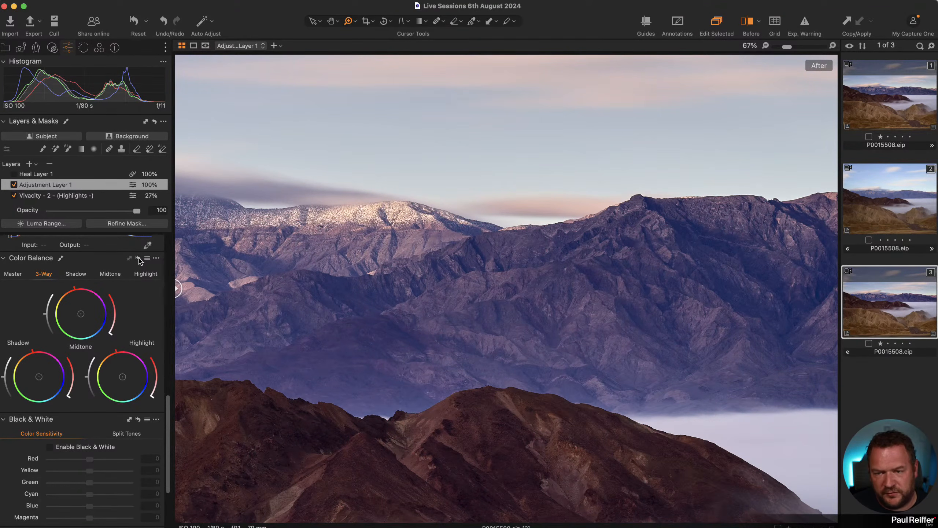
alt+click(139, 259)
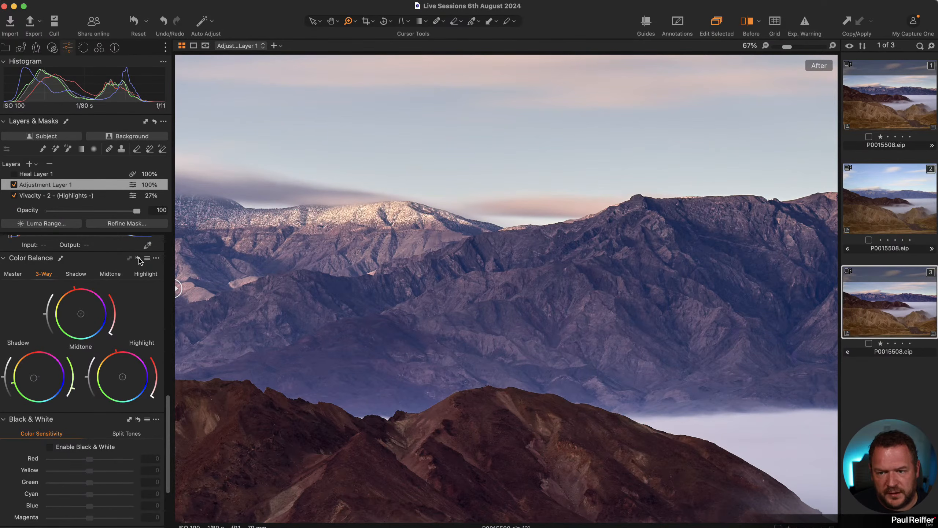
click(139, 259)
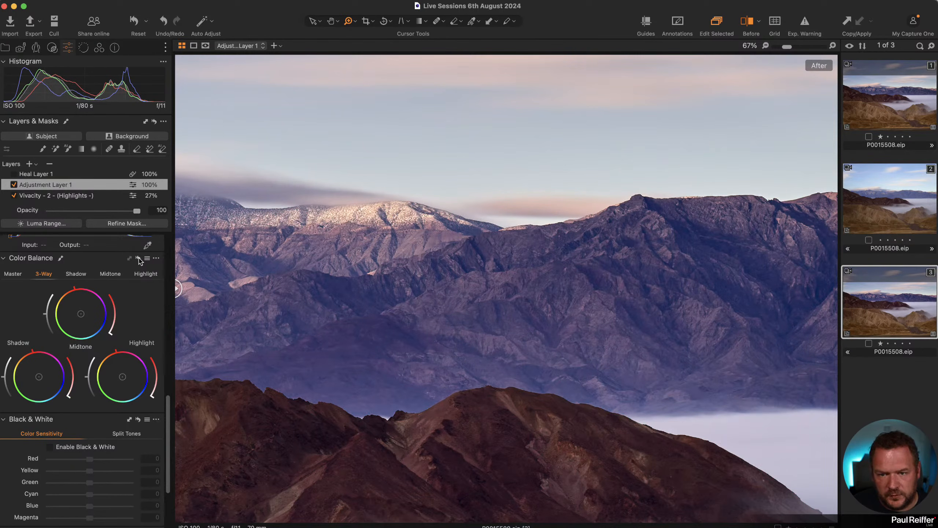
alt+click(139, 259)
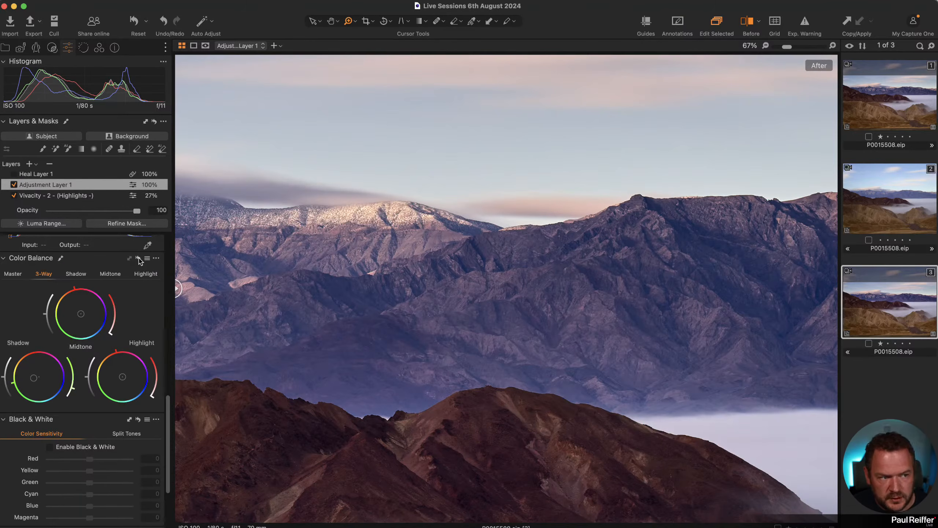
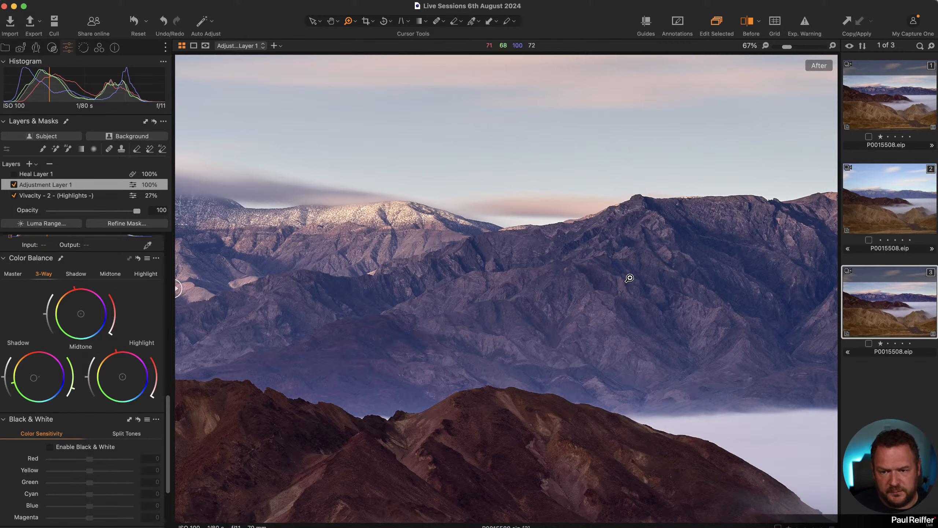
- Fit the whole photo in view with the Pan tool and select the Vivacity - 2 - (Highlights -) layer
key(h)
double_click(619, 277)
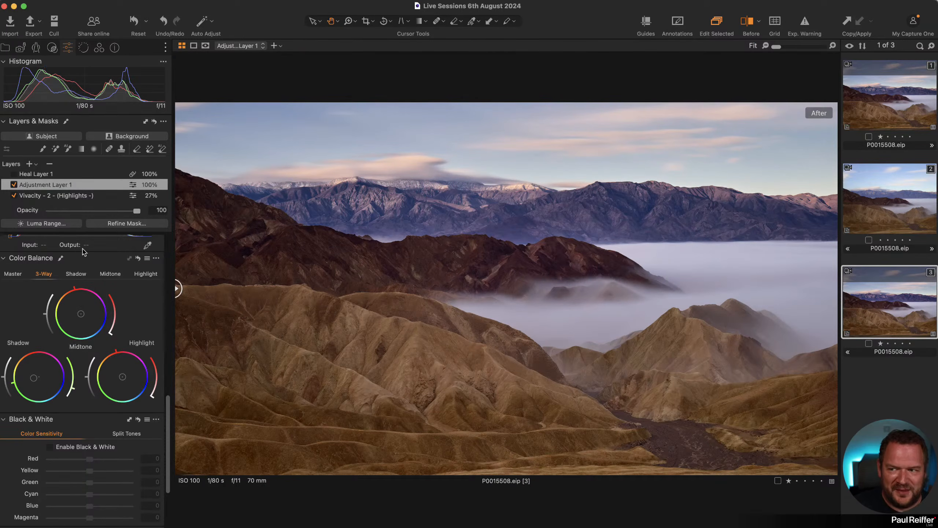
click(46, 196)
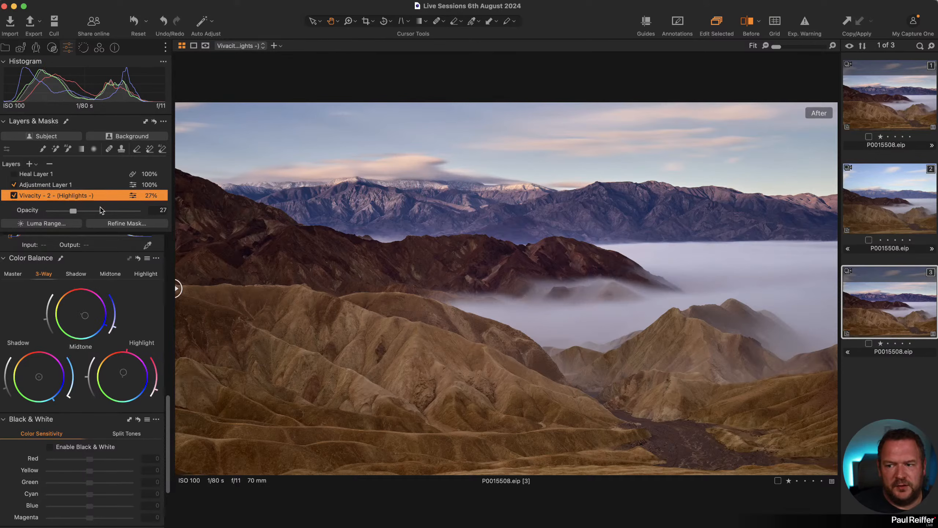
- Browse the Cities and Landscapes styles in the ELEVATION v23 collection and preview them on the photo
click(52, 48)
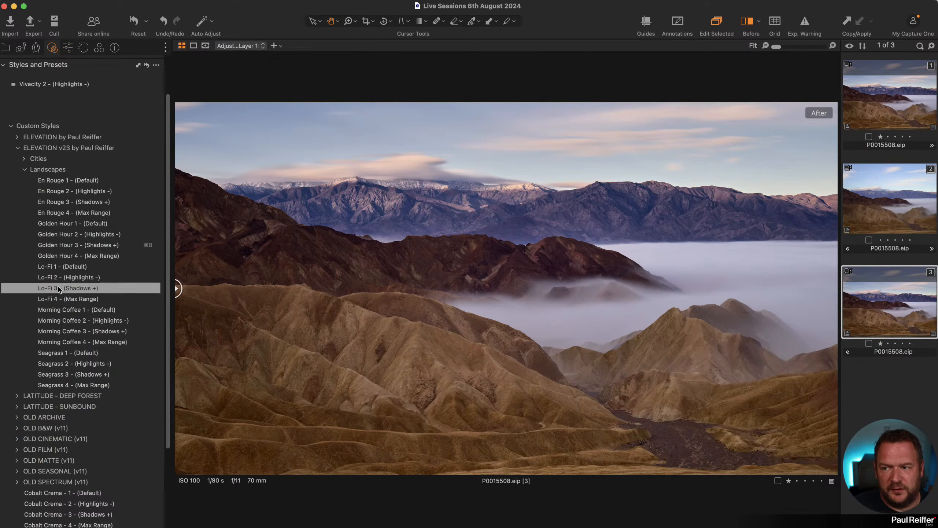
click(25, 159)
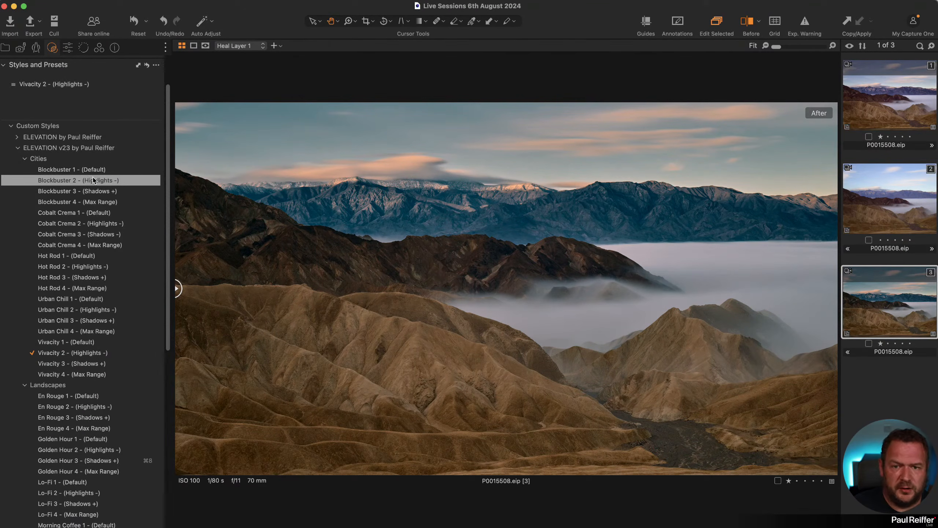
scroll(96, 296, down, 4)
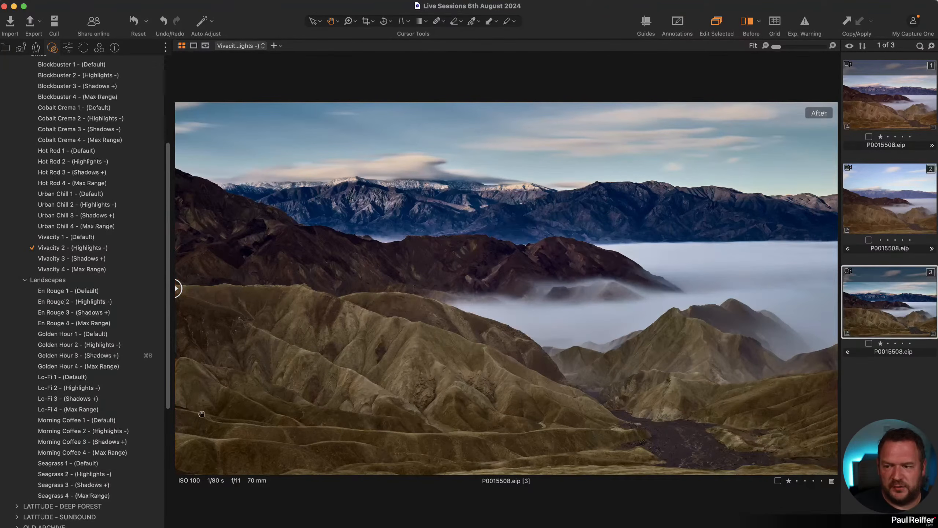
scroll(152, 182, up, 6)
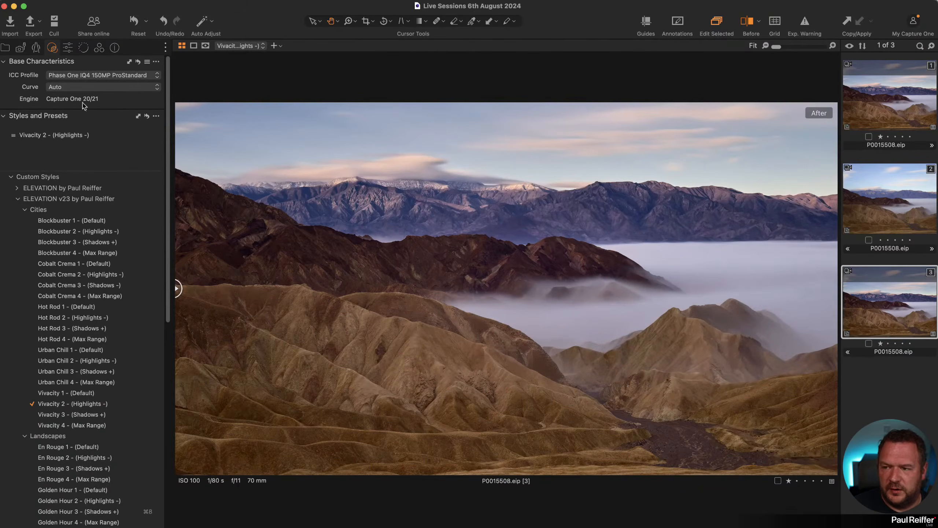
- Return to the layer adjustments and switch the Vivacity - 2 - (Highlights -) layer off and on twice to compare its effect
click(68, 48)
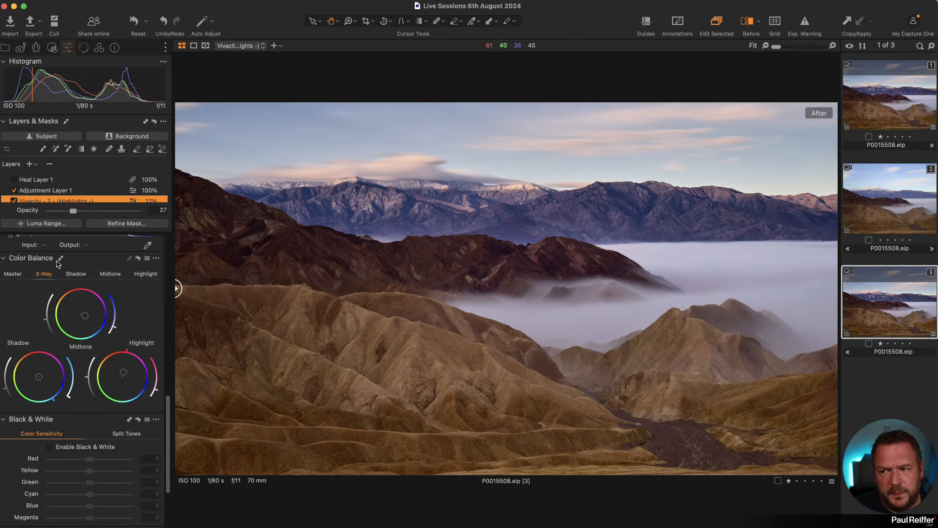
scroll(77, 190, down, 2)
click(14, 182)
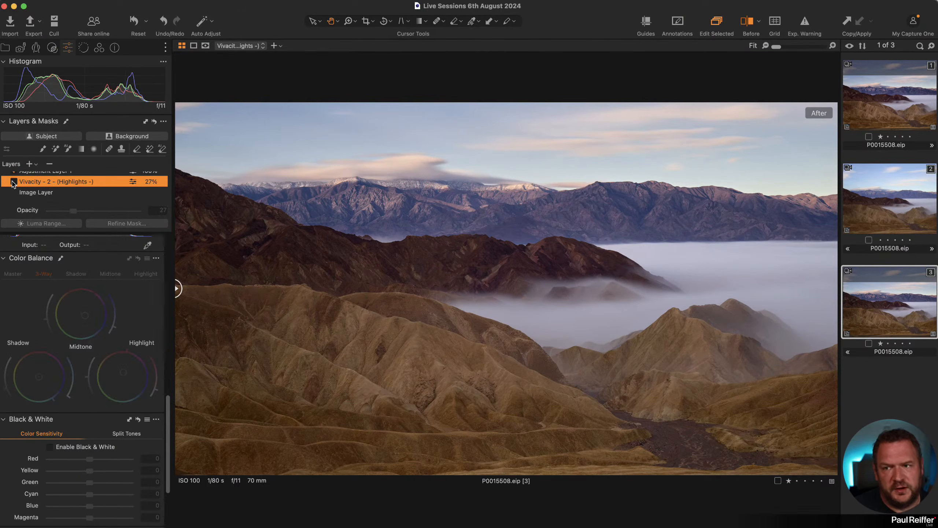
click(14, 181)
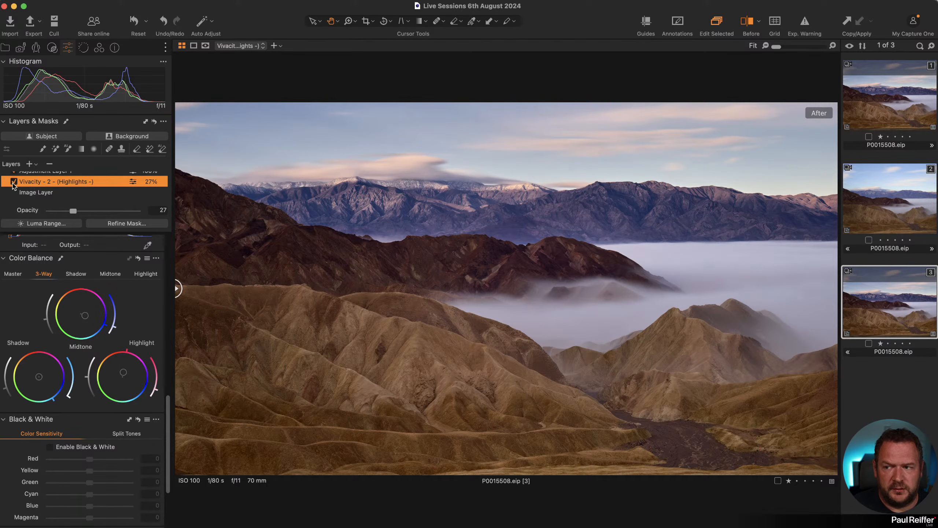
click(13, 181)
click(14, 181)
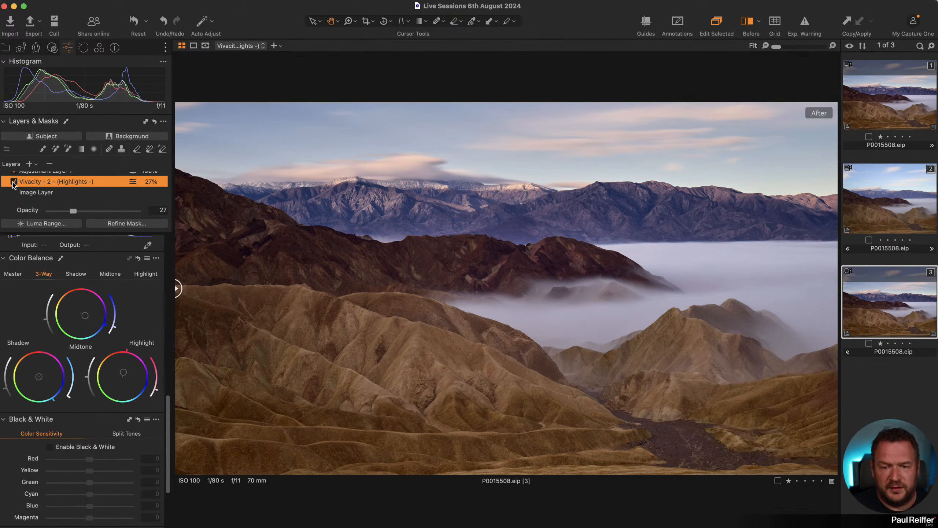
- Compare variant 2 of P0015508.eip with edited variant 3, split variant 3 into before and after, and review its layers
click(897, 214)
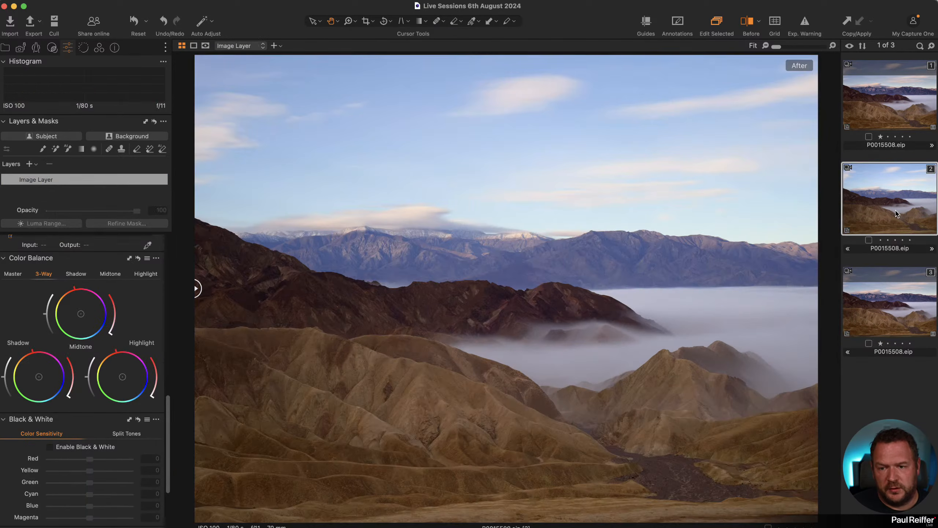
click(892, 312)
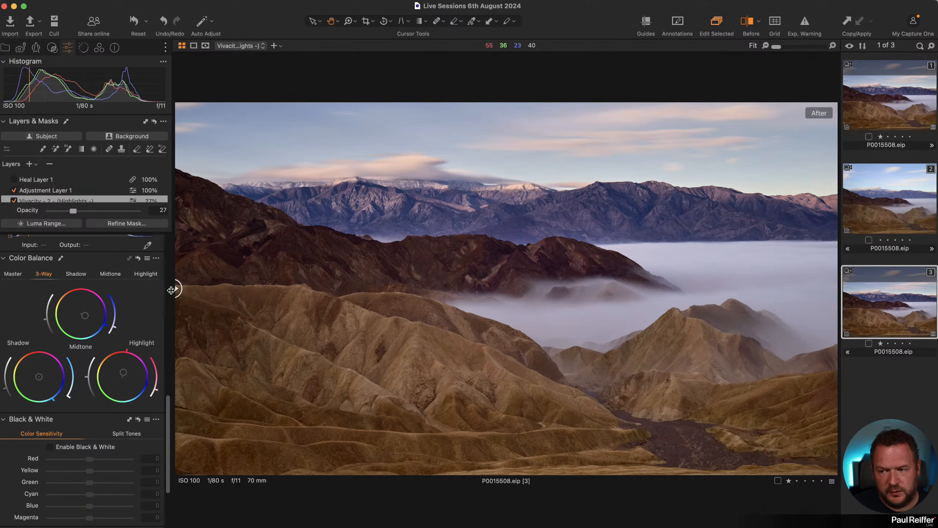
drag(177, 289, 373, 408)
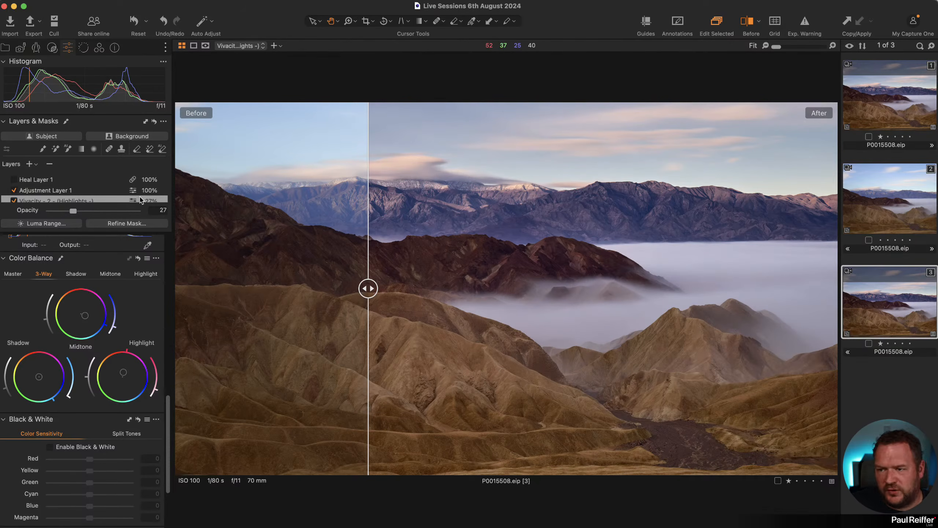
scroll(110, 190, down, 2)
scroll(110, 190, up, 2)
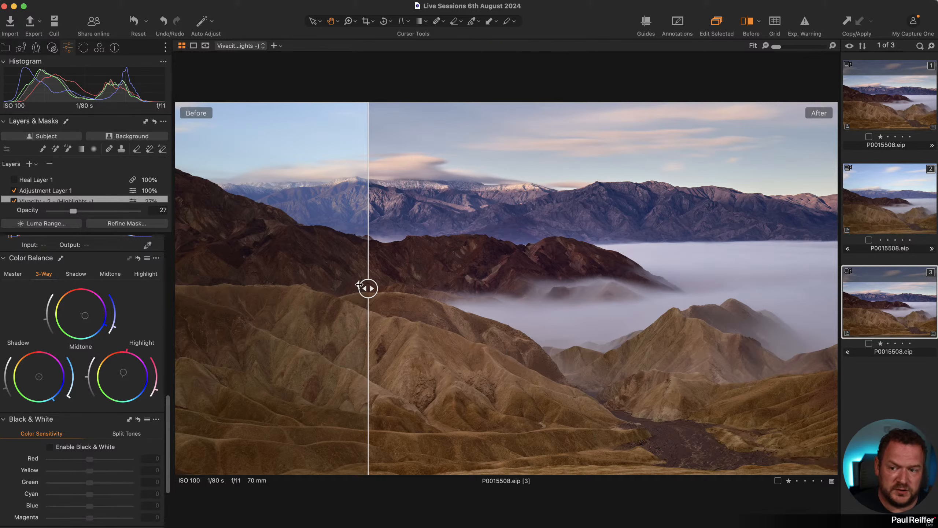
- Show the entire edited After view of P0015508.eip variant 3 and display the mask of Adjustment Layer 1
drag(368, 288, 114, 352)
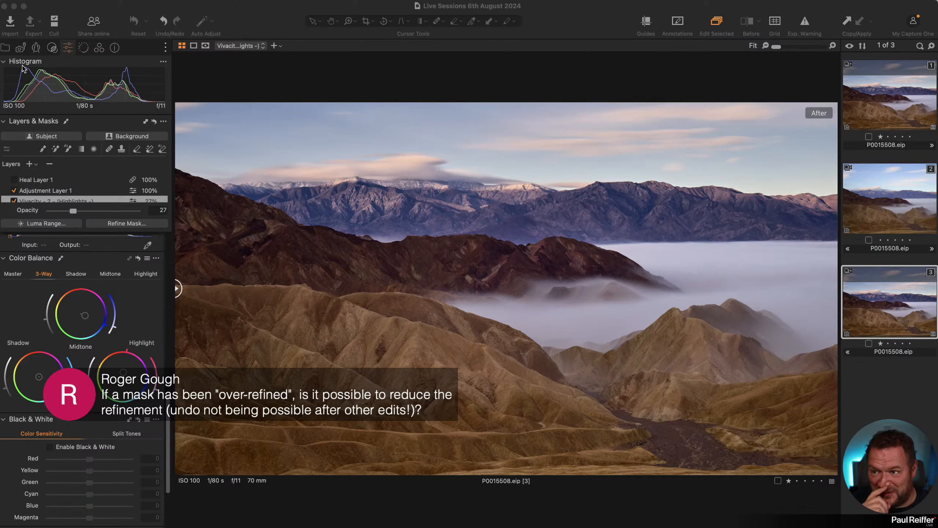
click(60, 192)
key(m)
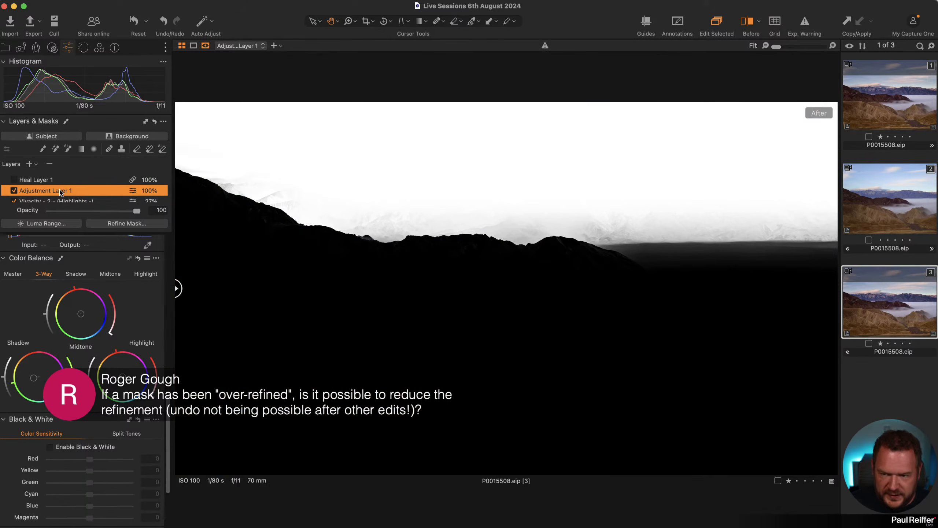
- Open the user collection containing Holland-Sunset.eip and return to the layer adjustments to view the Sharpening layer's mask
click(5, 47)
click(44, 191)
click(44, 183)
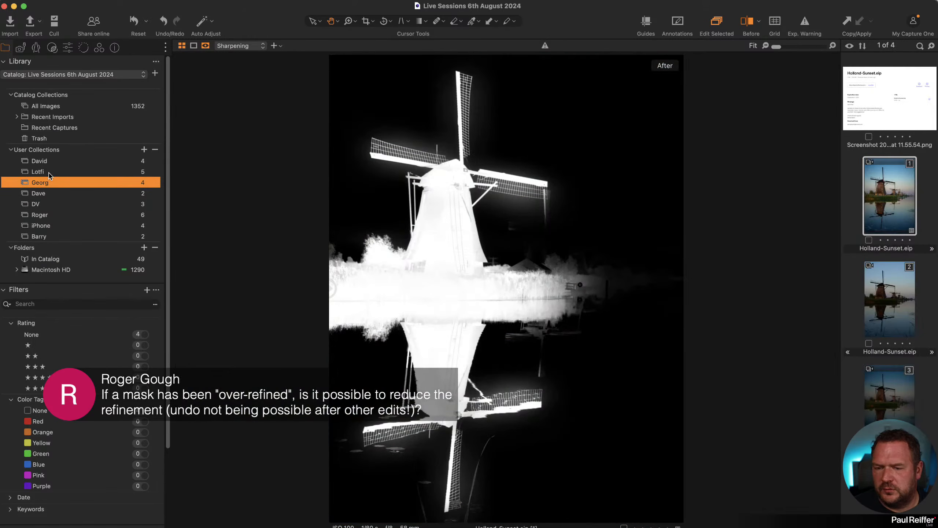
click(67, 47)
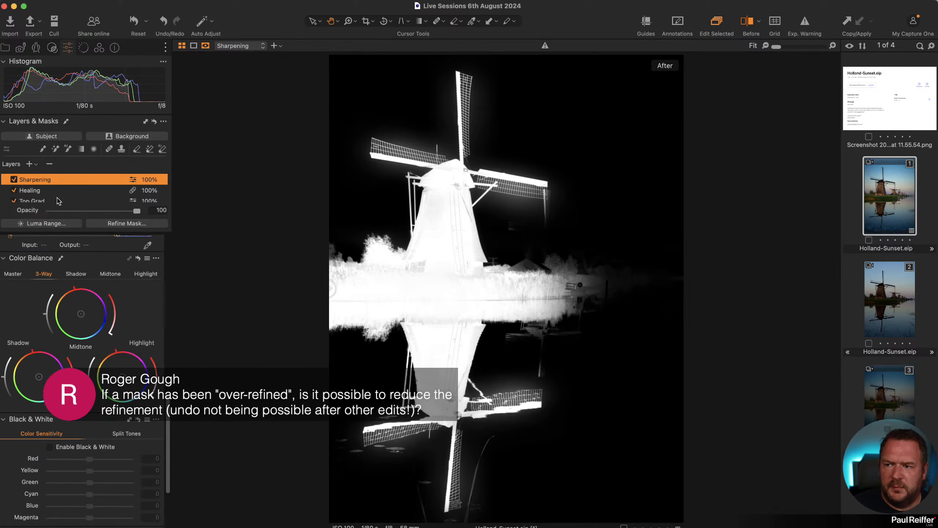
- Try a Refine Mask radius of 0 on the Sharpening layer's mask and cancel the refinement
click(127, 223)
drag(768, 256, 676, 260)
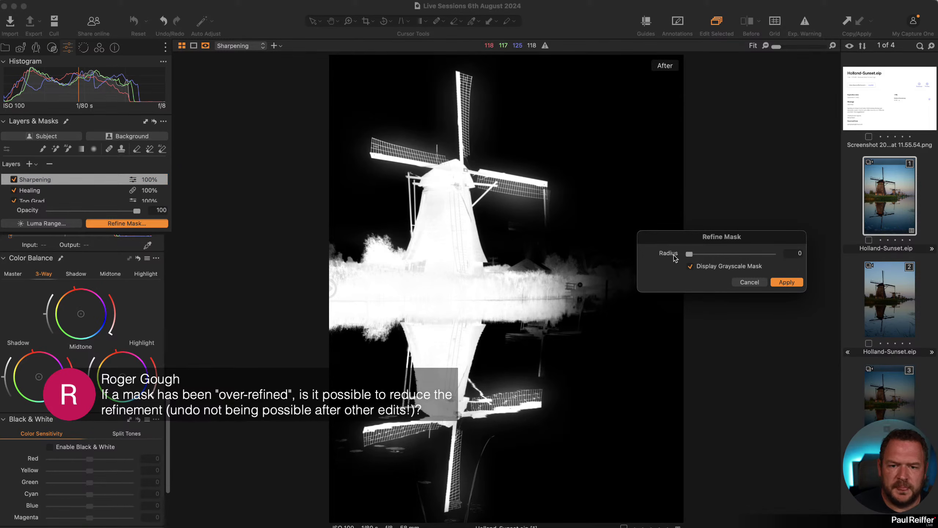
click(750, 282)
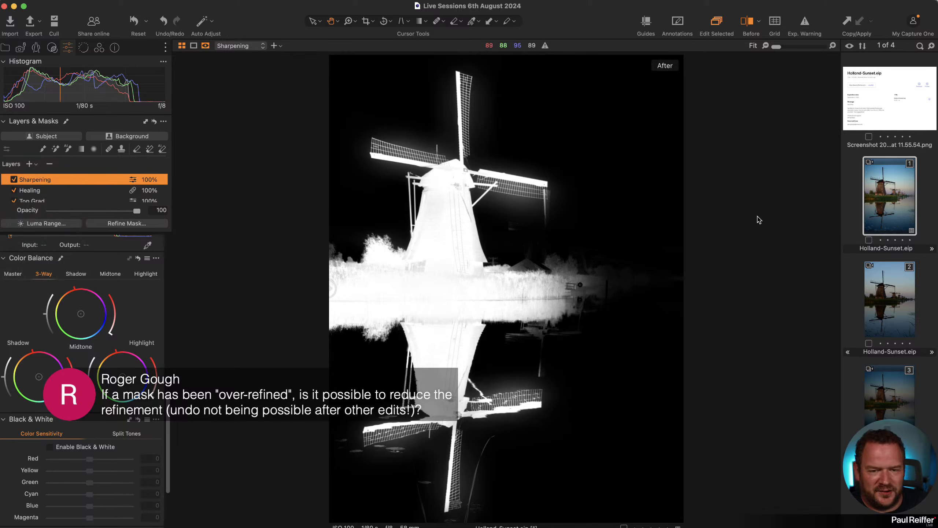
right_click(880, 205)
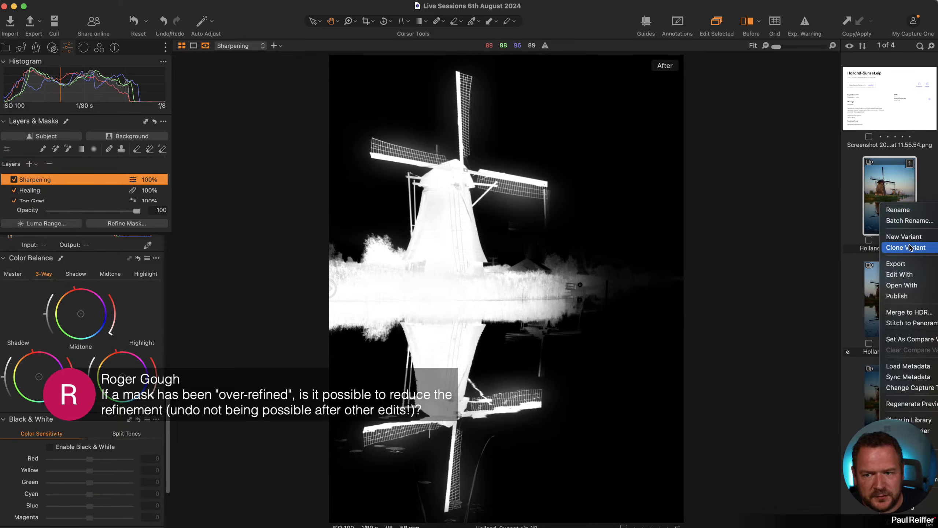
click(852, 187)
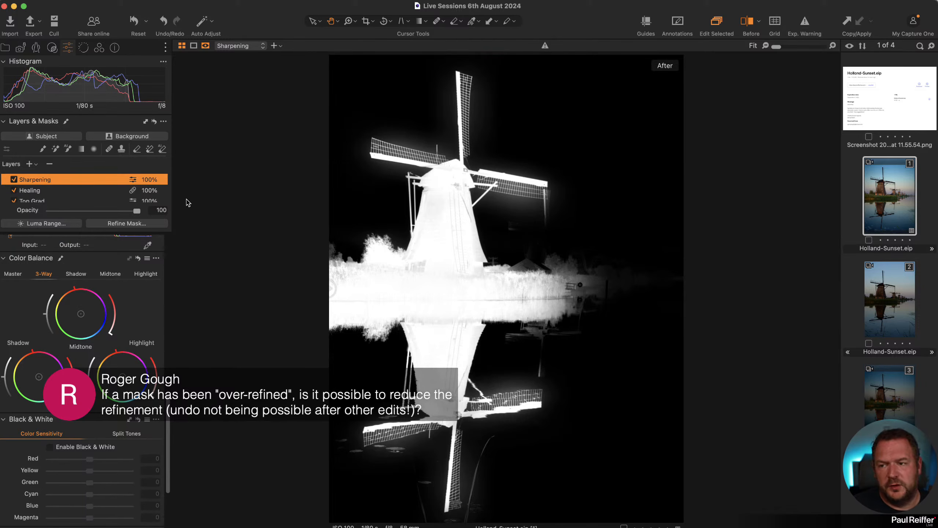
- Test a lower Refine Mask radius of 63 on the Sharpening layer, then apply the refinement at radius 300
click(110, 223)
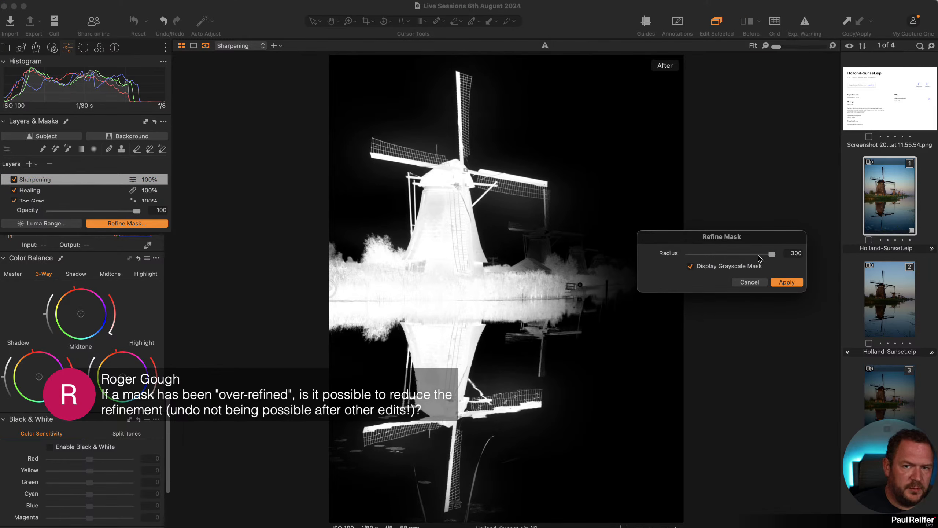
drag(772, 255, 751, 254)
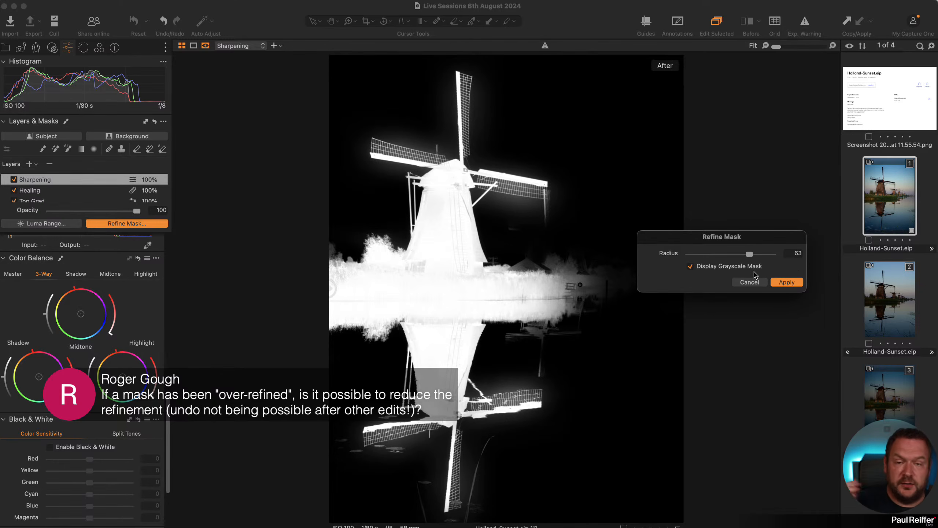
drag(749, 255, 773, 255)
click(787, 284)
- Apply Refine Mask at radius 300 three more times to over-refine the Sharpening layer's mask
click(124, 223)
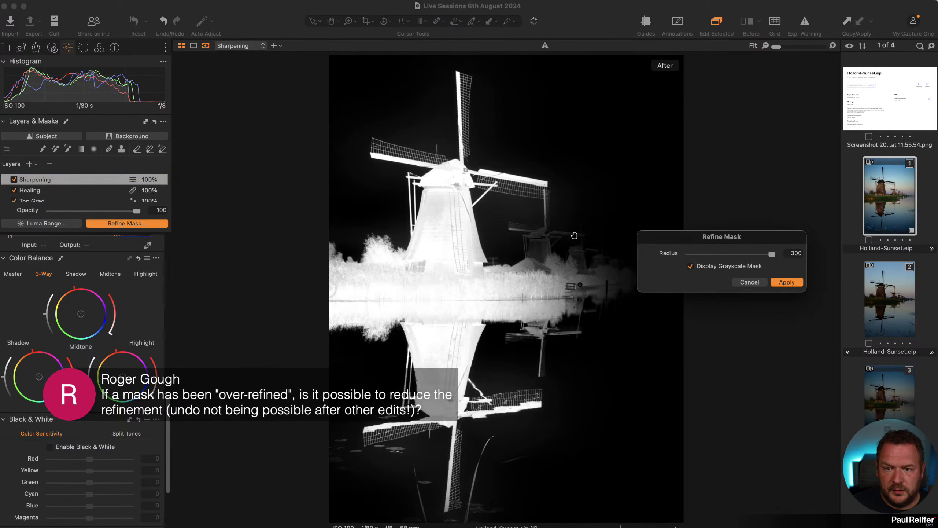
click(788, 282)
click(119, 223)
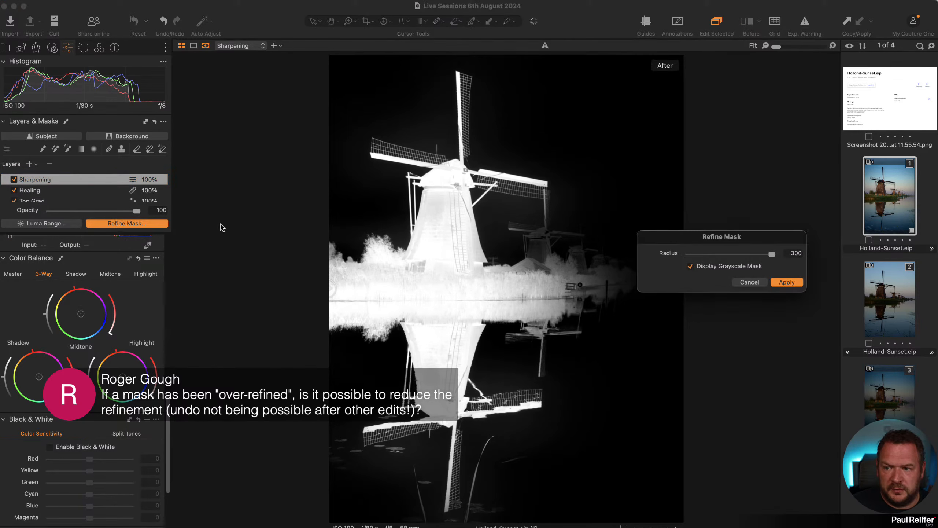
click(787, 282)
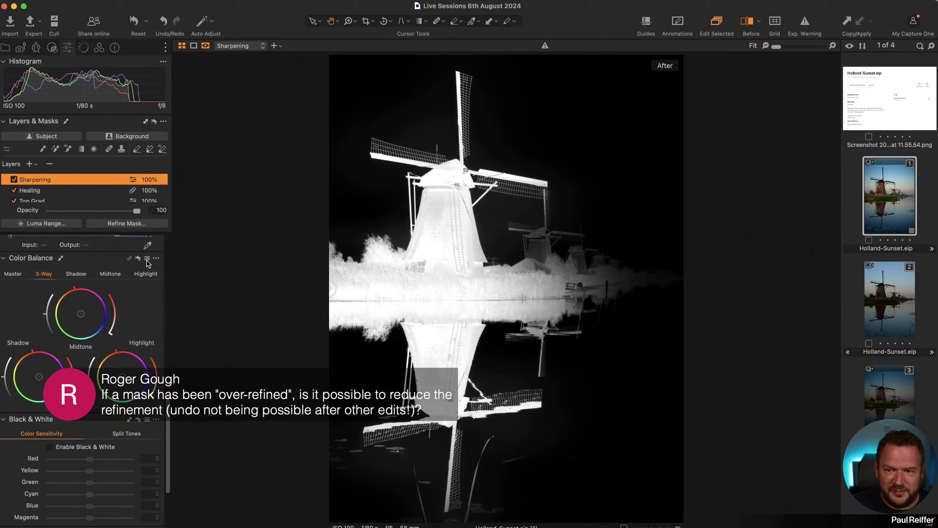
click(114, 223)
click(788, 282)
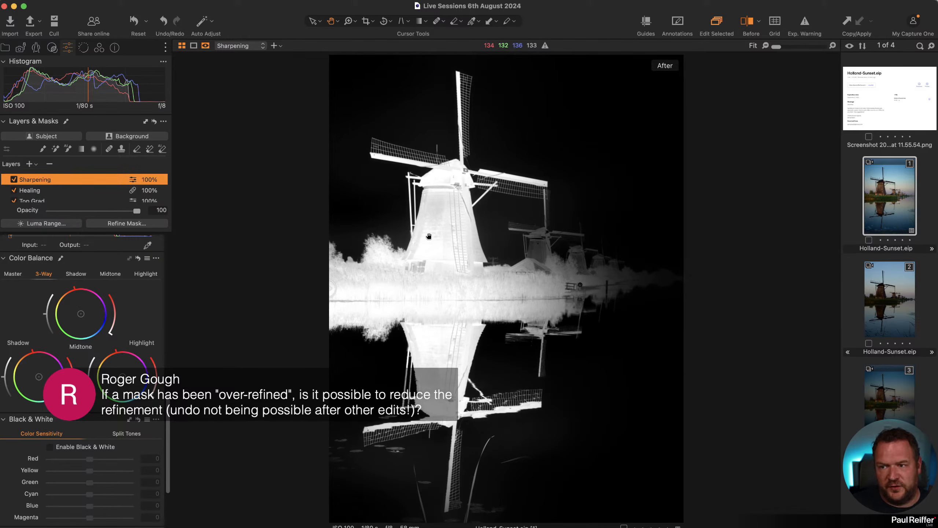
- Undo the refinements on the Sharpening layer's mask and feather that mask
click(163, 21)
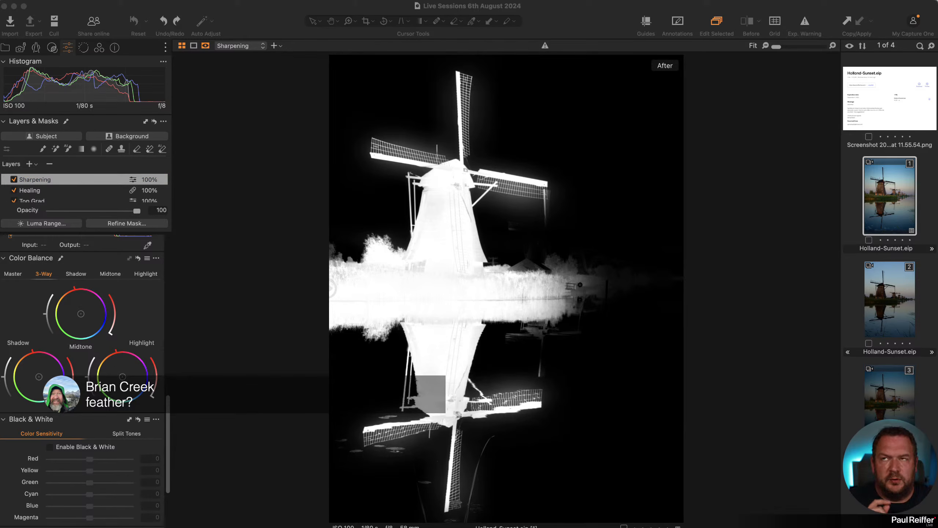
right_click(71, 180)
click(110, 227)
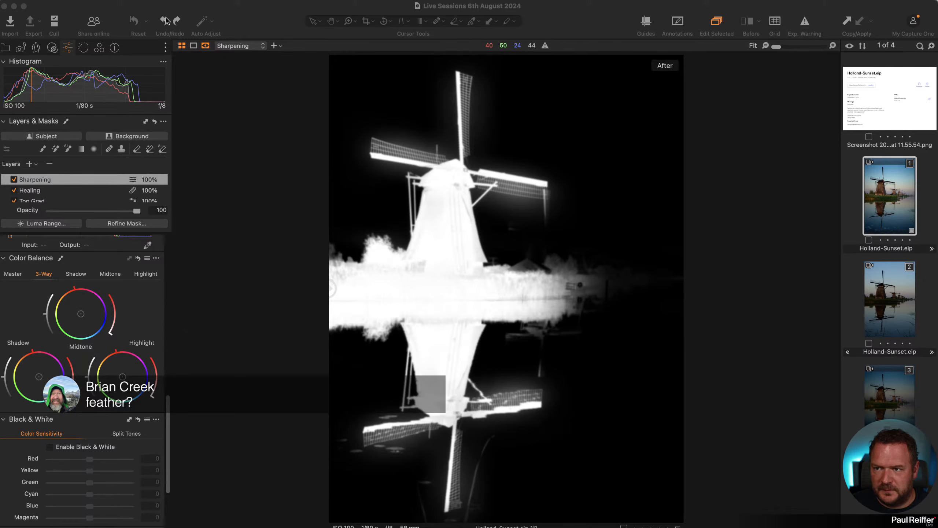
- Hide the Sharpening layer's grayscale mask to show the windmill photo in full color
click(220, 15)
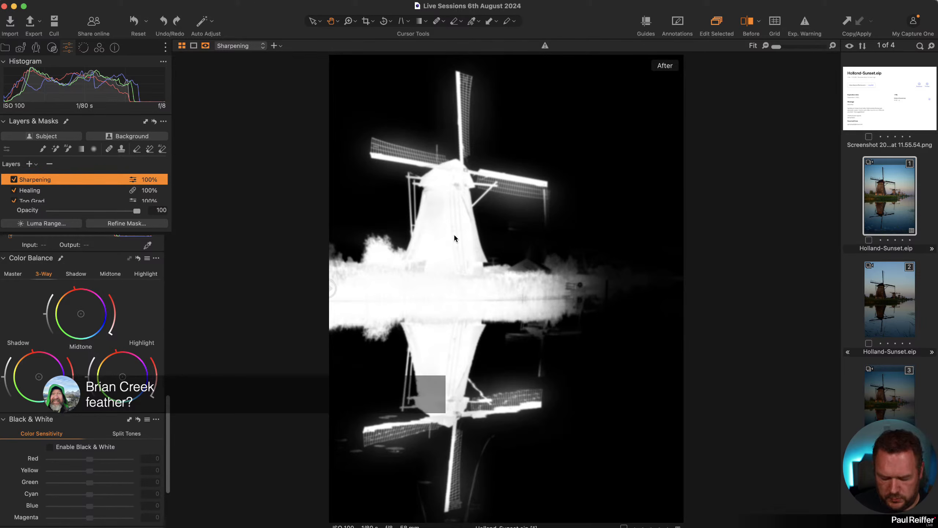
key(alt+m)
key(m)
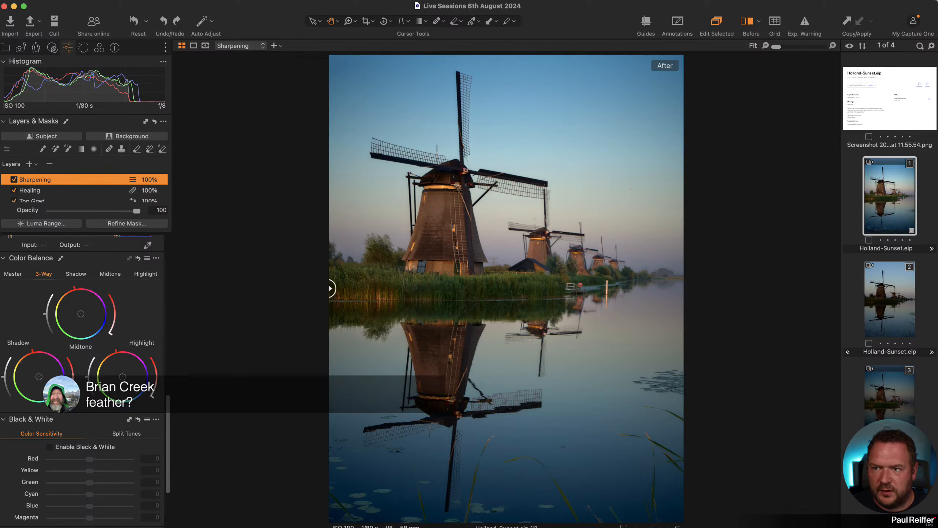
click(232, 0)
key(Escape)
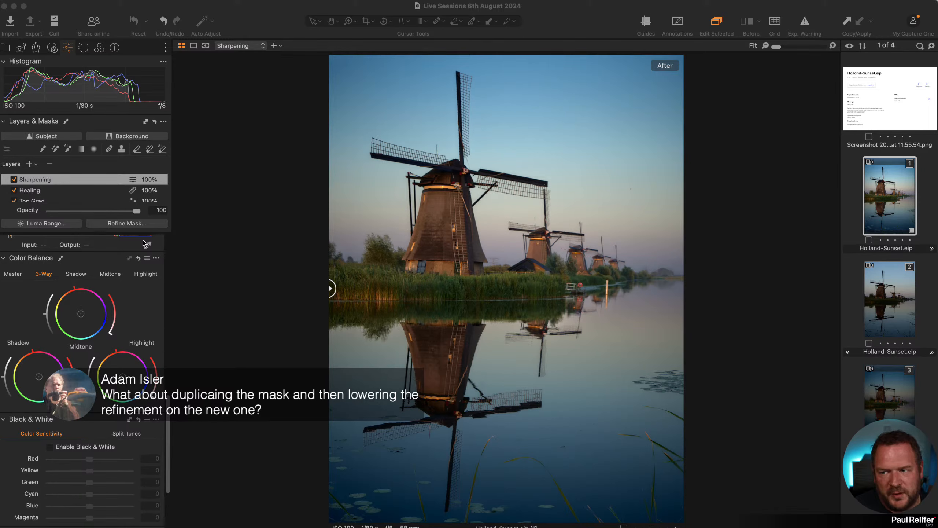
click(287, 13)
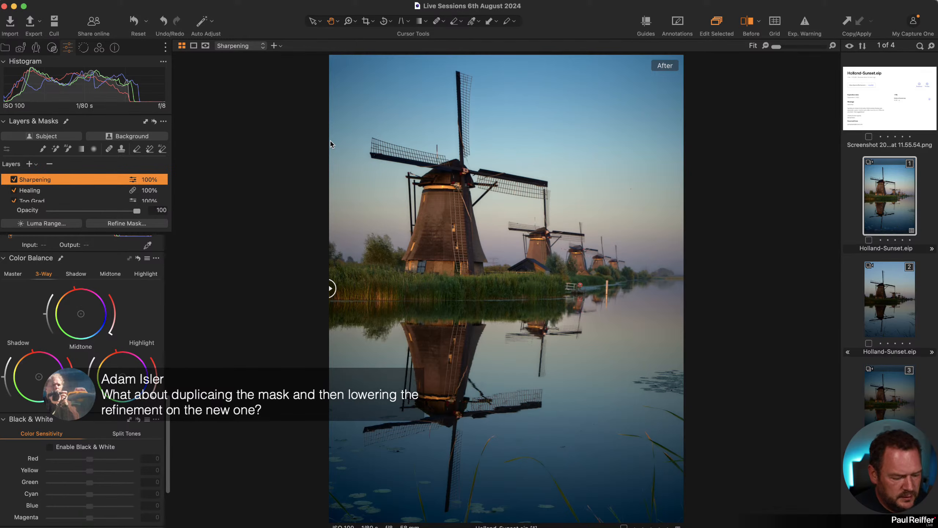